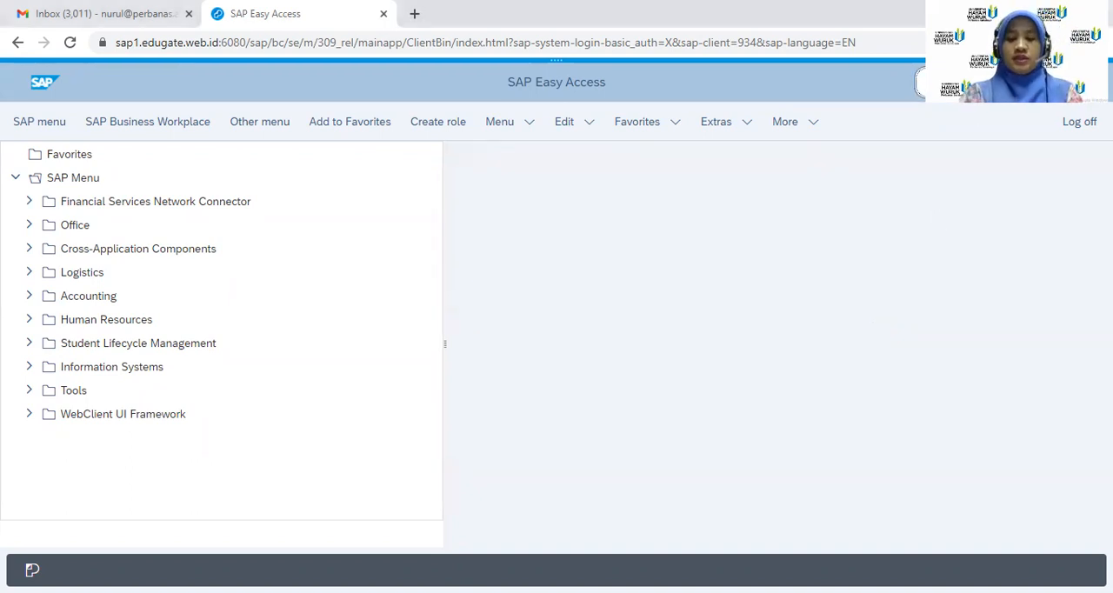
Start transaction ME51N and open the default values in the personal settings
type("me51")
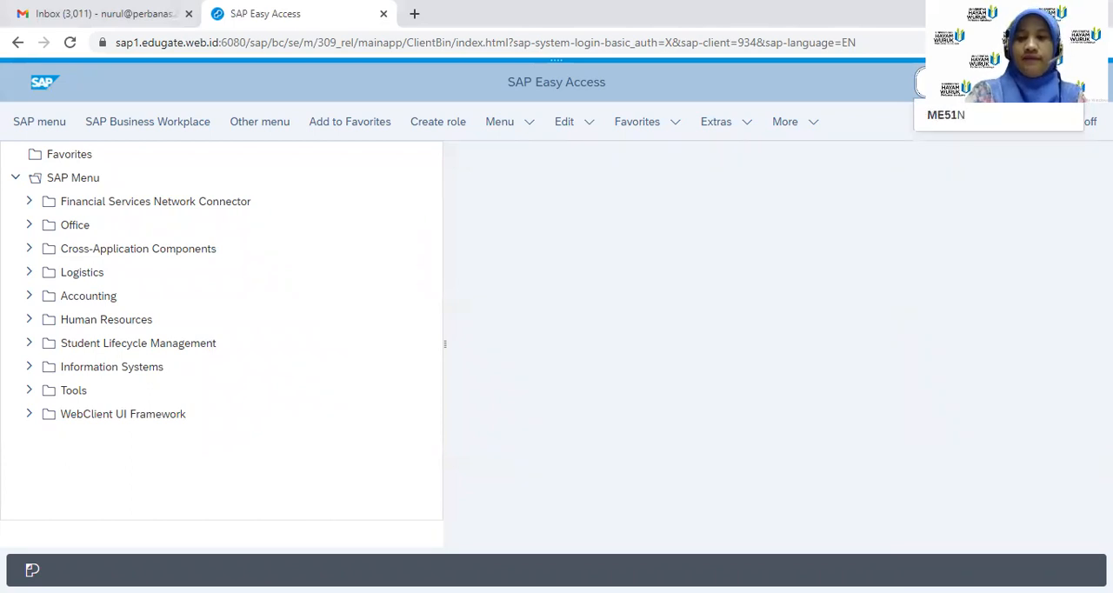
key("Return")
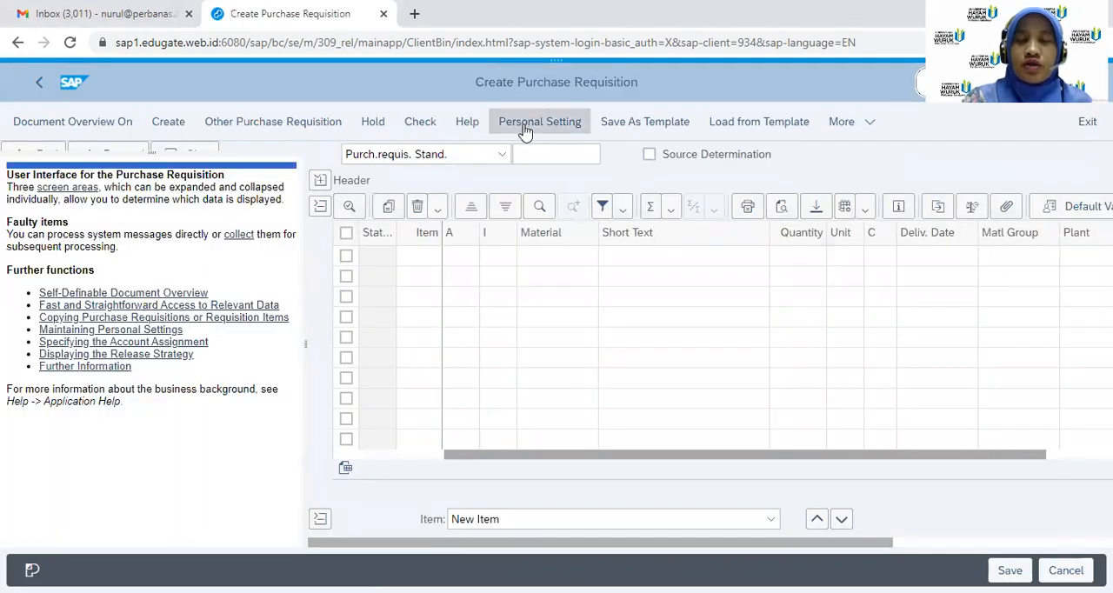
left_click(524, 129)
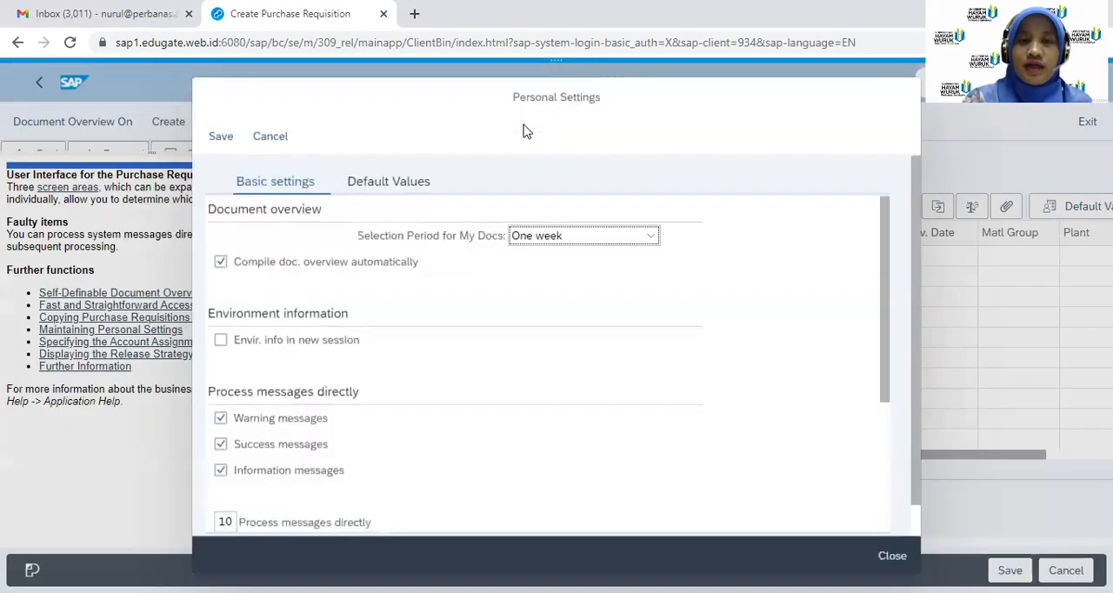
left_click(380, 186)
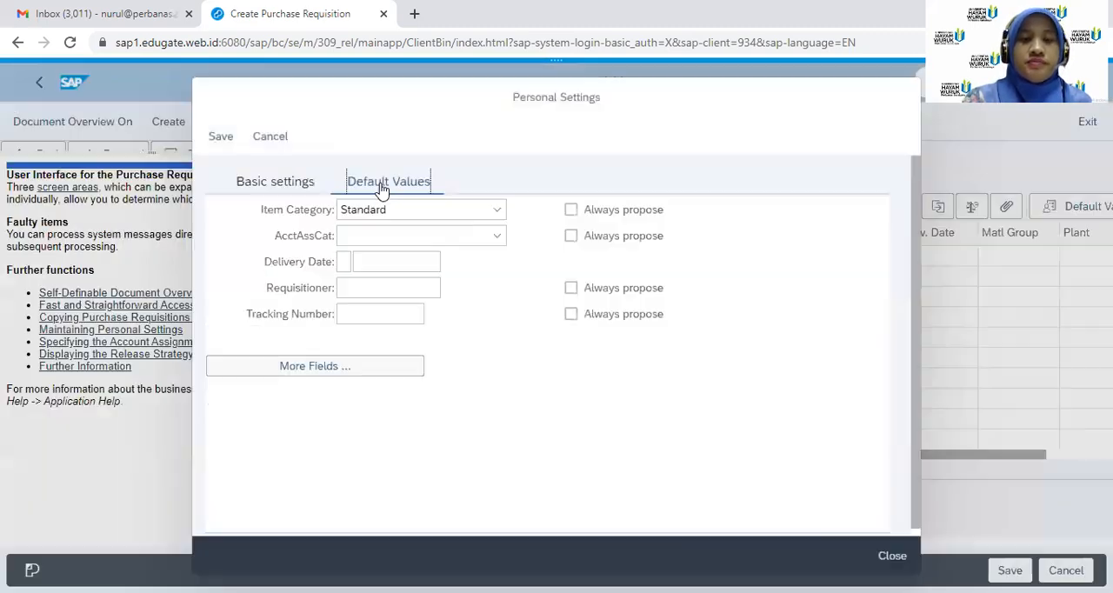
Add the hidden Plant field to the displayed default value fields and apply the layout
left_click(311, 367)
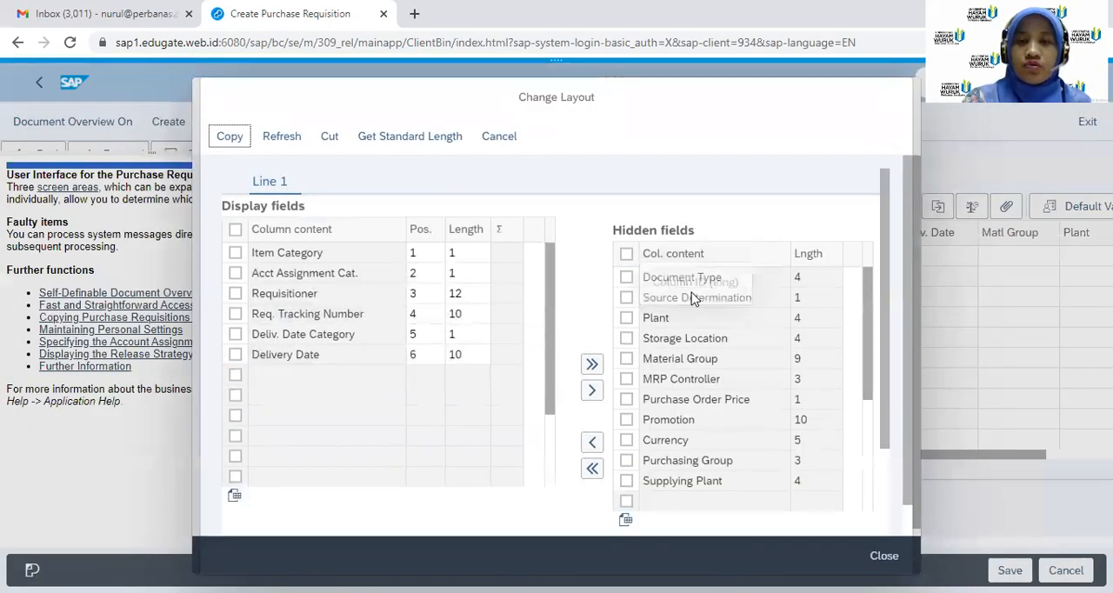
left_click(626, 318)
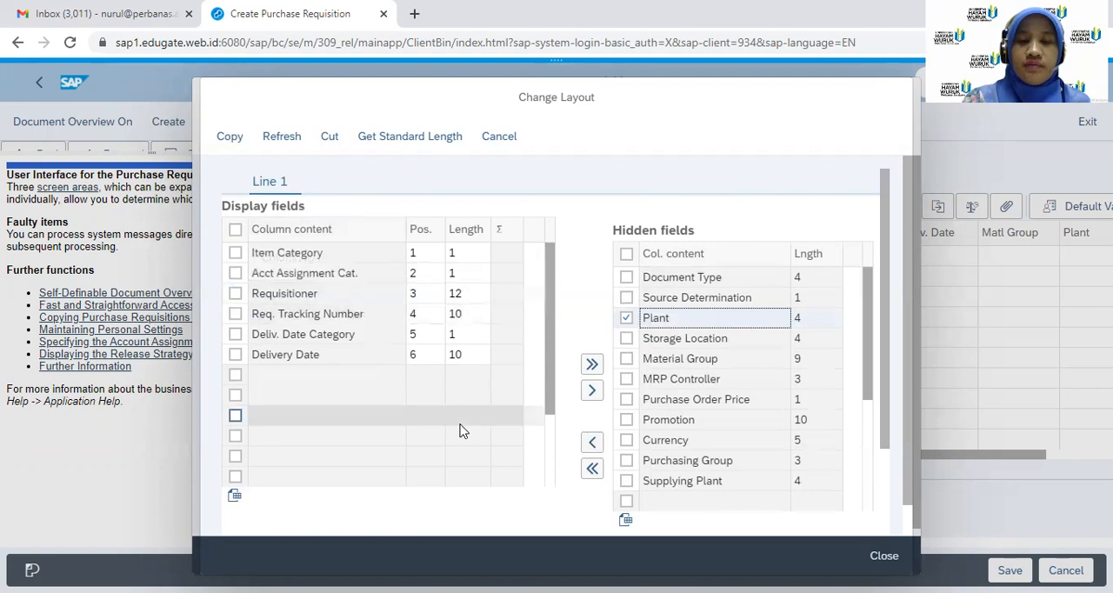
left_click(593, 443)
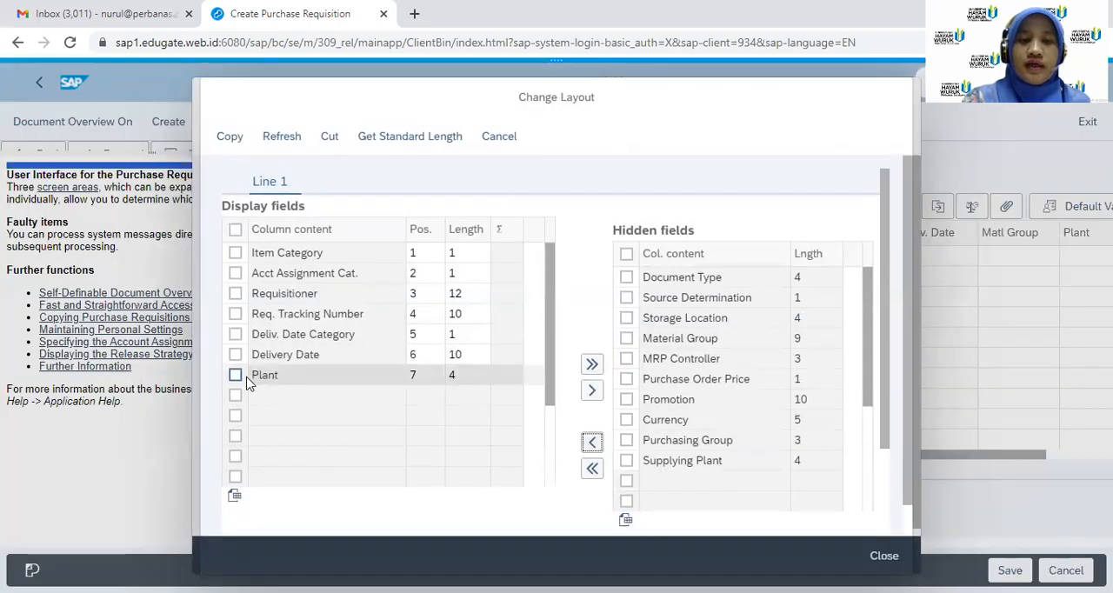
left_click(228, 138)
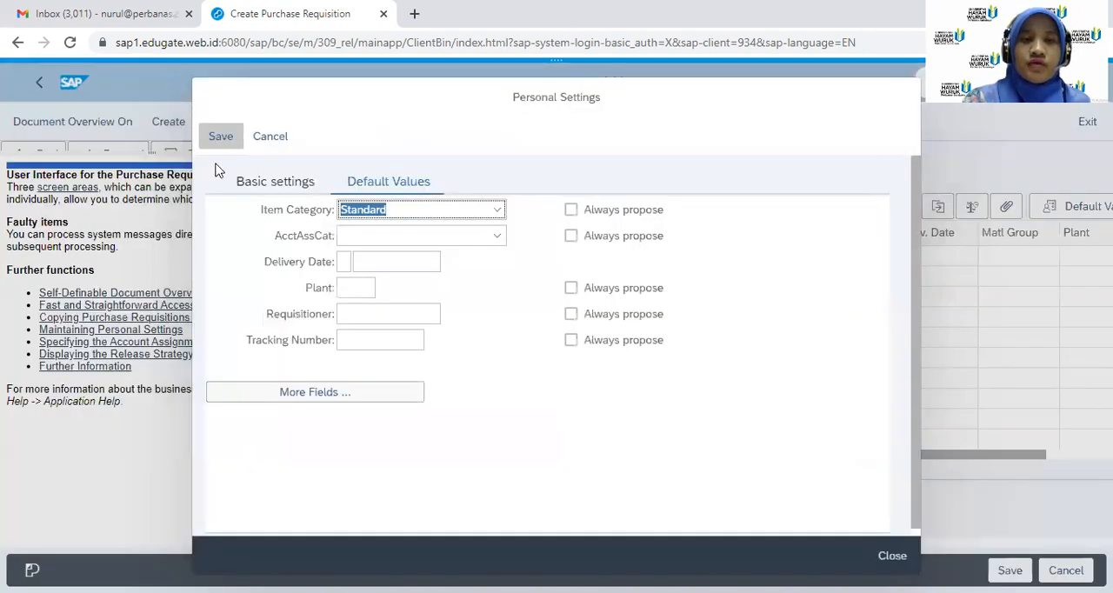
Review the displayed default value fields, apply the layout again and save the personal settings
left_click(293, 401)
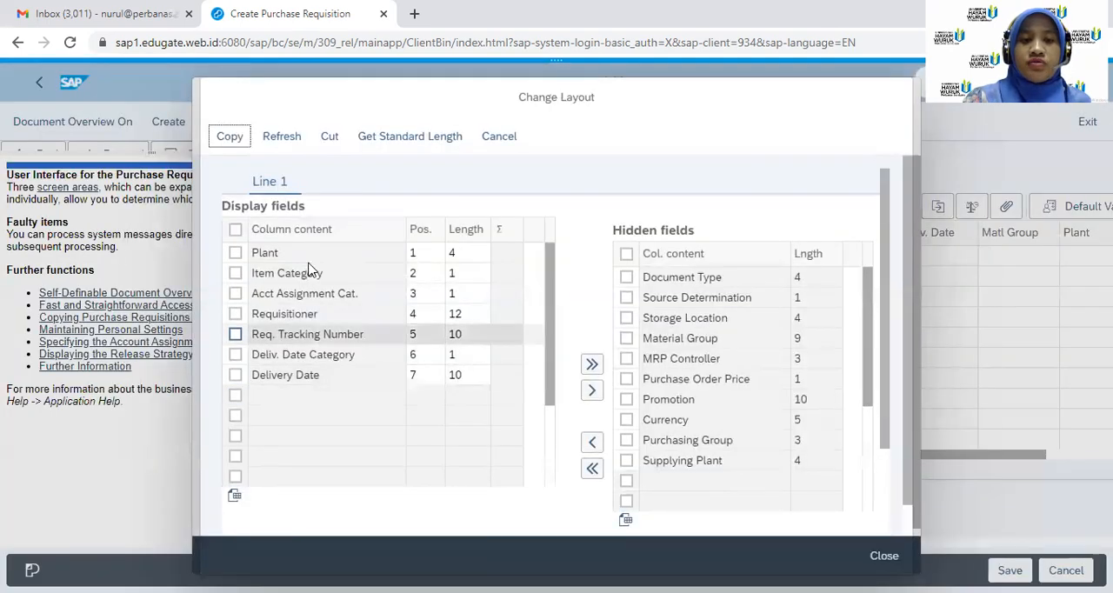
left_click(234, 141)
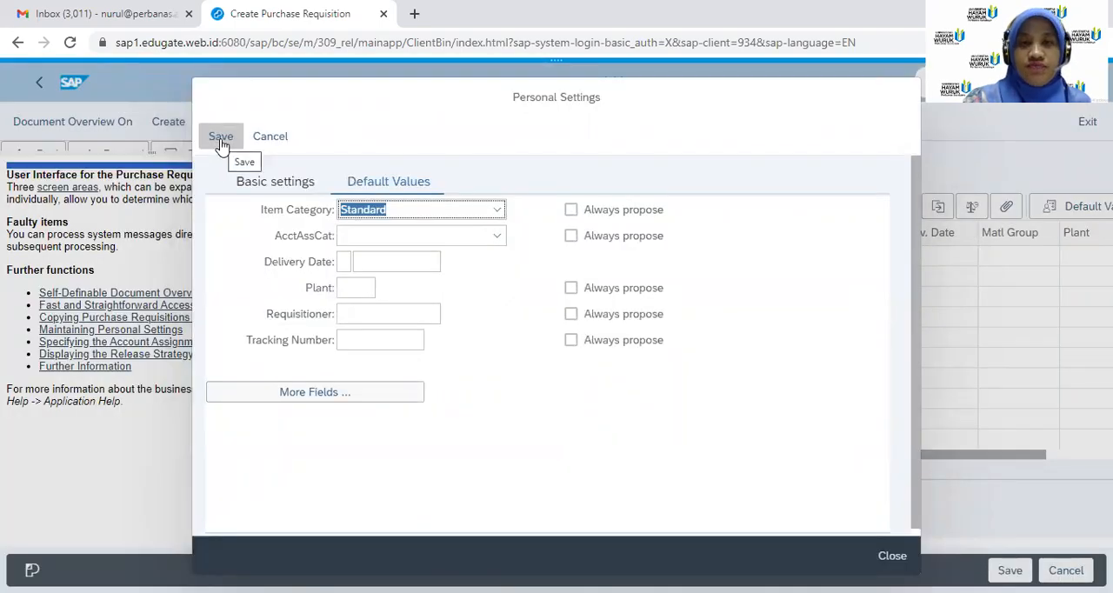
left_click(221, 139)
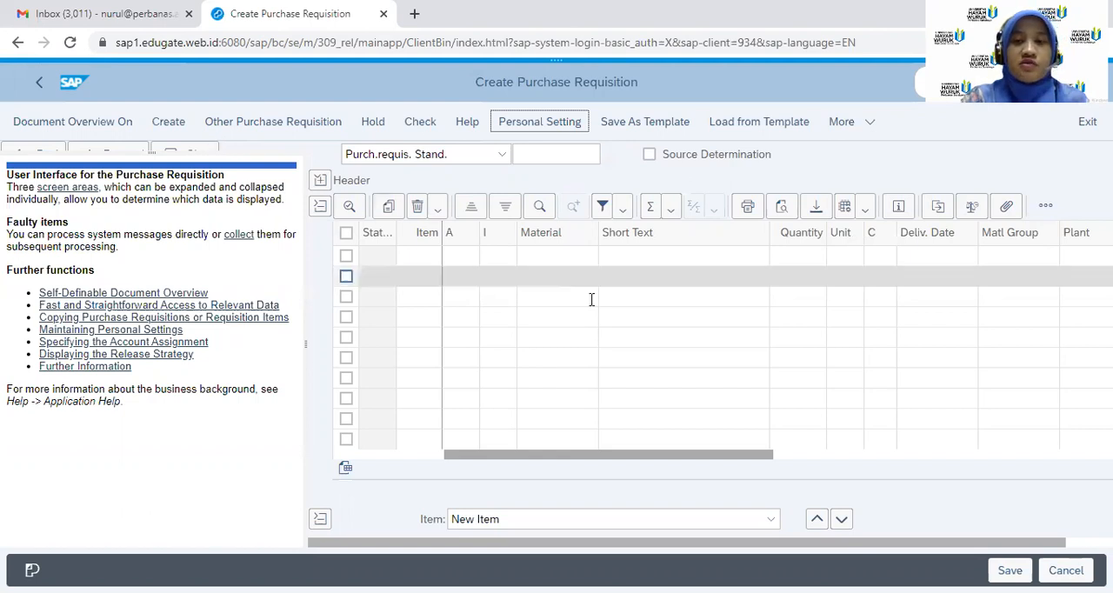
Enter "Testing Instrument B00" as the short text of the first requisition item
left_click(618, 254)
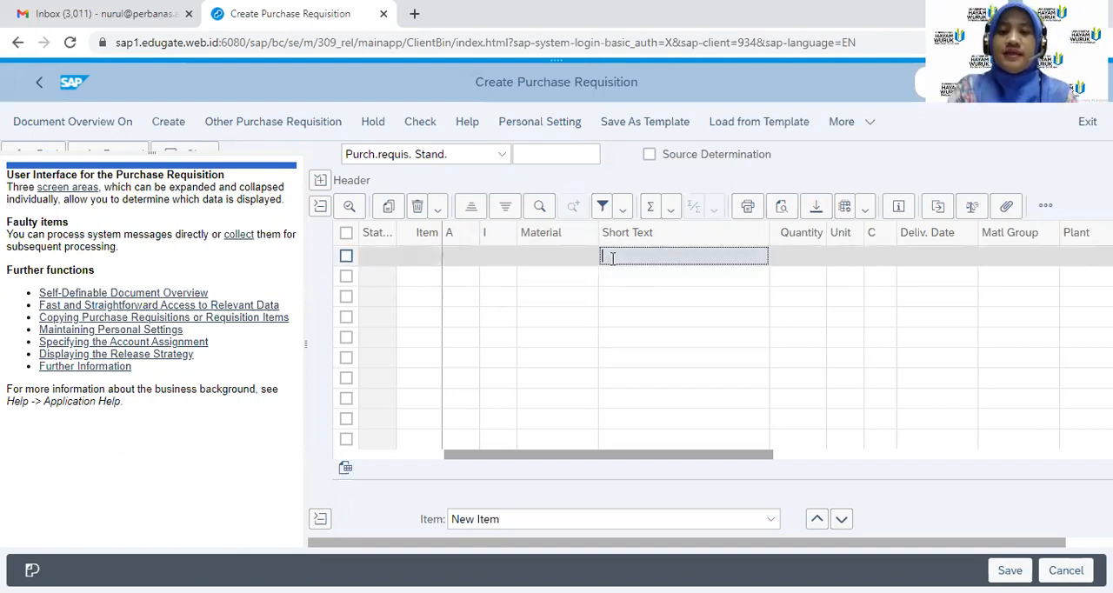
type("Tes")
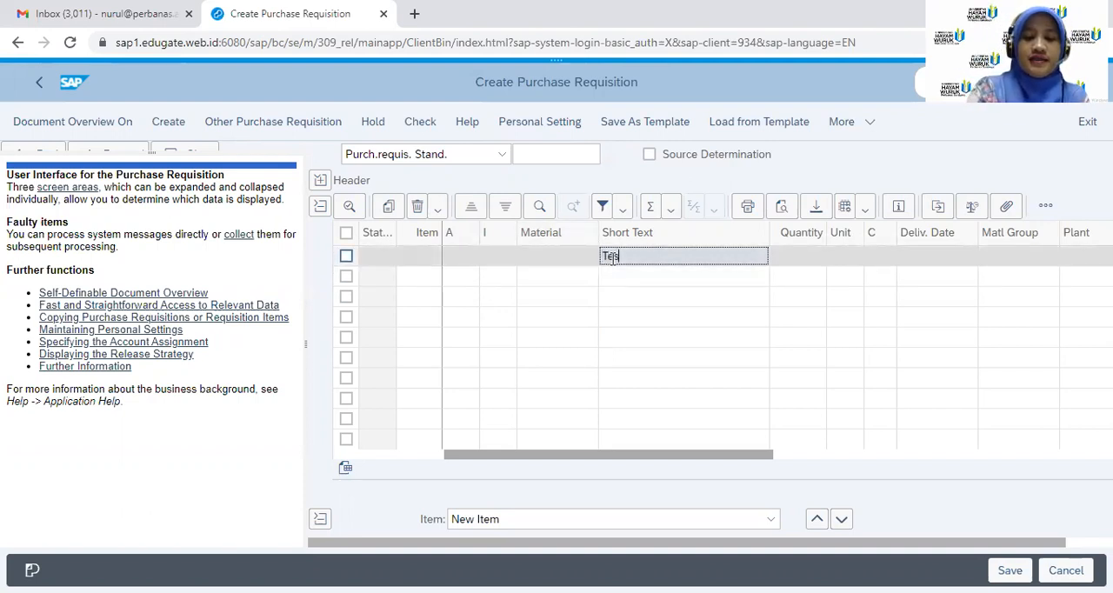
type("ting Ins")
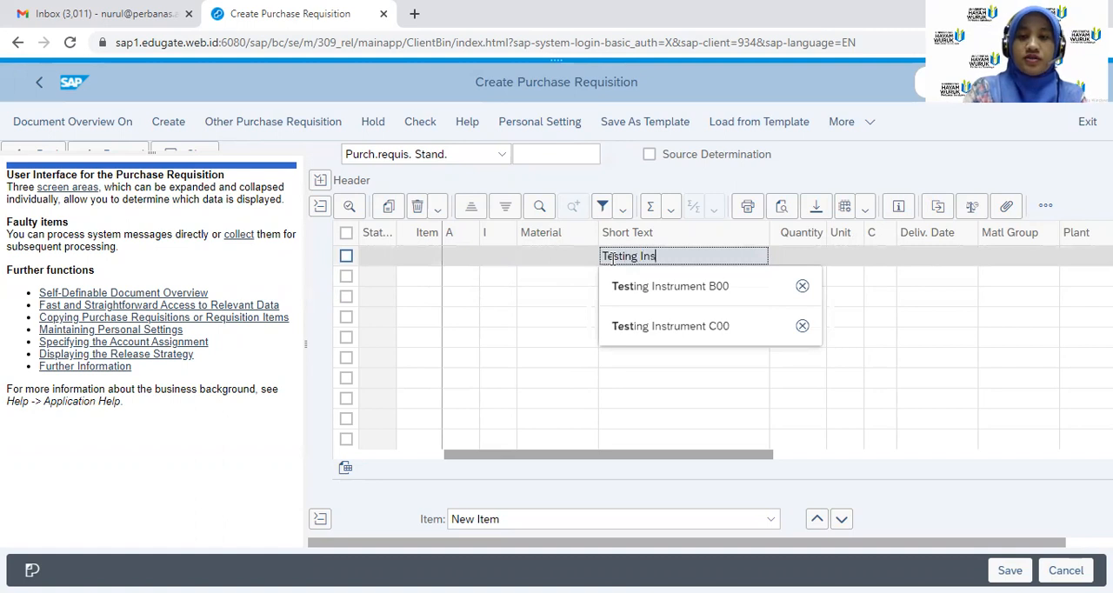
type("trument")
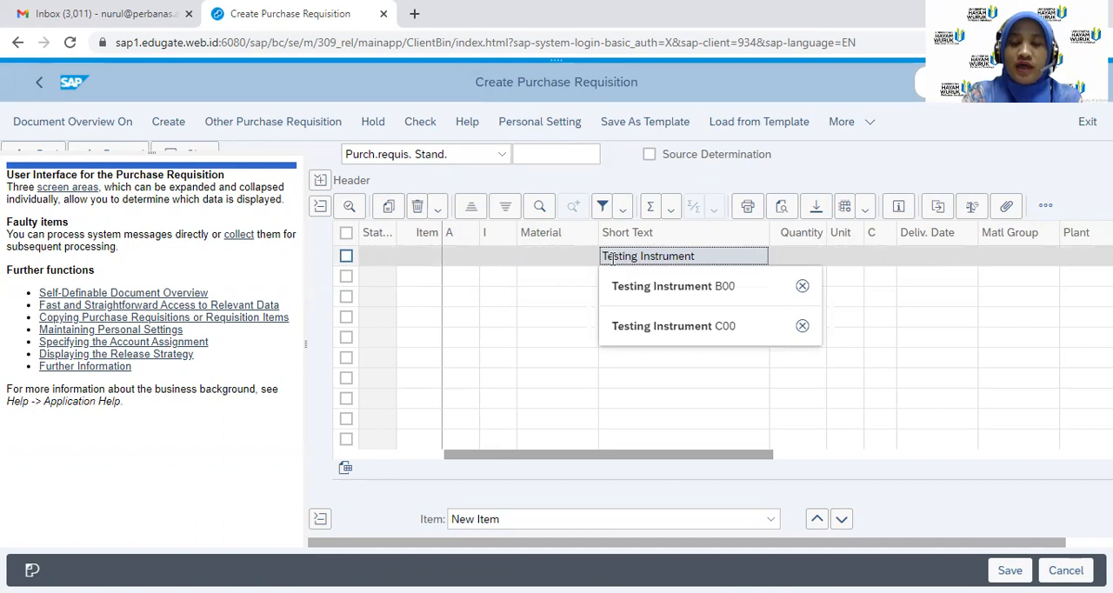
type("B")
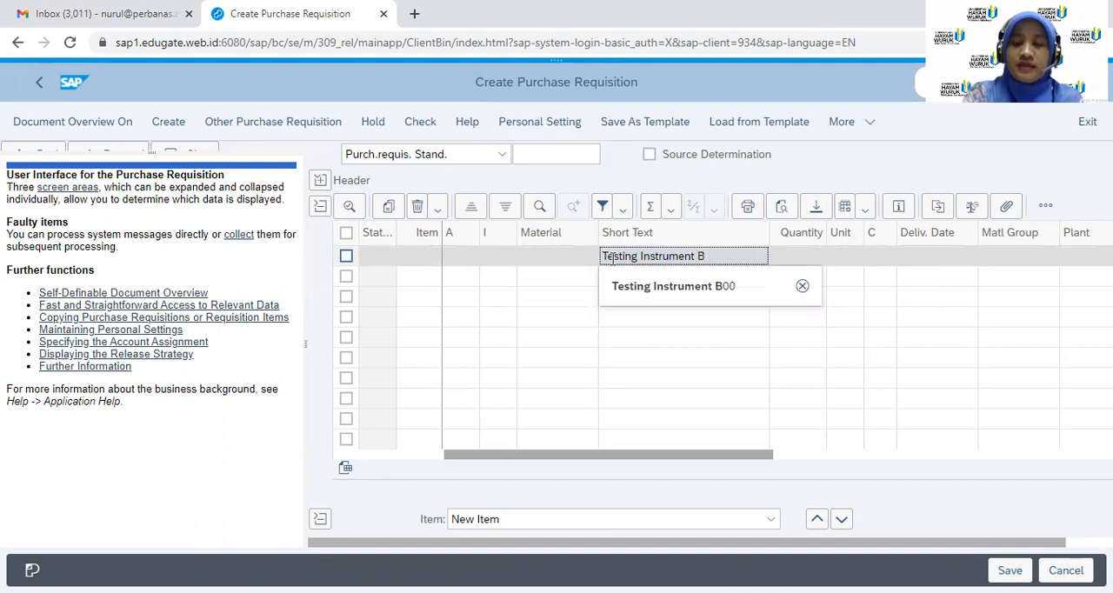
type("00")
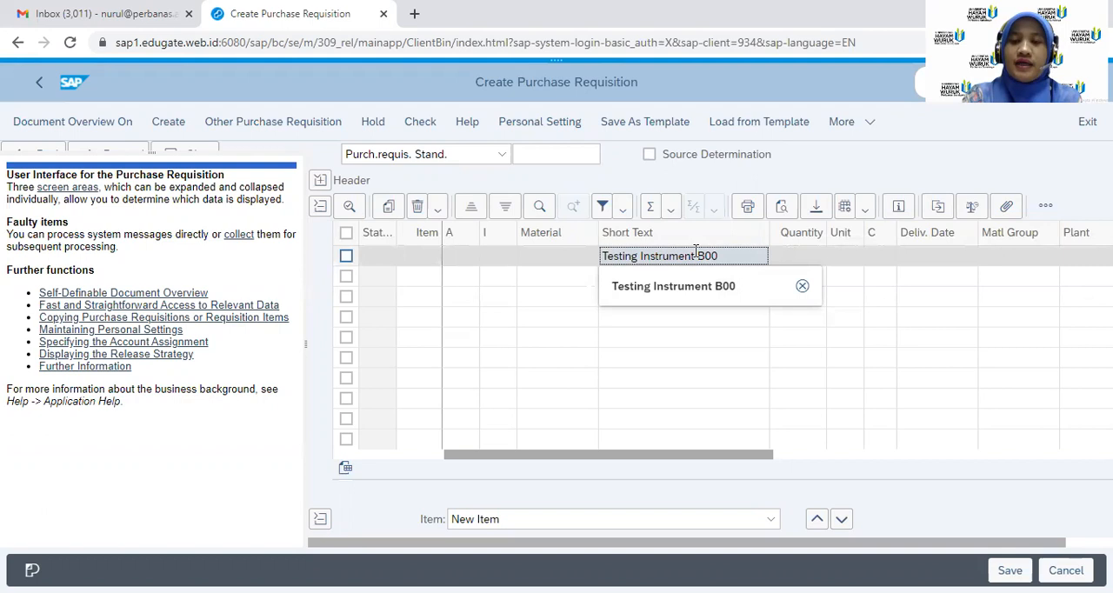
Set the first item's quantity to 1 and its material group to 00107
left_click(813, 251)
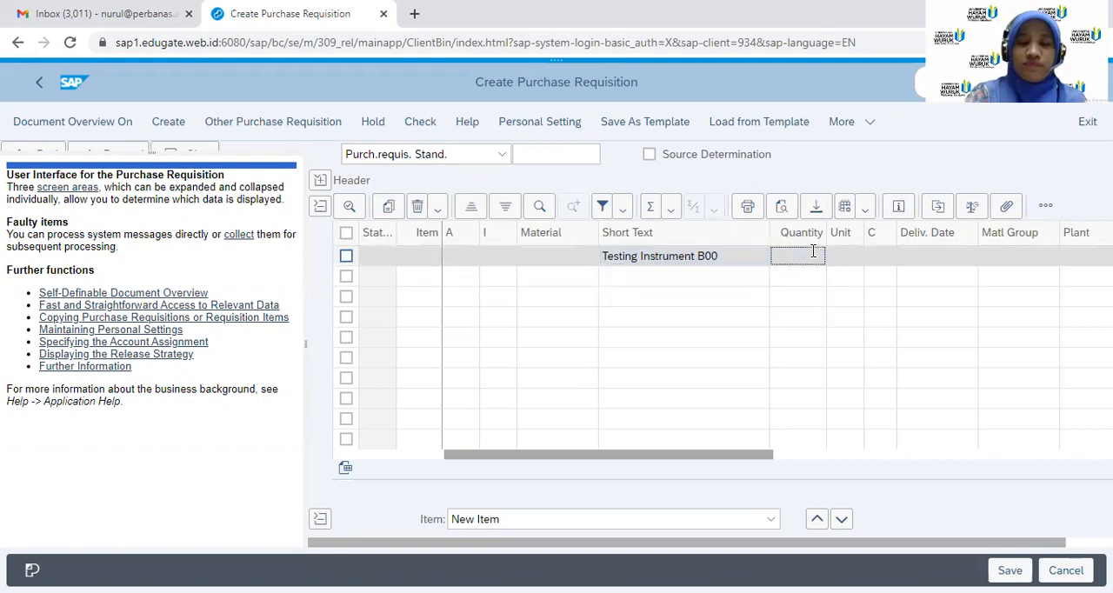
type("1")
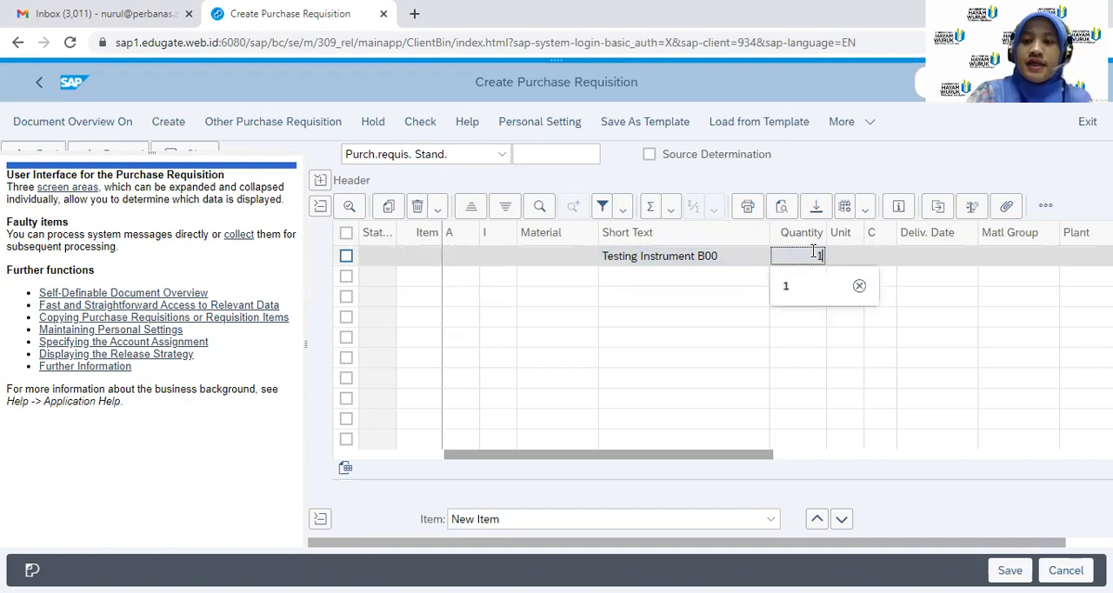
left_click(1002, 257)
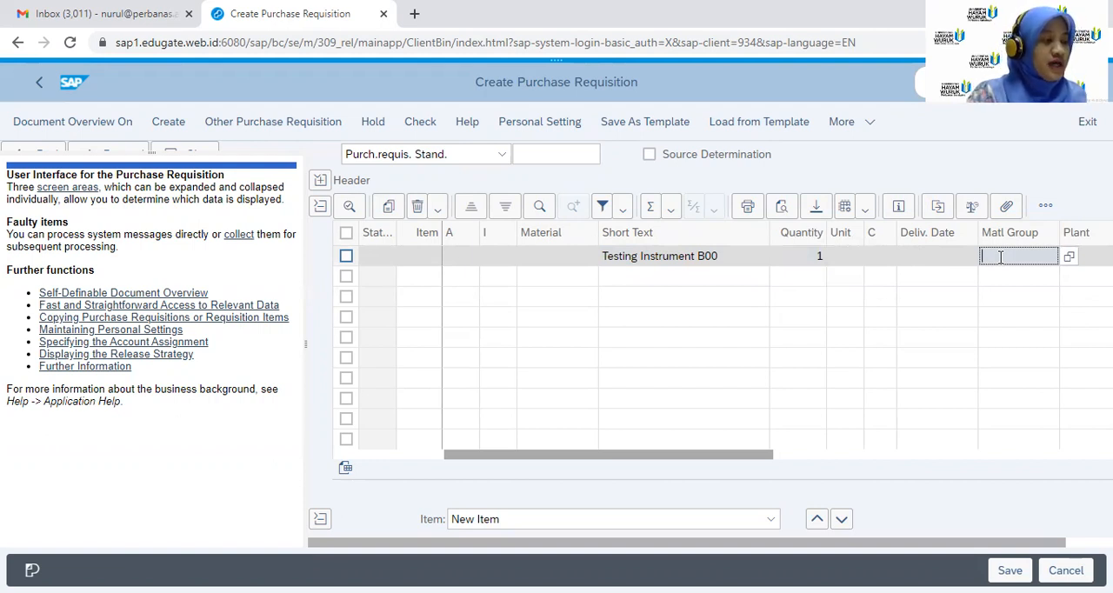
type("001")
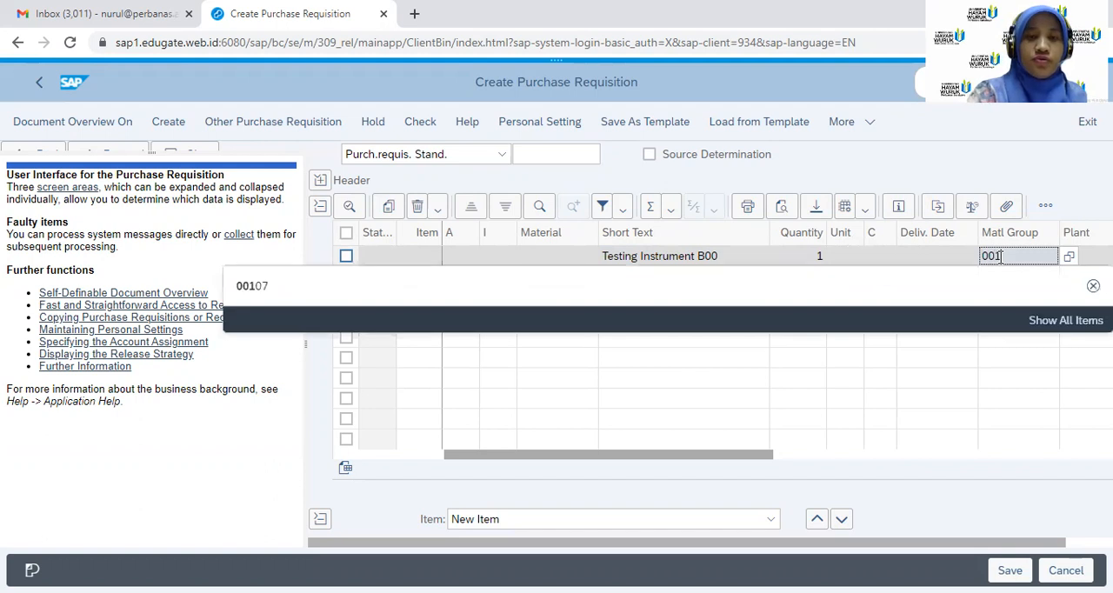
type("07")
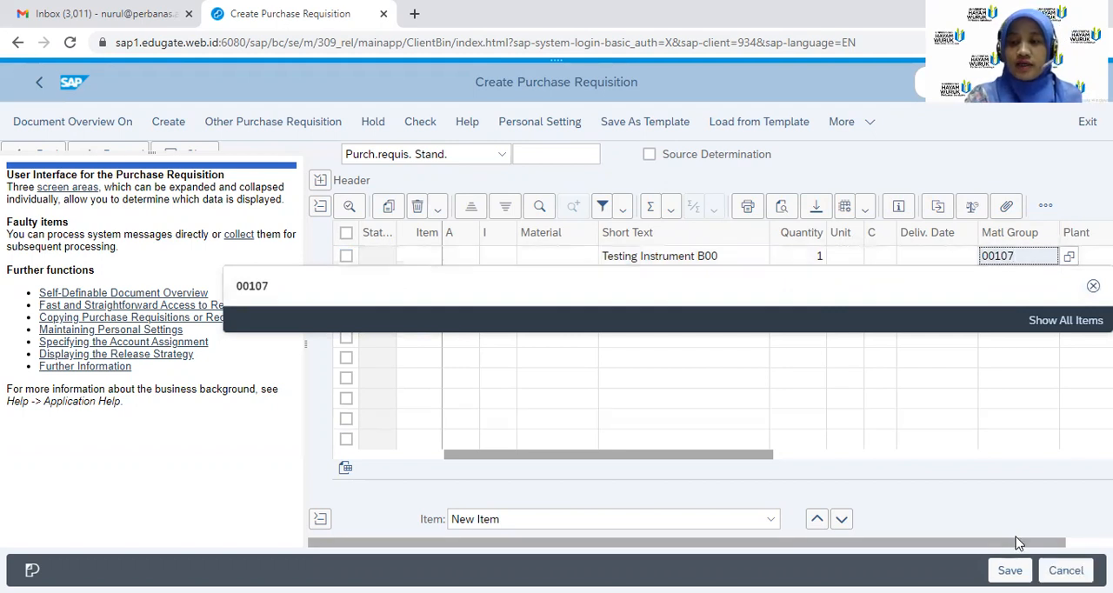
Assign purchasing group T00 and plant 1000 to the Testing Instrument B00 item and confirm the entries
left_click_drag(1000, 545, 1049, 545)
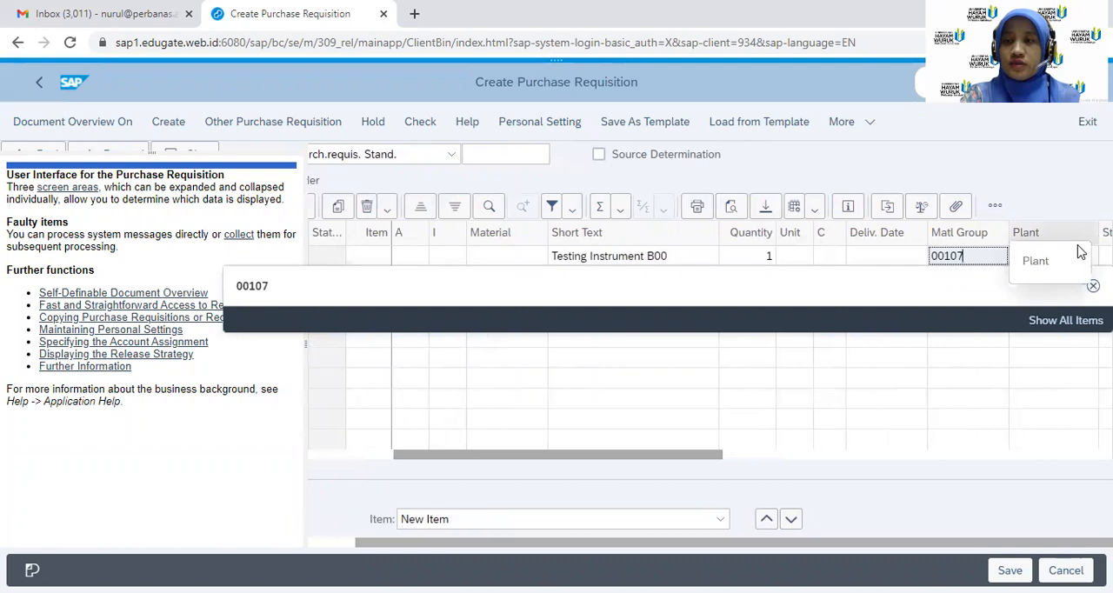
left_click_drag(682, 458, 790, 457)
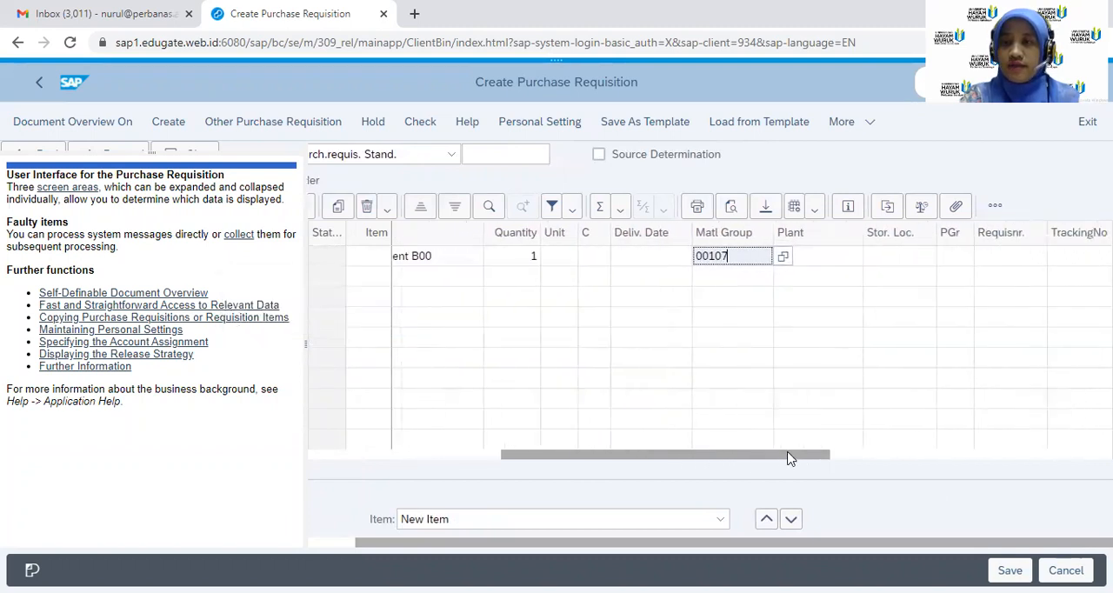
left_click(952, 253)
type("T00")
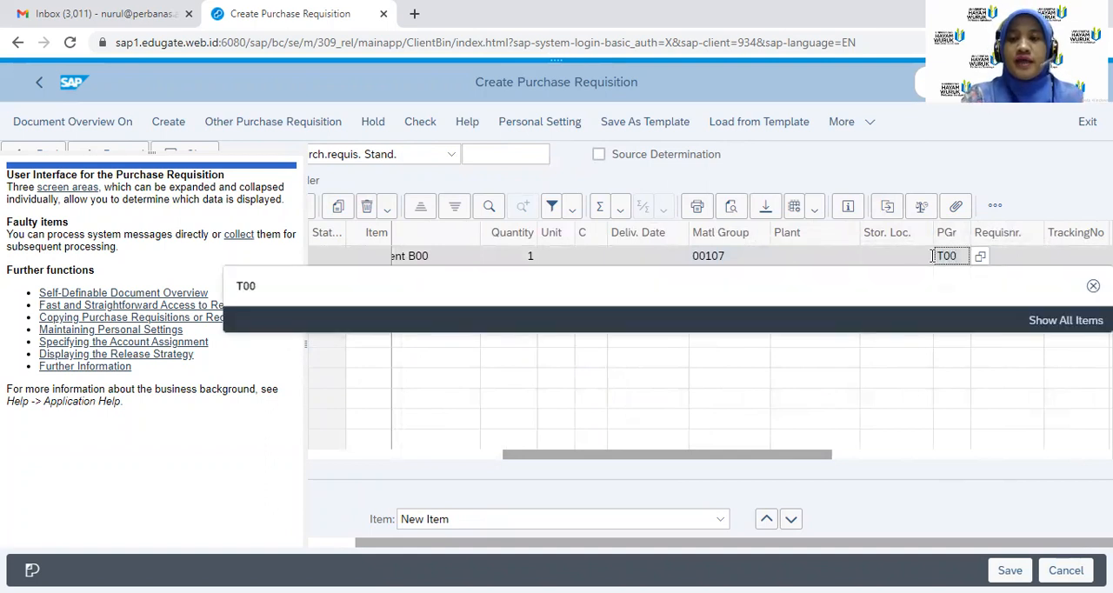
left_click(836, 254)
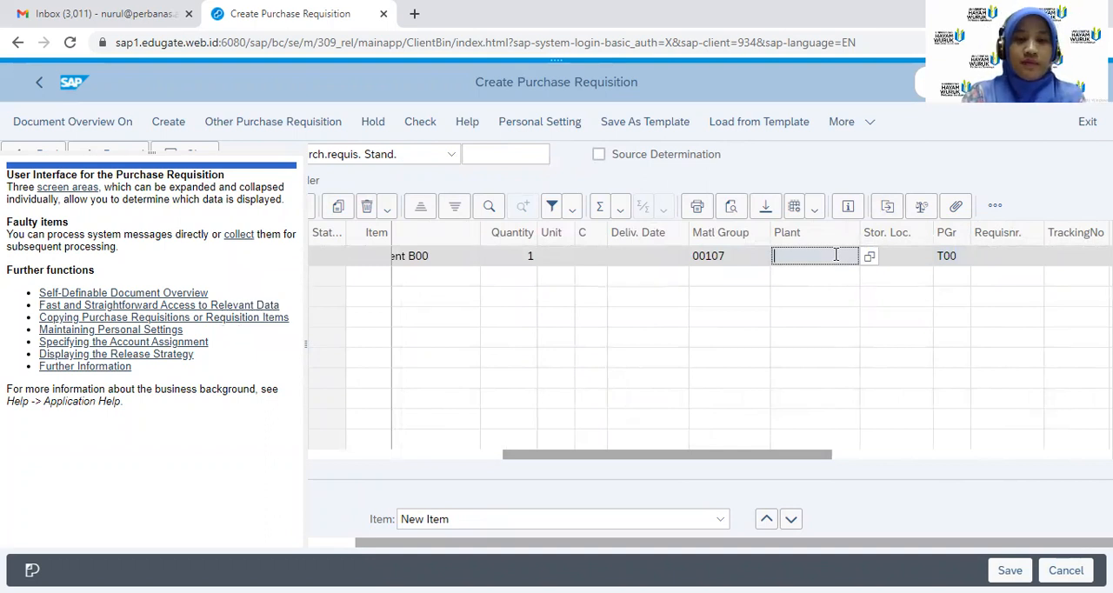
type("10")
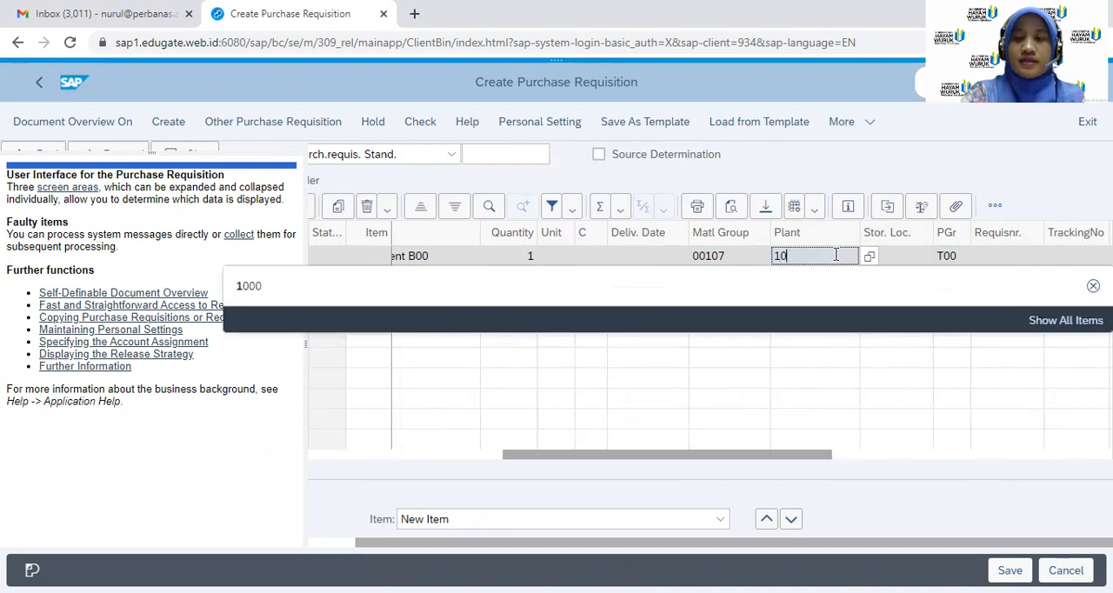
type("00")
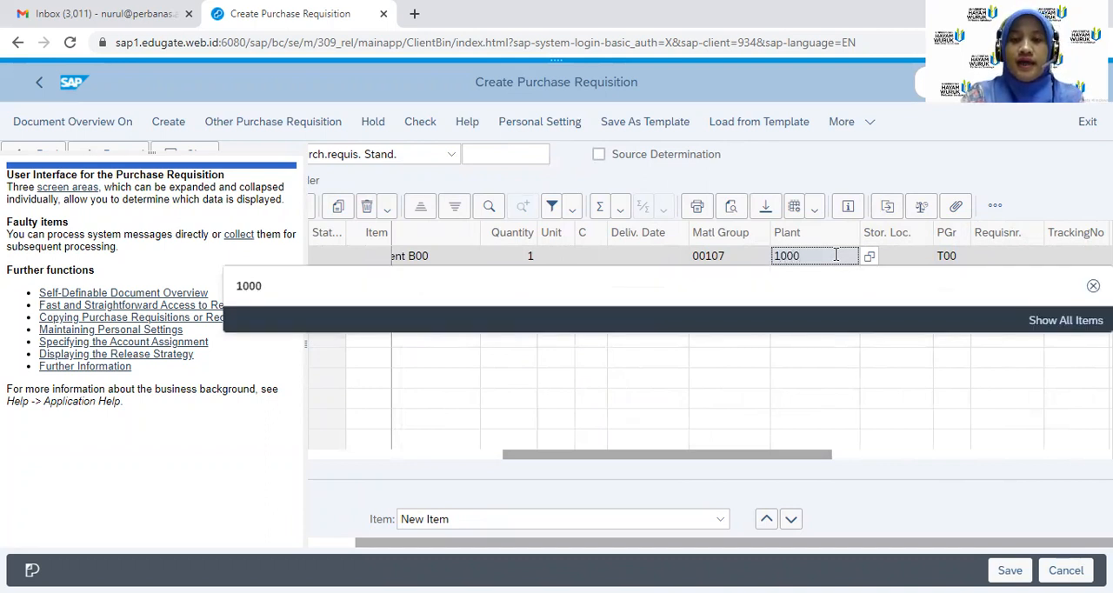
key("Return")
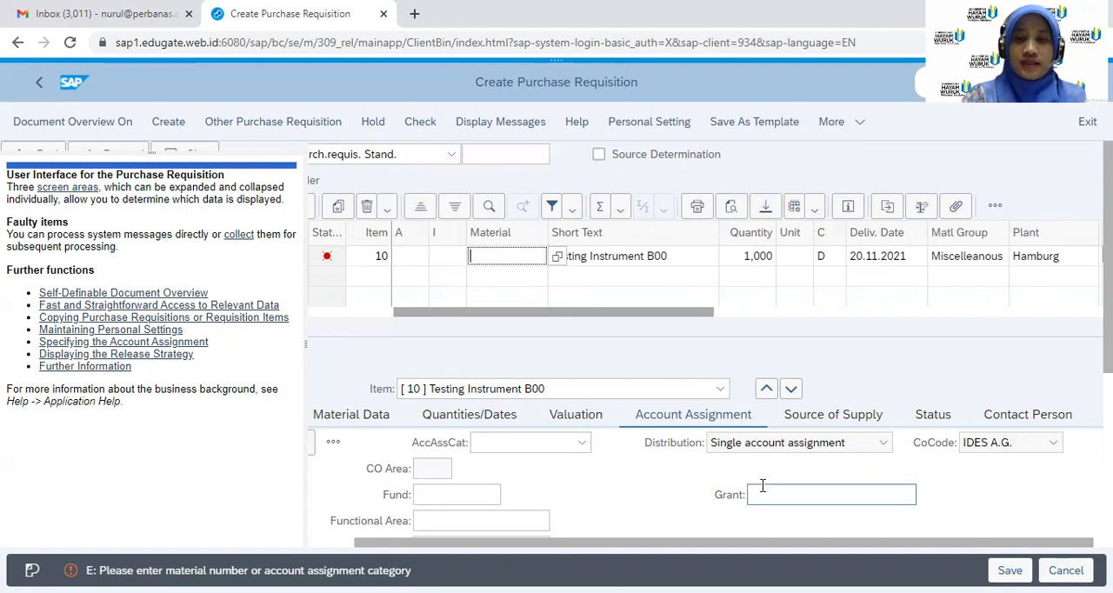
Choose Cost center as the item's account assignment category
left_click(588, 448)
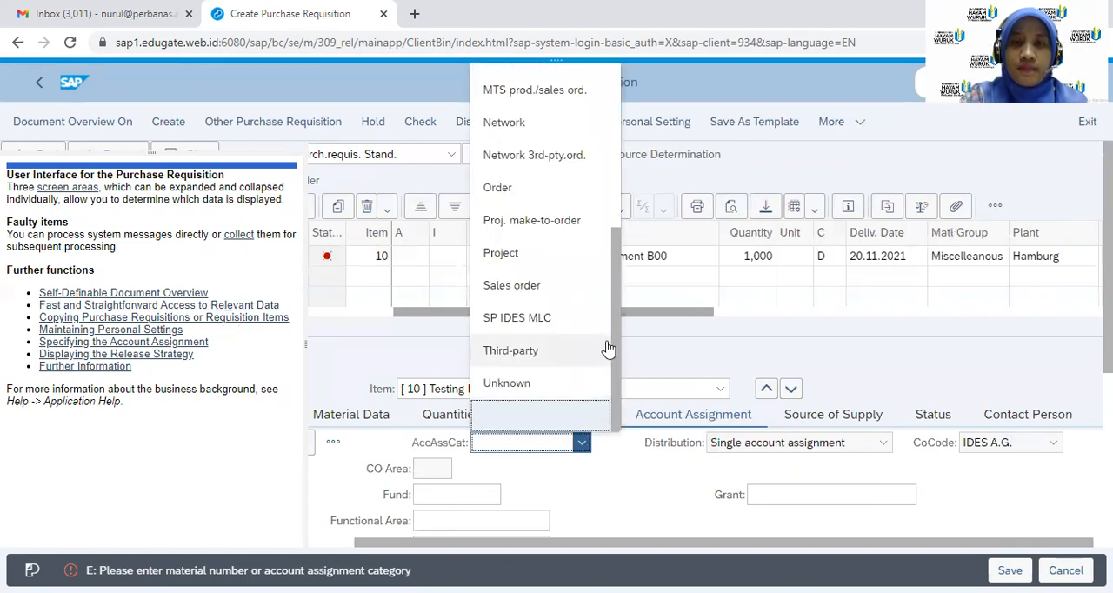
left_click_drag(614, 341, 611, 193)
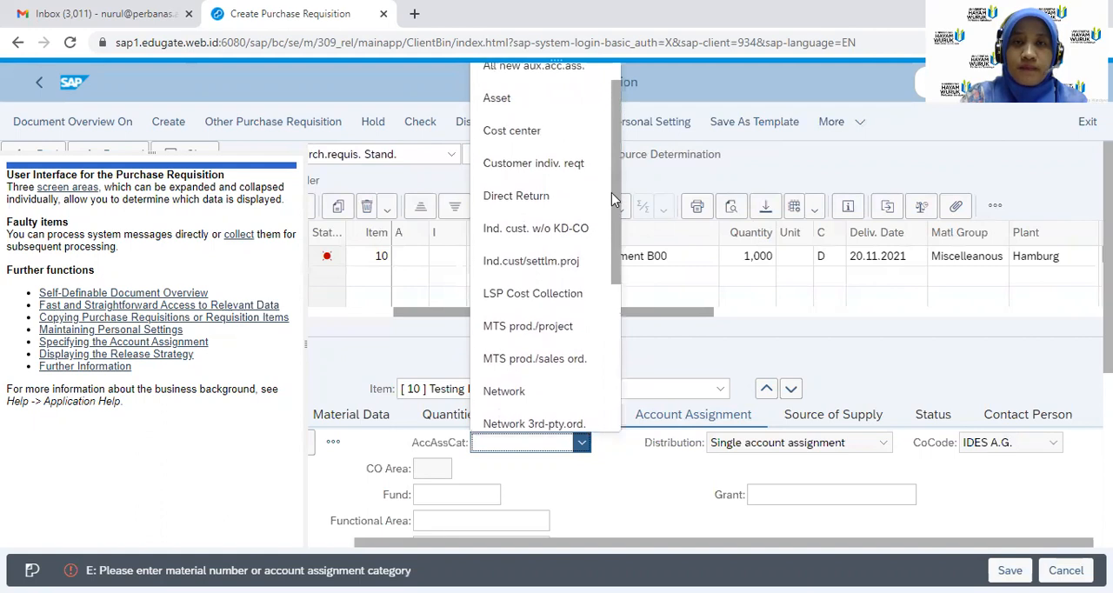
left_click(527, 133)
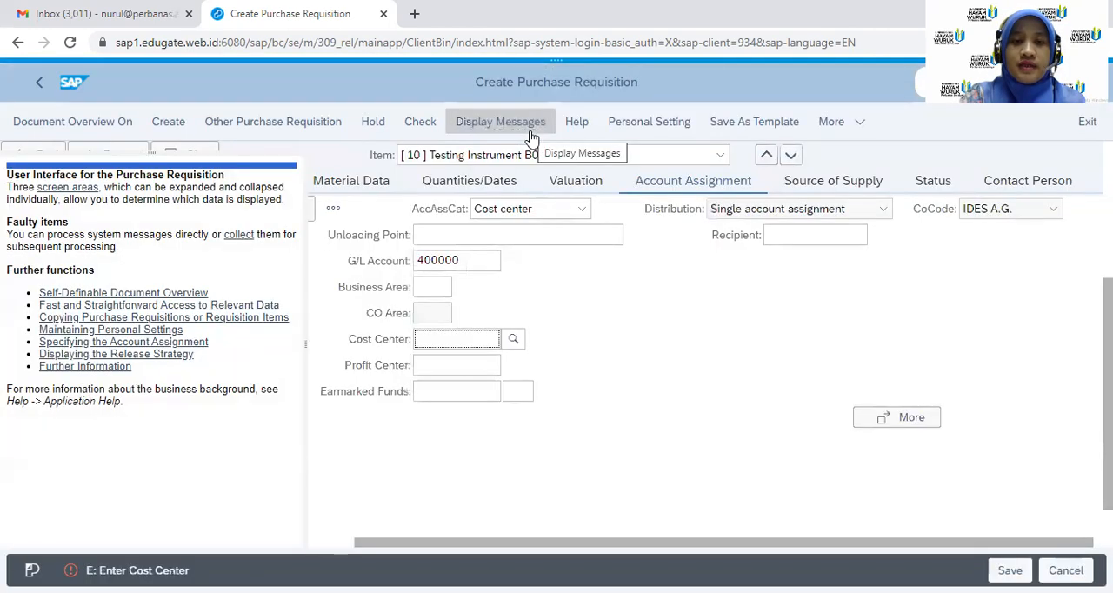
Enter cost center 4100 in the item's account assignment
left_click(428, 343)
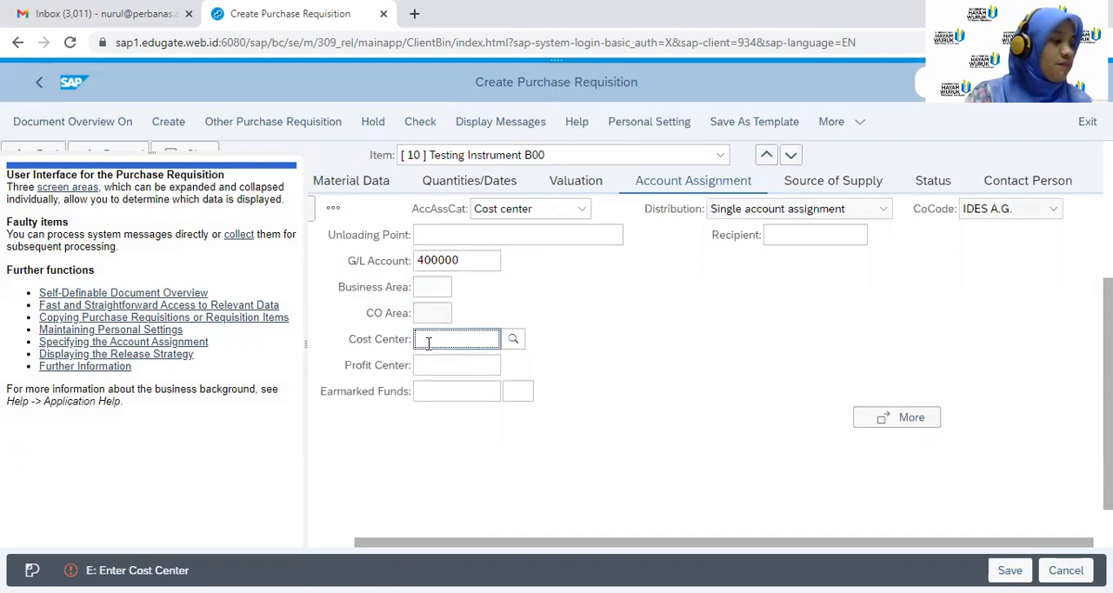
type("4100")
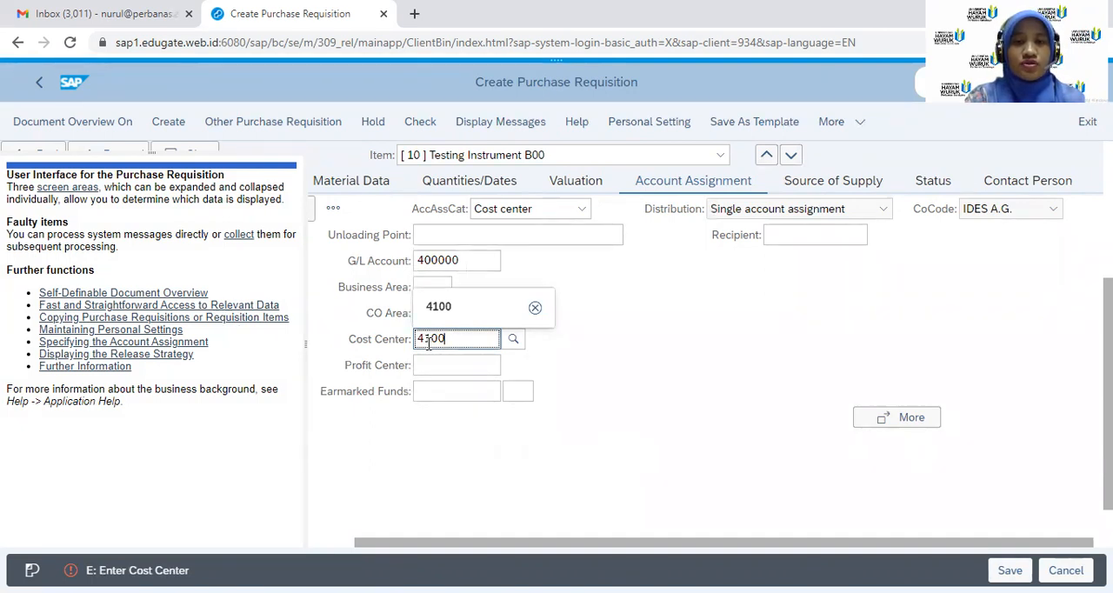
left_click(569, 387)
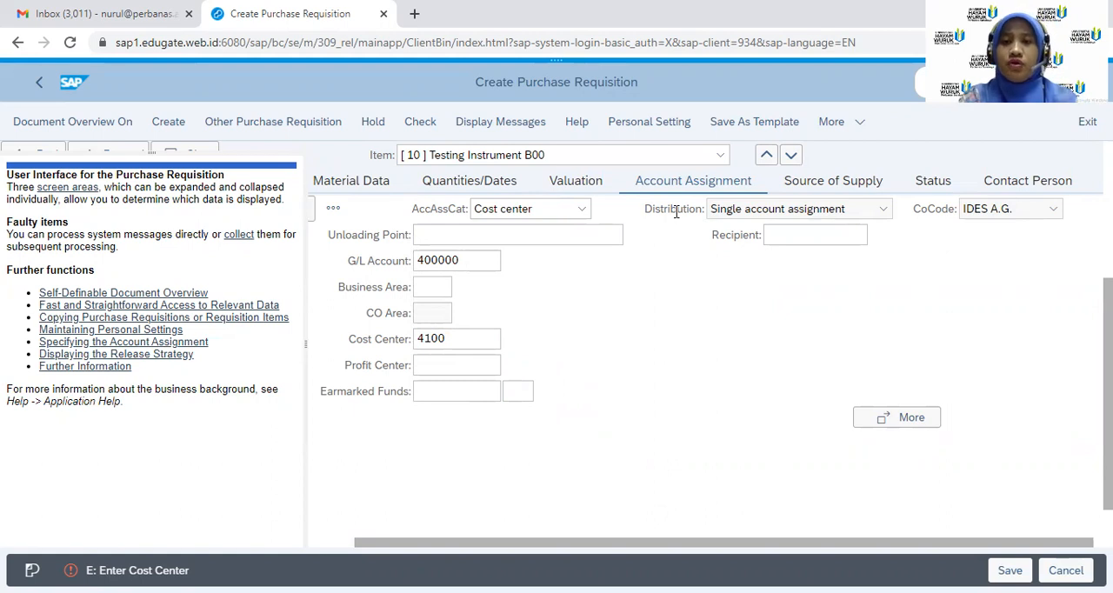
Set the valuation price of the Testing Instrument B00 item to 520 EUR
left_click(559, 185)
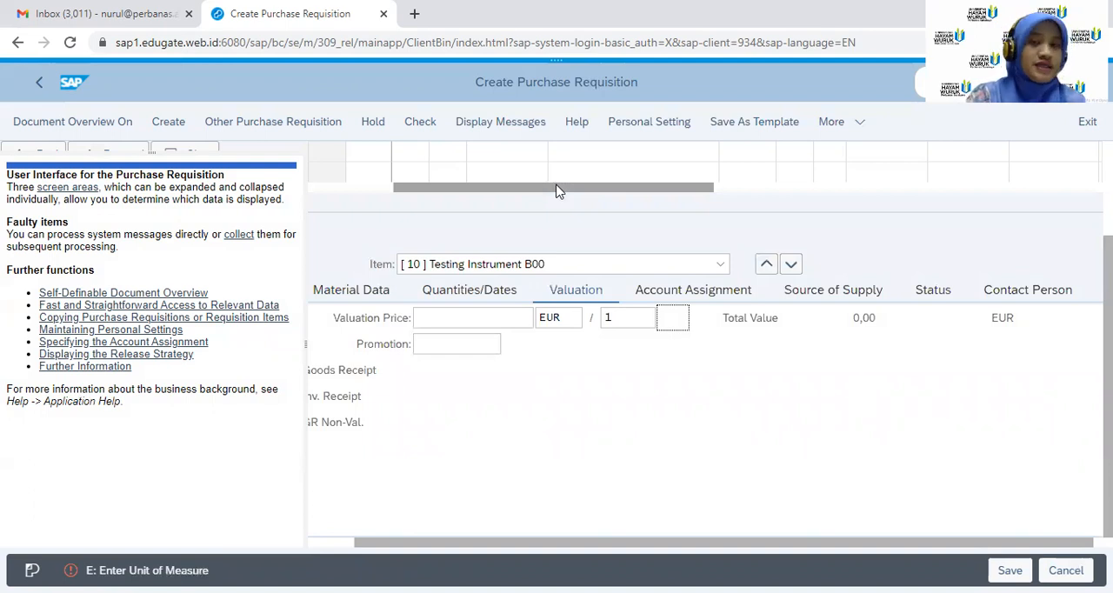
left_click(455, 323)
type("520")
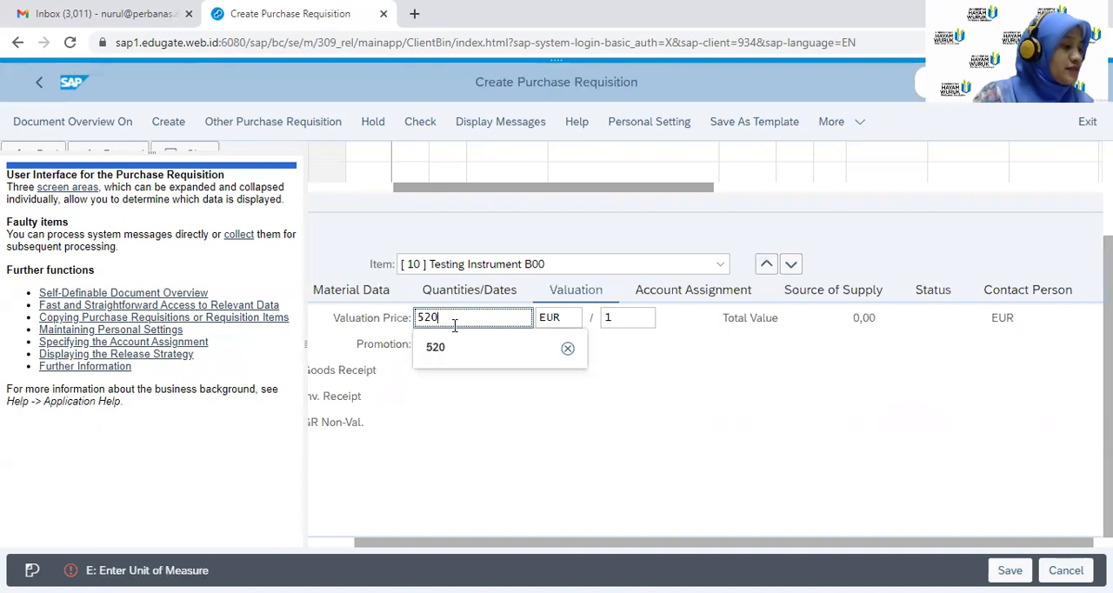
key("Return")
key("Return")
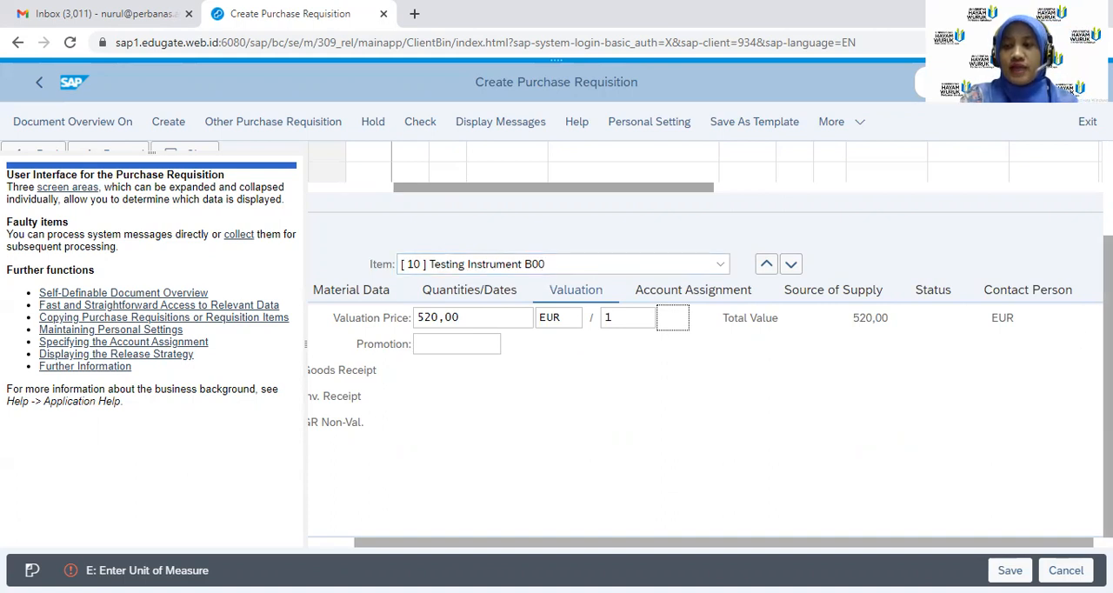
Add material T-M500CB00 with quantity 5 as the second item of the requisition
scroll(705, 348, "up", 3)
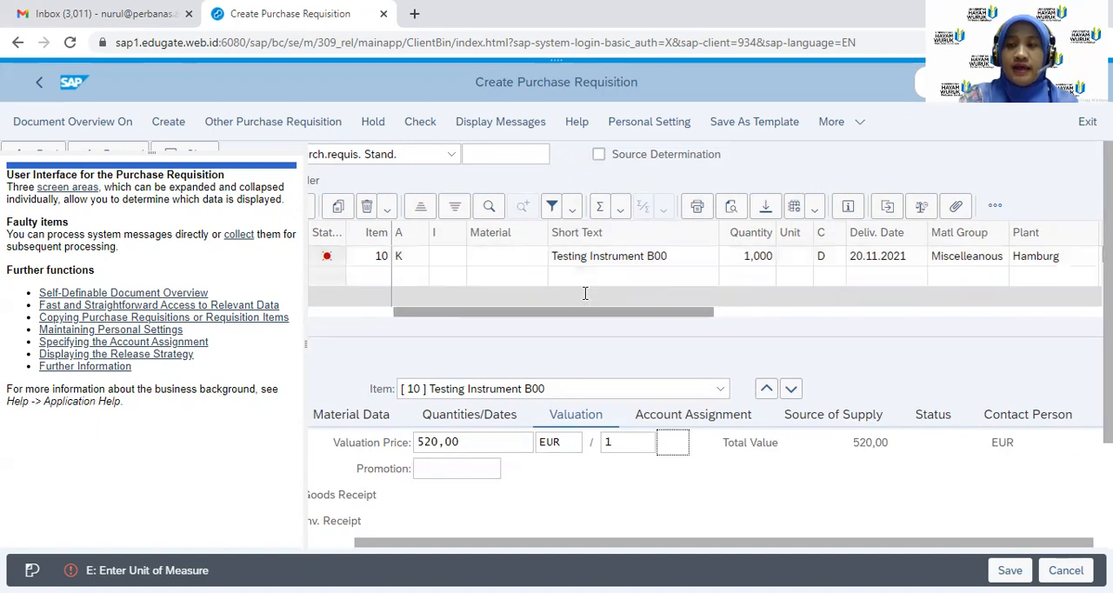
left_click_drag(626, 315, 518, 372)
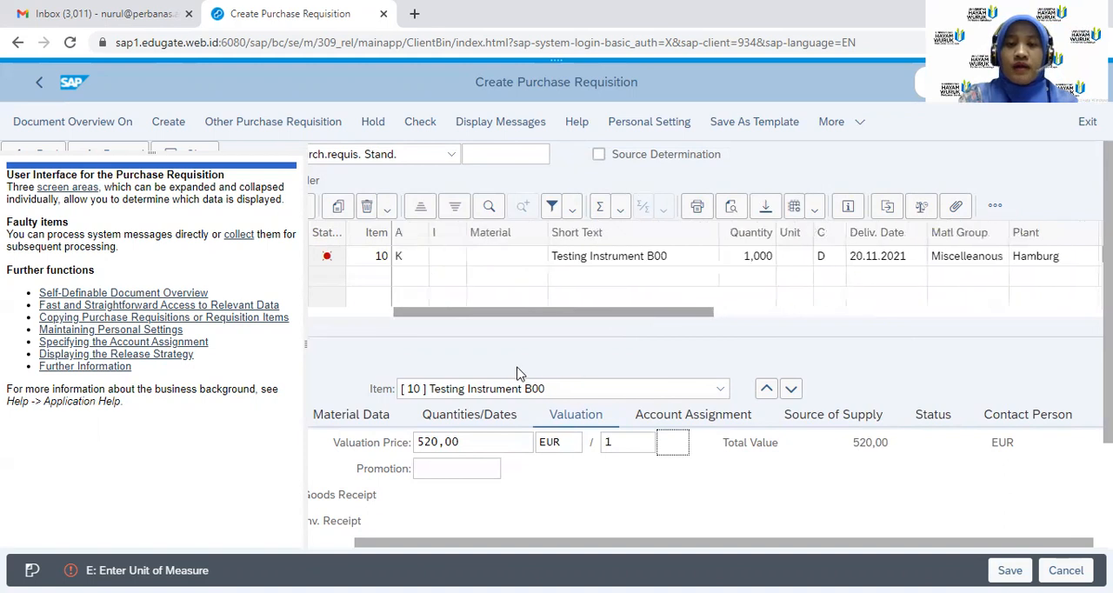
left_click(483, 270)
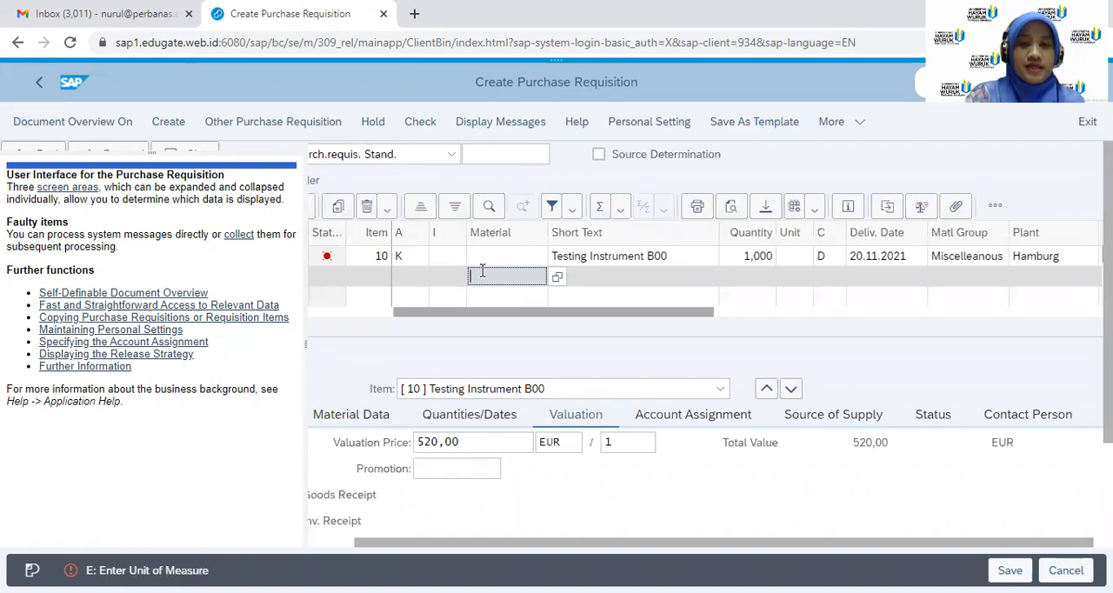
type("T")
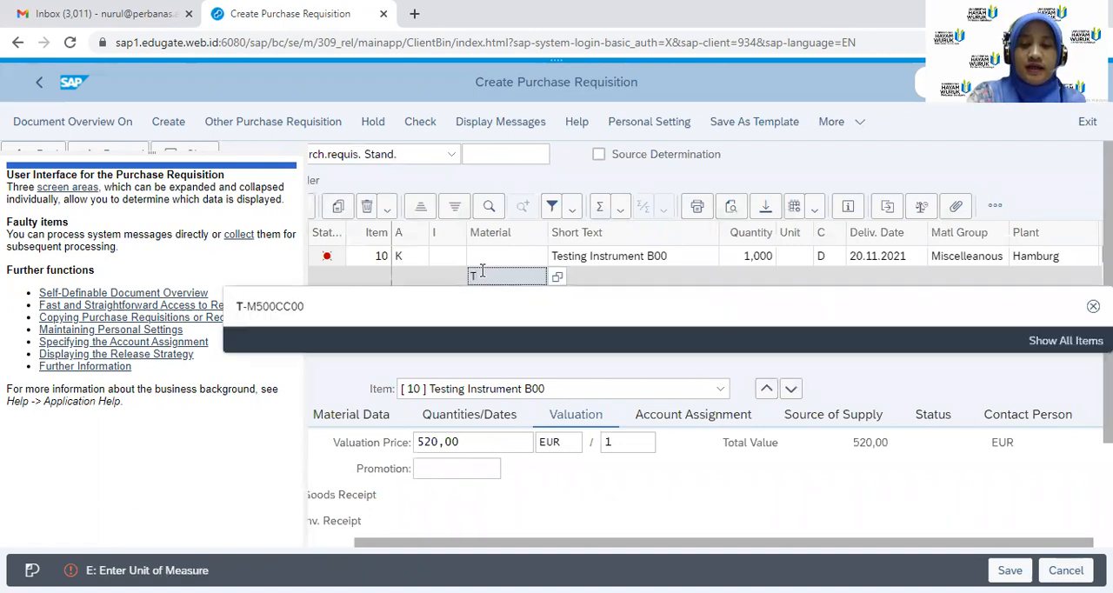
type("-M5")
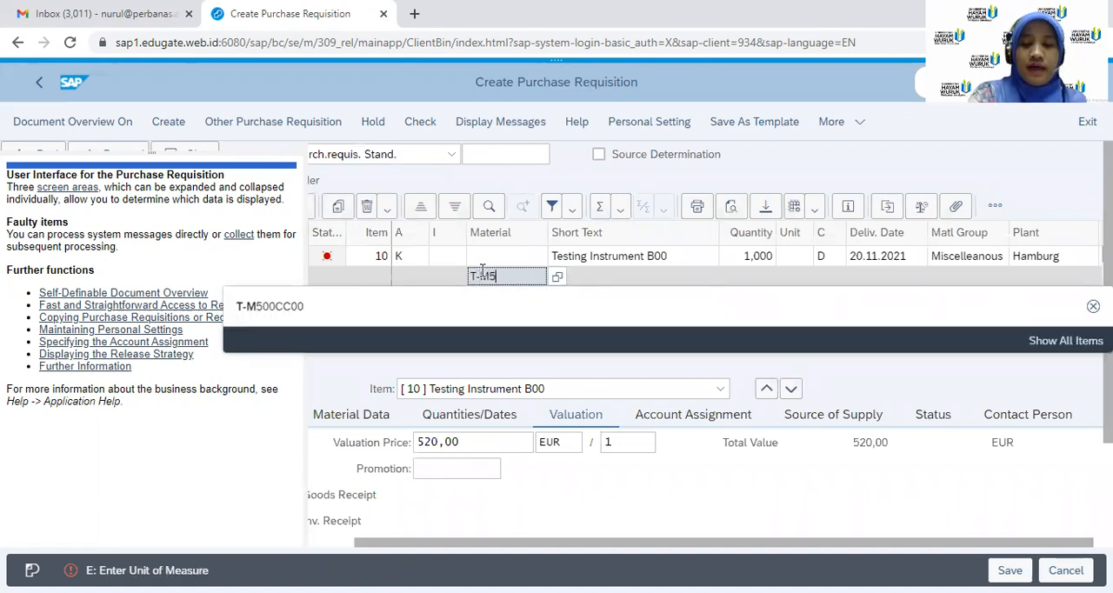
type("00C")
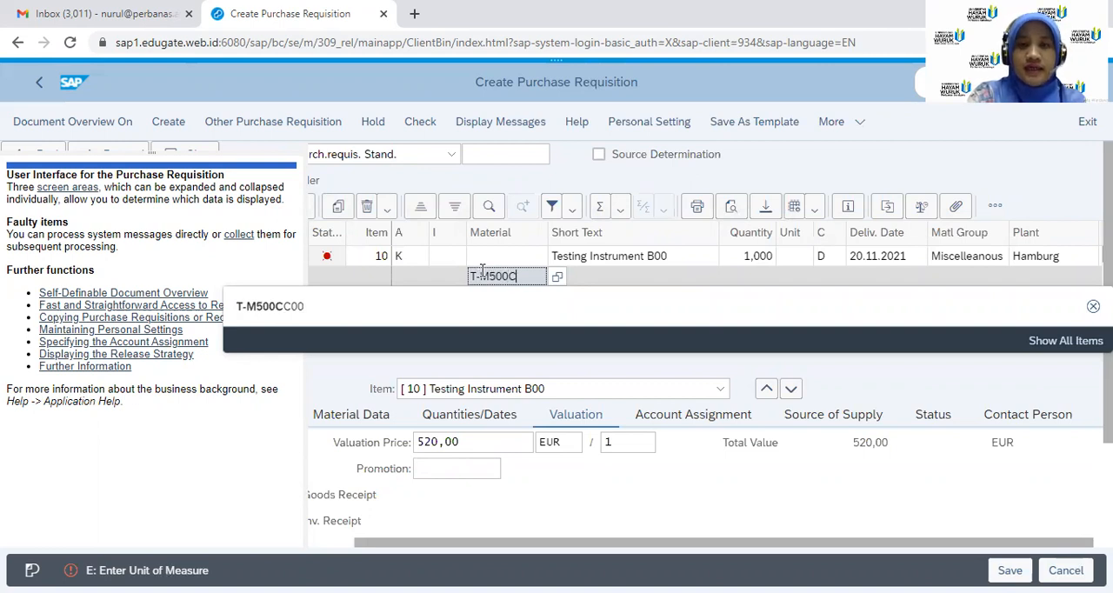
type("B00")
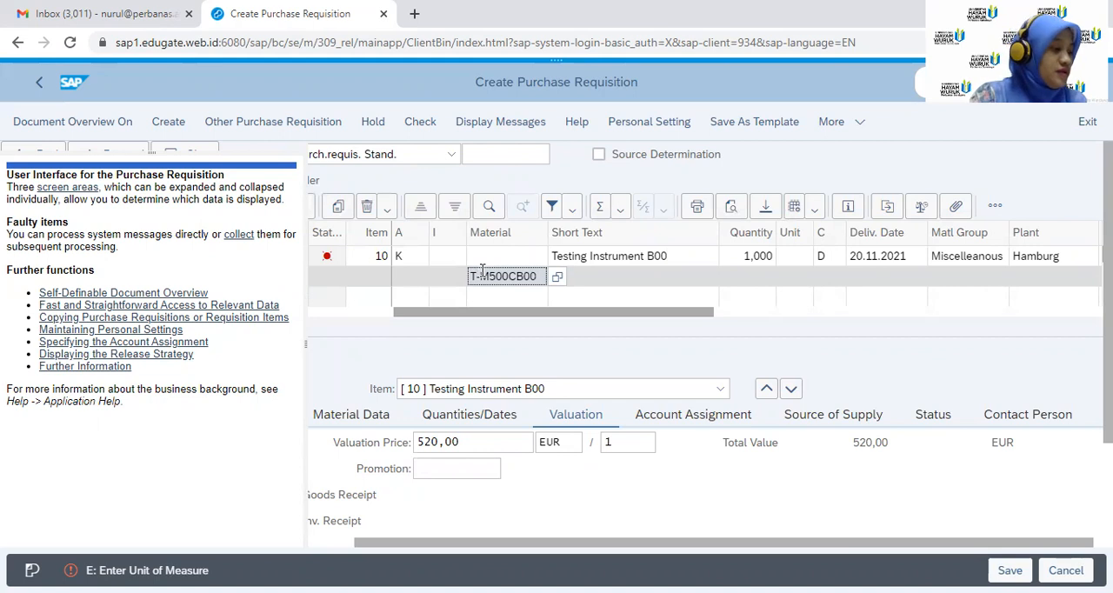
left_click(748, 277)
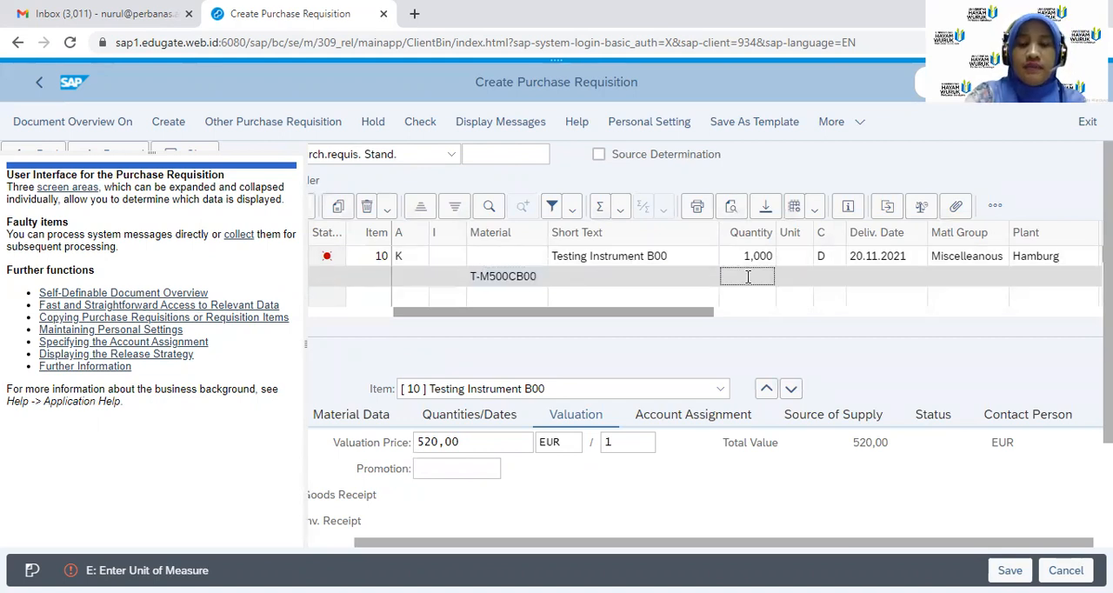
type("5")
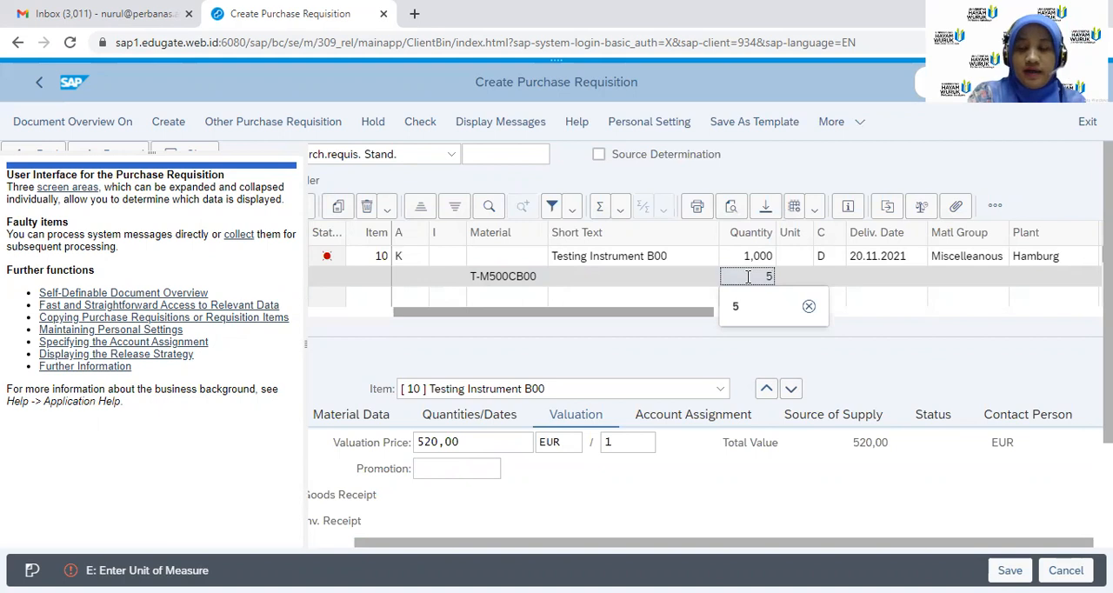
key("Escape")
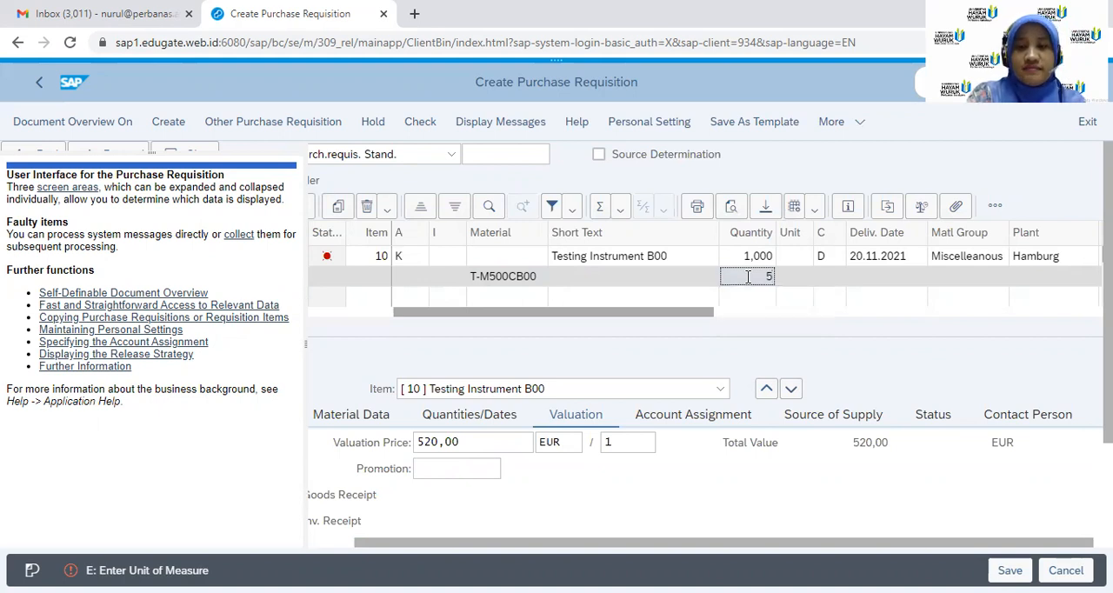
key("Return")
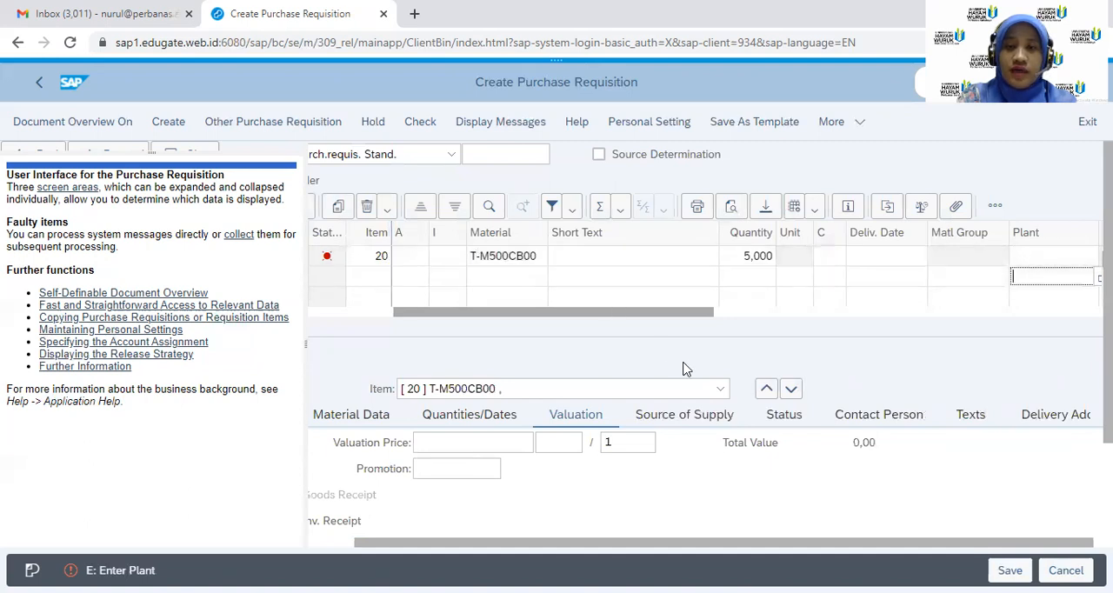
Examine the item overview and the valuation details of the Testing Instrument B00 and T-M500CB00 items
left_click(720, 389)
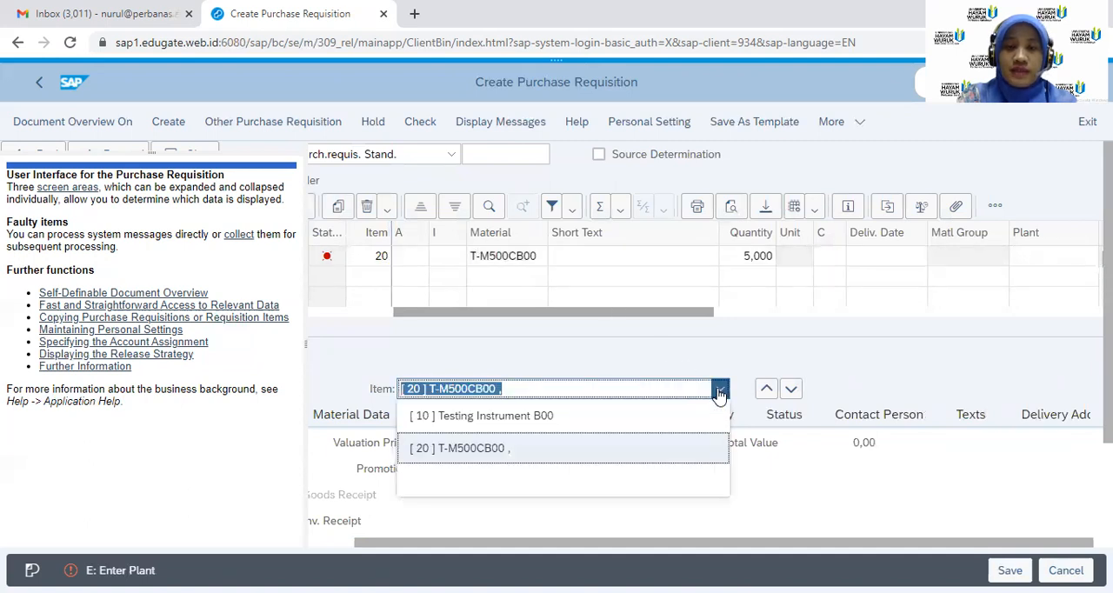
left_click(606, 418)
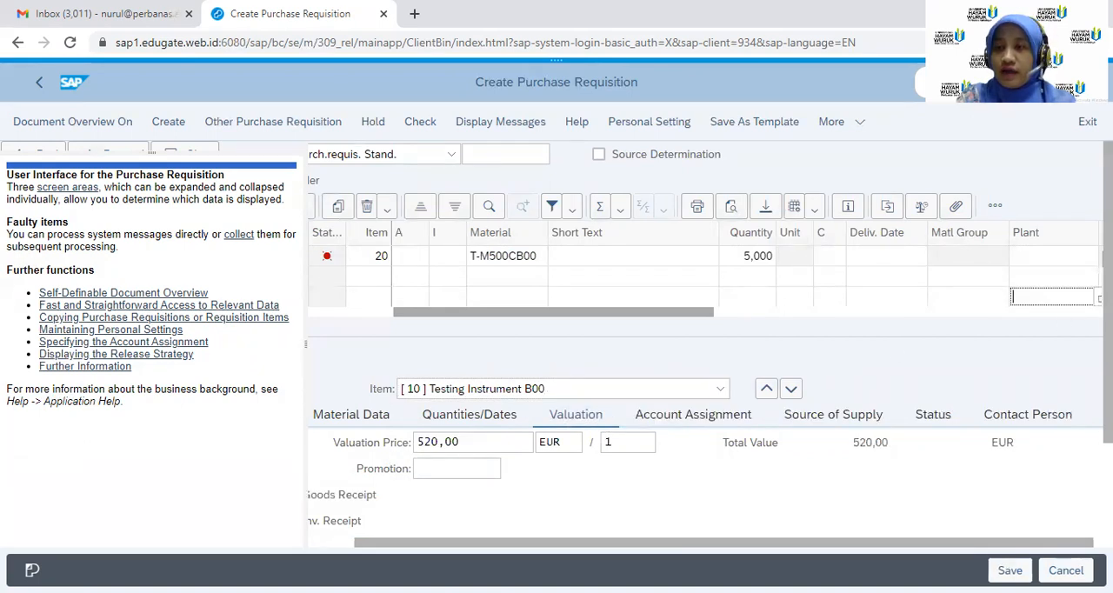
scroll(705, 277, "down", 3)
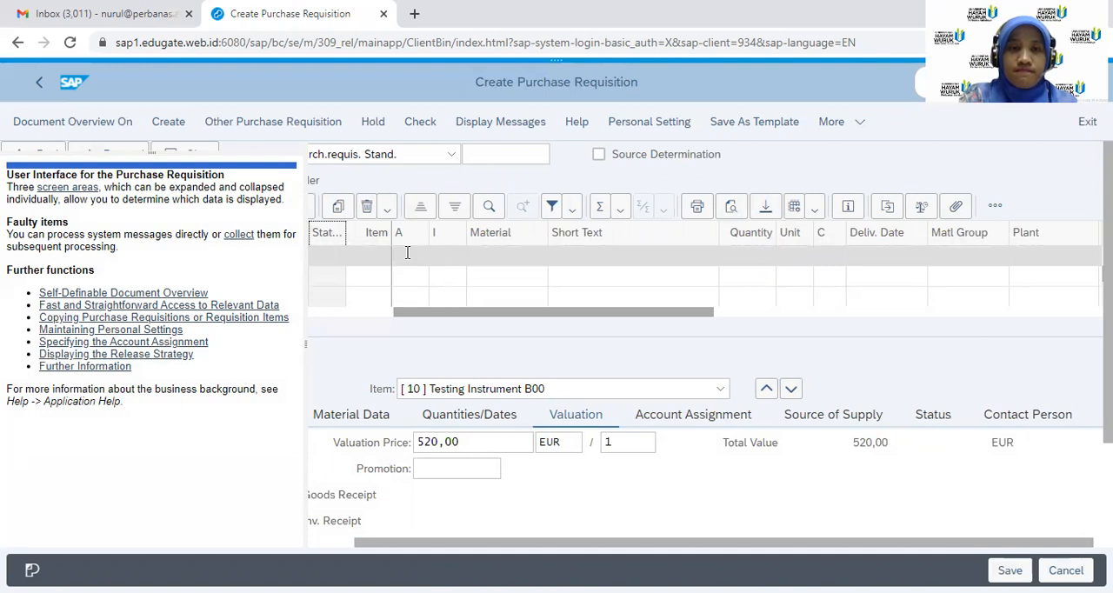
left_click(376, 275)
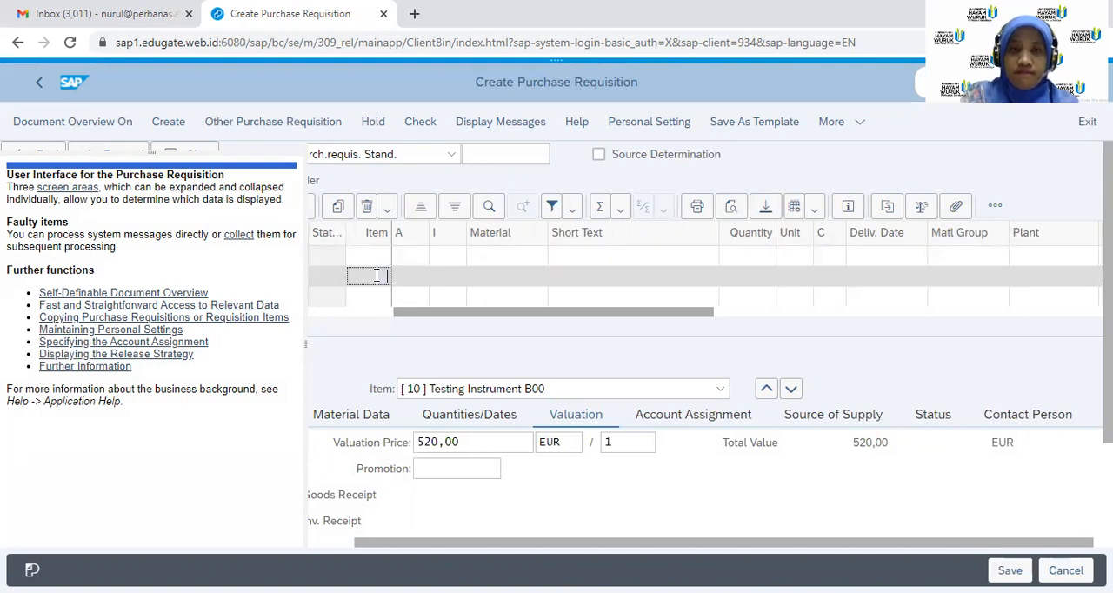
left_click(722, 392)
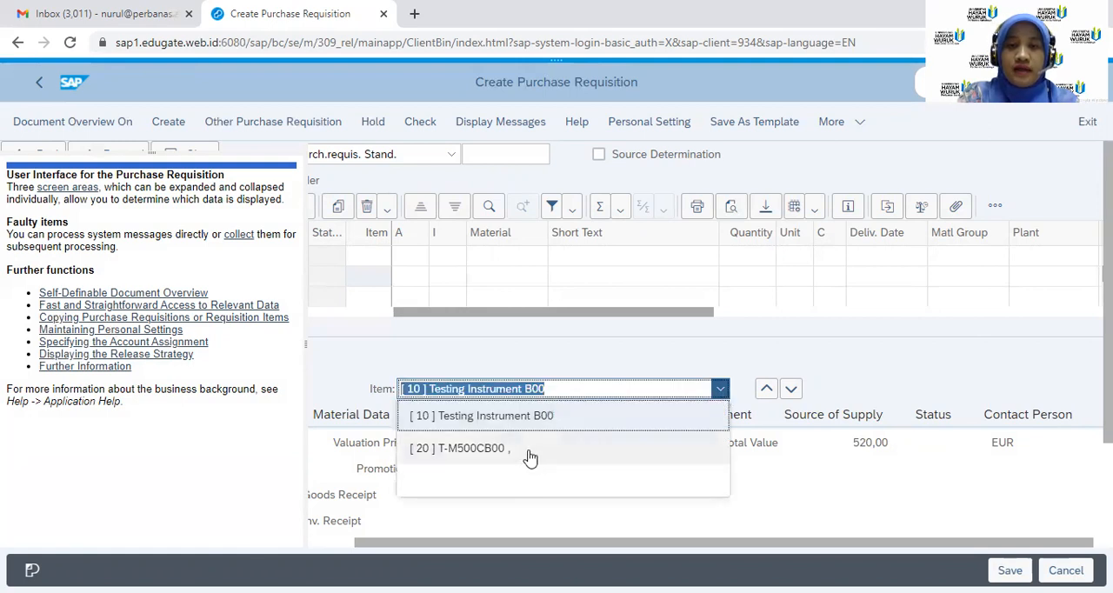
left_click(530, 449)
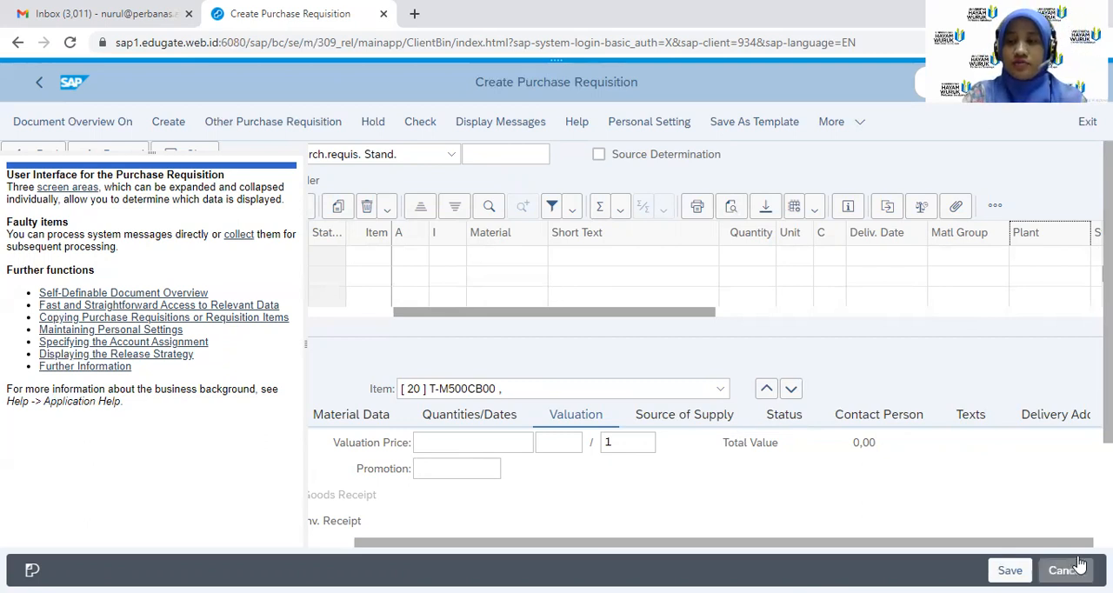
left_click_drag(1073, 544, 1110, 544)
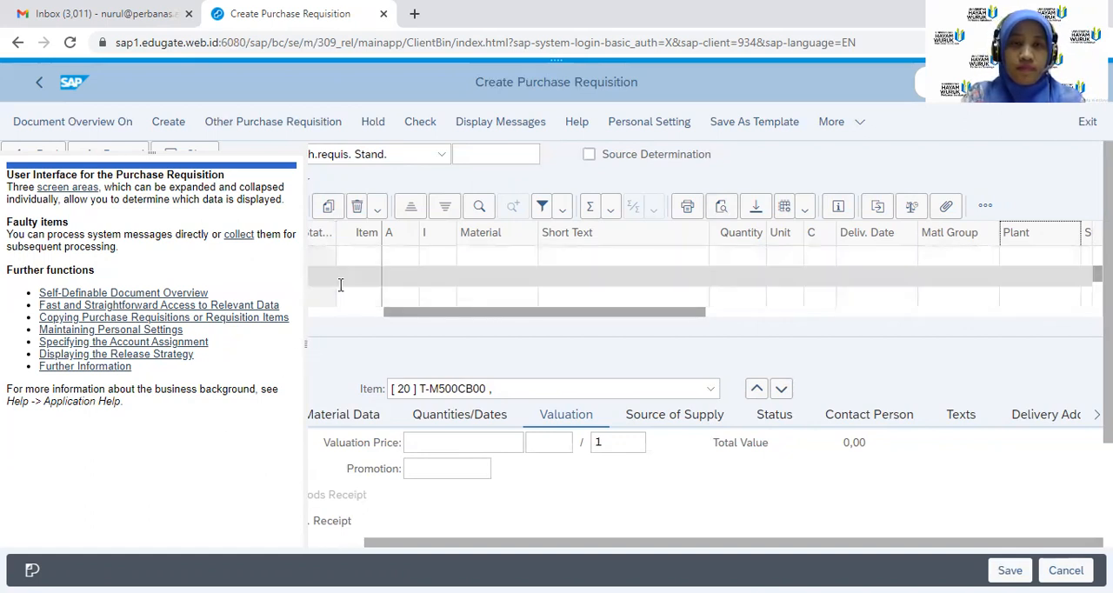
left_click_drag(337, 236, 345, 207)
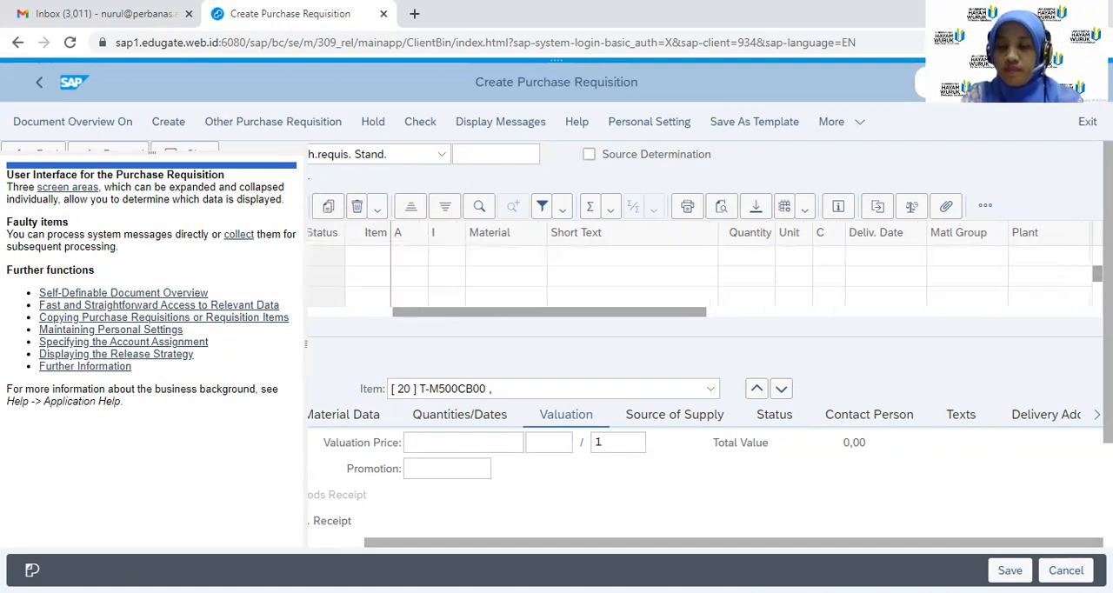
left_click(1070, 251)
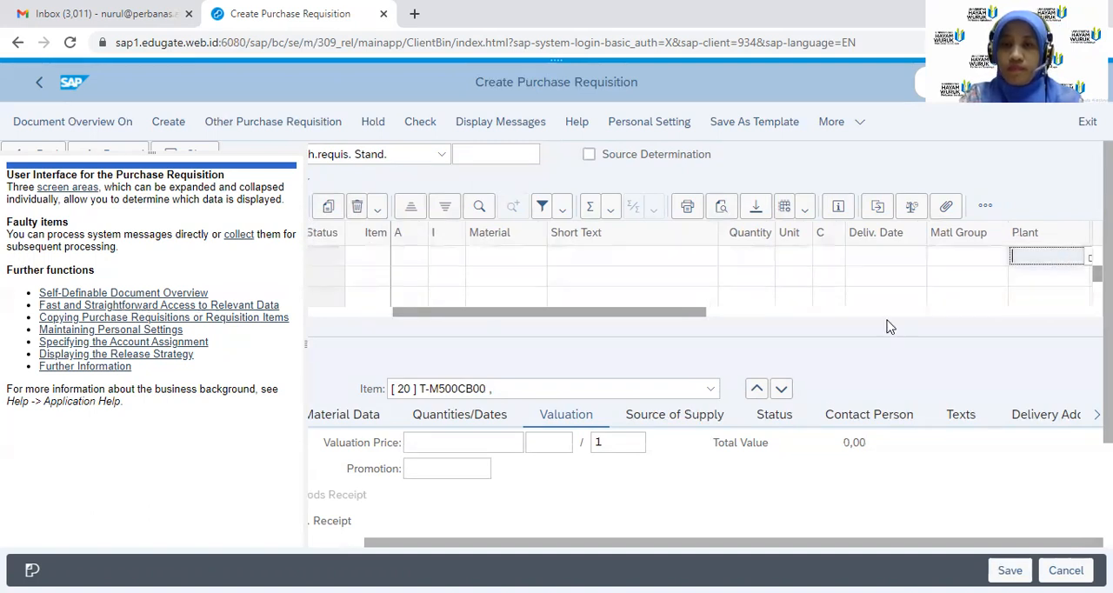
left_click(710, 393)
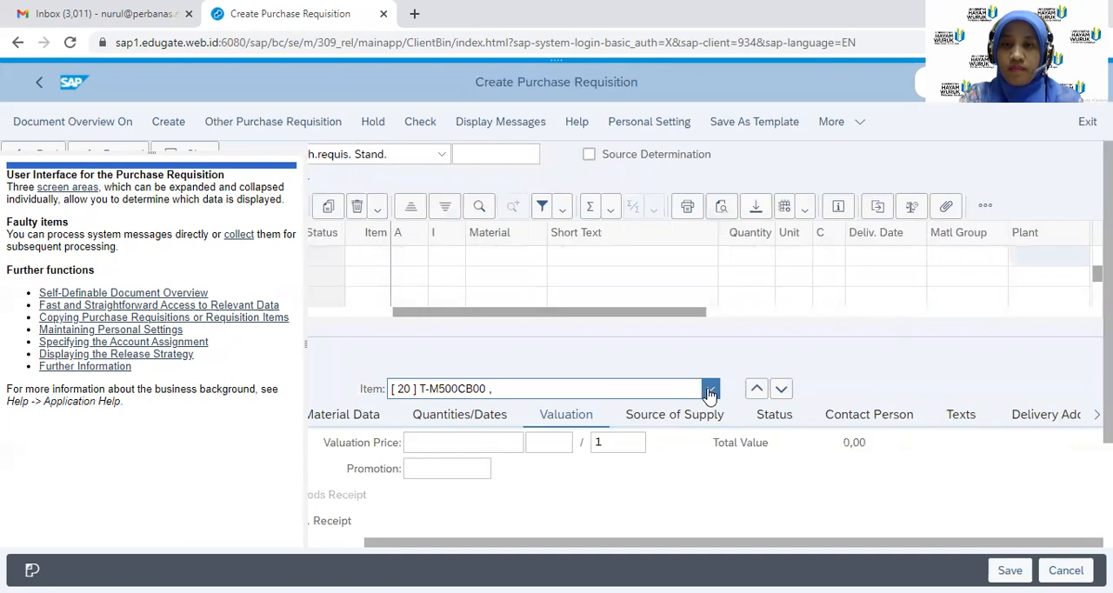
left_click(657, 418)
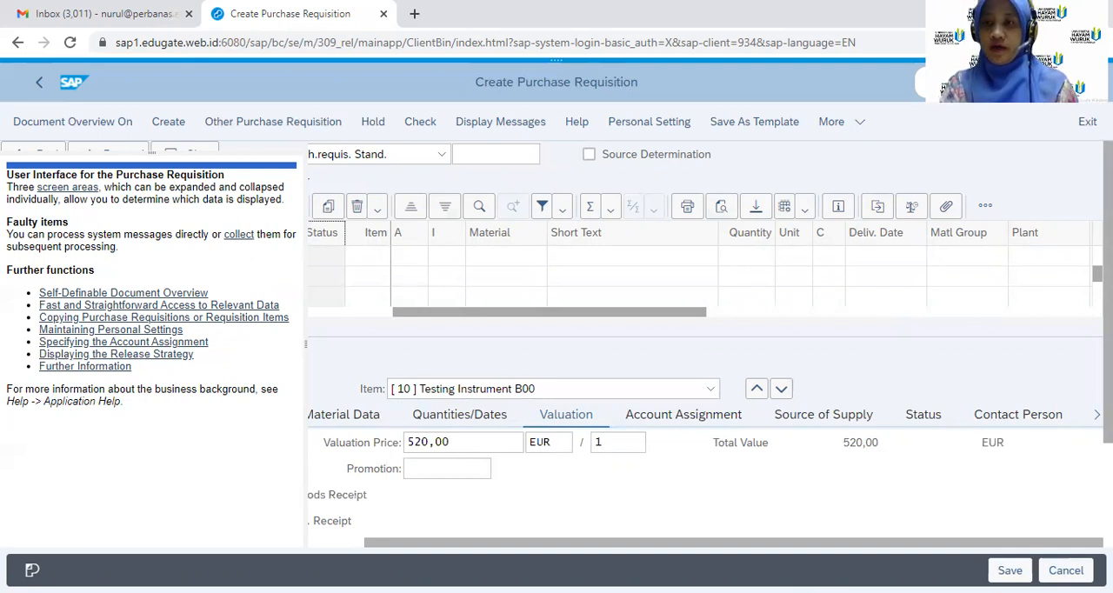
scroll(705, 347, "down", 2)
scroll(706, 348, "up", 2)
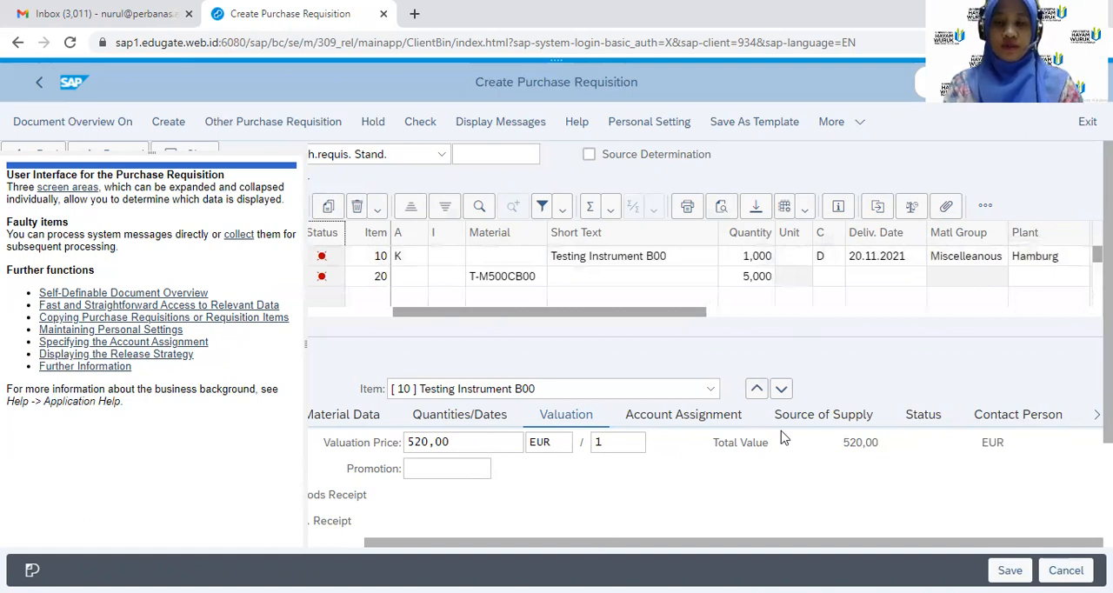
Assign plant 1000 to the T-M500CB00 item and confirm the entry
key("ctrl+minus")
key("ctrl+minus")
key("ctrl+minus")
key("ctrl+minus")
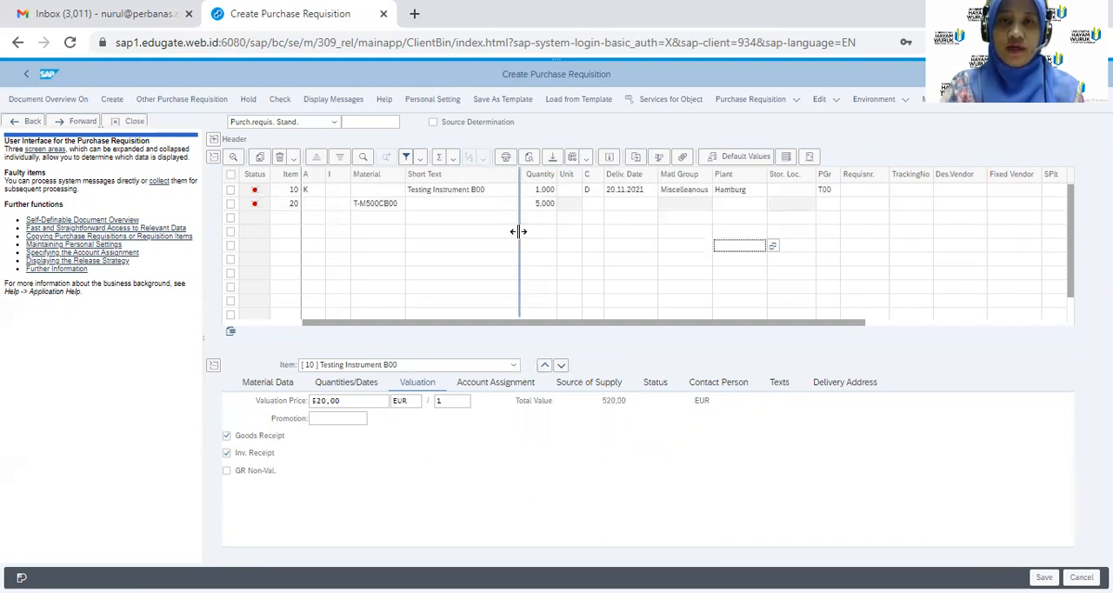
left_click(362, 203)
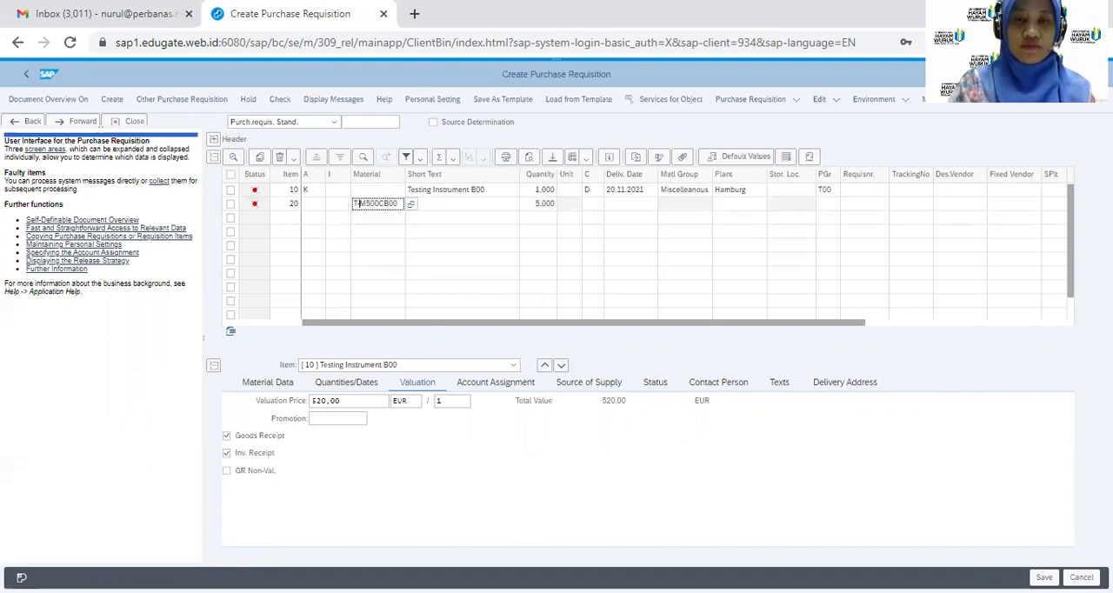
key("Return")
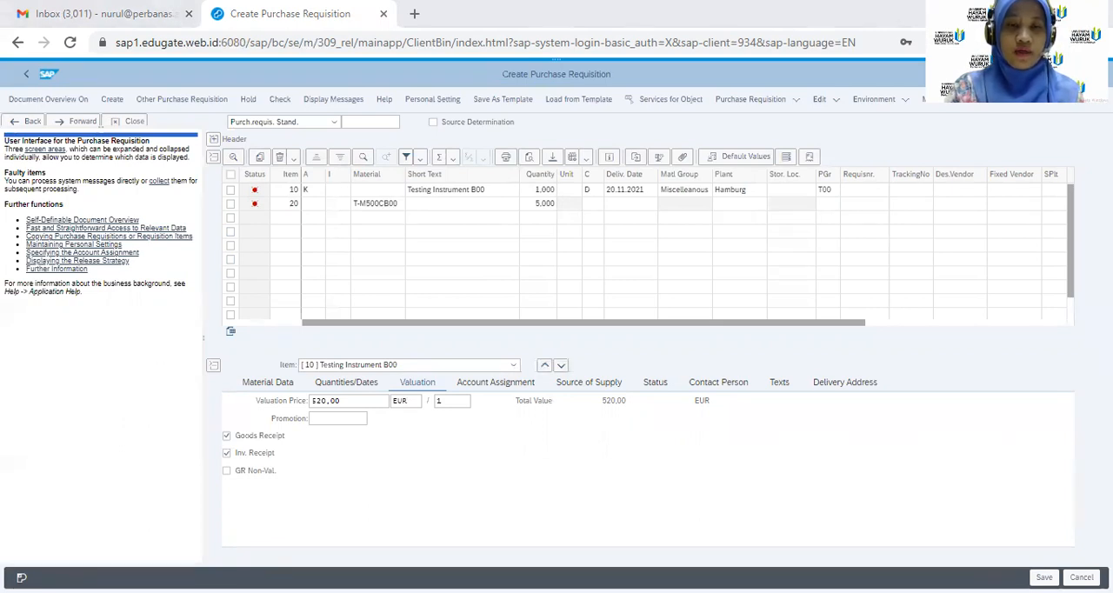
key("alt+Tab")
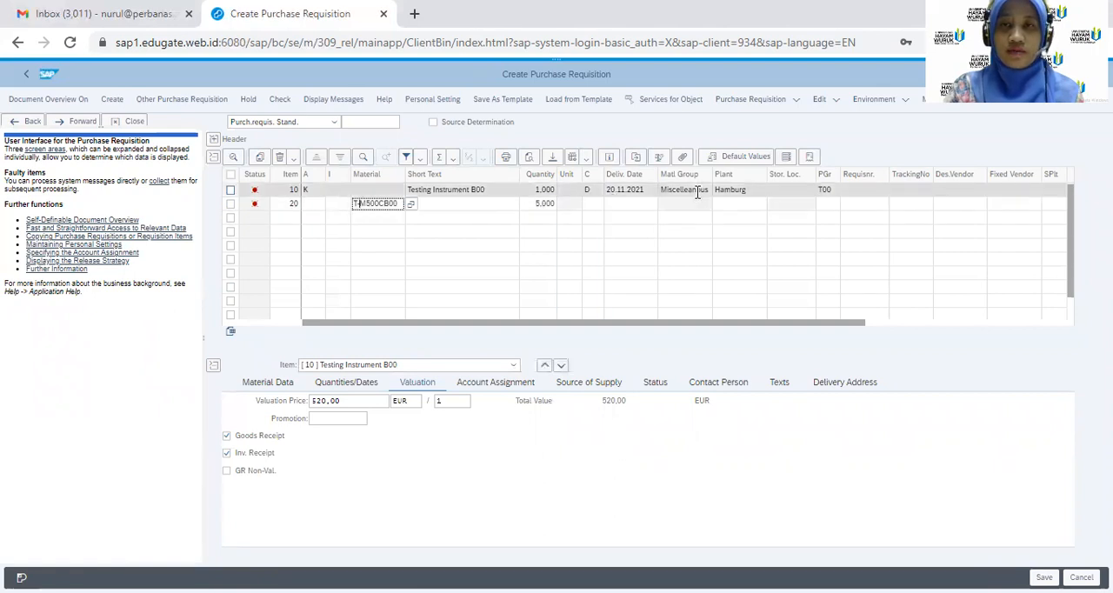
left_click(724, 201)
type("1000")
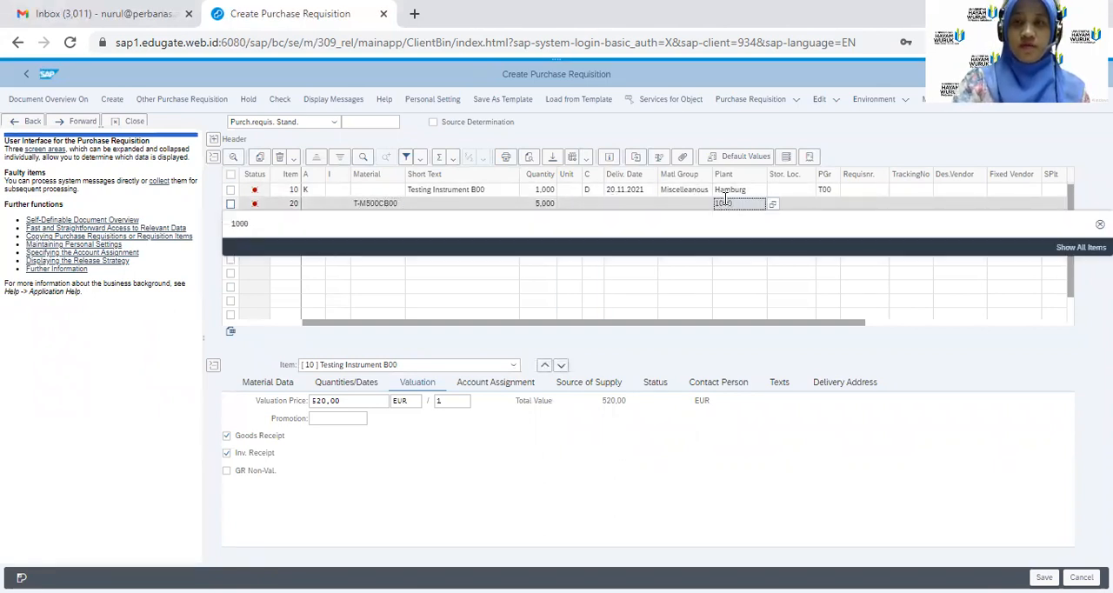
key("Return")
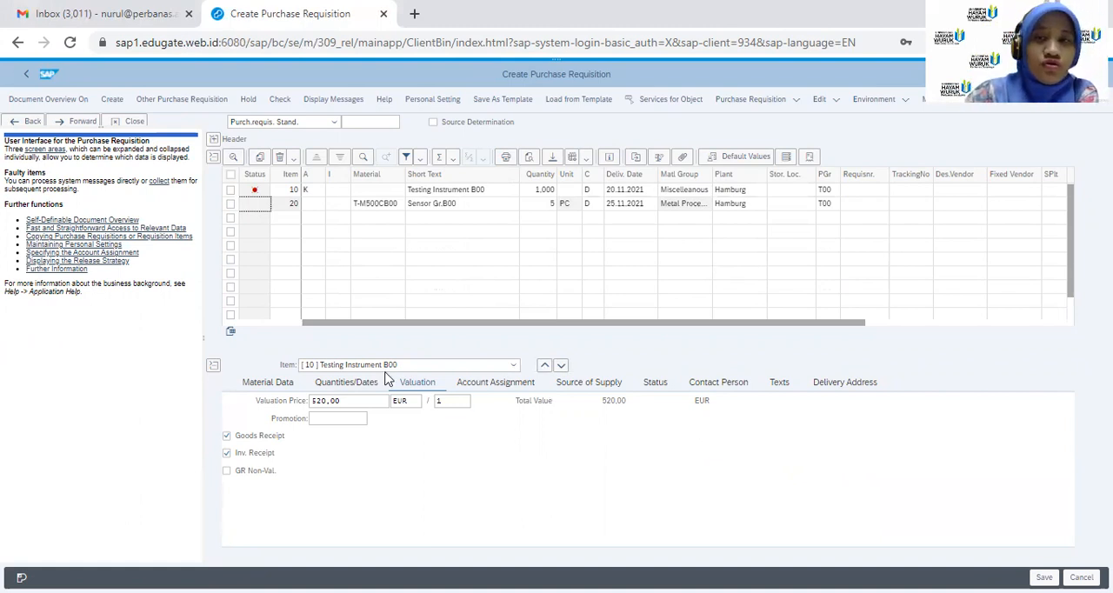
Set the unit of measure of the Testing Instrument B00 item to PC
left_click(567, 189)
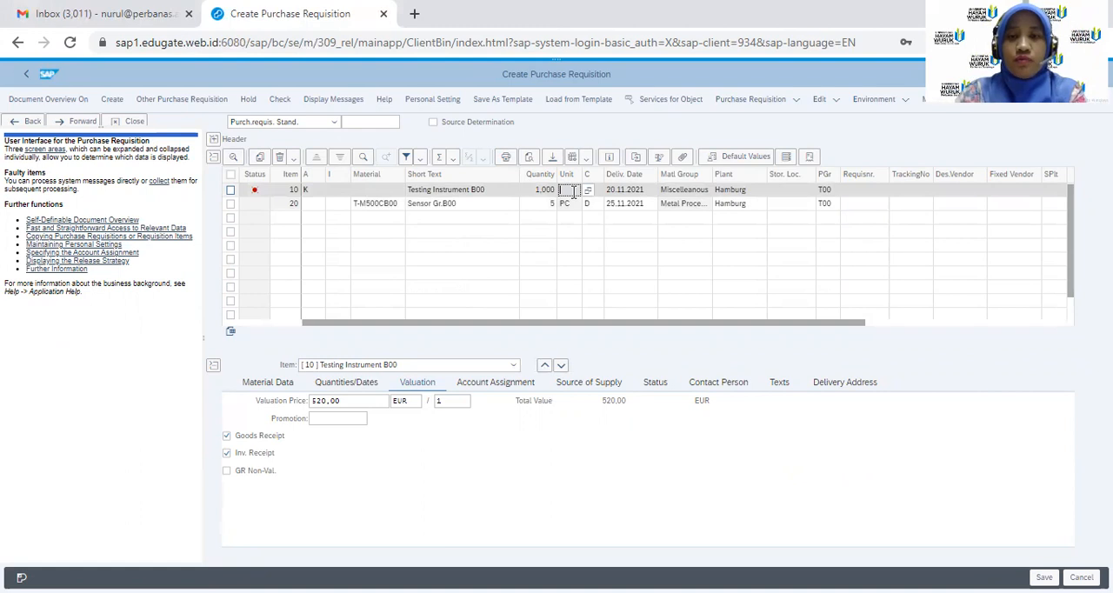
type("PC")
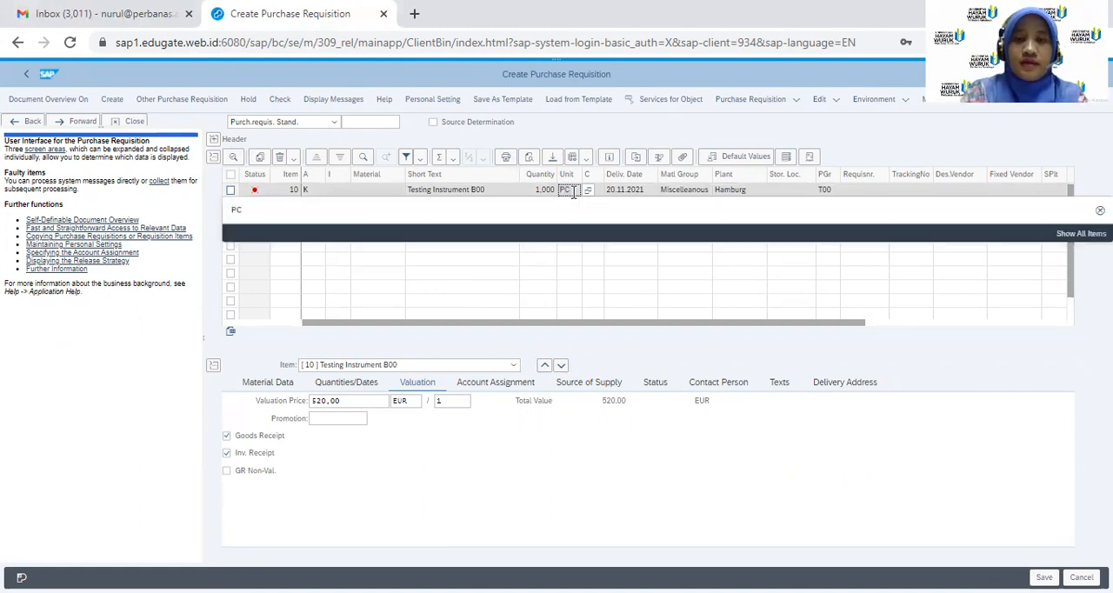
key("Return")
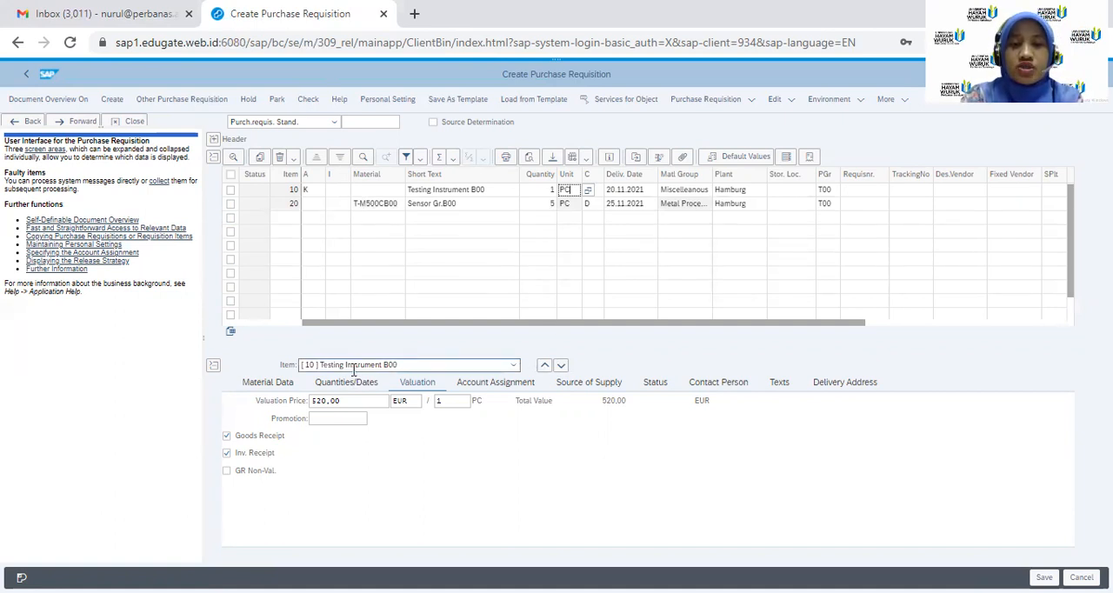
Switch to the T-M500CB00 item and set its account assignment category to Cost center
left_click(513, 366)
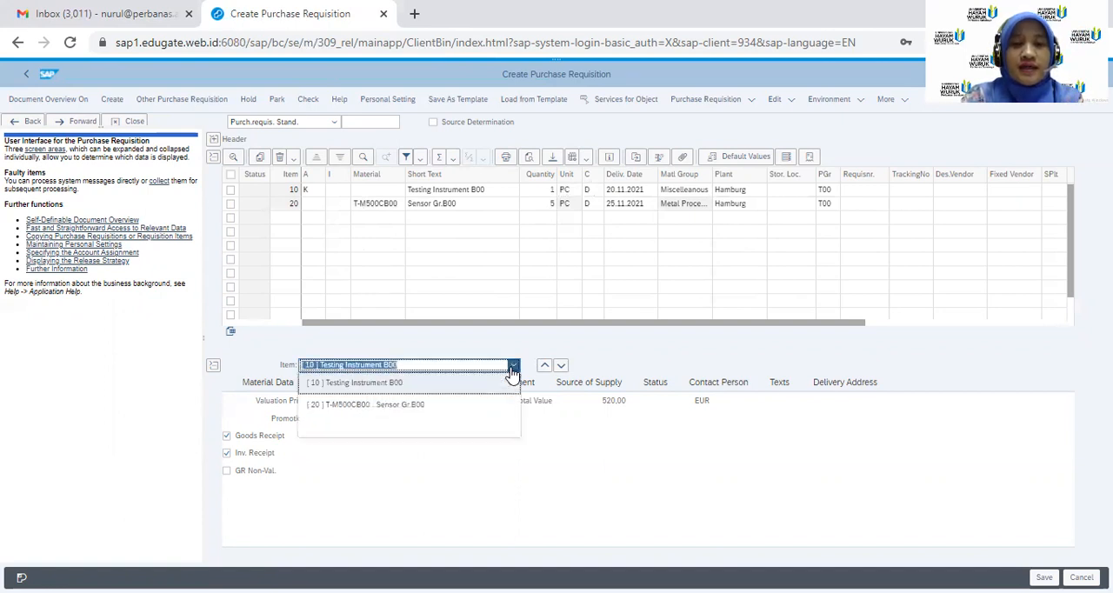
left_click(416, 405)
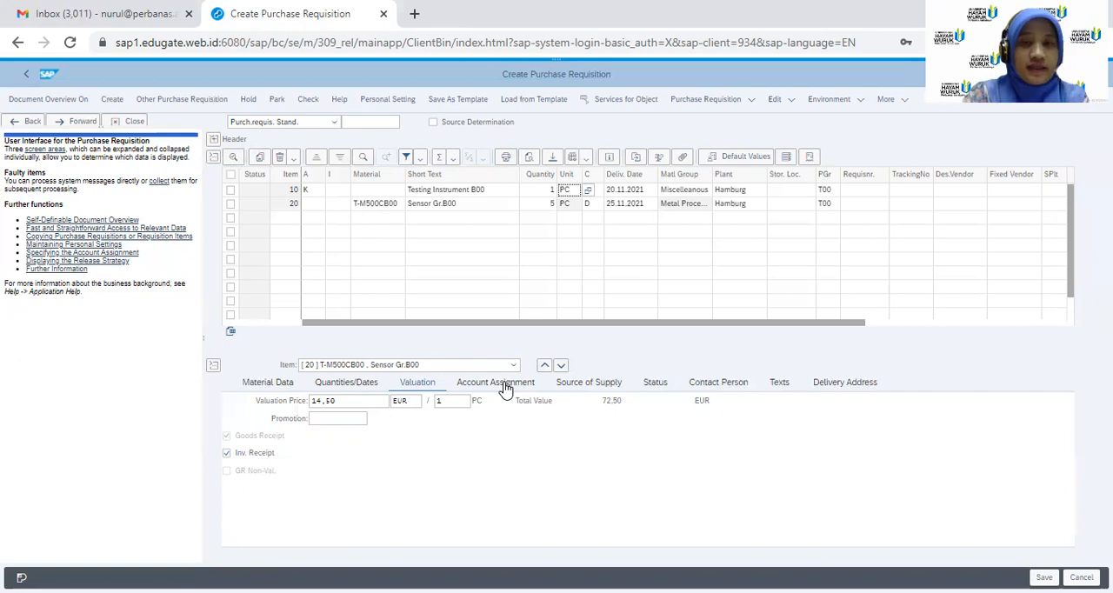
left_click(366, 402)
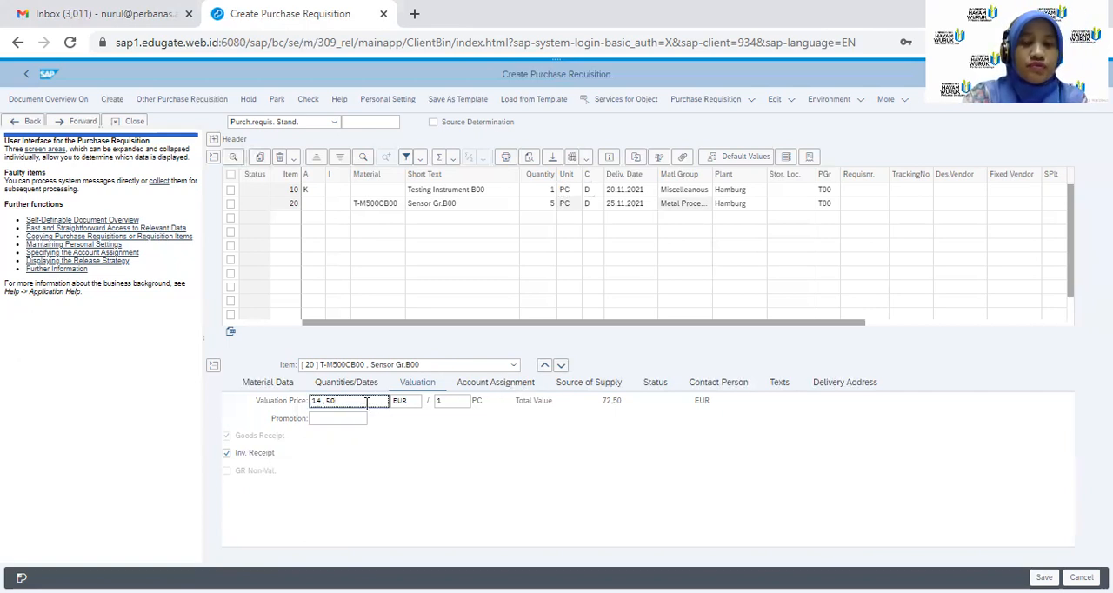
left_click(468, 387)
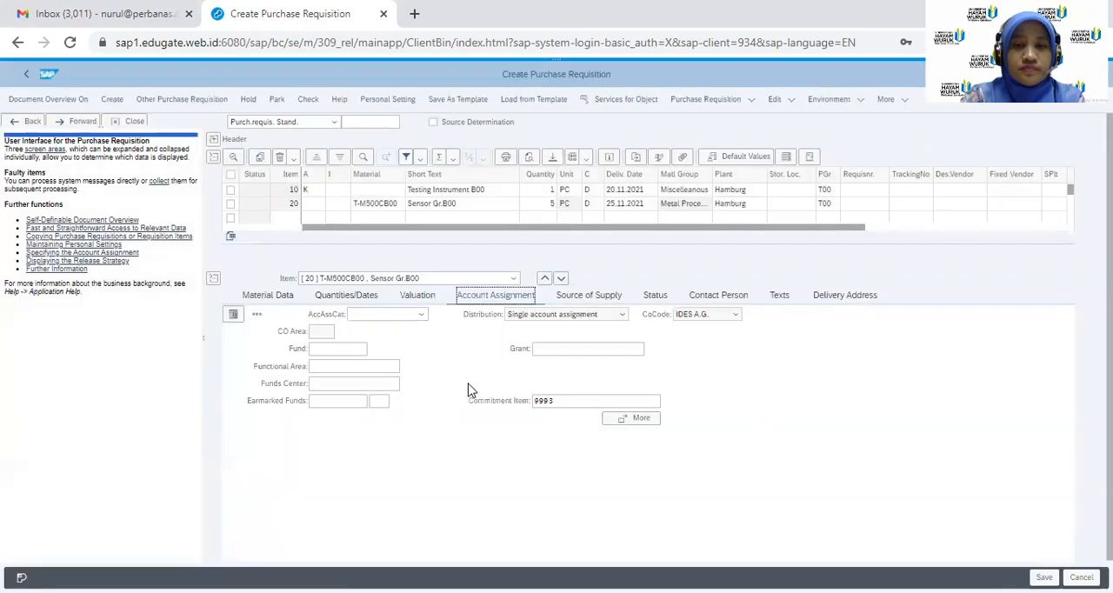
left_click(234, 318)
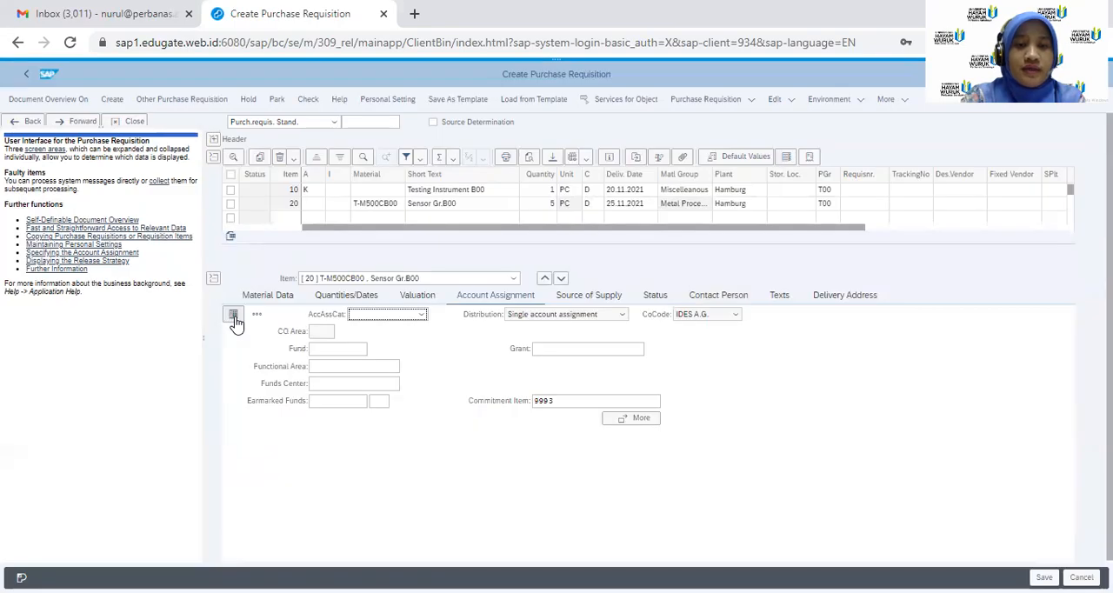
left_click(421, 315)
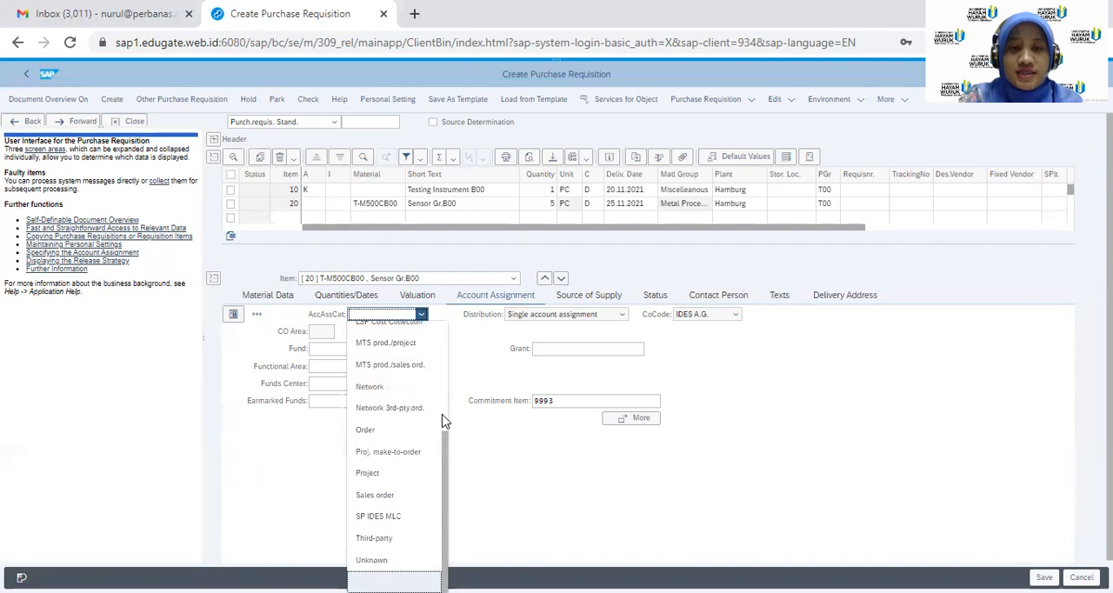
left_click_drag(448, 441, 447, 342)
left_click(381, 376)
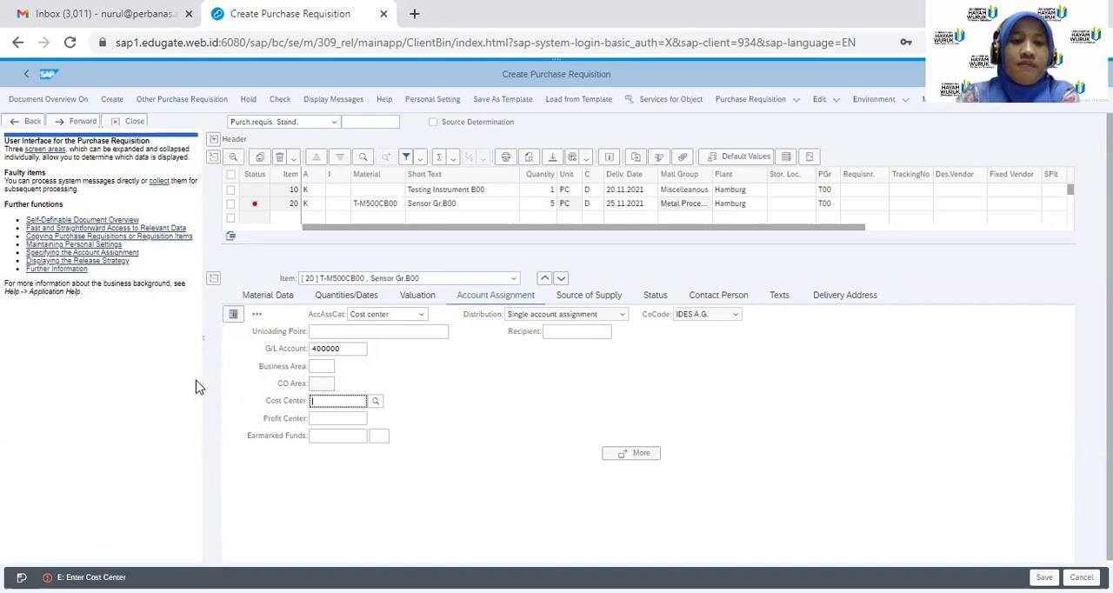
Enable multiple account assignment for the T-M500CB00 item and allocate quantity 3 to cost center 4100 on the first line
left_click(233, 315)
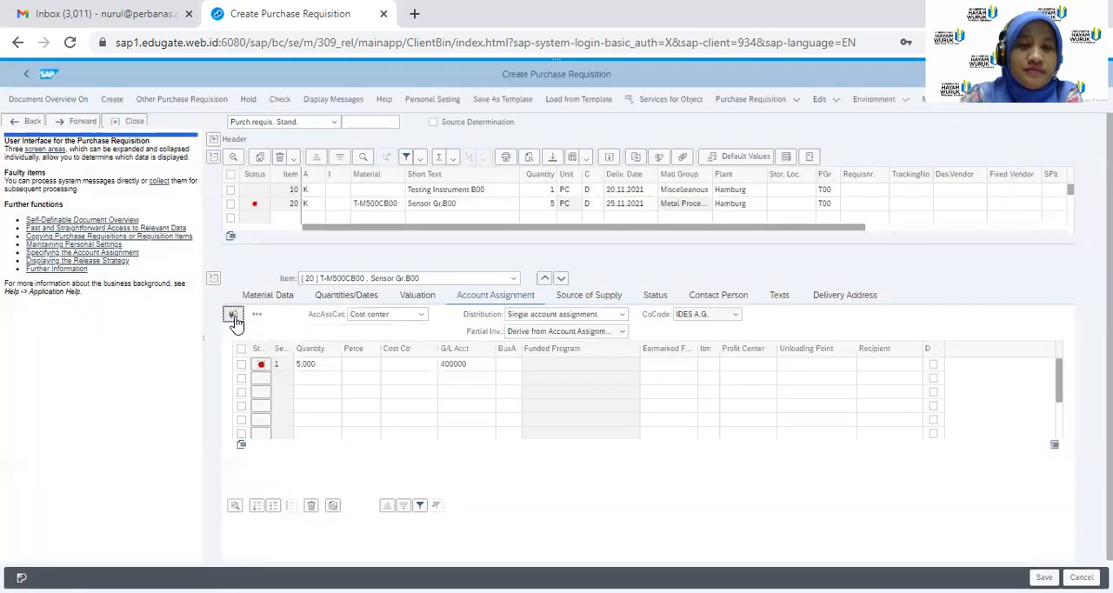
left_click(330, 363)
key("BackSpace")
key("BackSpace")
key("BackSpace")
key("BackSpace")
key("BackSpace")
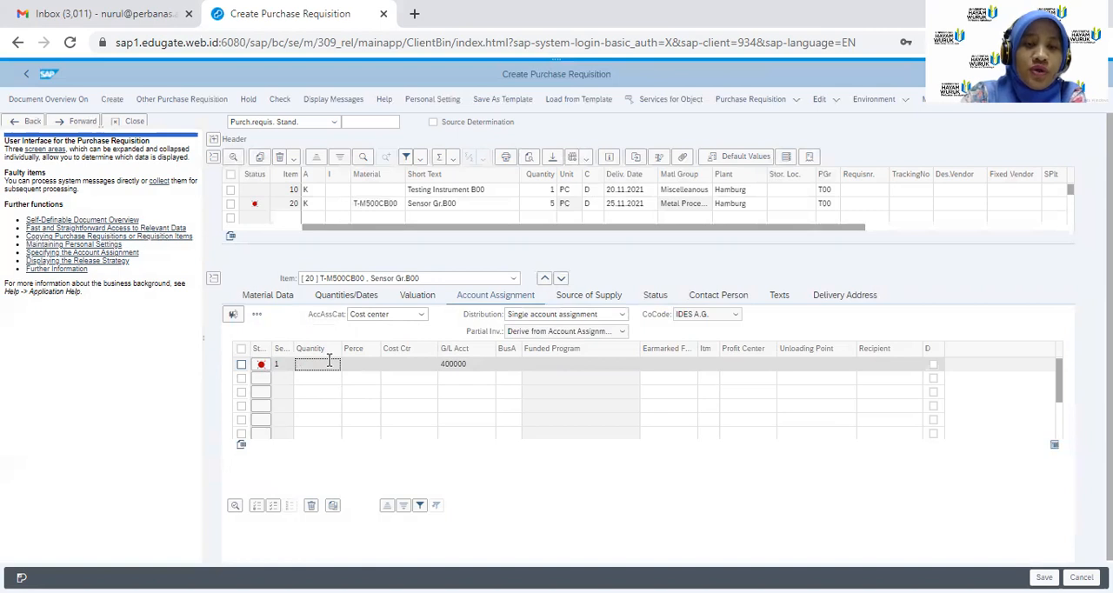
type("3")
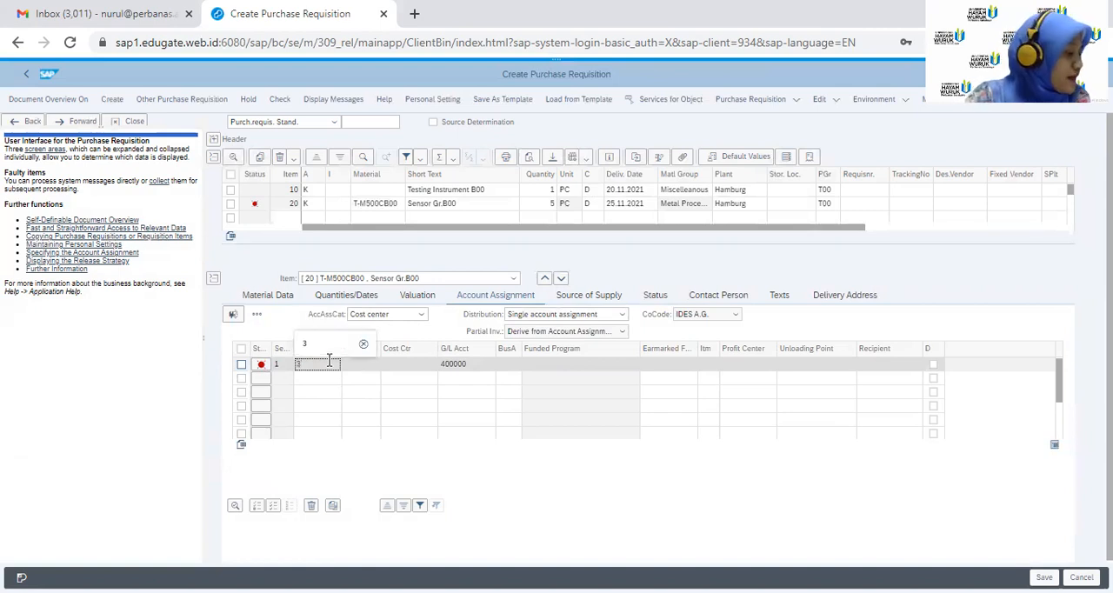
left_click(409, 364)
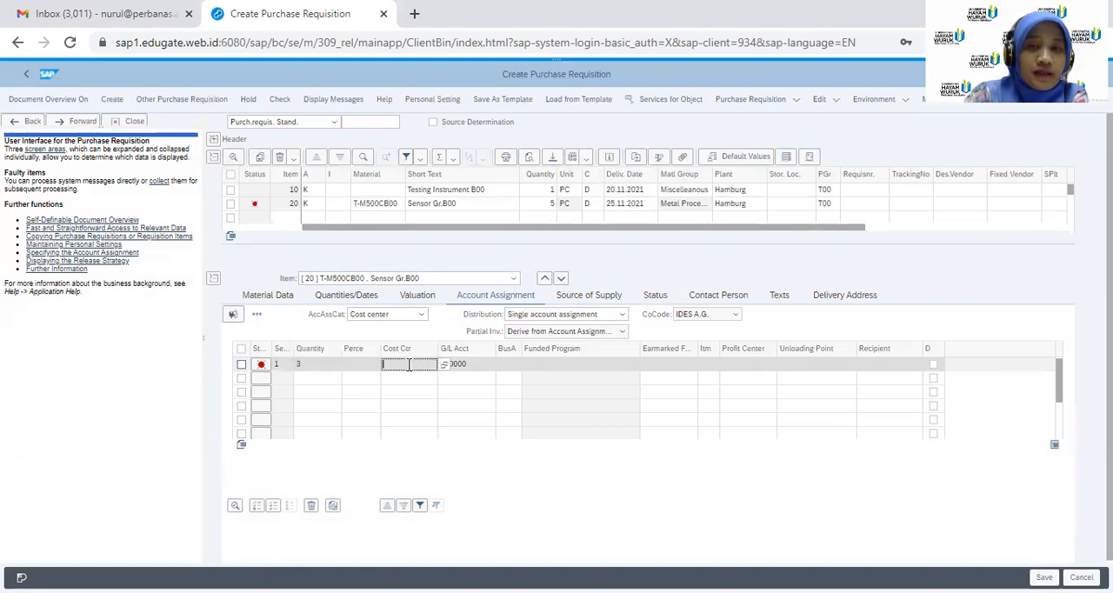
type("4100")
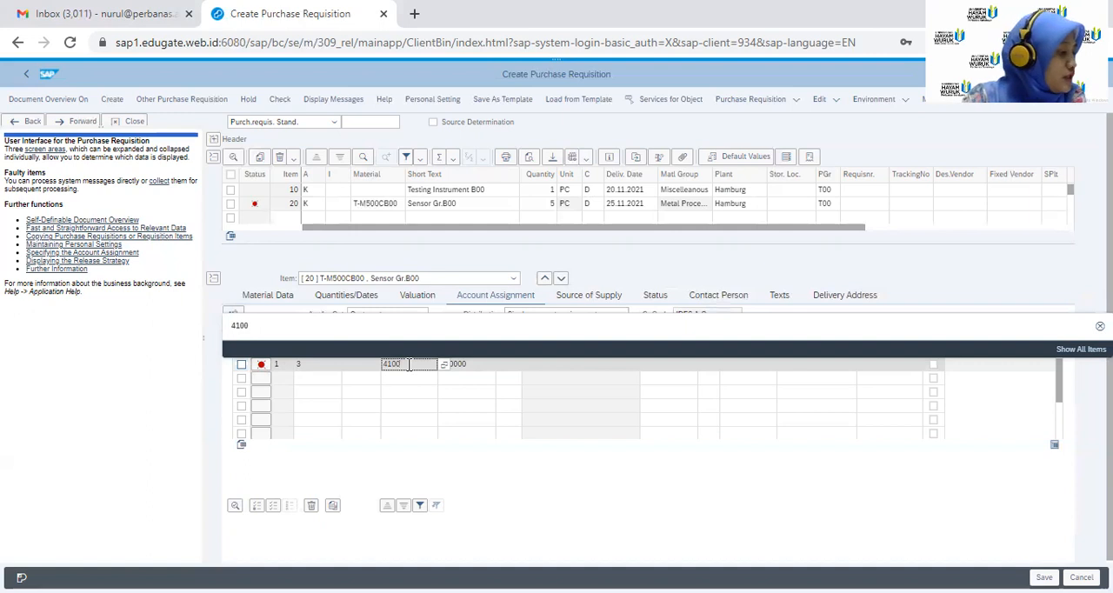
Allocate quantity 2 to cost center 4110 on the second account assignment line and confirm the distribution
left_click(341, 380)
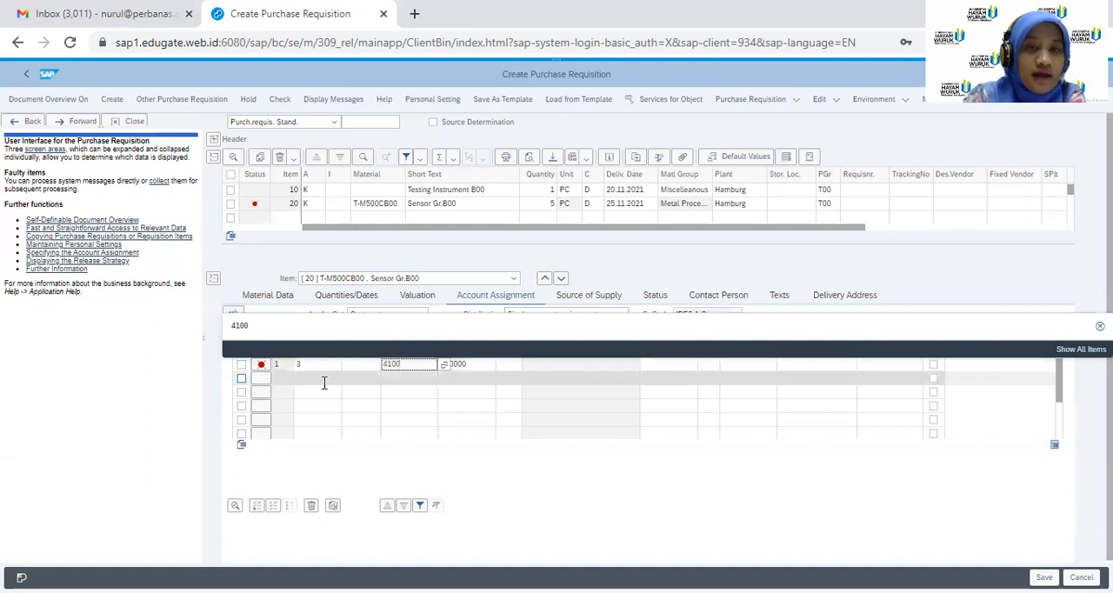
type("2")
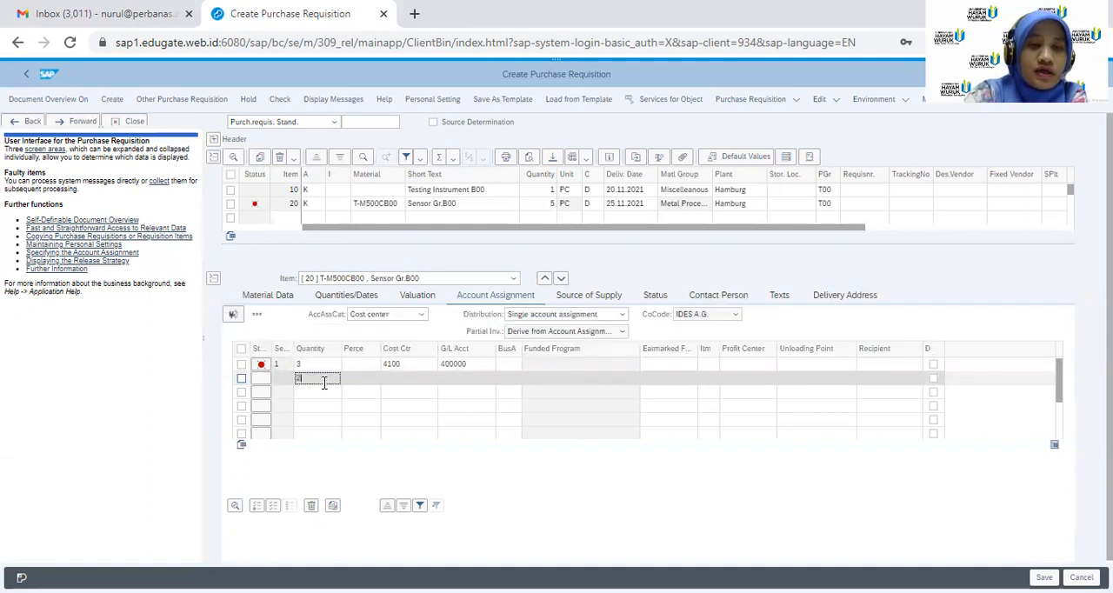
left_click(409, 380)
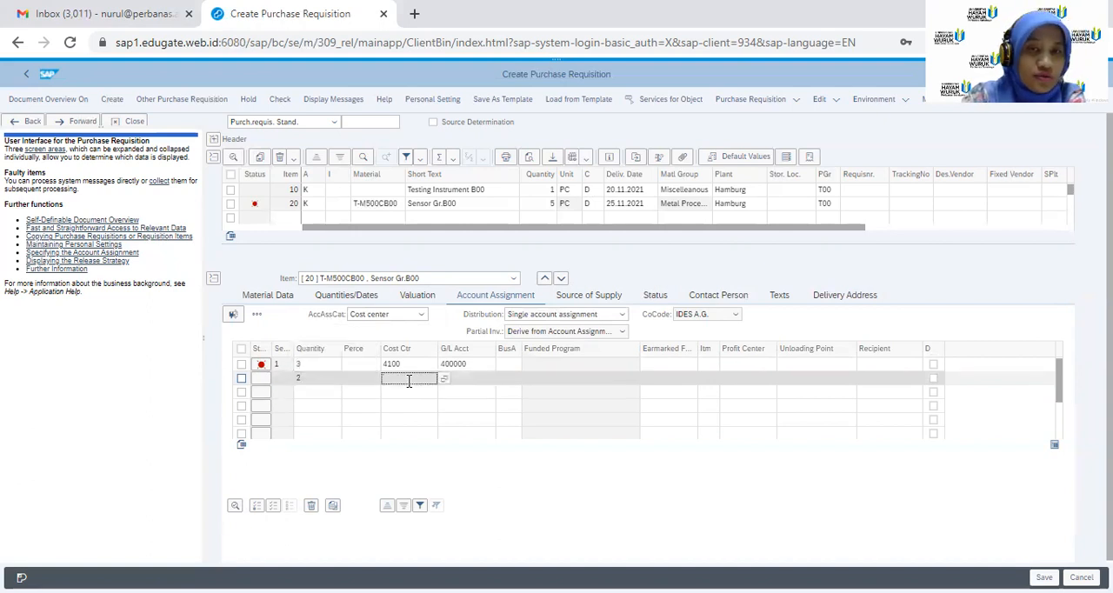
type("4110")
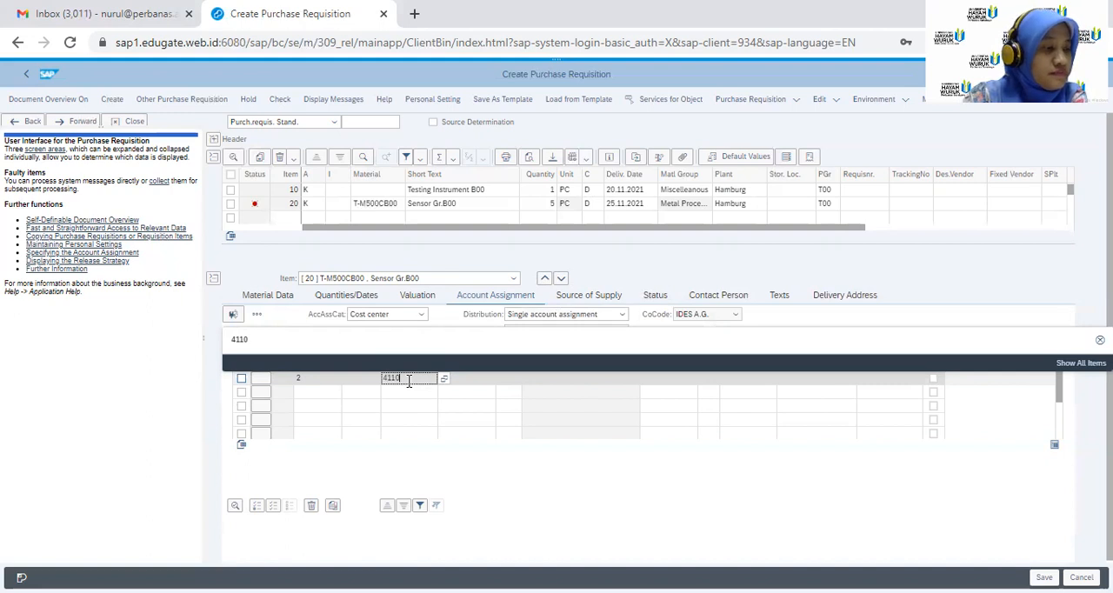
key("Return")
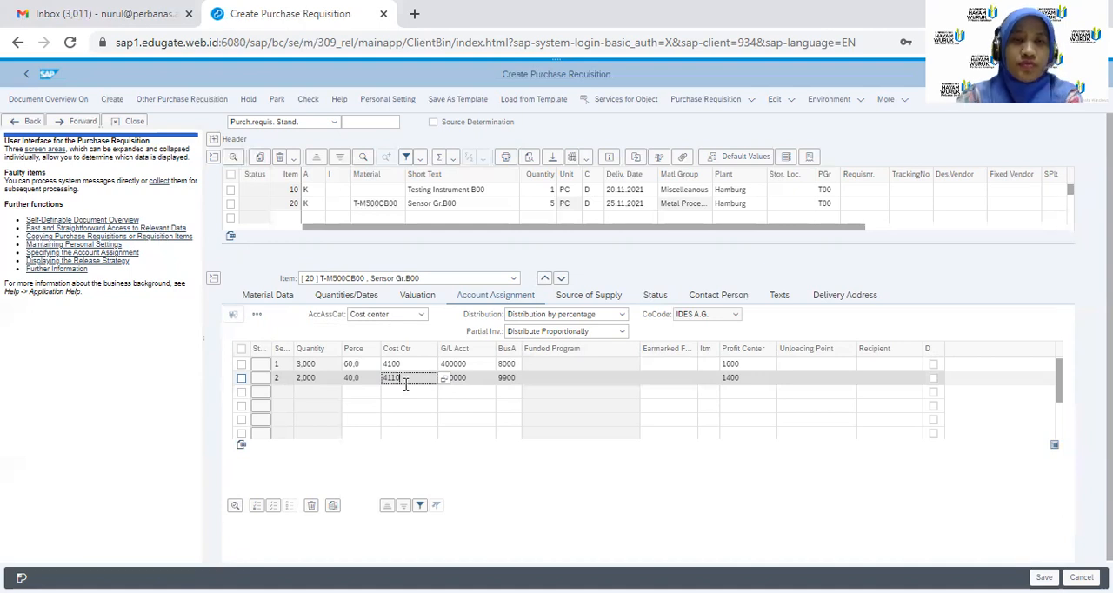
Clear the valuation price of the T-M500CB00 item, return to its account assignment and check the item's status messages
left_click(420, 298)
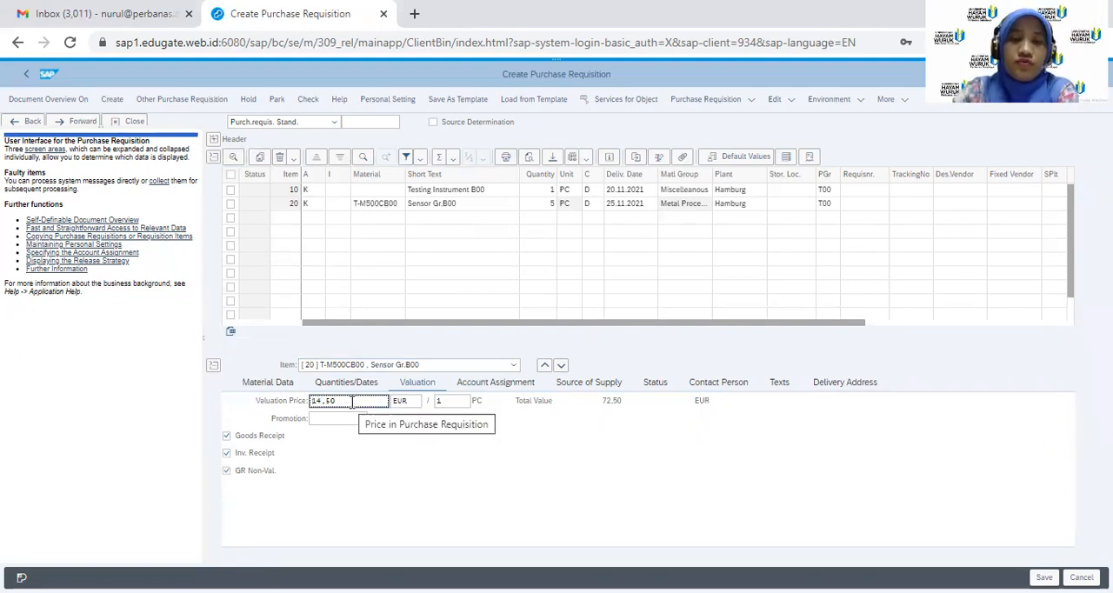
key("BackSpace")
key("BackSpace")
key("BackSpace")
key("BackSpace")
key("BackSpace")
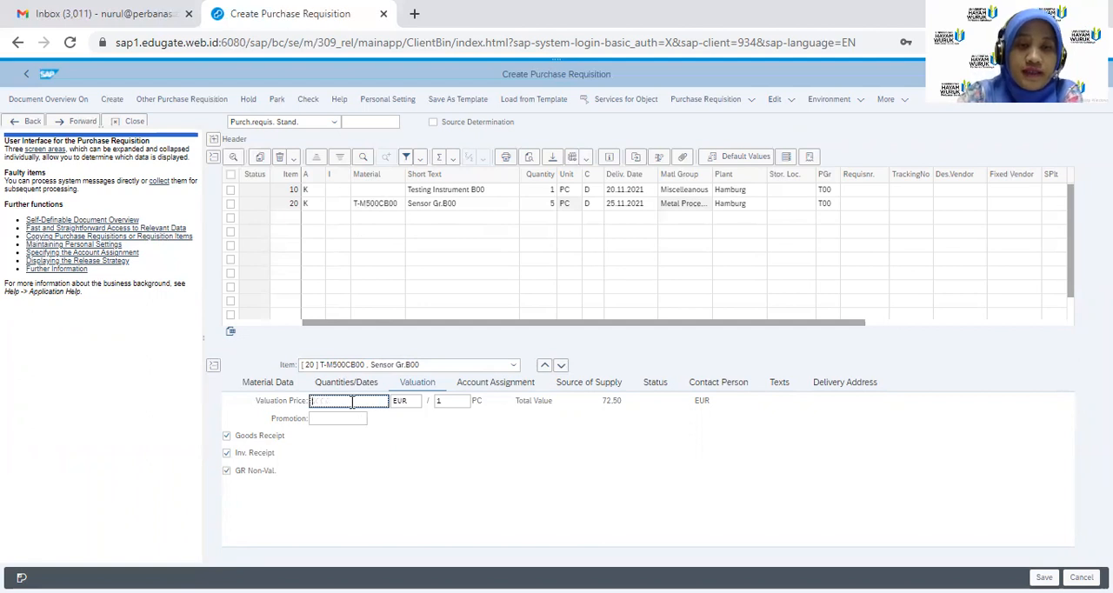
left_click(481, 390)
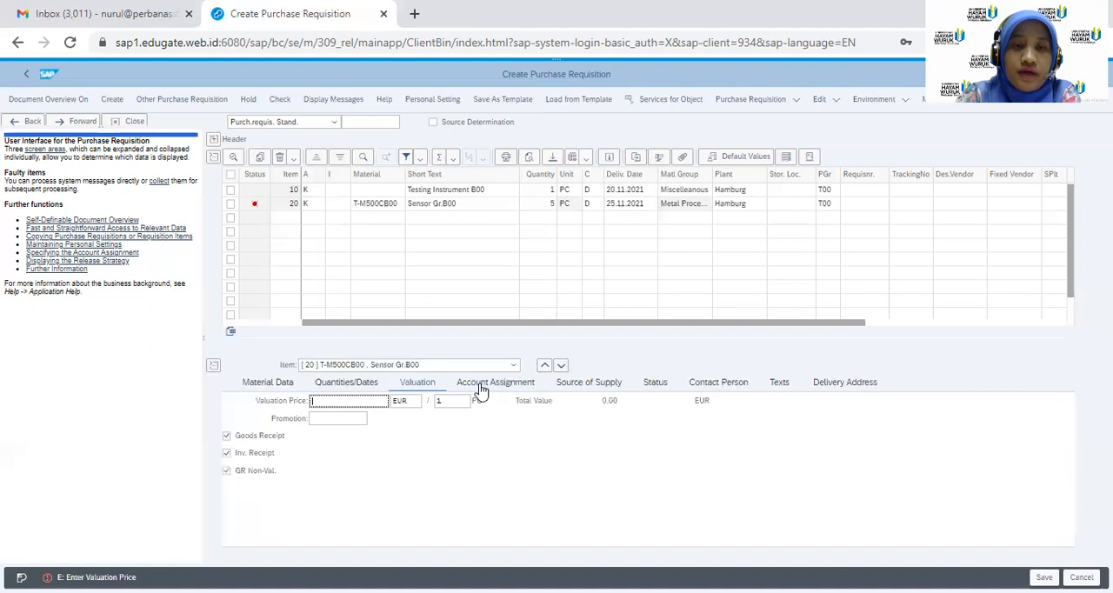
left_click(481, 390)
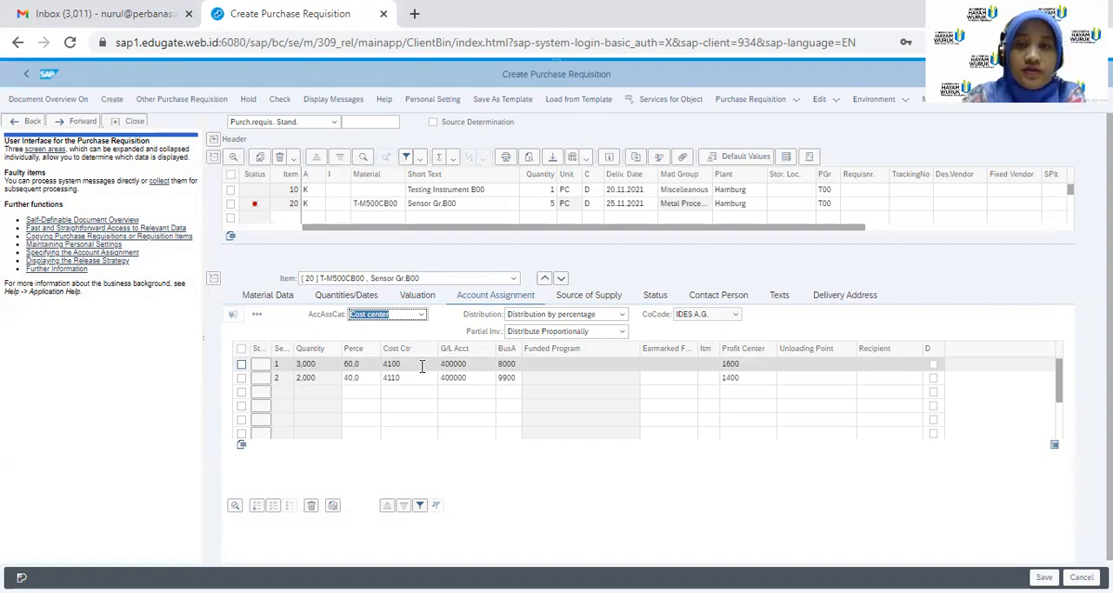
left_click(255, 207)
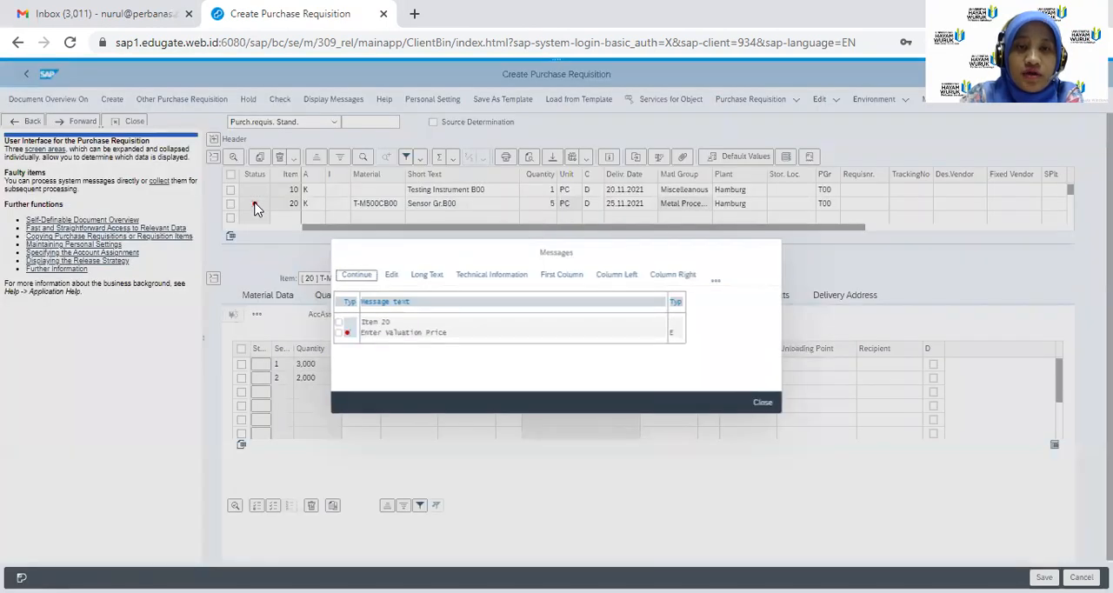
left_click(764, 405)
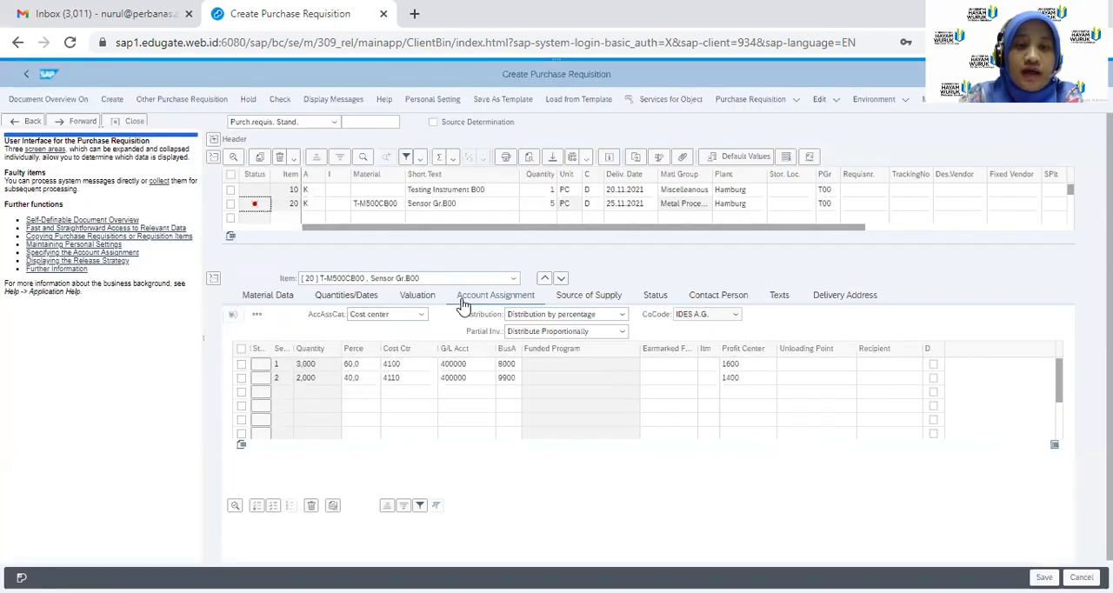
Set the valuation price of the T-M500CB00 item to 14,5 EUR and confirm it
left_click(417, 297)
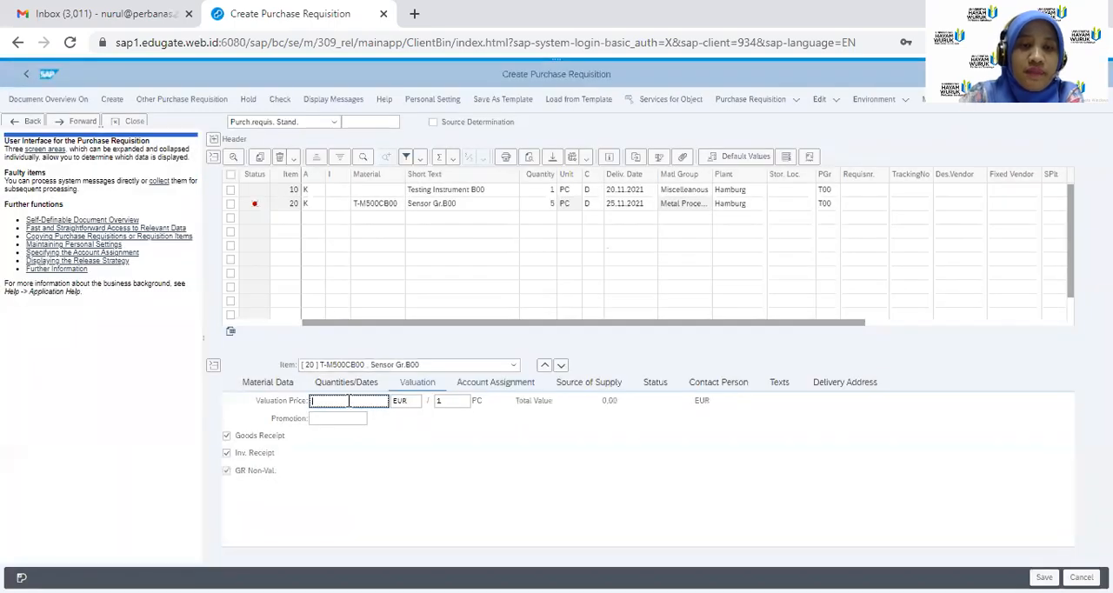
type("14,5")
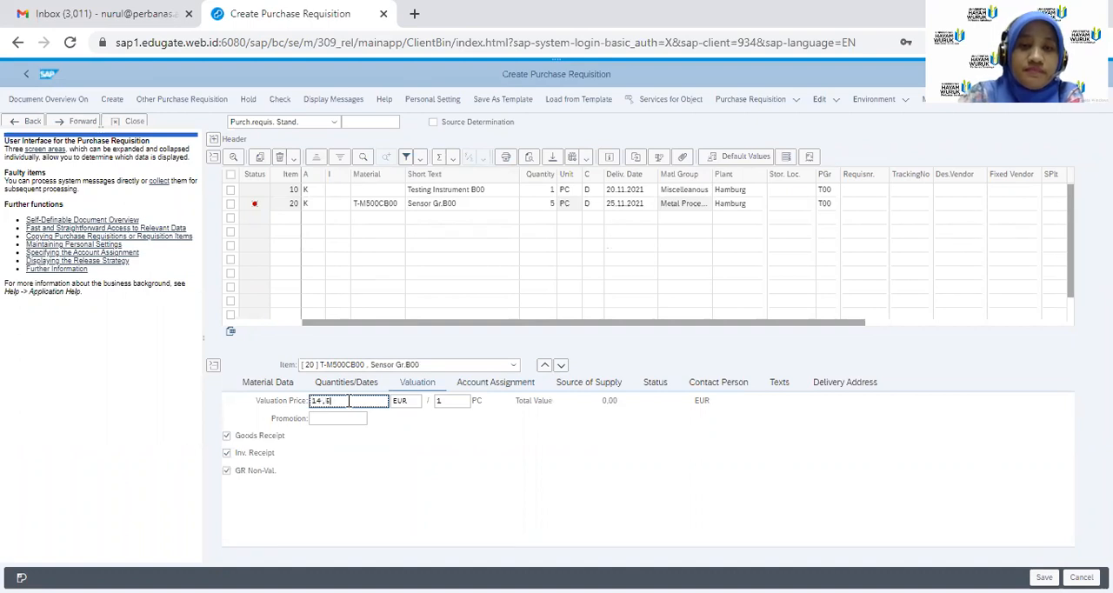
key("Return")
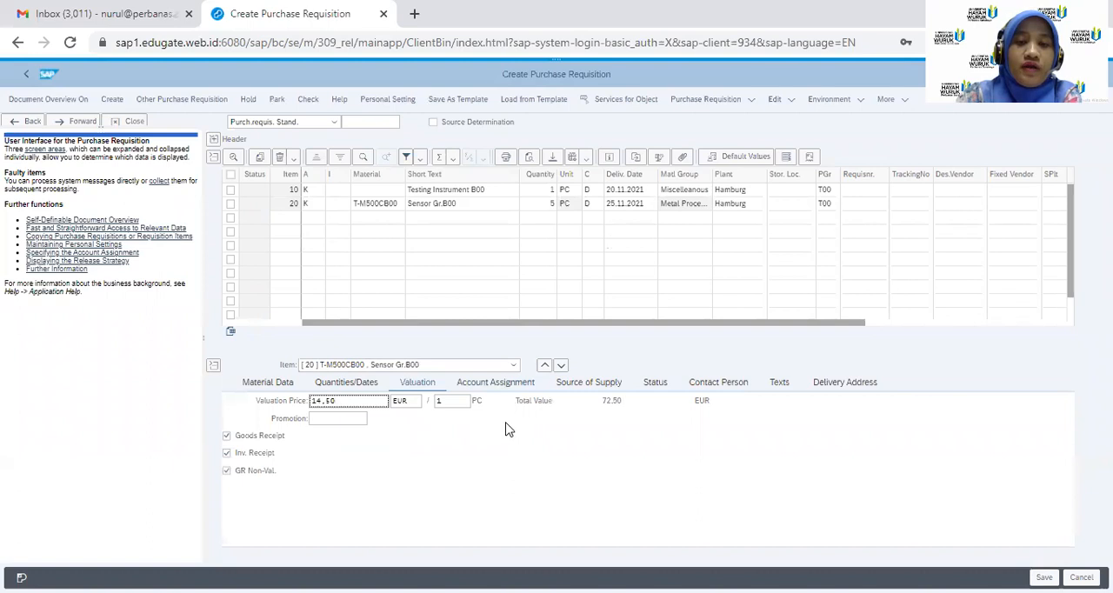
Review the T-M500CB00 account assignment and save the purchase requisition, leaving the transaction with /n
left_click(501, 387)
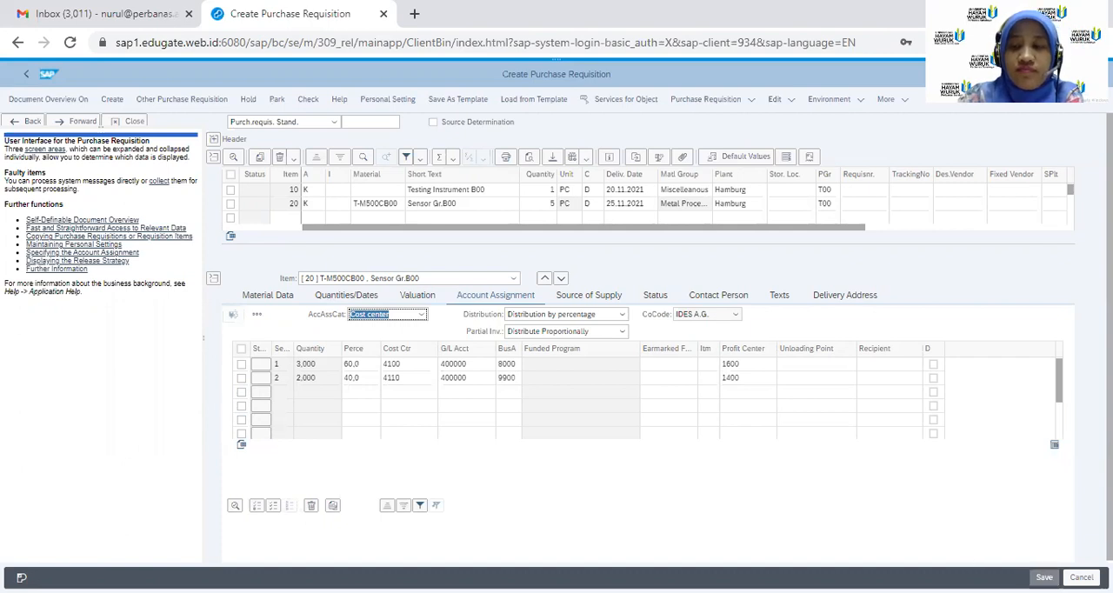
left_click(1045, 577)
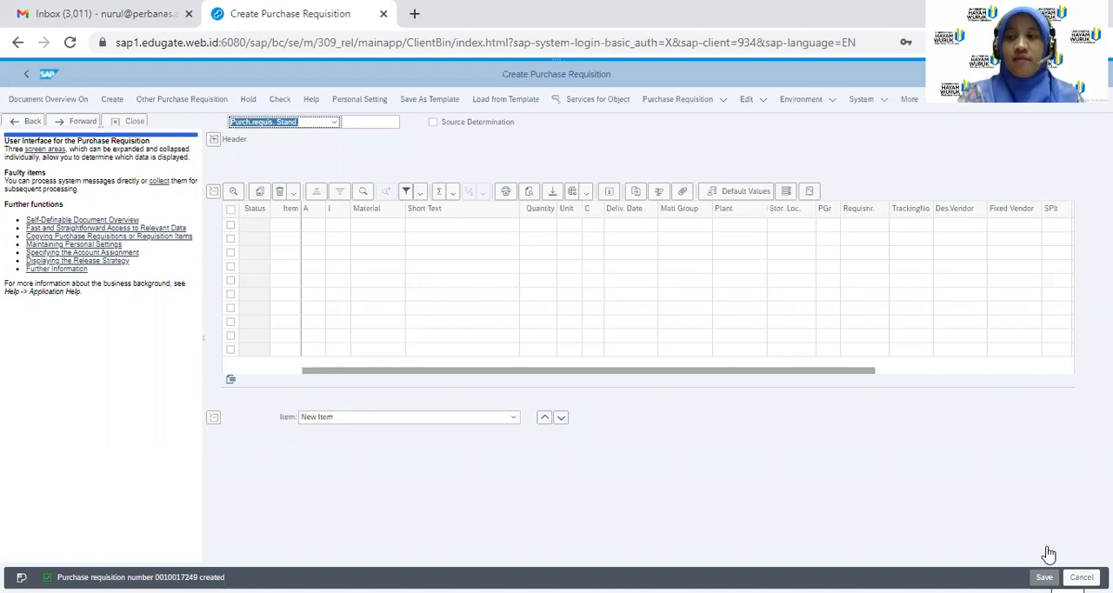
left_click(557, 67)
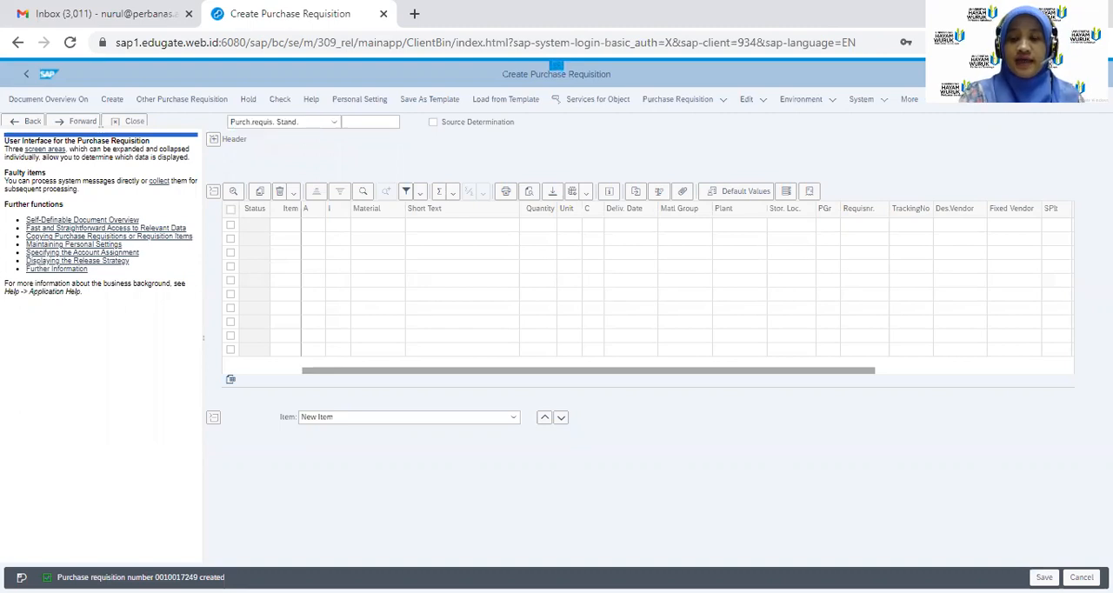
type("/n")
key("Return")
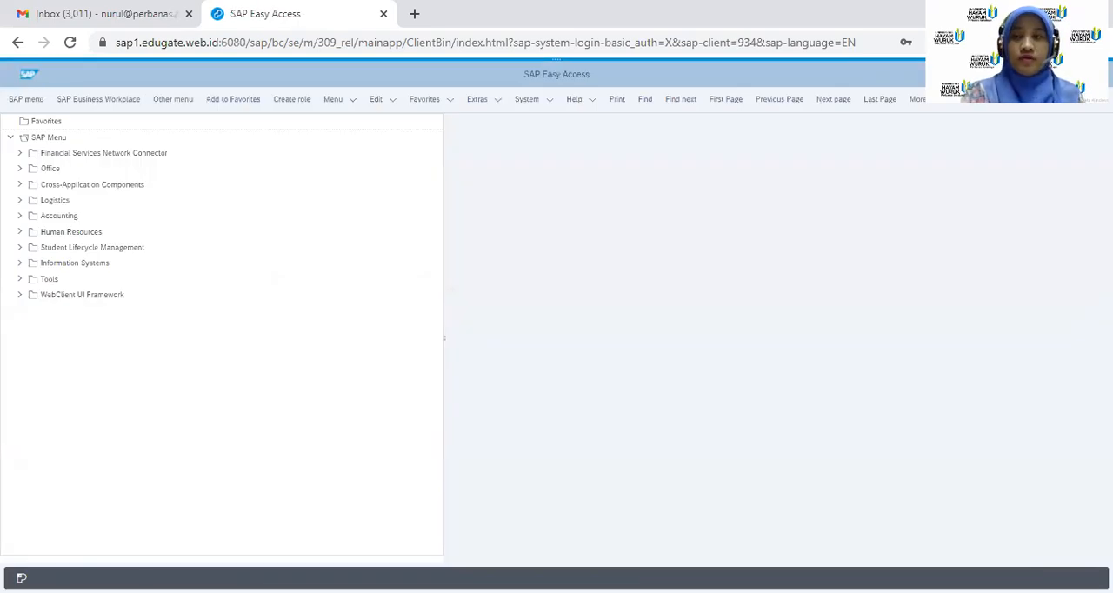
Start transaction me21n to create a purchase order
type("me21")
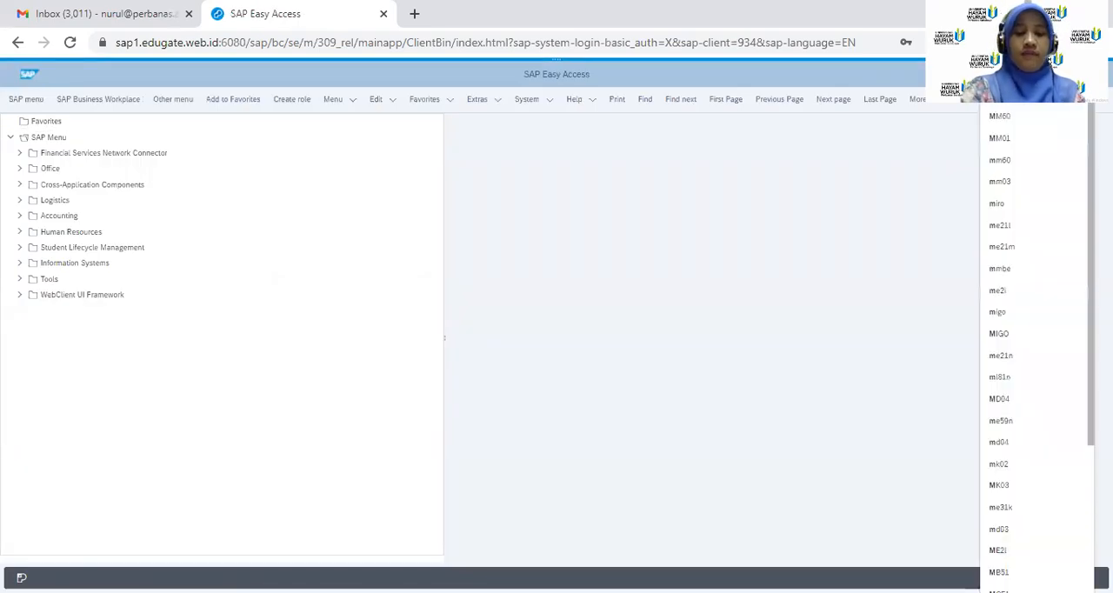
type("n")
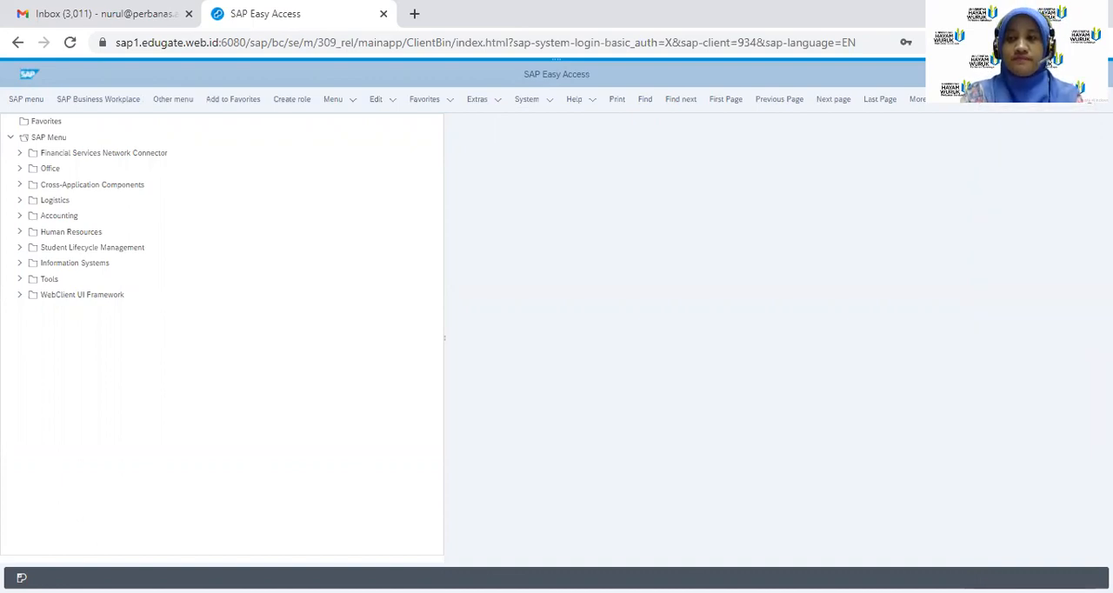
key("Return")
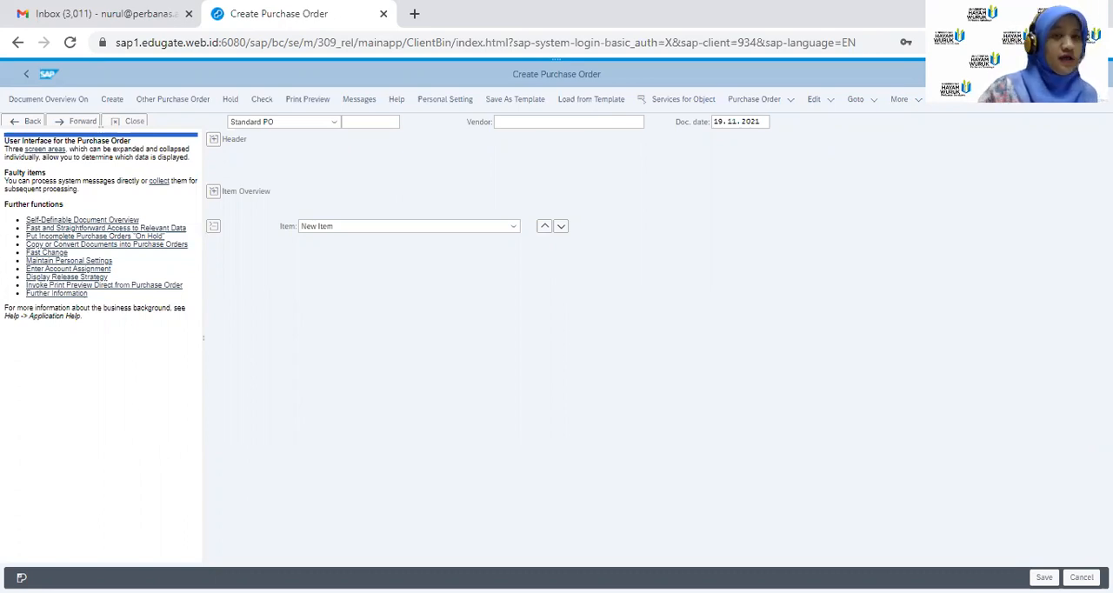
Show the document overview for the purchase order and close the help text beside it
left_click(54, 101)
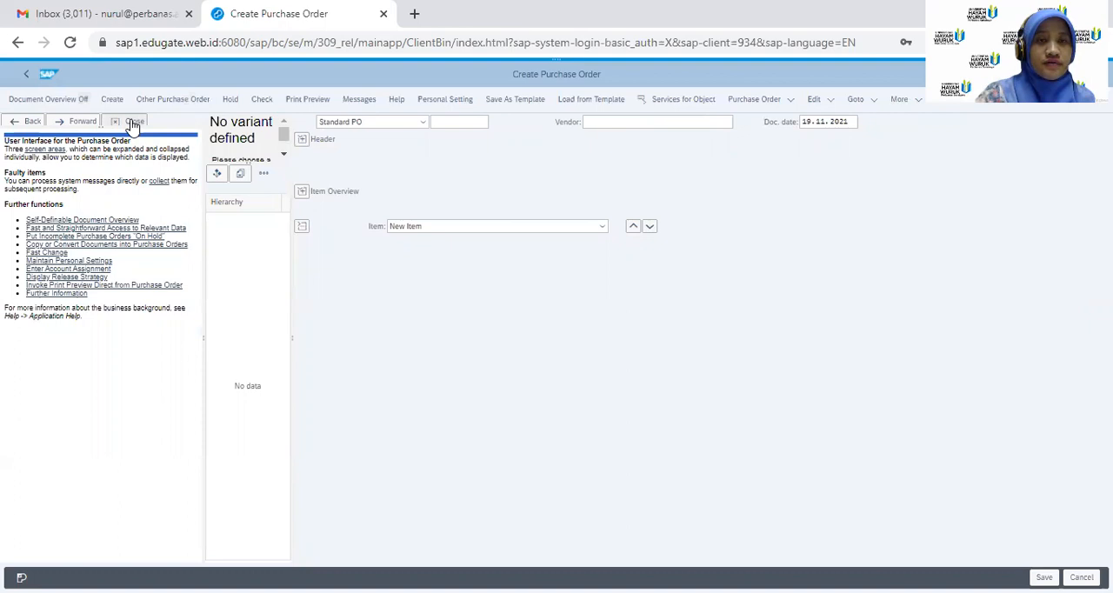
left_click(132, 122)
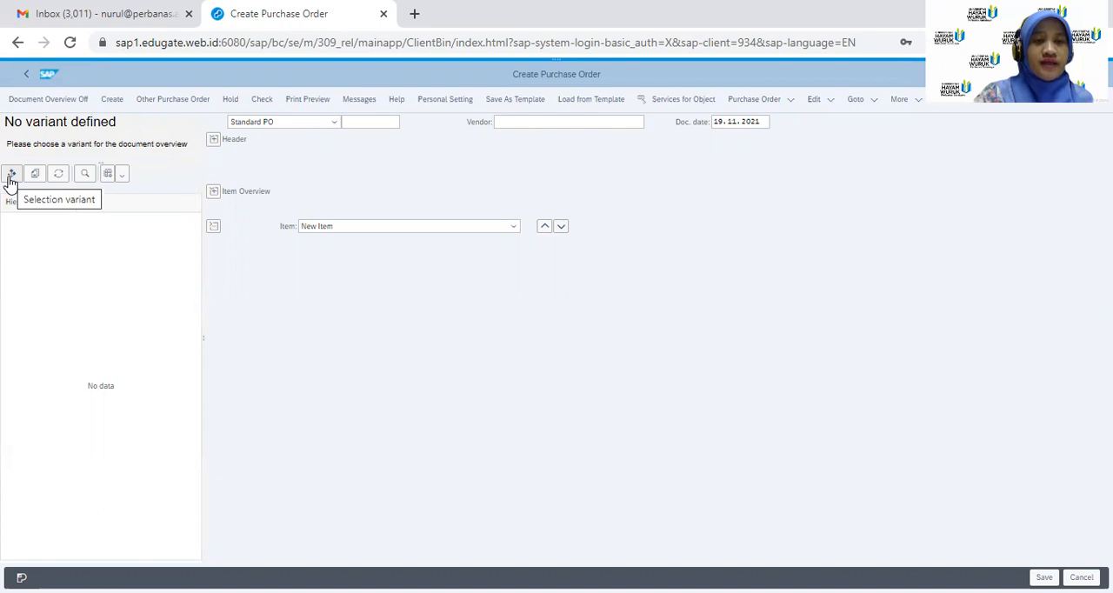
List my purchase requisitions in the document overview and adopt the listed requisition into the purchase order
left_click(11, 175)
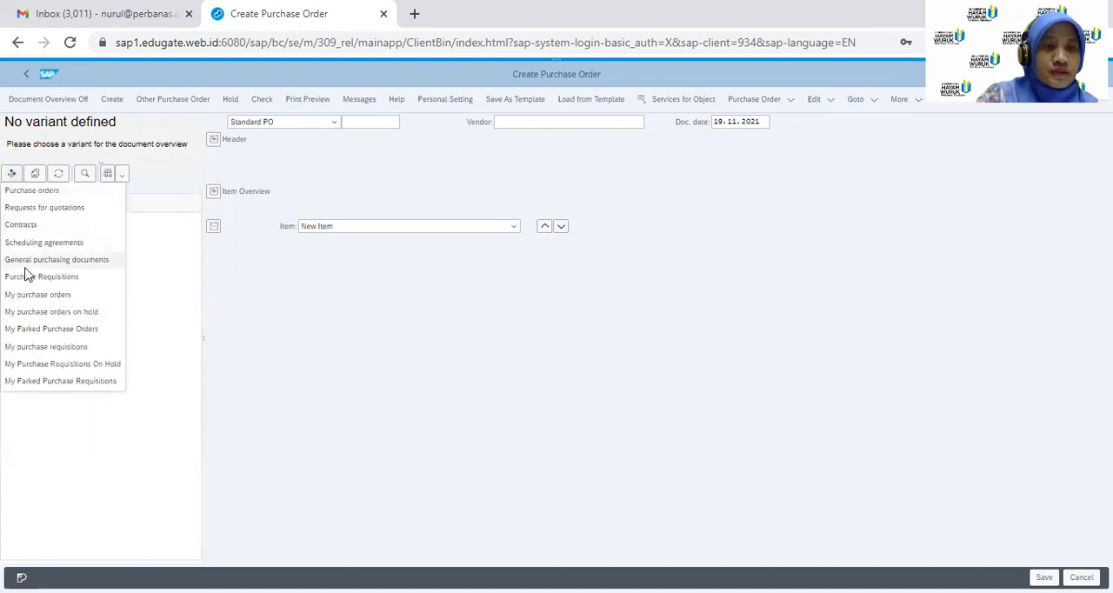
left_click(40, 351)
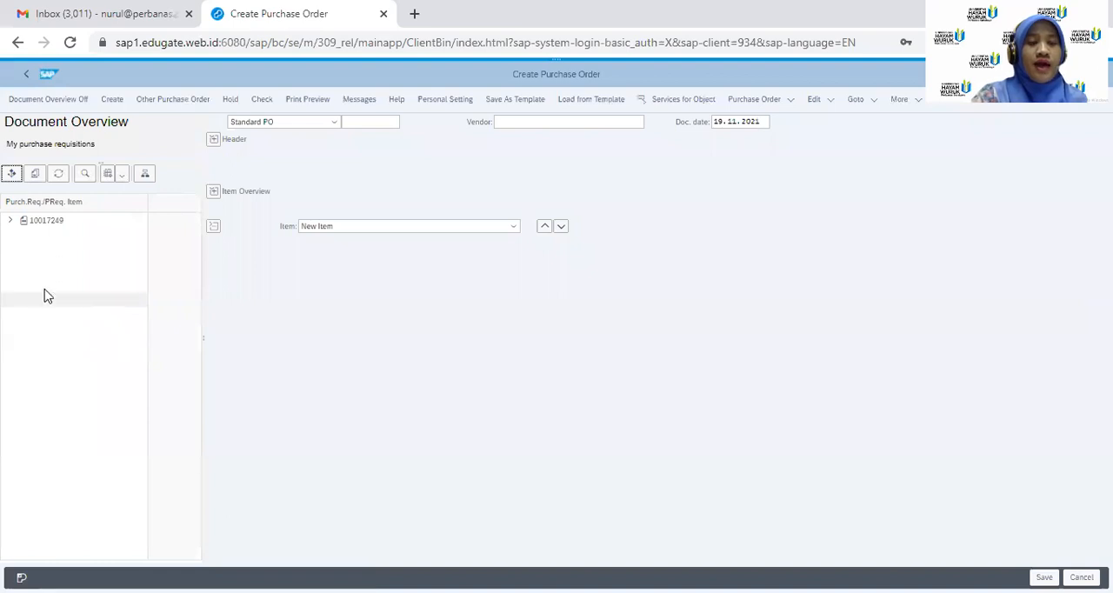
left_click(54, 229)
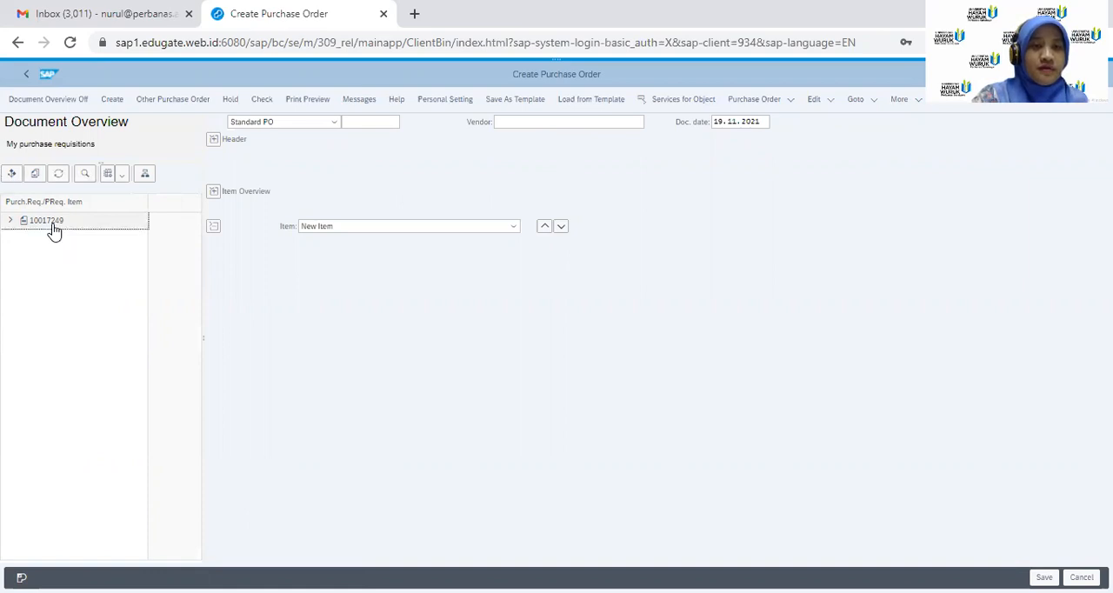
left_click(35, 179)
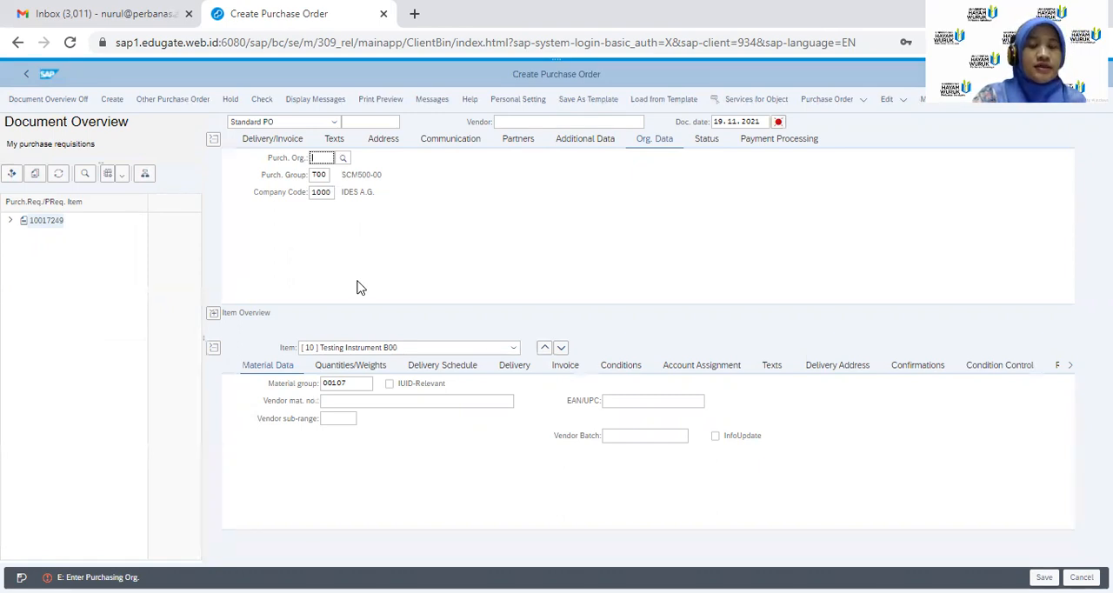
Enter T-K500CB00 as the vendor of the purchase order and confirm it
left_click(562, 120)
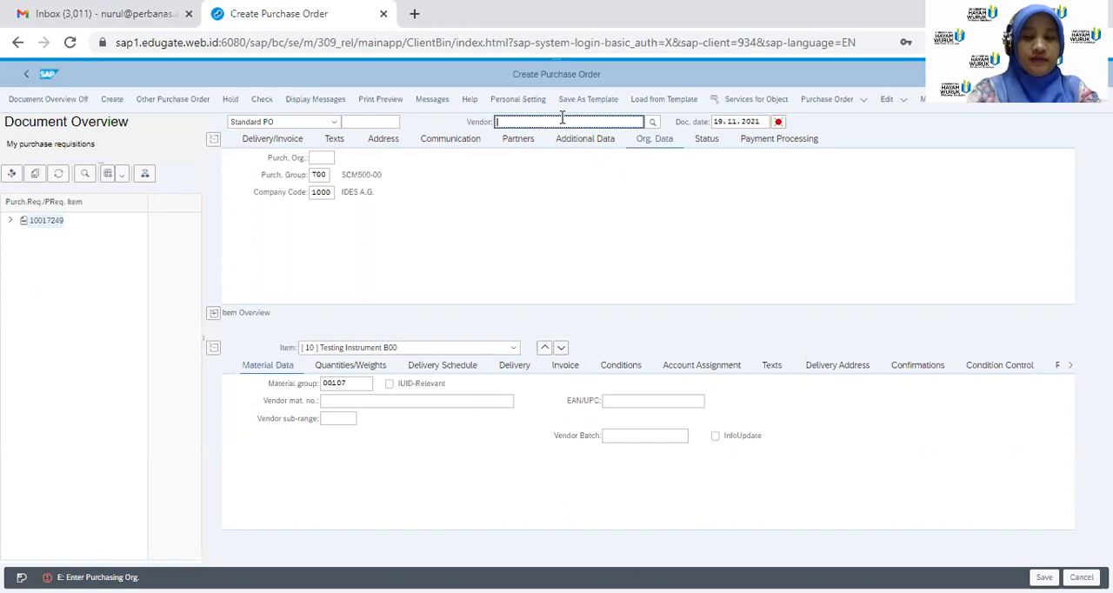
type("T-K500")
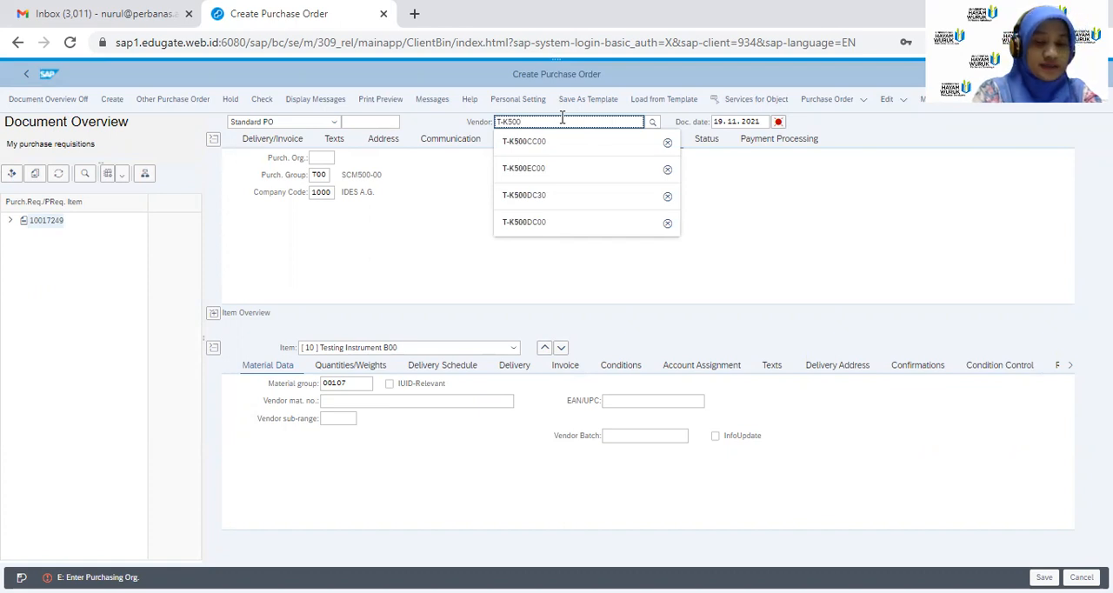
type("CB")
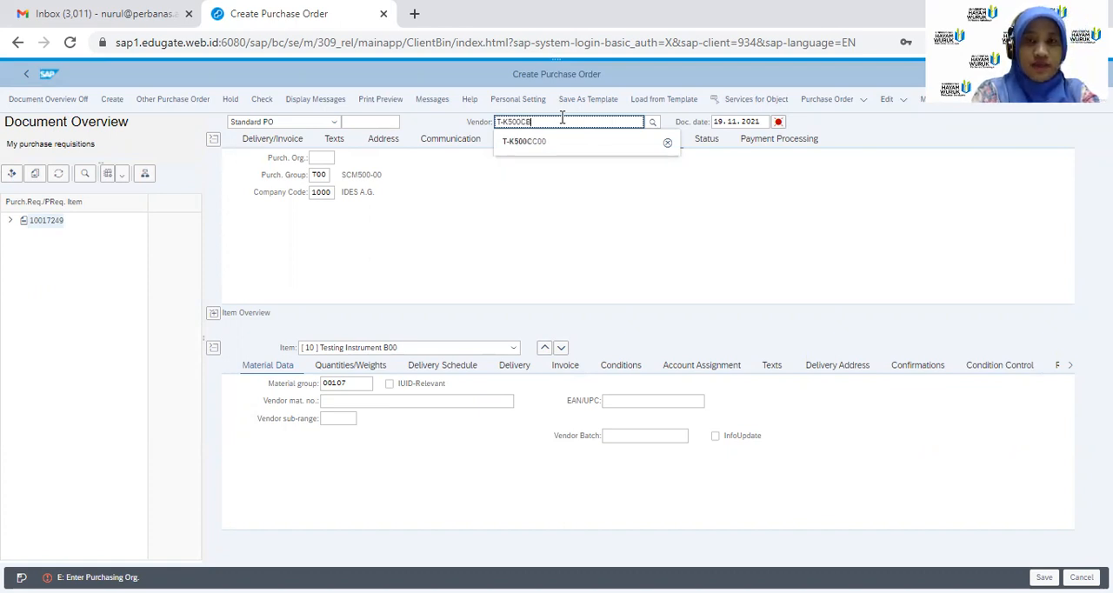
type("00")
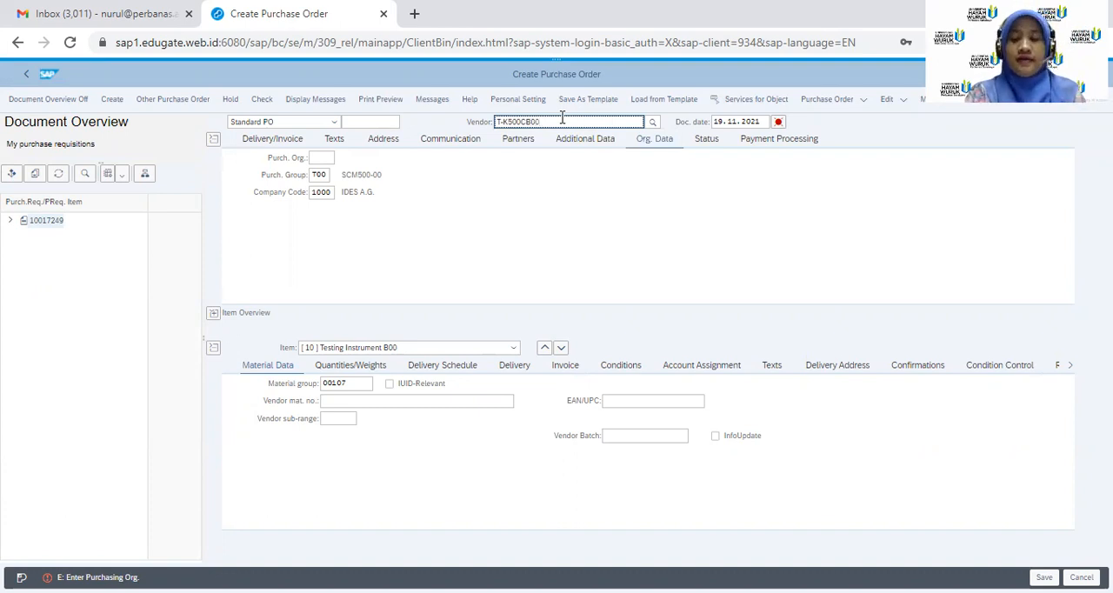
key("Return")
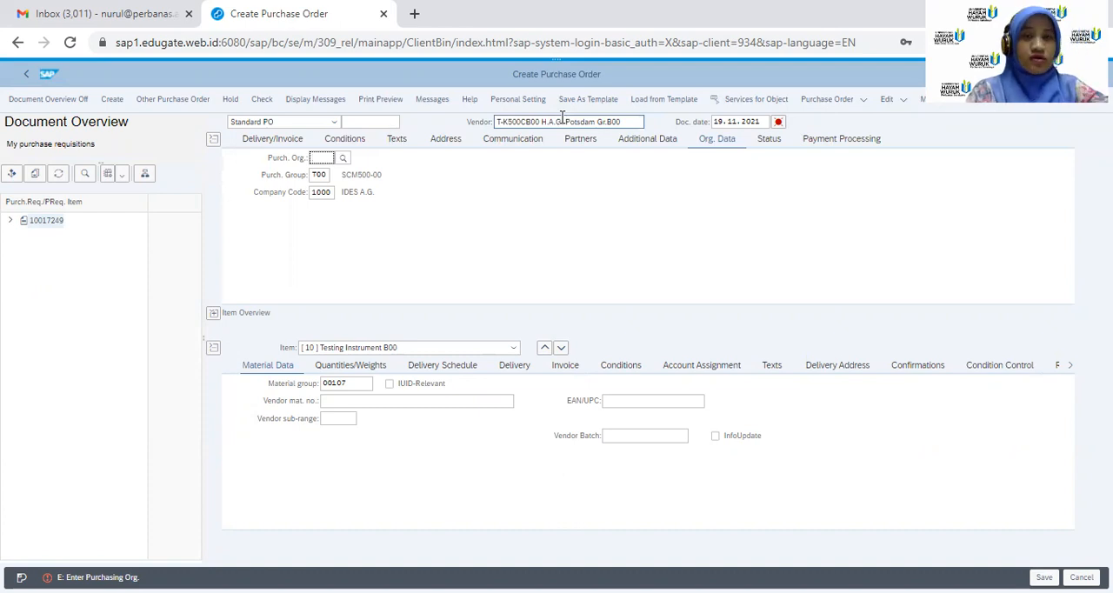
Try to set the purchasing organization to T00
type("1")
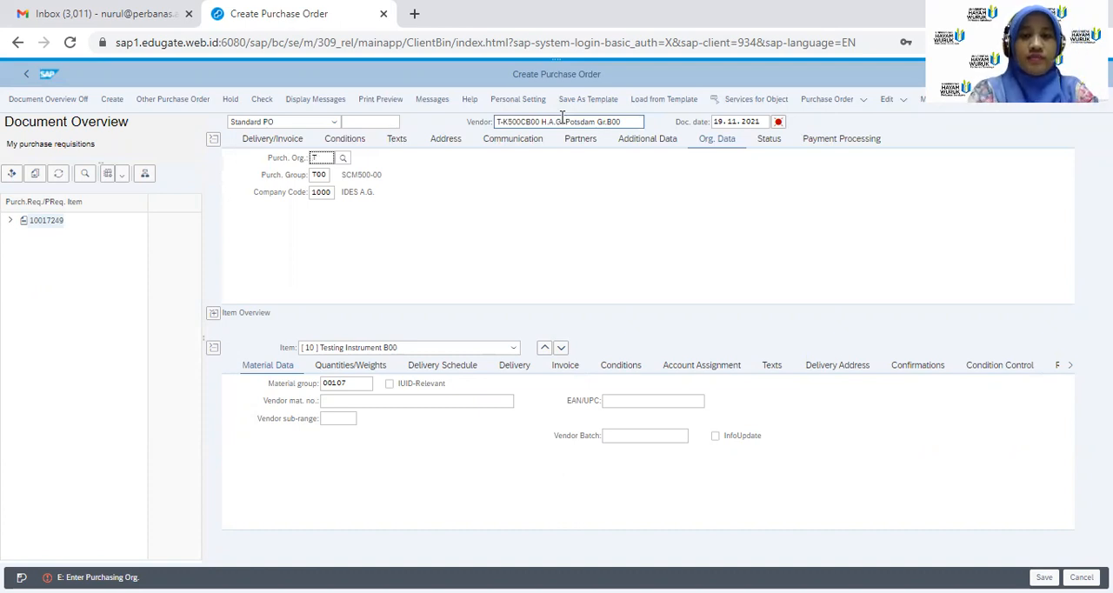
type("00")
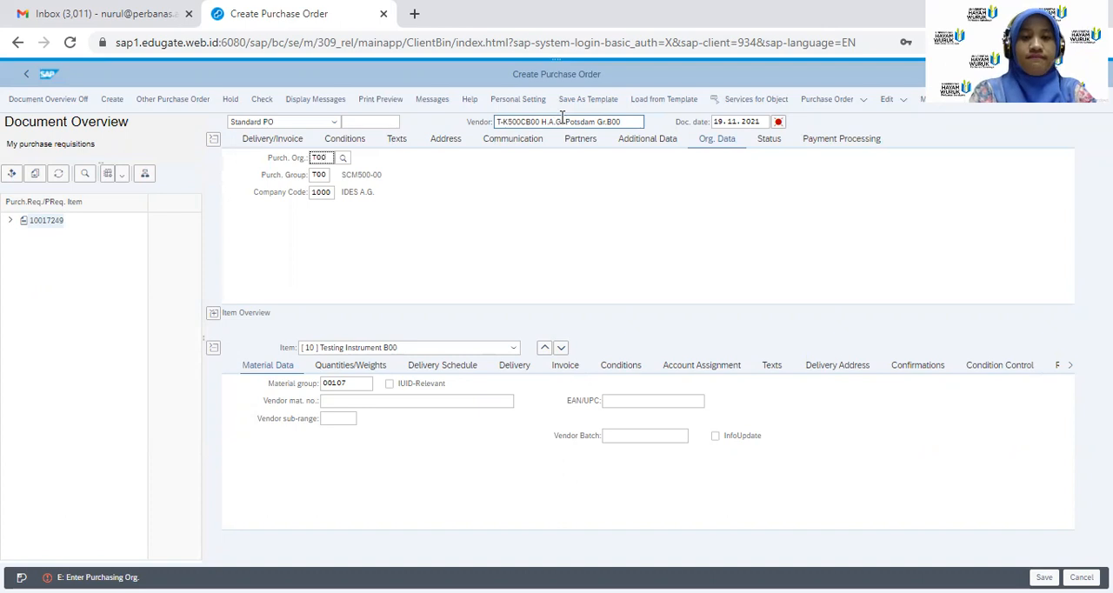
key("Return")
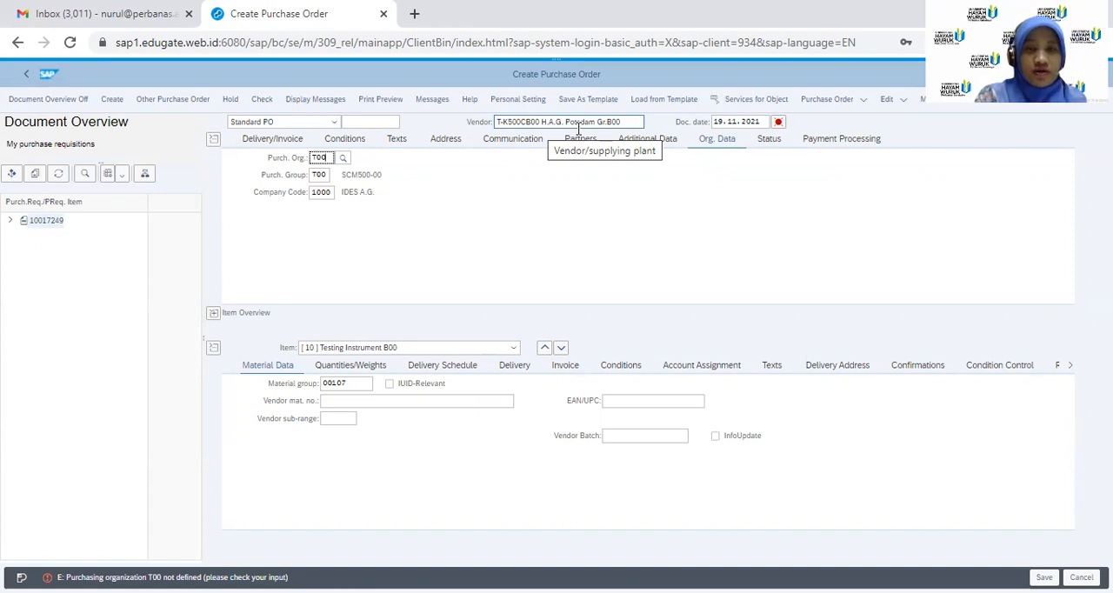
Expand the item overview and set the net price of the T-M500CB00 item to 15 EUR
left_click(214, 317)
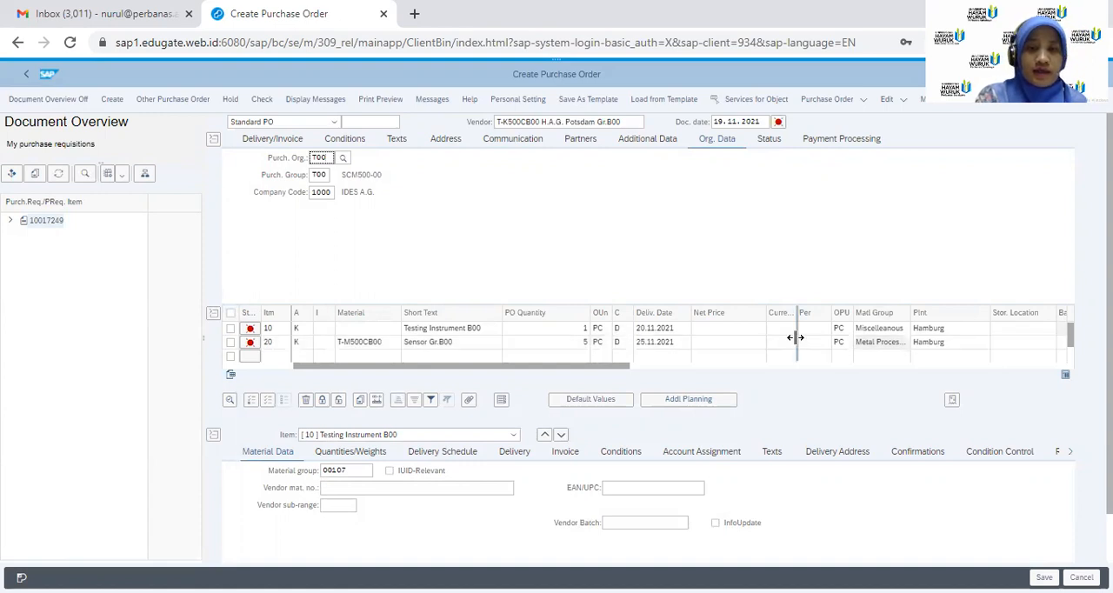
left_click(745, 342)
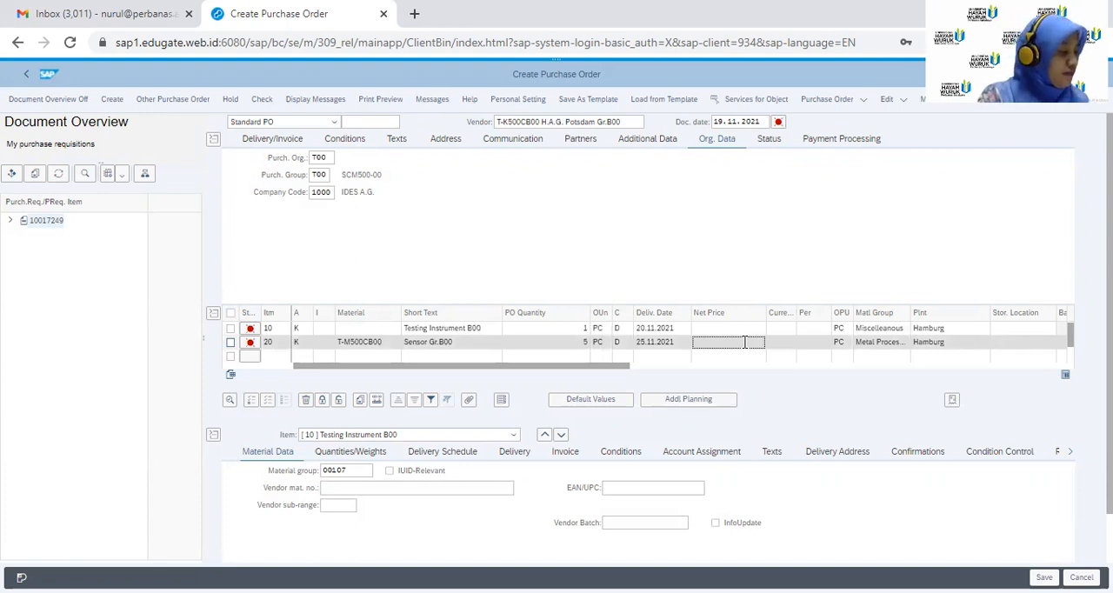
type("15")
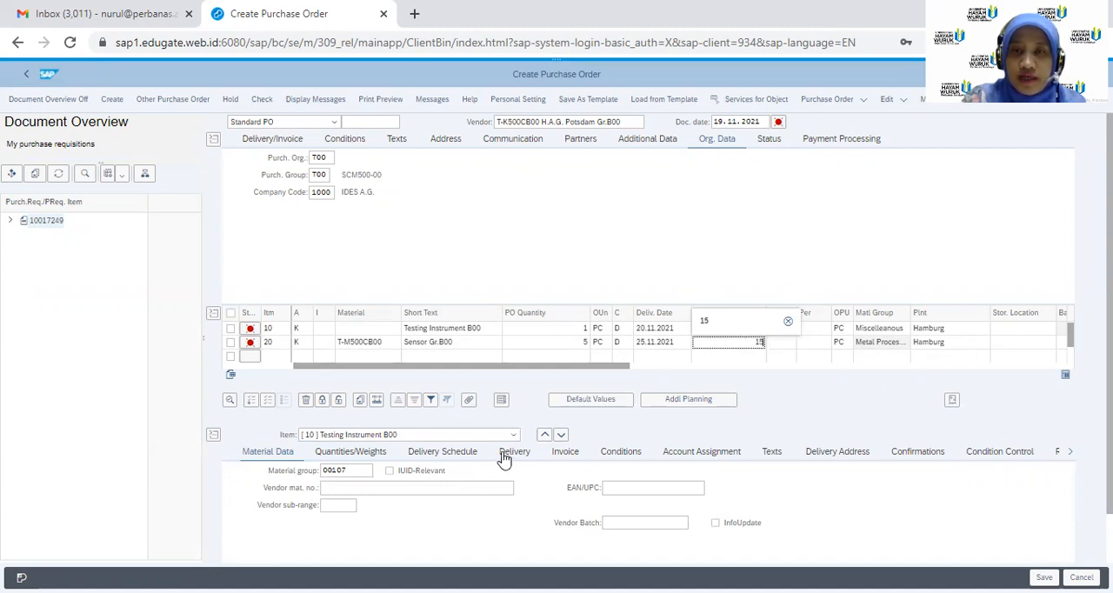
key("Return")
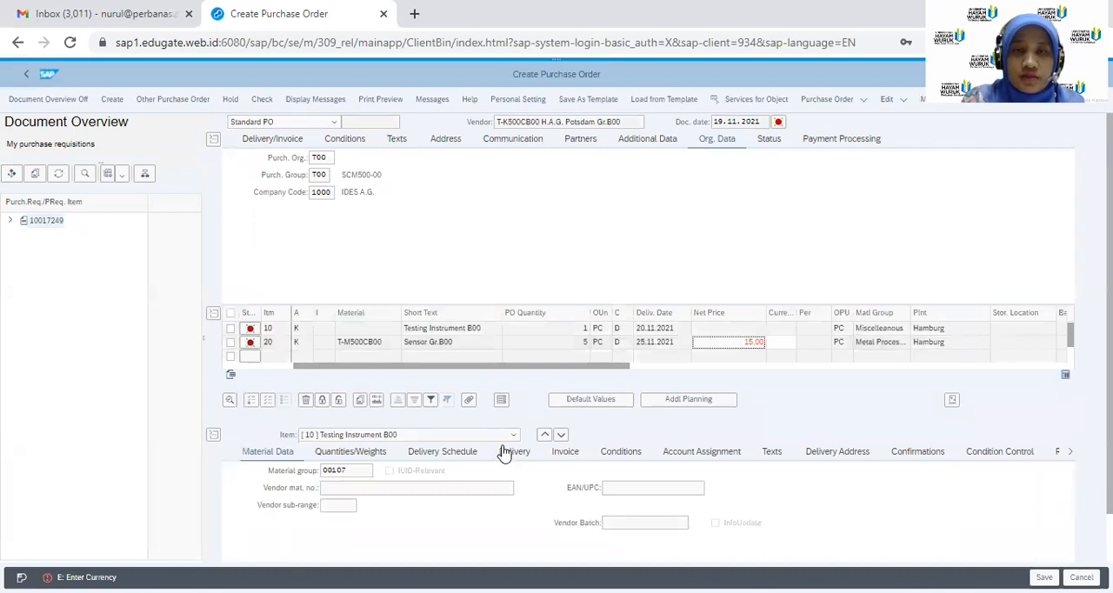
left_click(780, 341)
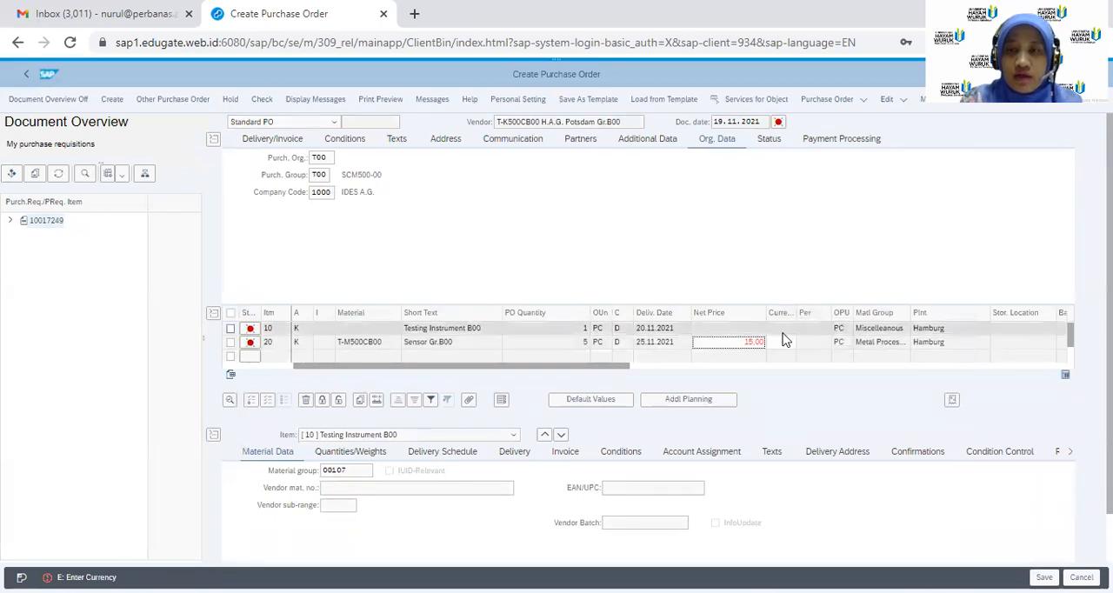
type("EUR")
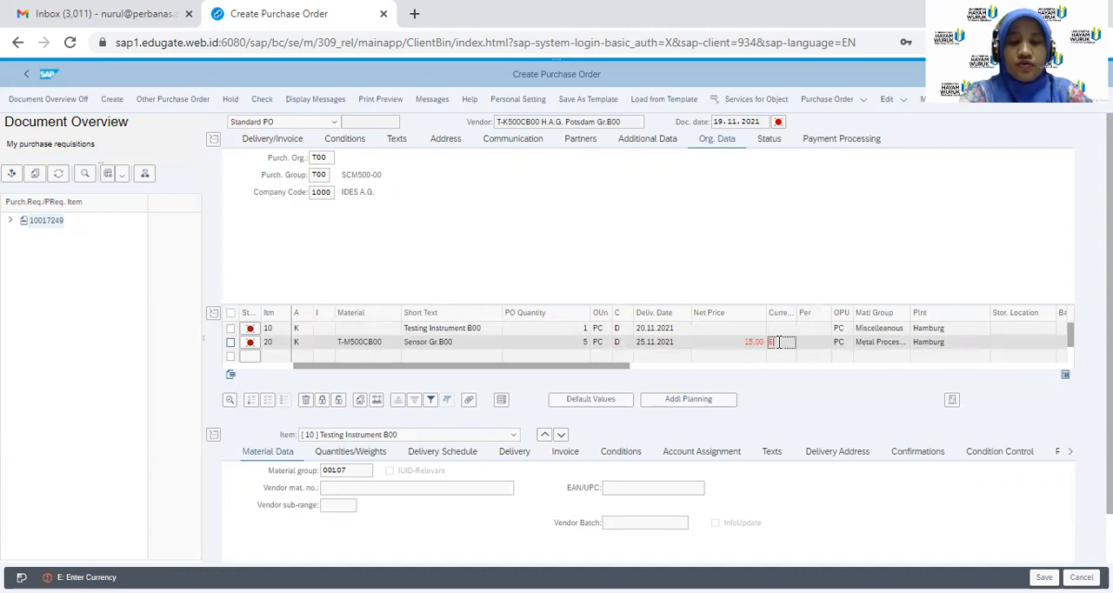
key("Return")
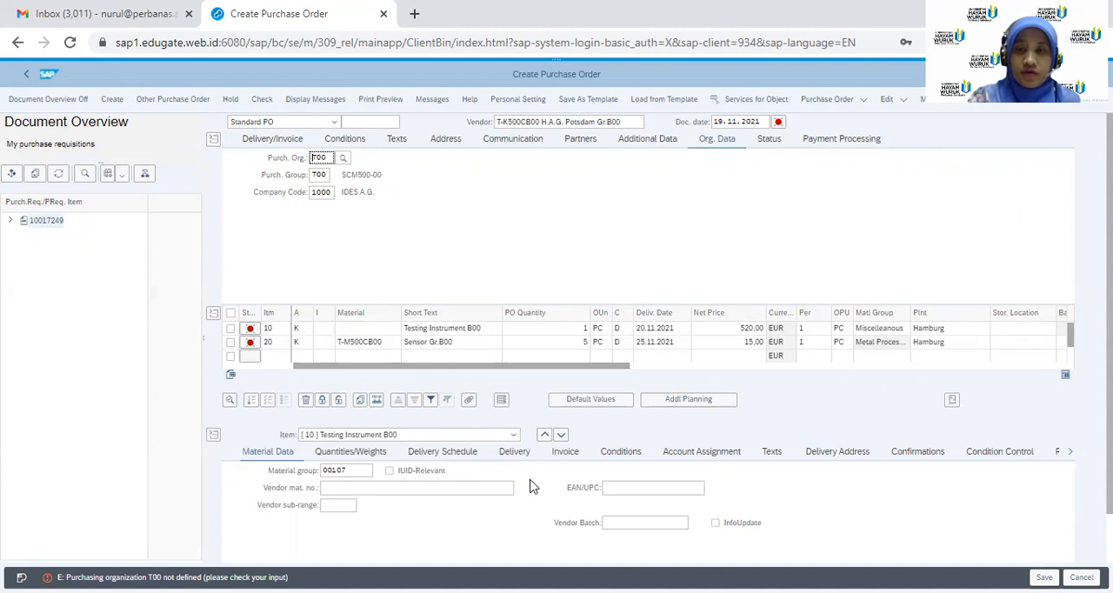
Try storage location 0001 for the Testing Instrument B00 item, and clear the entry again
left_click(1072, 458)
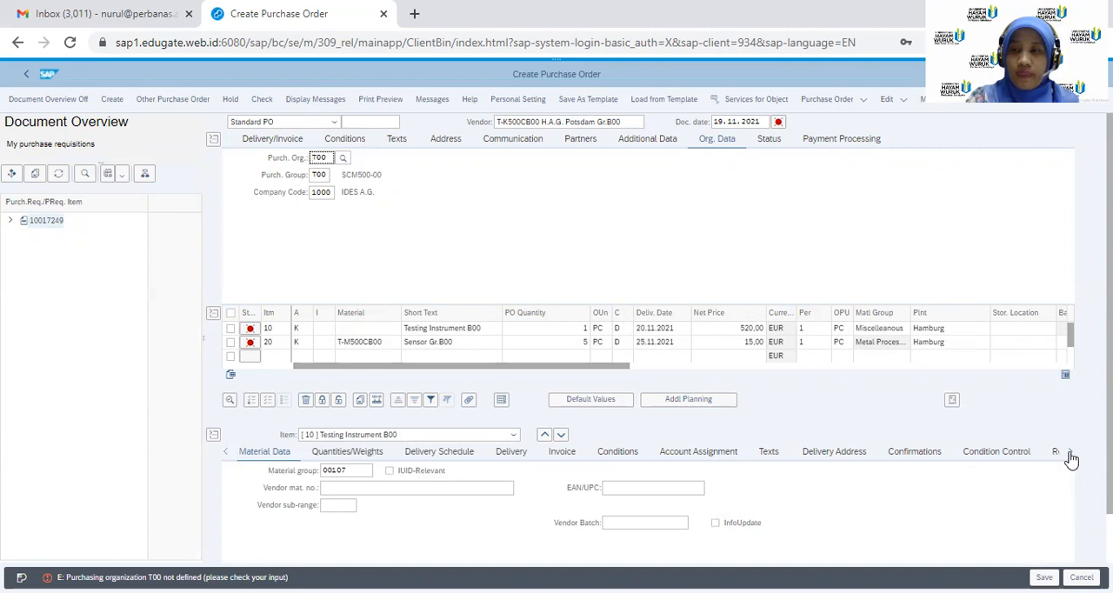
left_click(1015, 328)
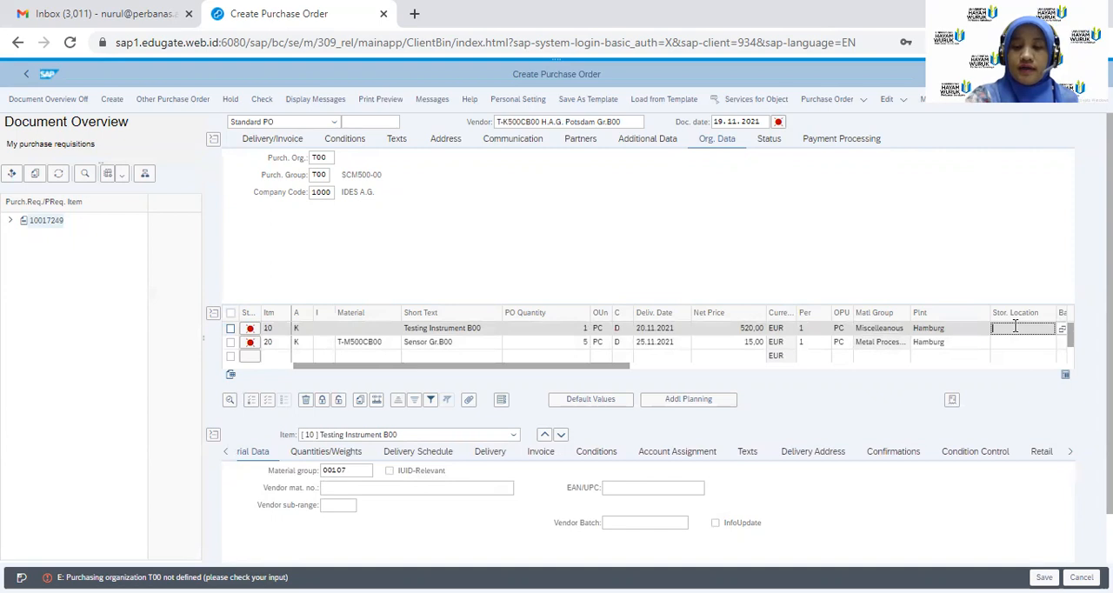
type("000")
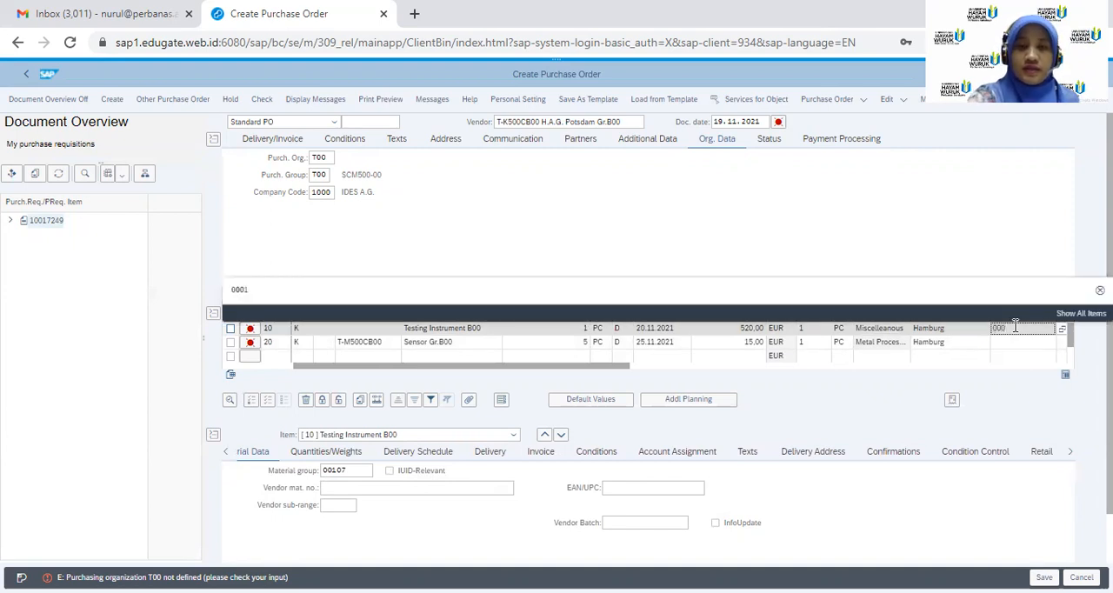
type("1")
key("Return")
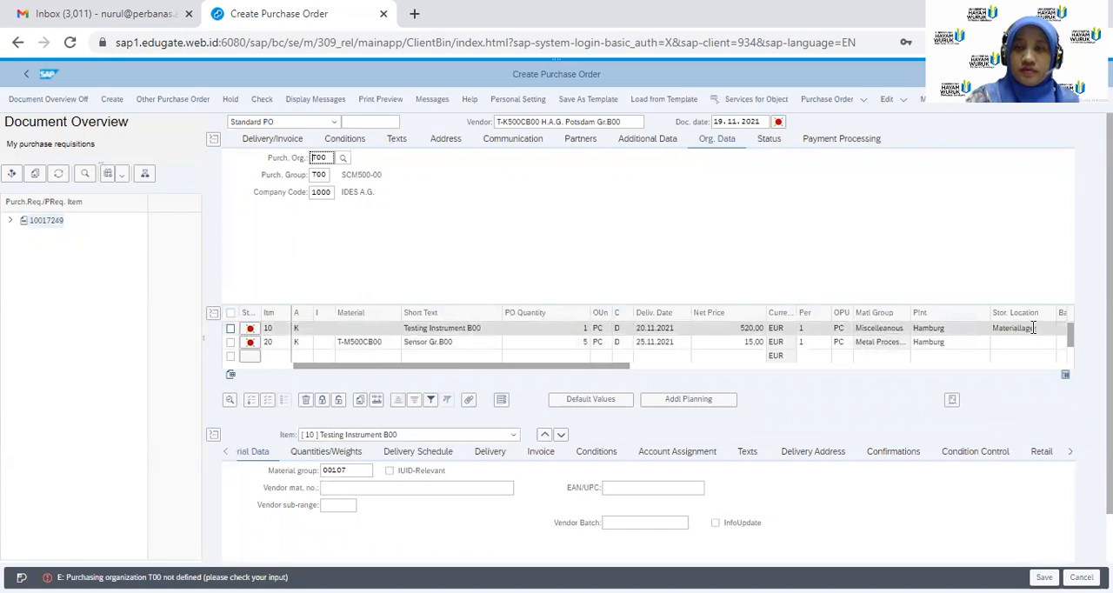
left_click(1041, 328)
key("BackSpace")
key("BackSpace")
key("BackSpace")
key("BackSpace")
key("BackSpace")
key("BackSpace")
key("BackSpace")
key("BackSpace")
key("BackSpace")
key("BackSpace")
key("BackSpace")
key("BackSpace")
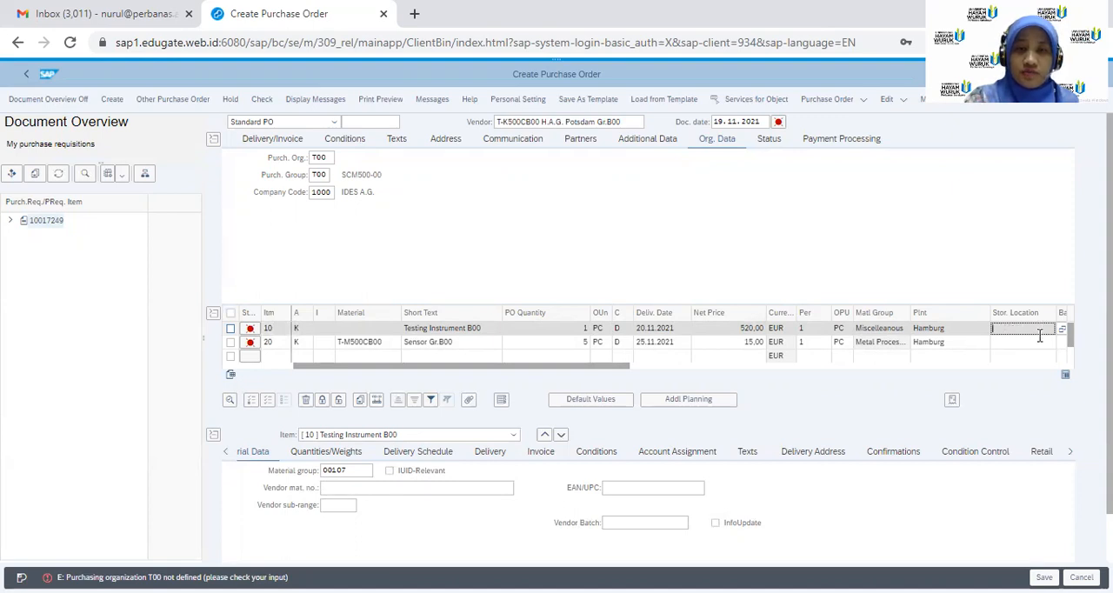
Show the item details of T-M500CB00 and read the status messages of item 10, closing them when done
left_click(515, 435)
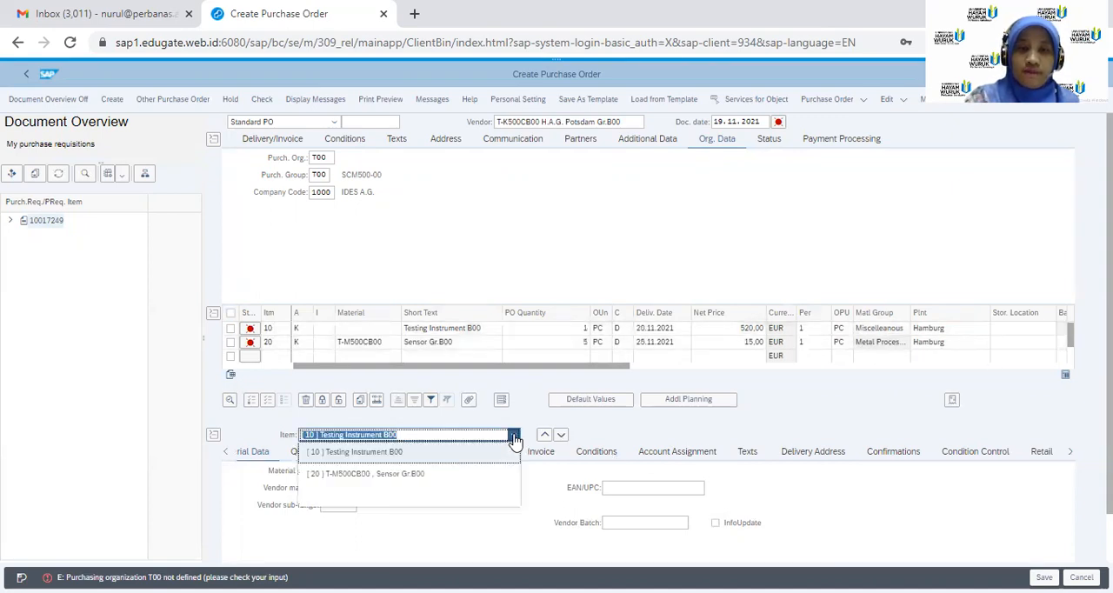
left_click(426, 477)
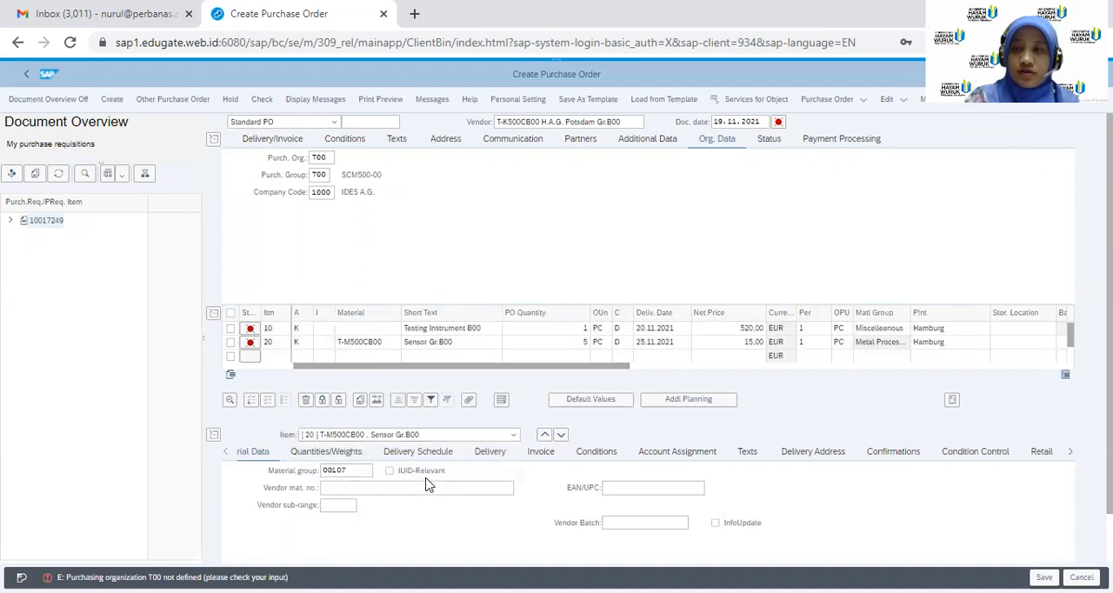
left_click(250, 330)
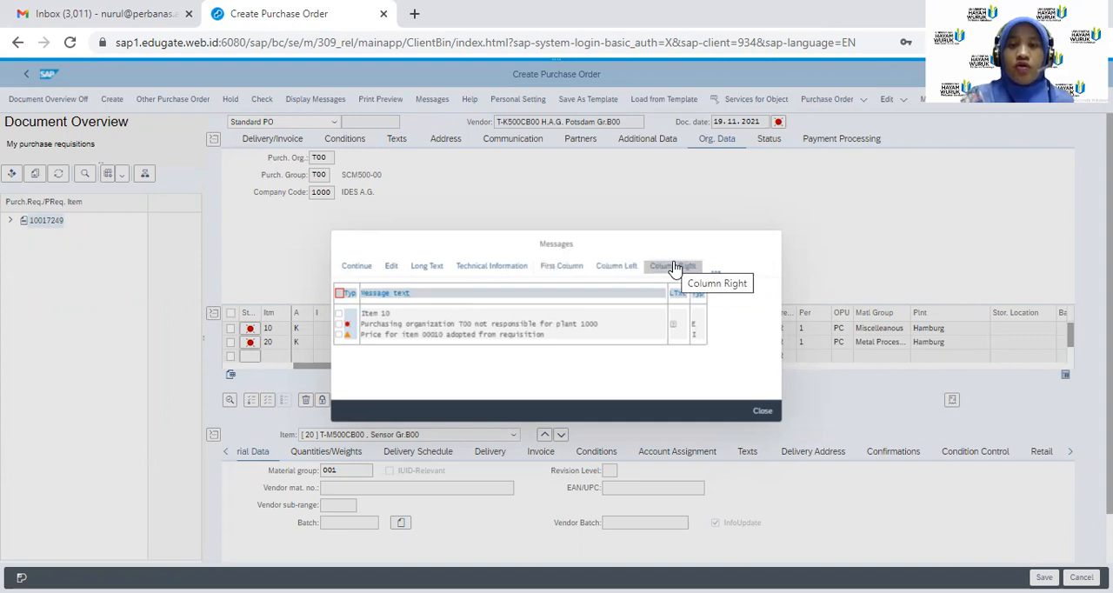
left_click(748, 411)
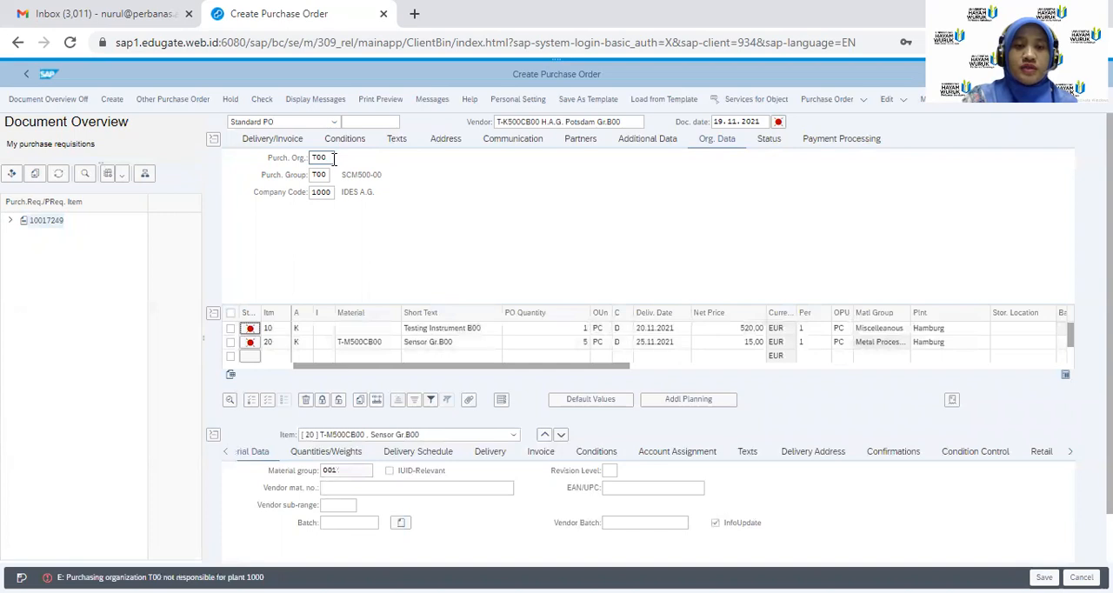
Set the purchasing organization to 1000 and review the status messages of item 20
left_click(334, 159)
key("BackSpace")
key("BackSpace")
key("BackSpace")
type("1000")
key("Return")
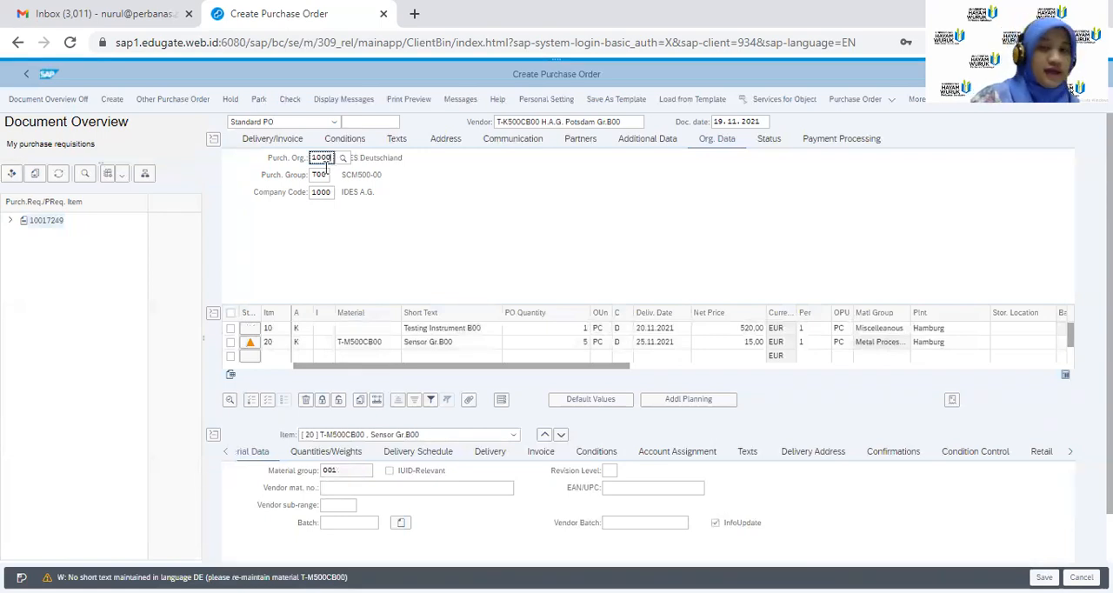
left_click(250, 345)
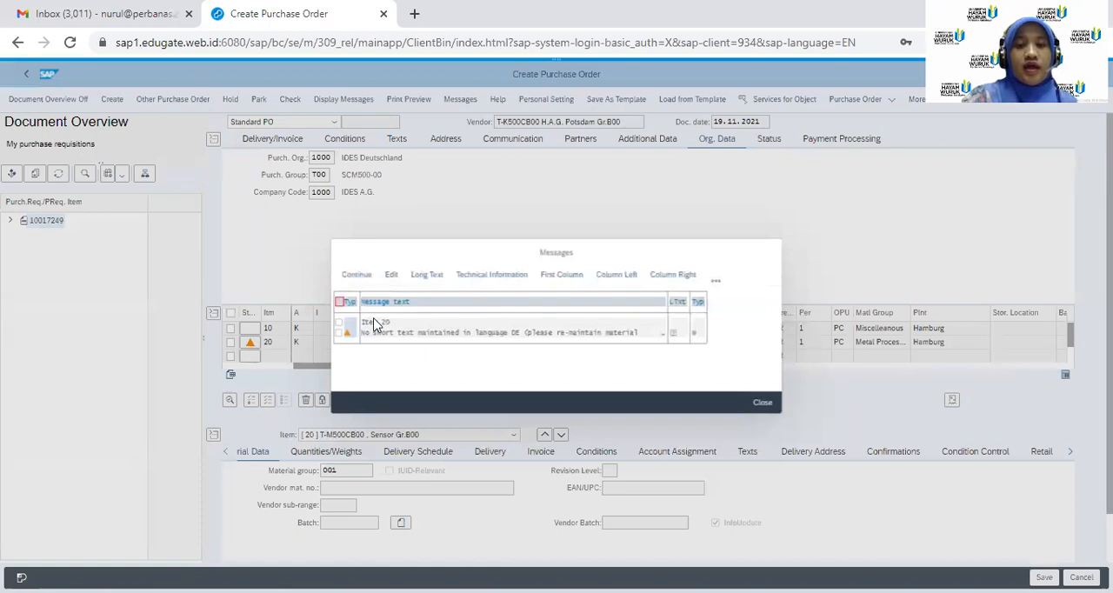
left_click(761, 405)
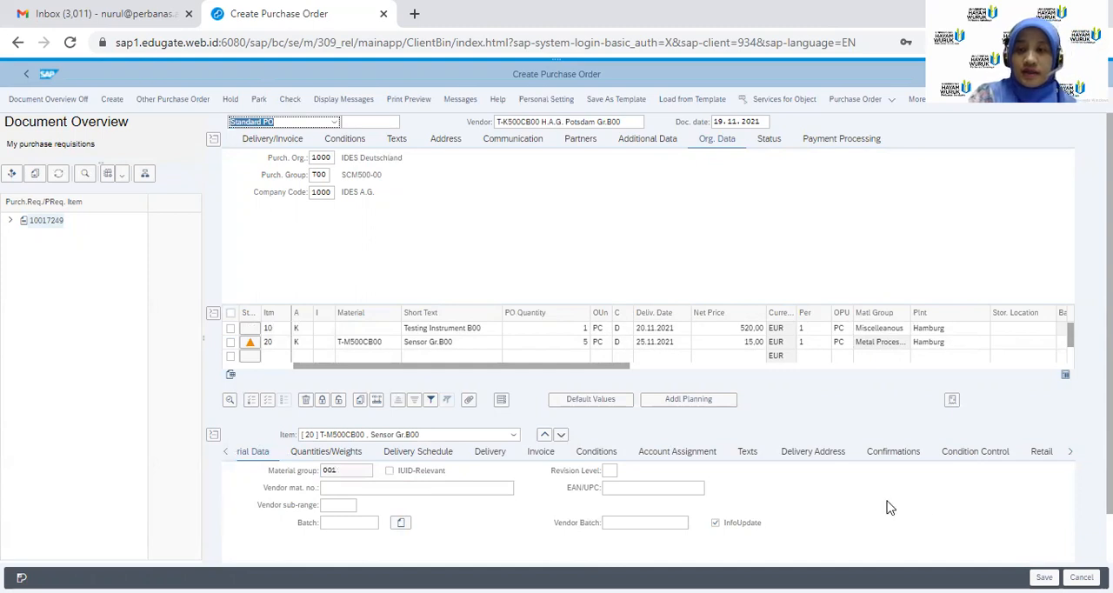
Show the material data of item 10, Testing Instrument B00, in the item details
left_click(1074, 454)
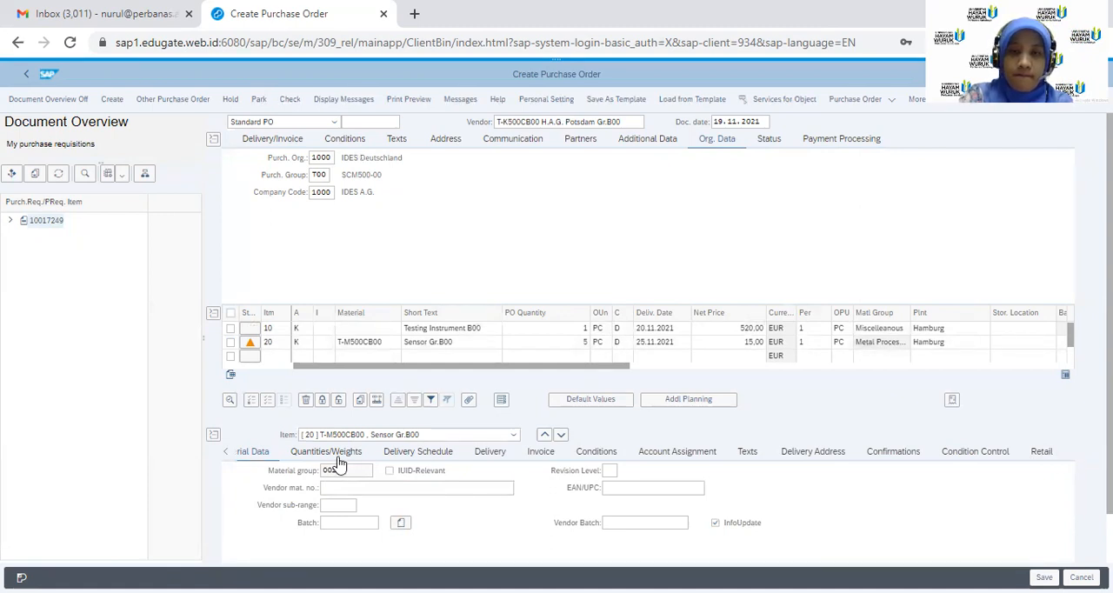
left_click(225, 455)
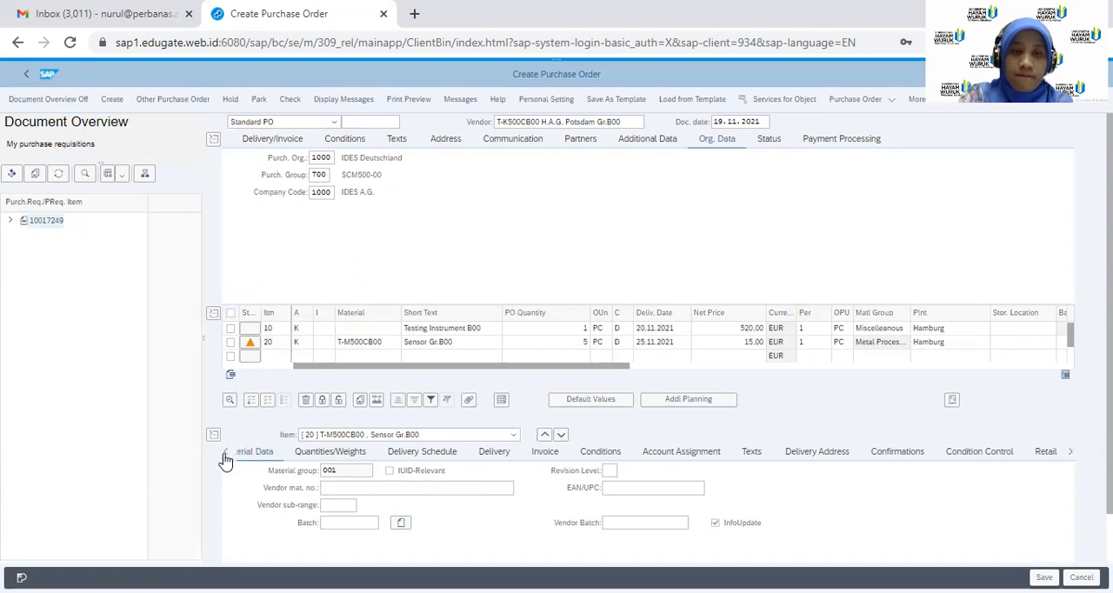
double_click(224, 455)
left_click(225, 461)
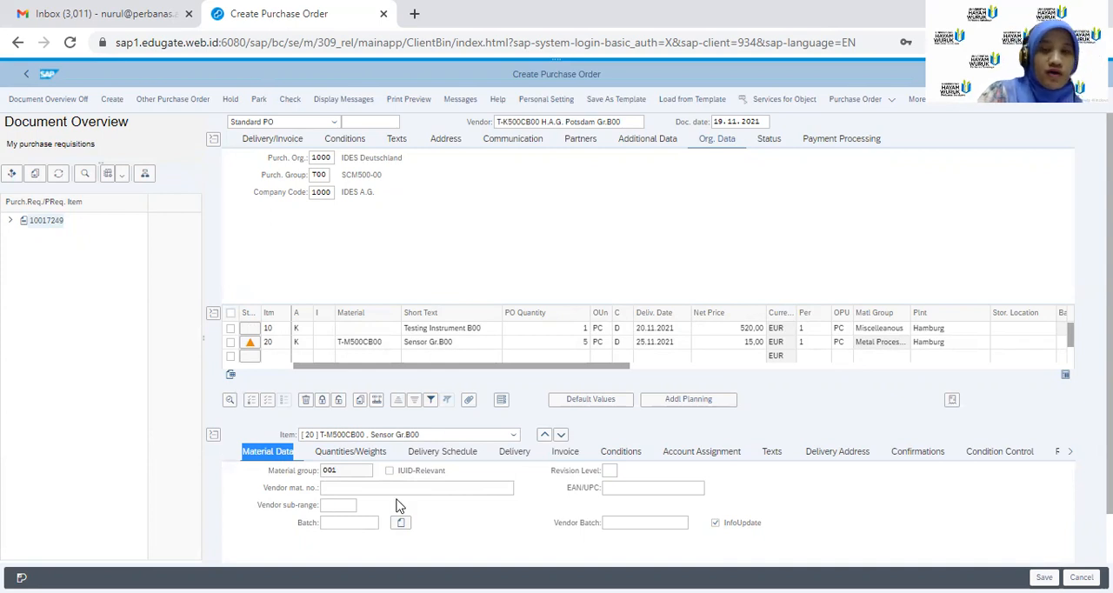
left_click(513, 434)
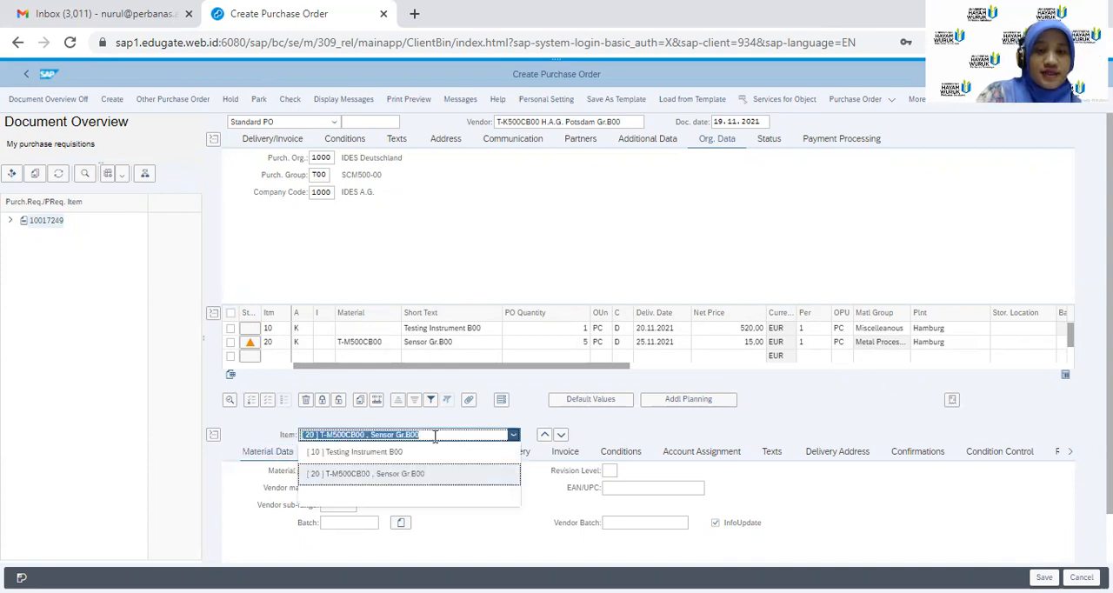
left_click(410, 453)
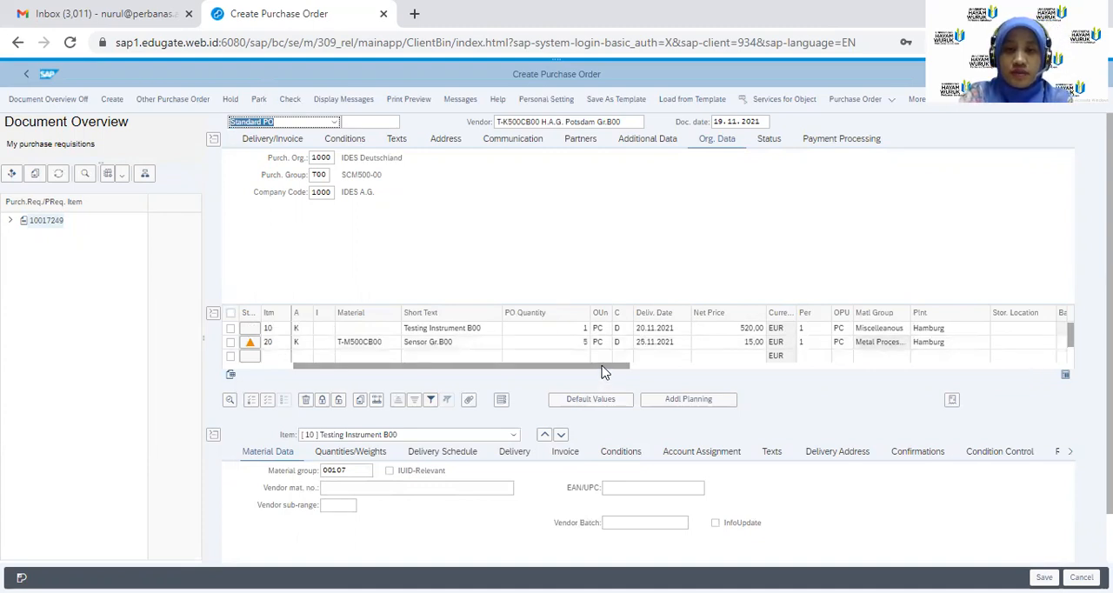
left_click_drag(607, 367, 568, 407)
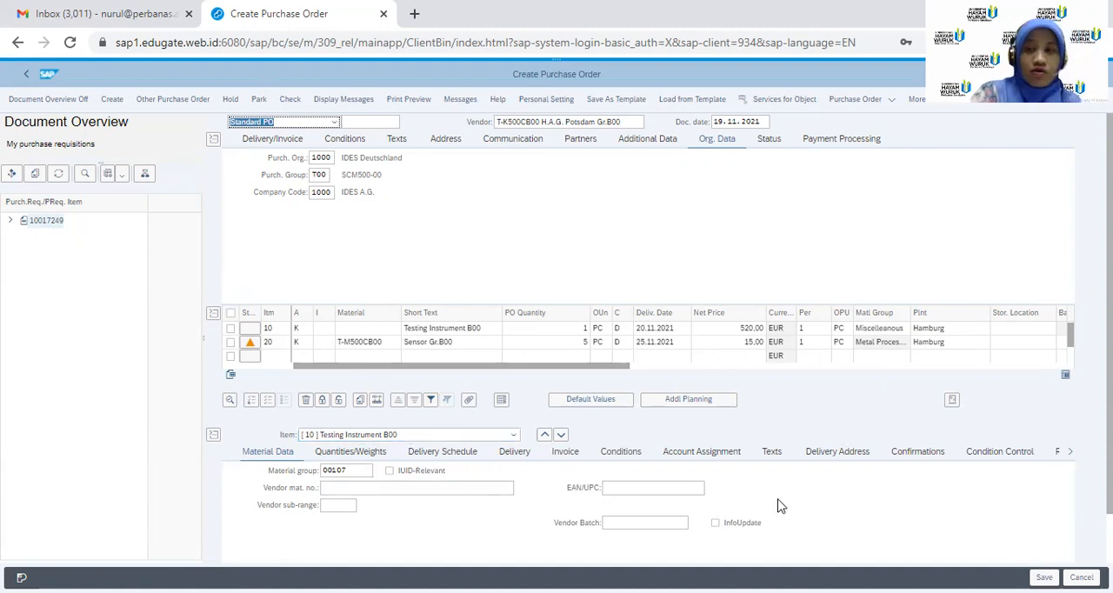
Set the confirmation control of Testing Instrument B00 to OrderAcknowledgement and save the purchase order
left_click(919, 456)
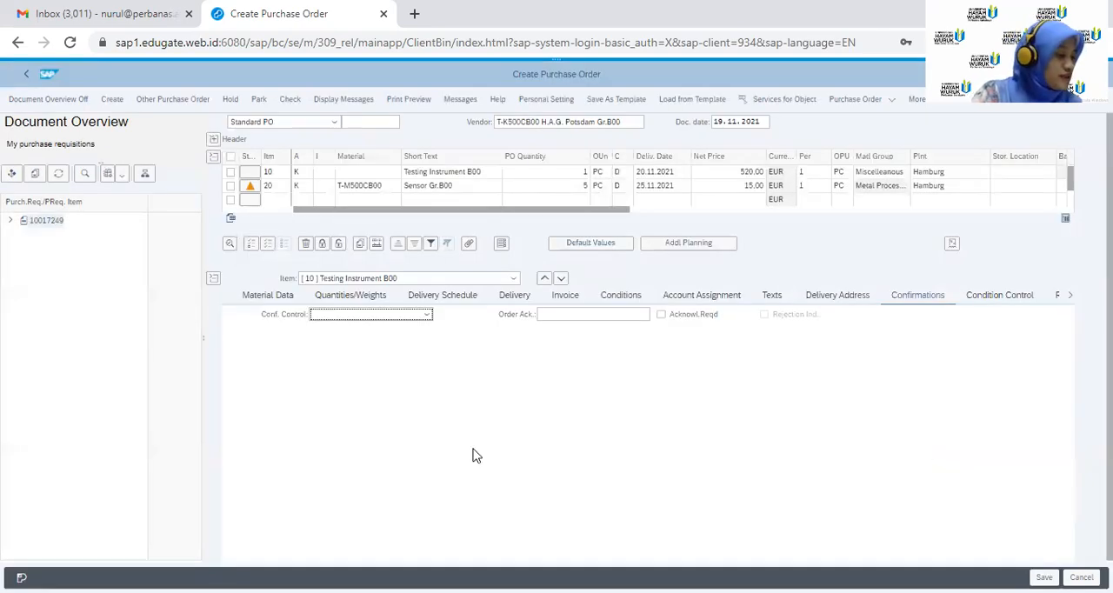
left_click(427, 315)
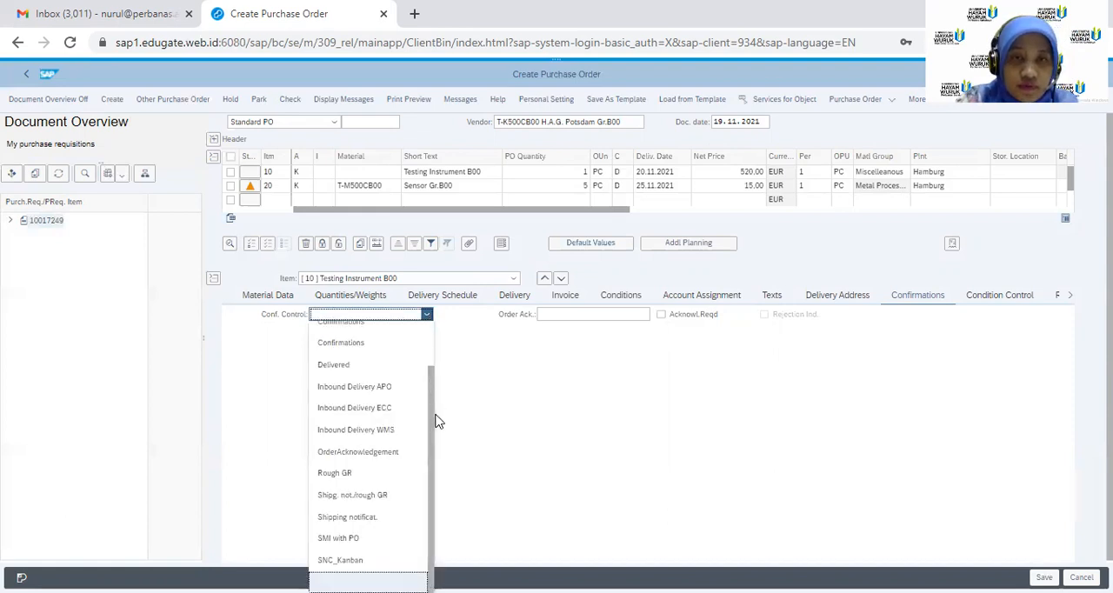
left_click(386, 452)
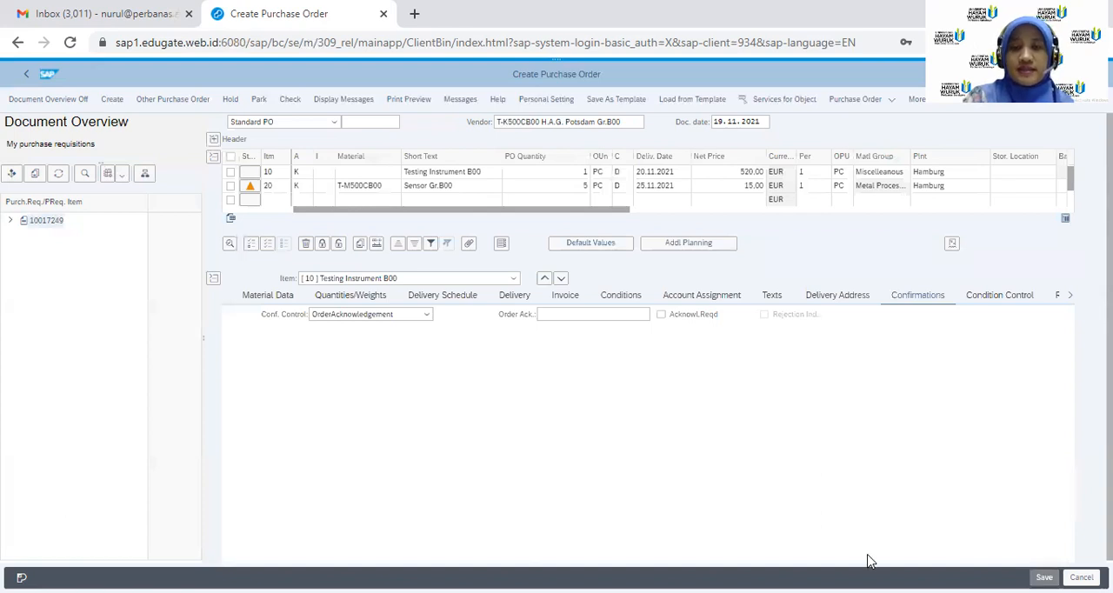
key("Return")
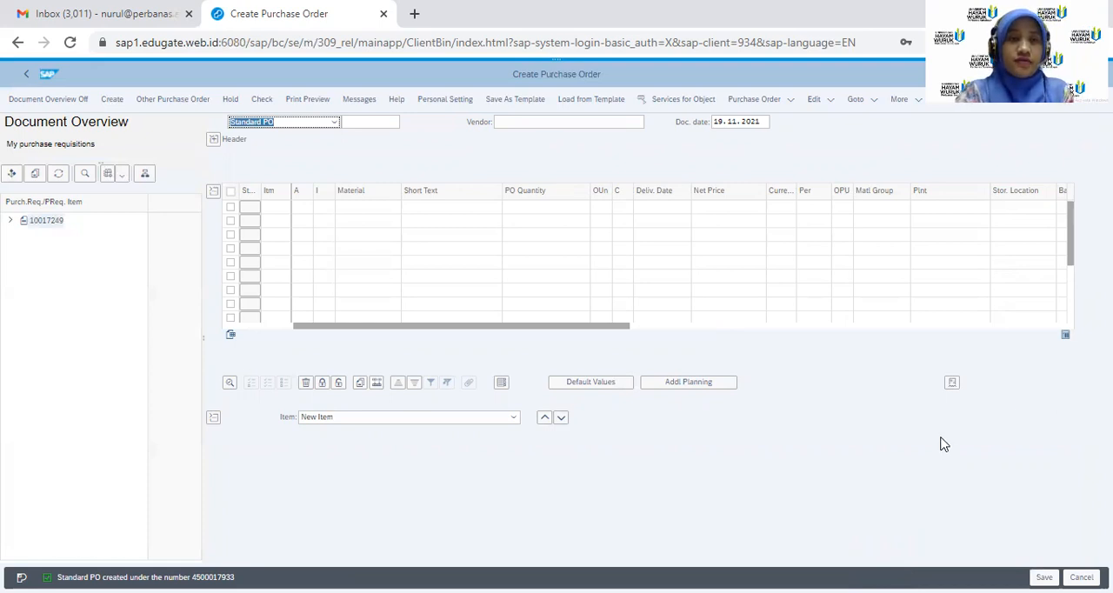
Adopt the listed purchase requisition into a new order and try the confirmation controls Confirmations and OrderAcknowledgement for Testing Instrument B00
left_click(52, 224)
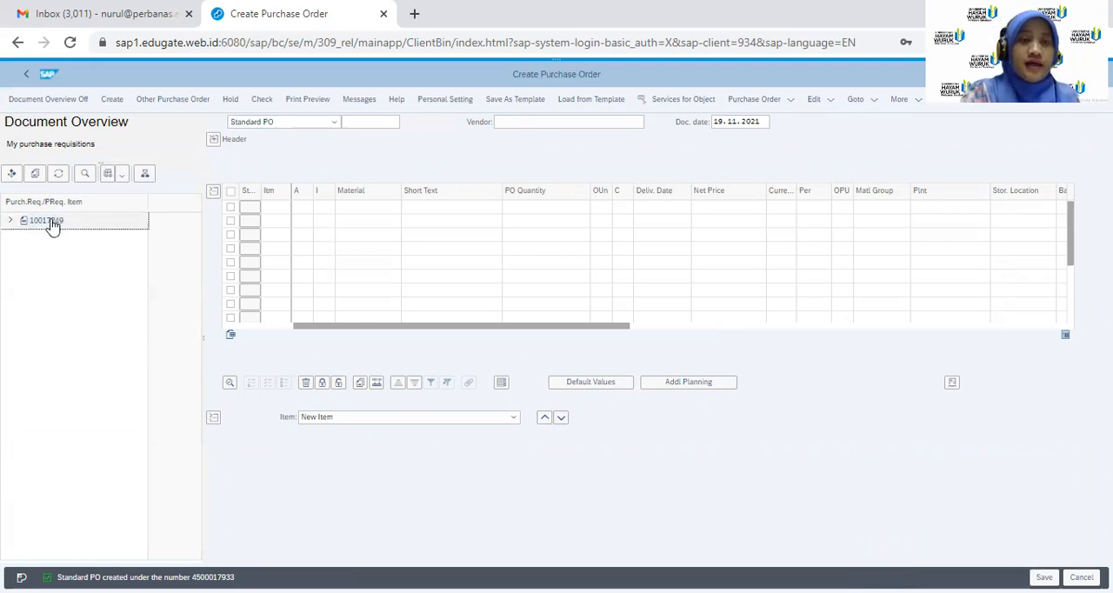
left_click(34, 177)
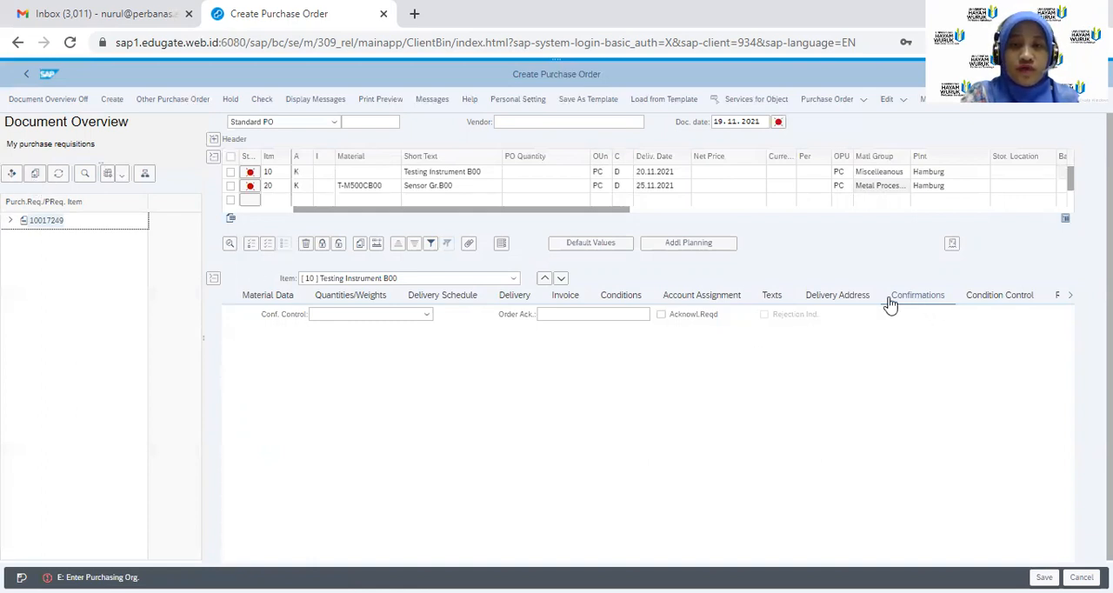
left_click(427, 316)
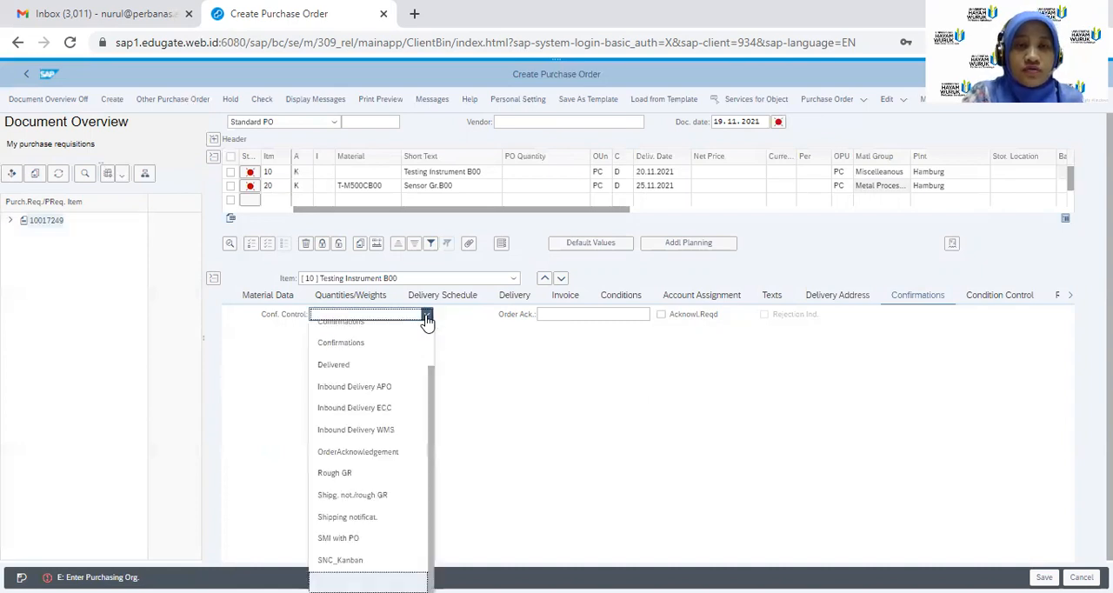
left_click(333, 346)
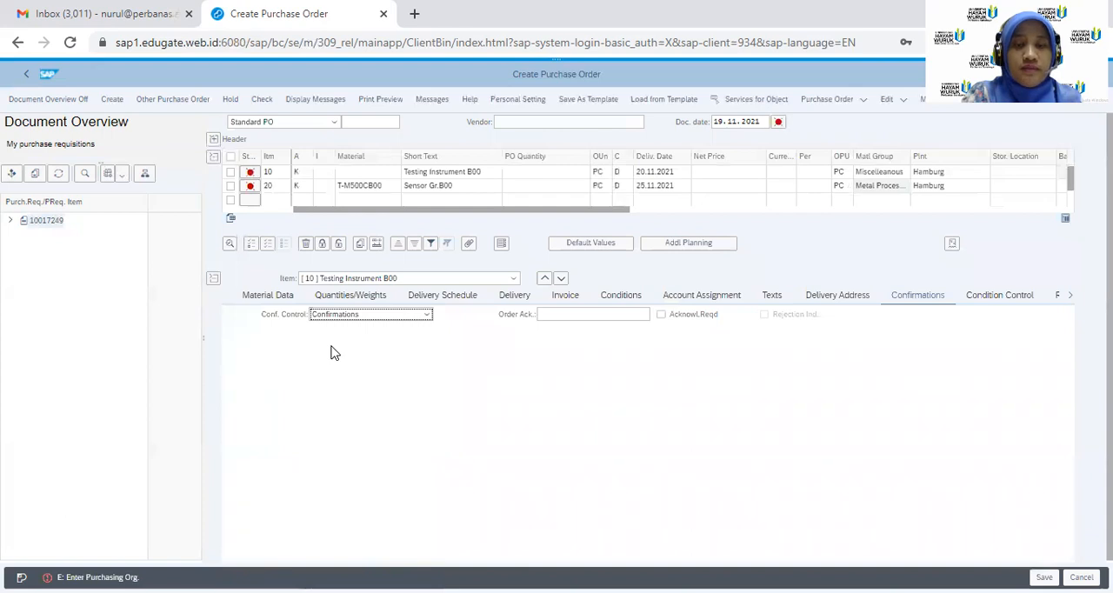
left_click(595, 320)
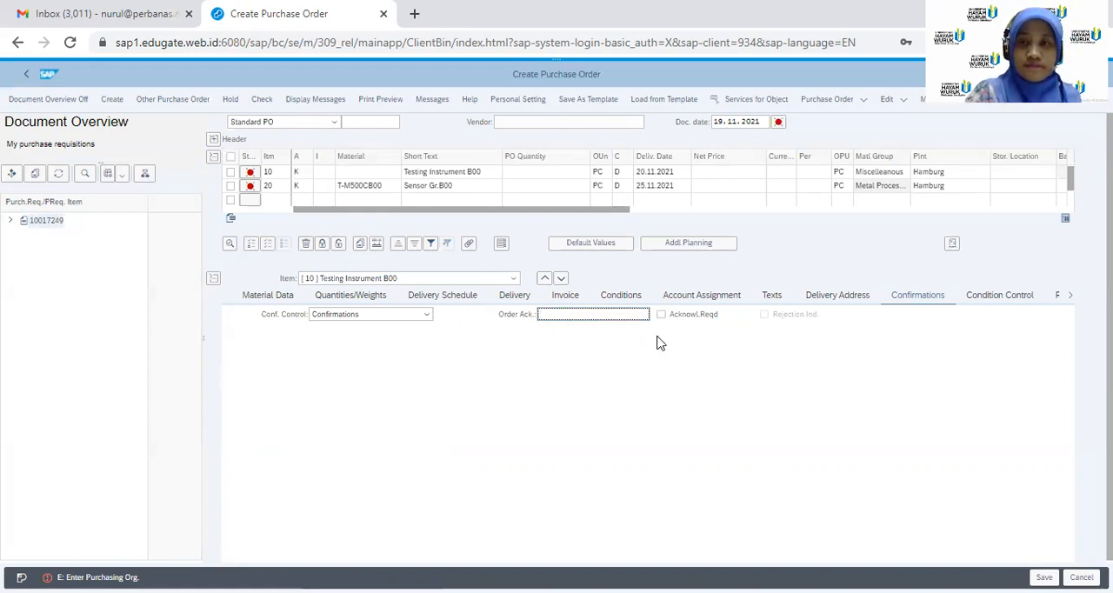
left_click(427, 317)
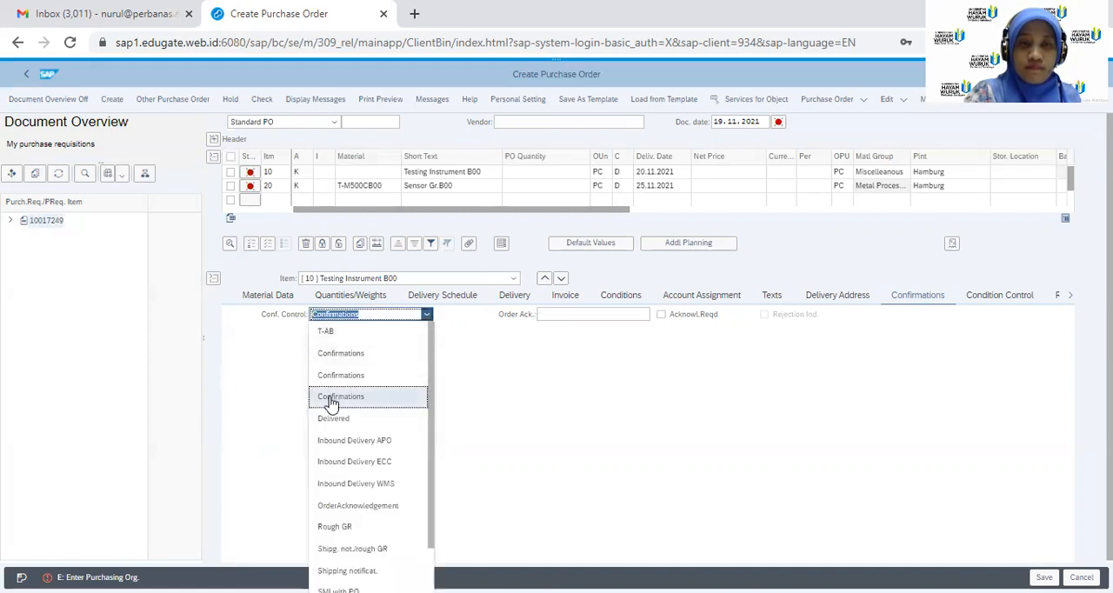
left_click(366, 508)
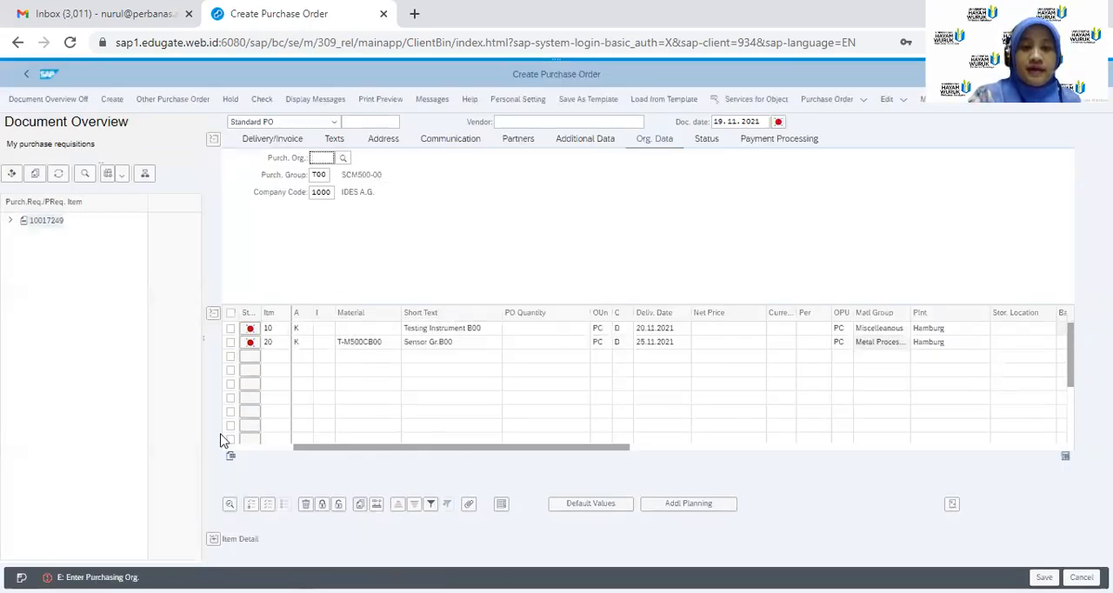
Show the item details and try adopting the listed purchase requisition into the unsaved order again
left_click(214, 541)
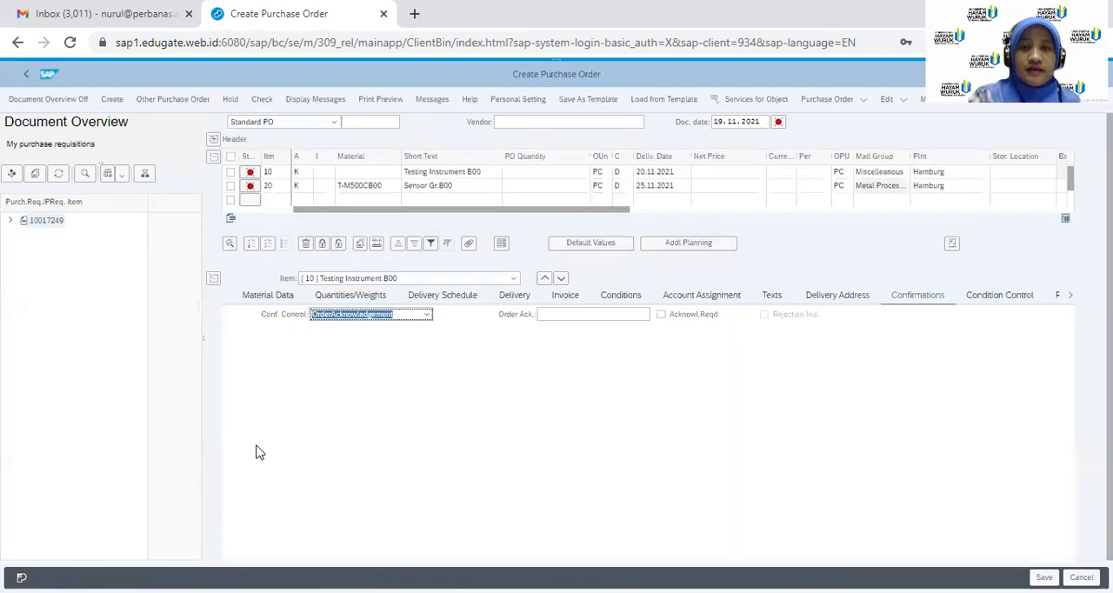
left_click(509, 123)
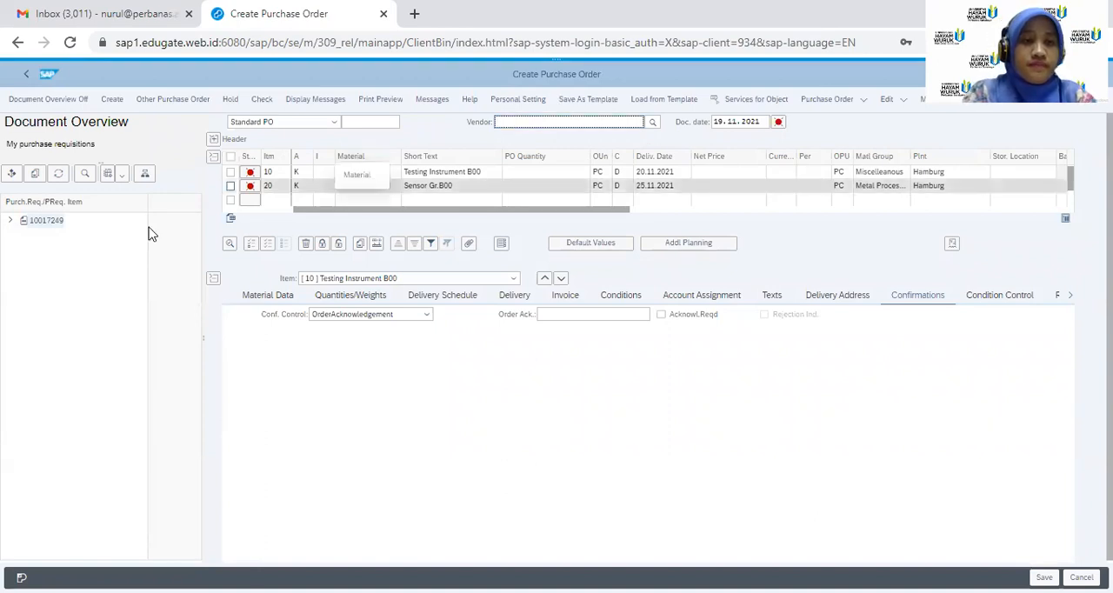
left_click(55, 221)
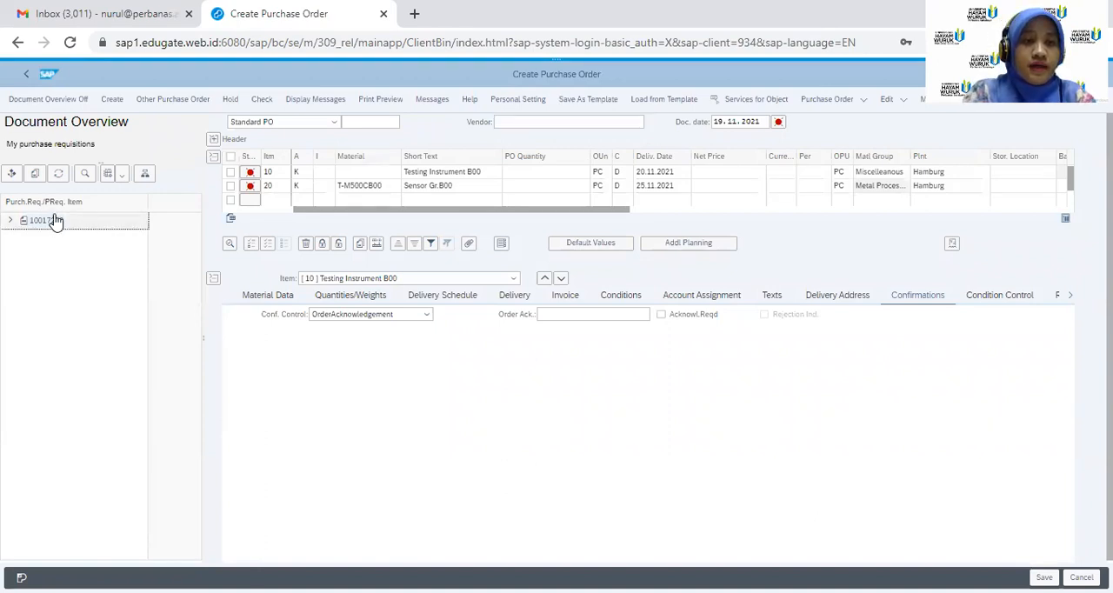
left_click(34, 174)
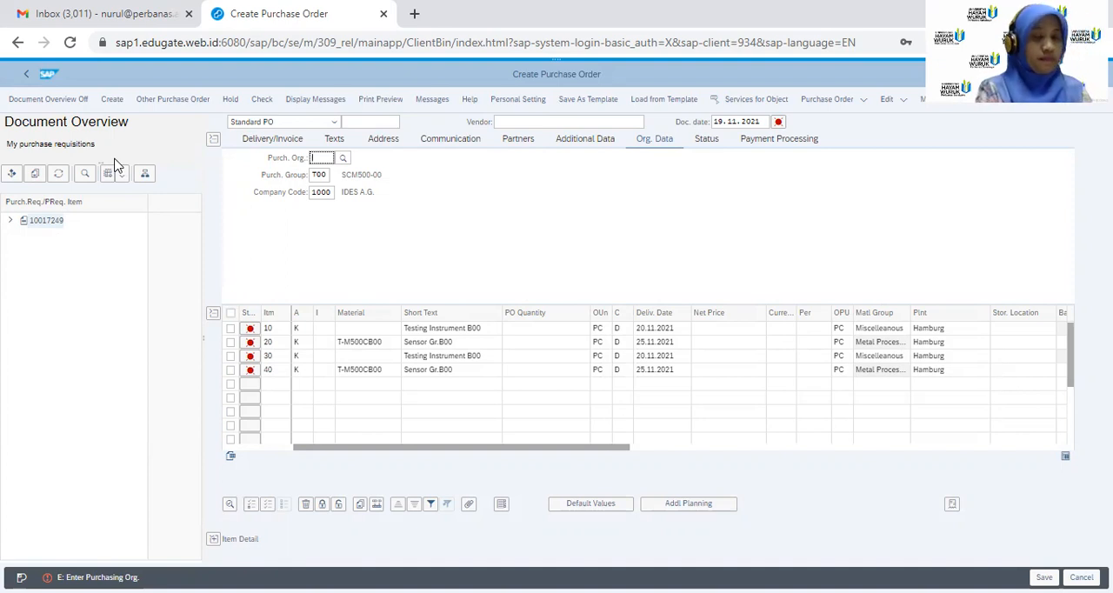
Open the selection criteria for listing purchase orders in the document overview, and leave them without executing
left_click(13, 175)
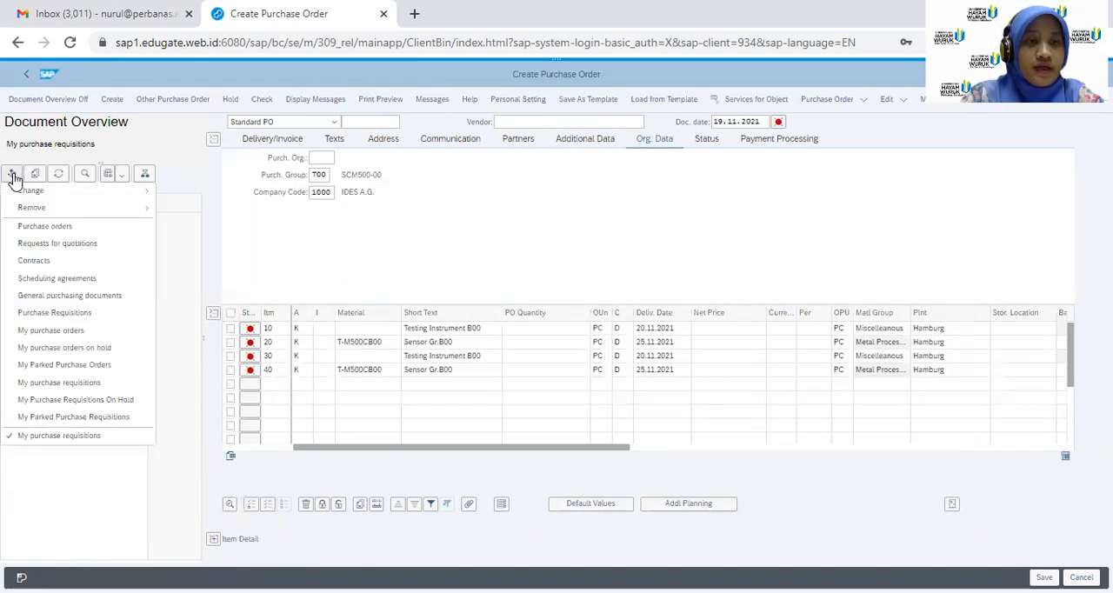
left_click(65, 229)
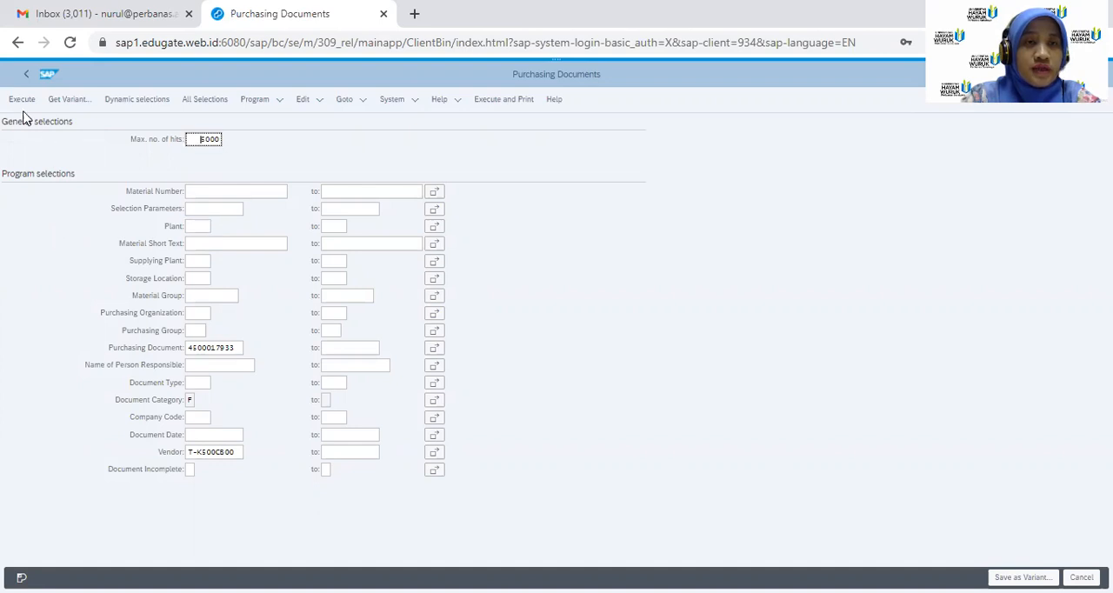
left_click(27, 79)
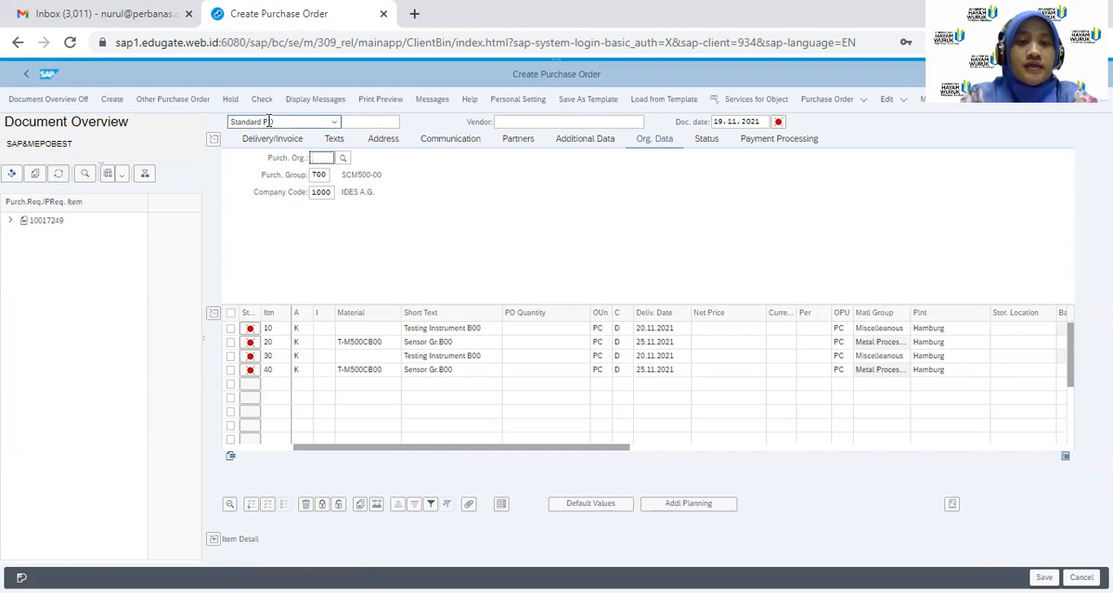
Open the previously saved purchase order, discarding the unsaved document, and switch it to change mode
left_click(180, 104)
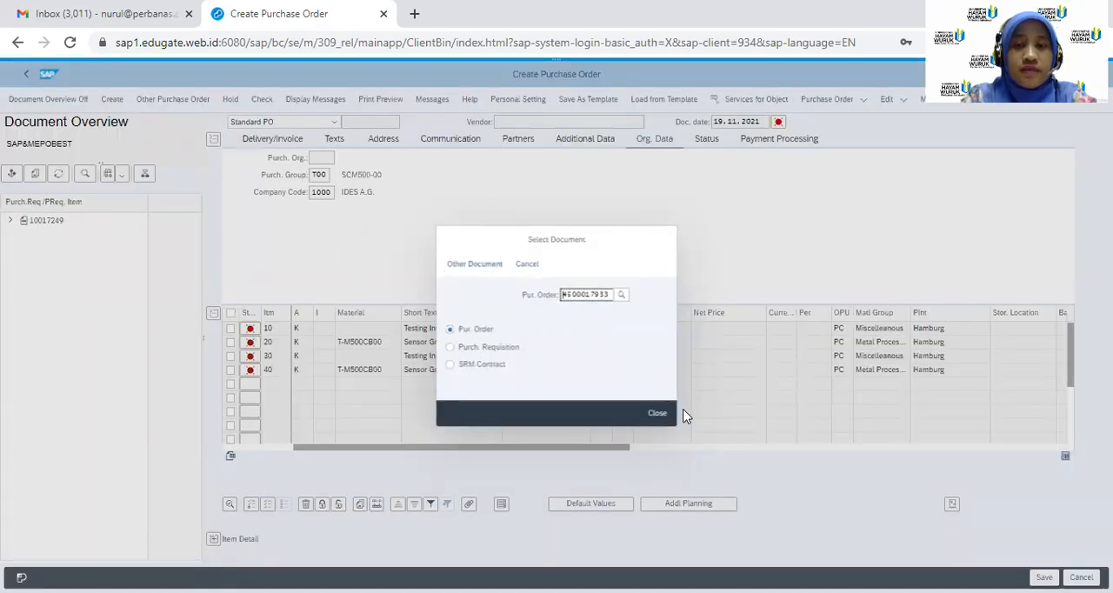
left_click(475, 275)
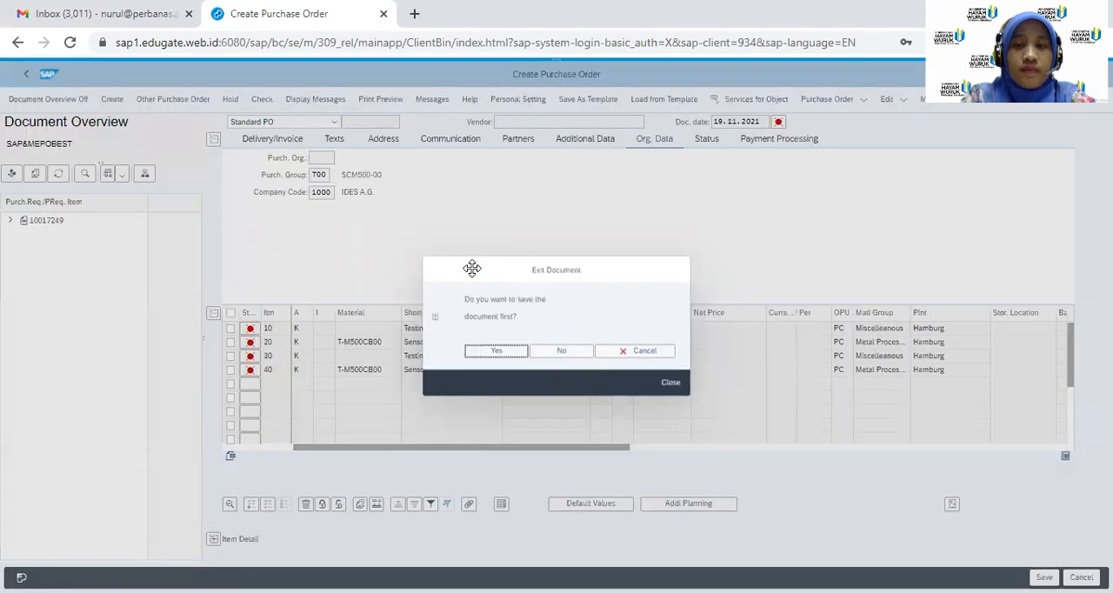
left_click(576, 353)
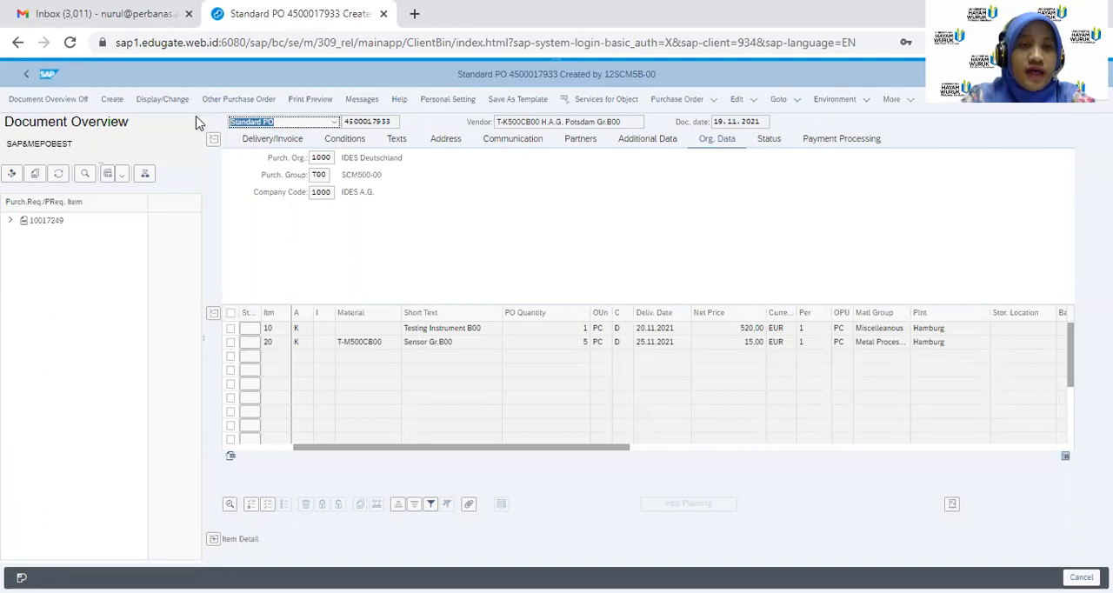
left_click(165, 101)
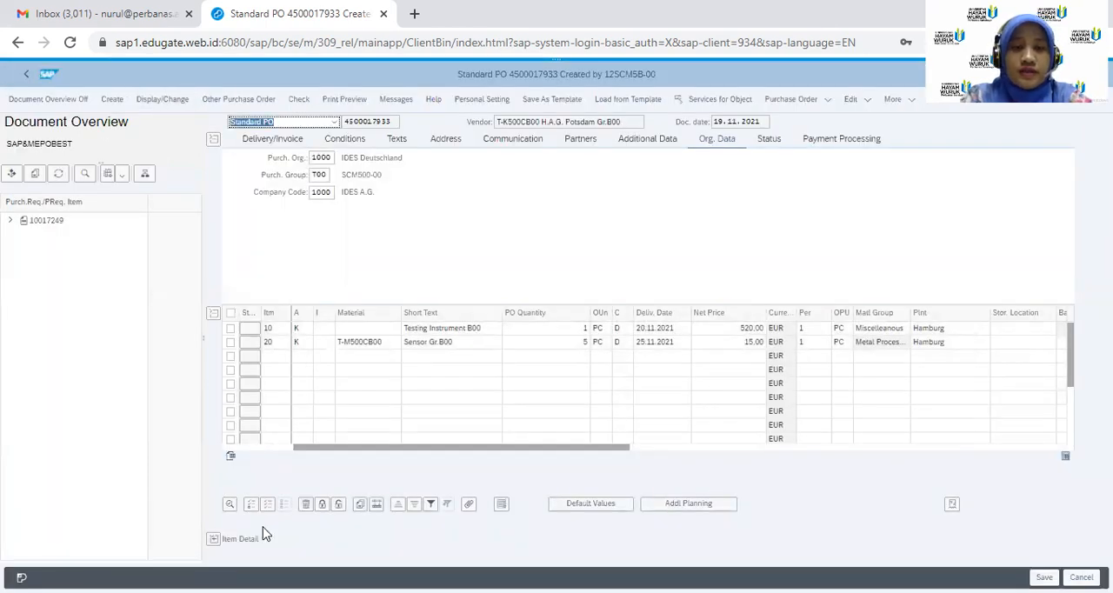
Show the confirmation details of item 10, Testing Instrument B00, and select OrderAcknowledgement as its confirmation control
left_click(214, 539)
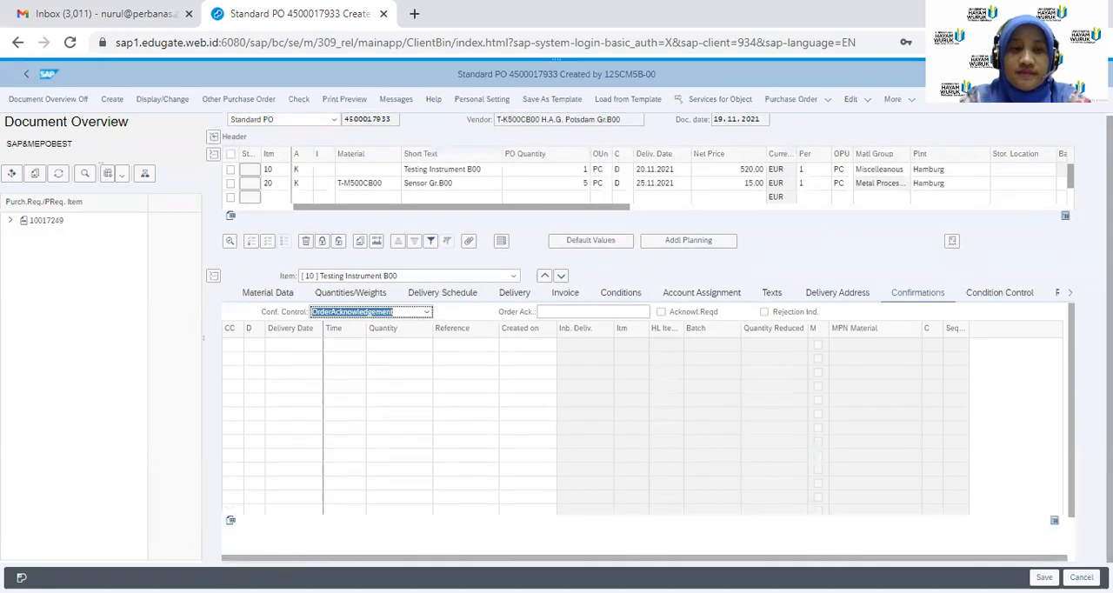
left_click(512, 278)
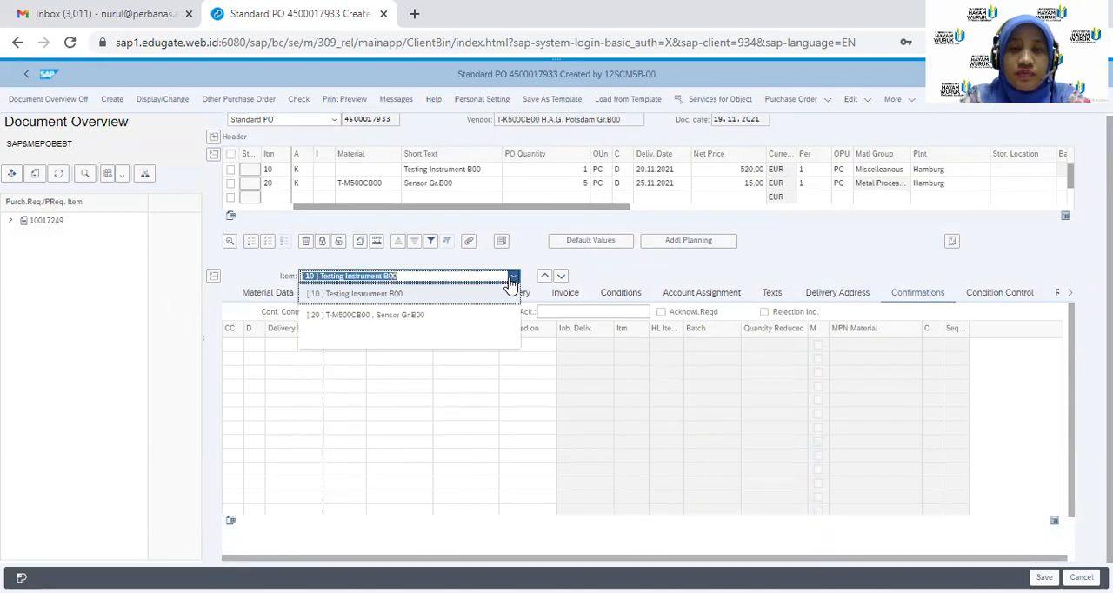
left_click(443, 300)
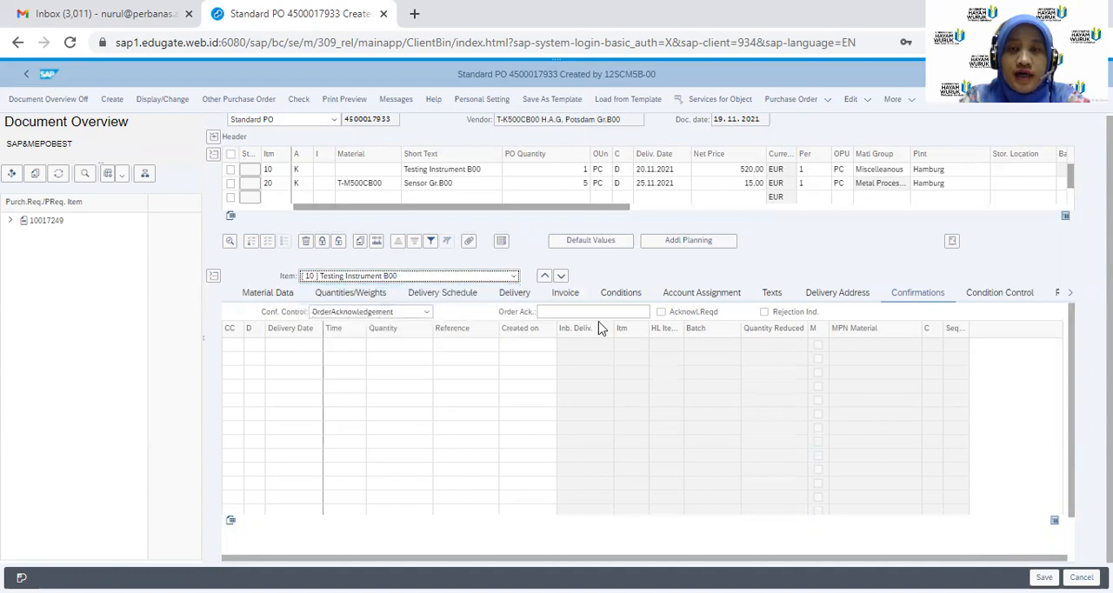
left_click(907, 297)
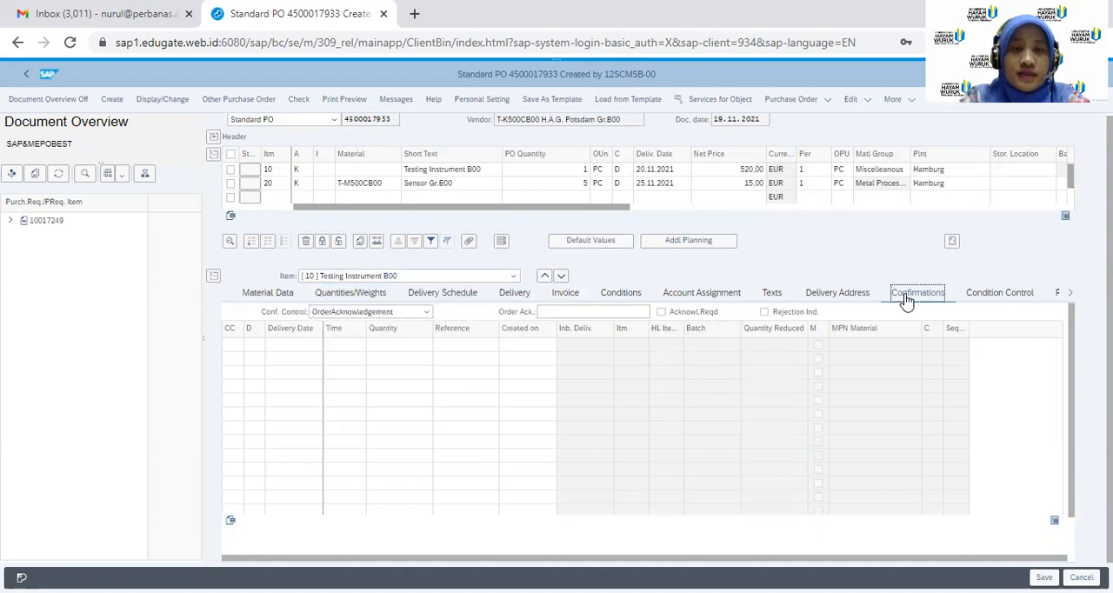
left_click(426, 313)
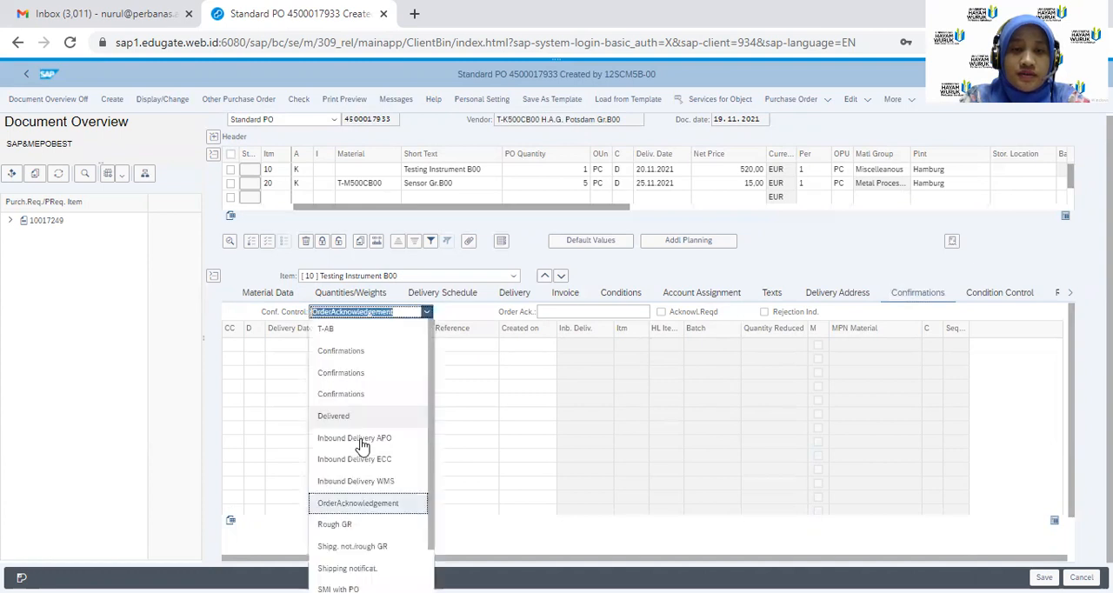
left_click(348, 506)
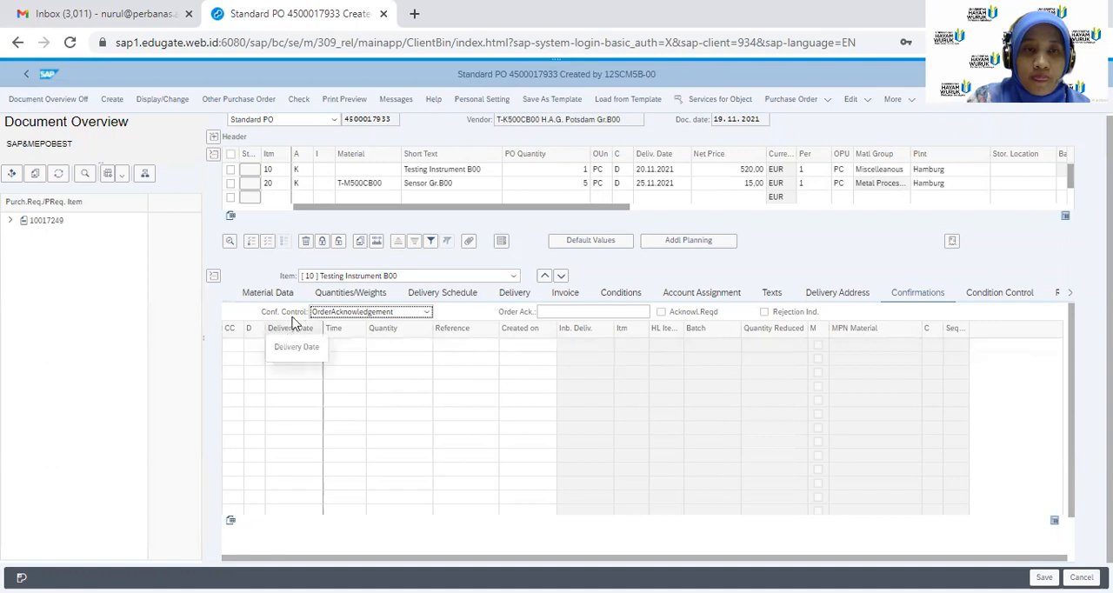
Enter a confirmation line for Testing Instrument B00 with category OA and delivery date 20.11.2021
left_click(234, 341)
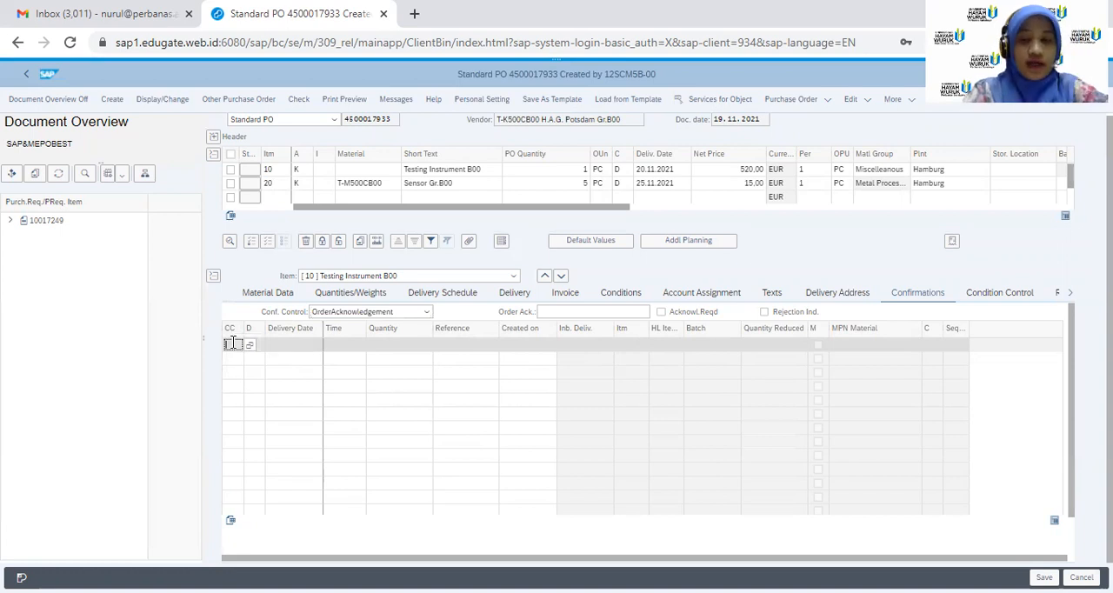
type("0")
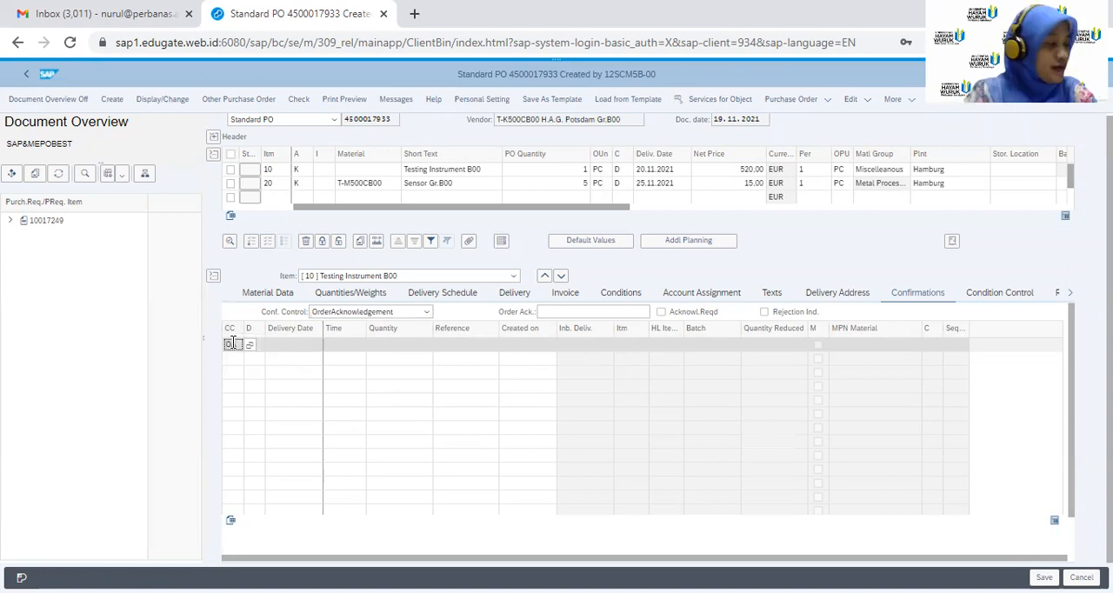
type("A")
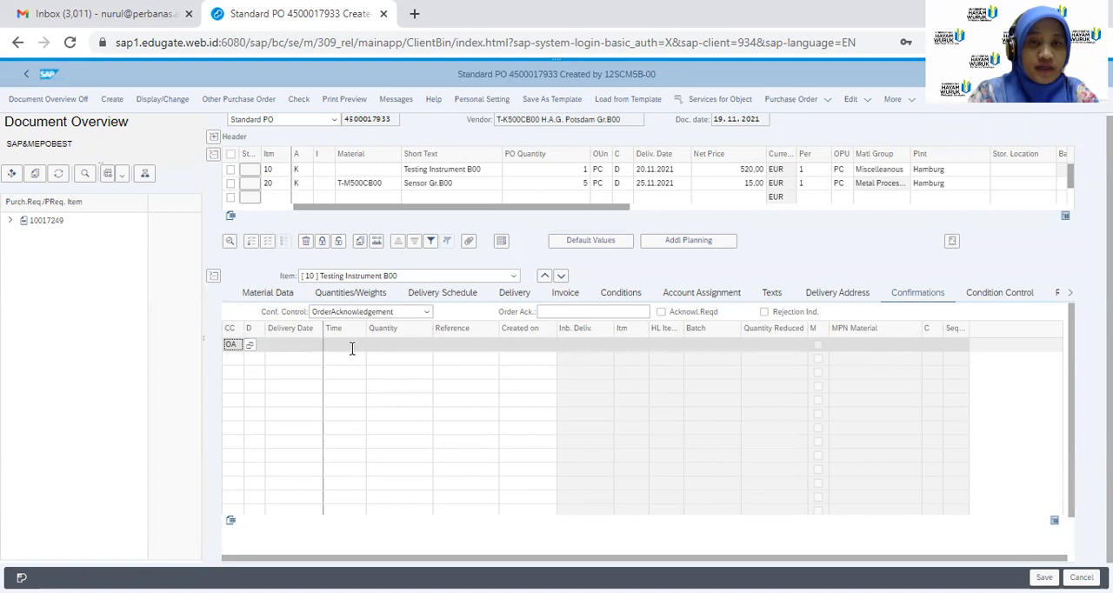
left_click(302, 345)
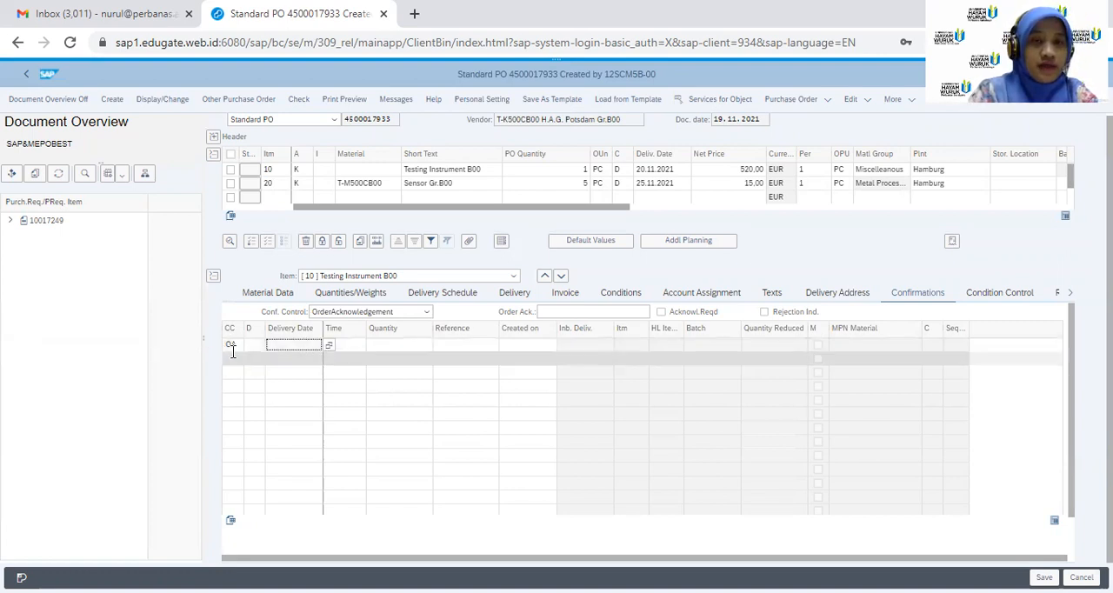
key("Return")
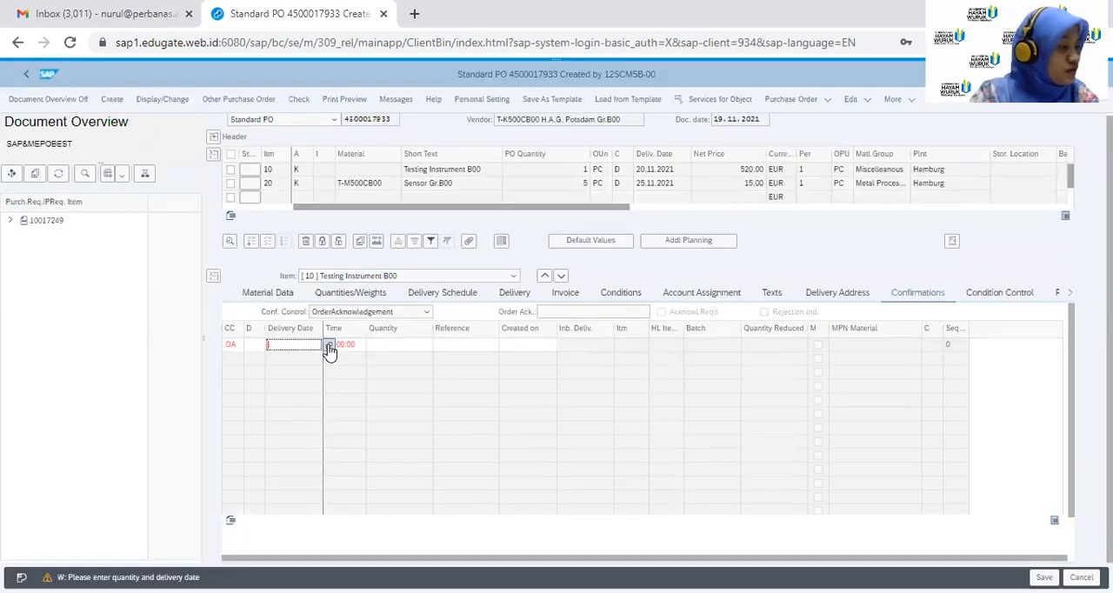
left_click(330, 347)
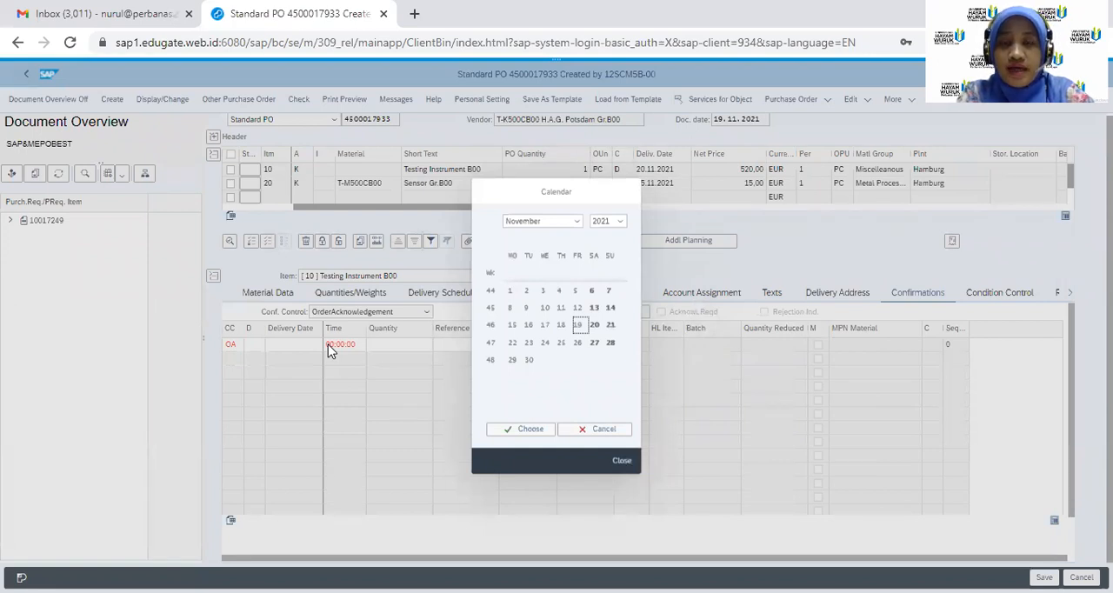
left_click(593, 325)
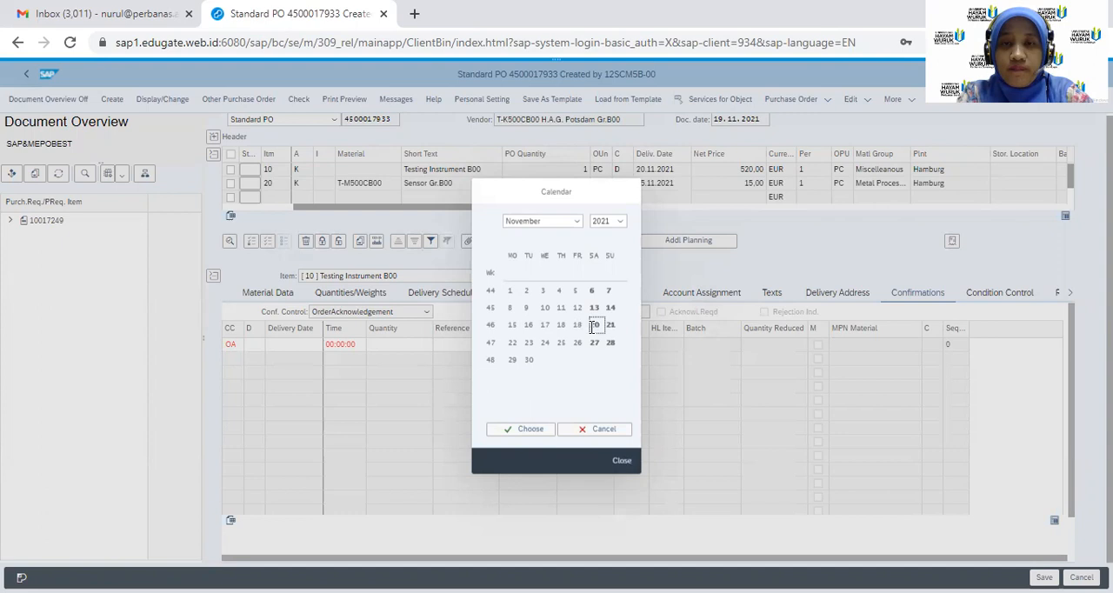
left_click(516, 432)
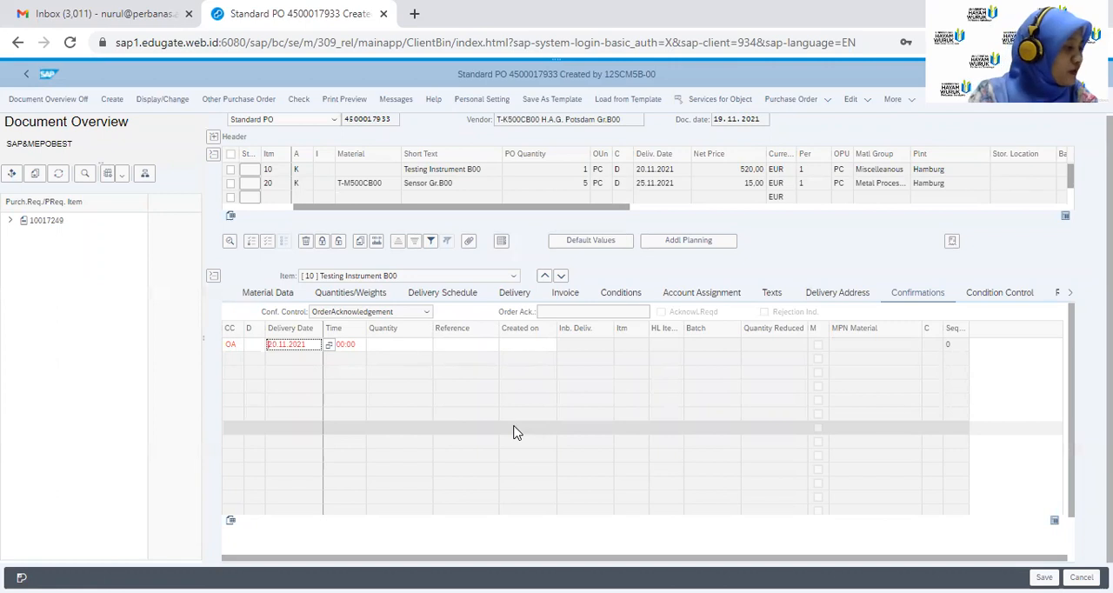
Complete the OA confirmation line with quantity 1 and reference AB-HAG00, and submit the entries
left_click(416, 344)
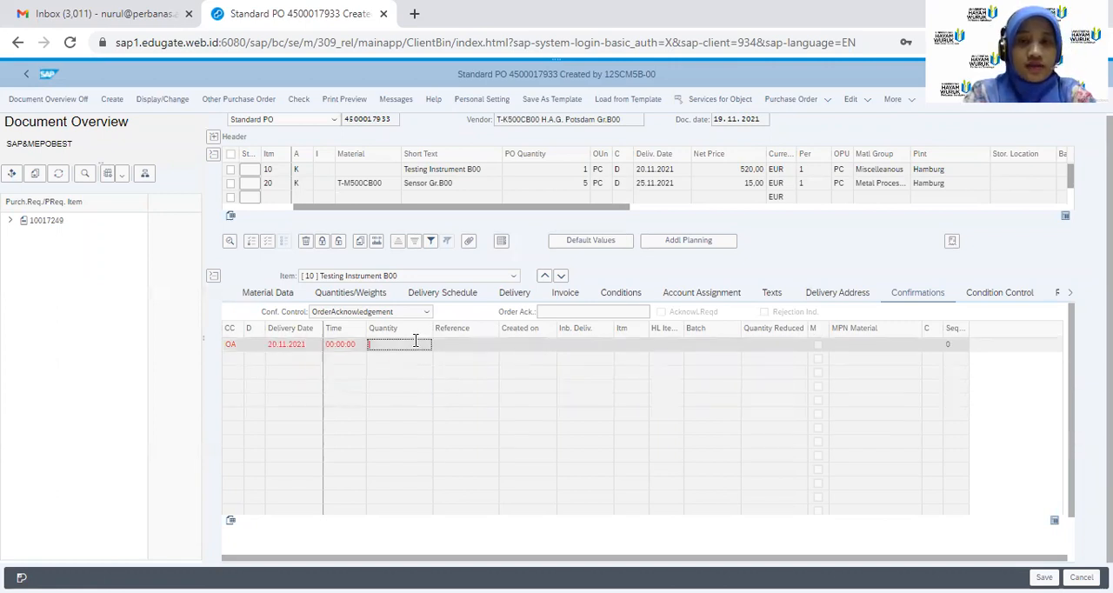
type("1")
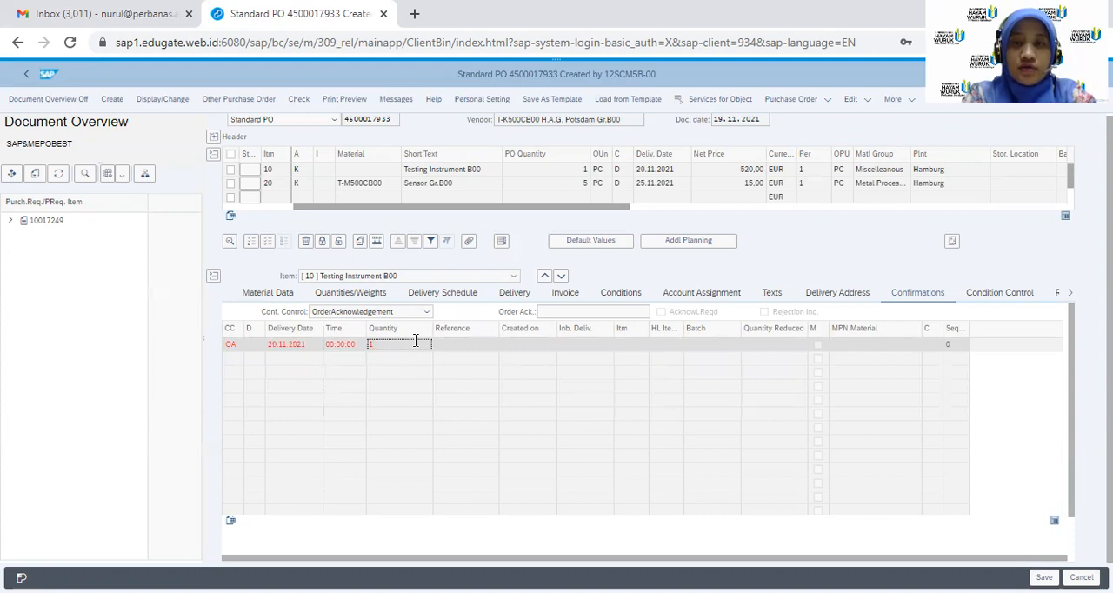
left_click(463, 344)
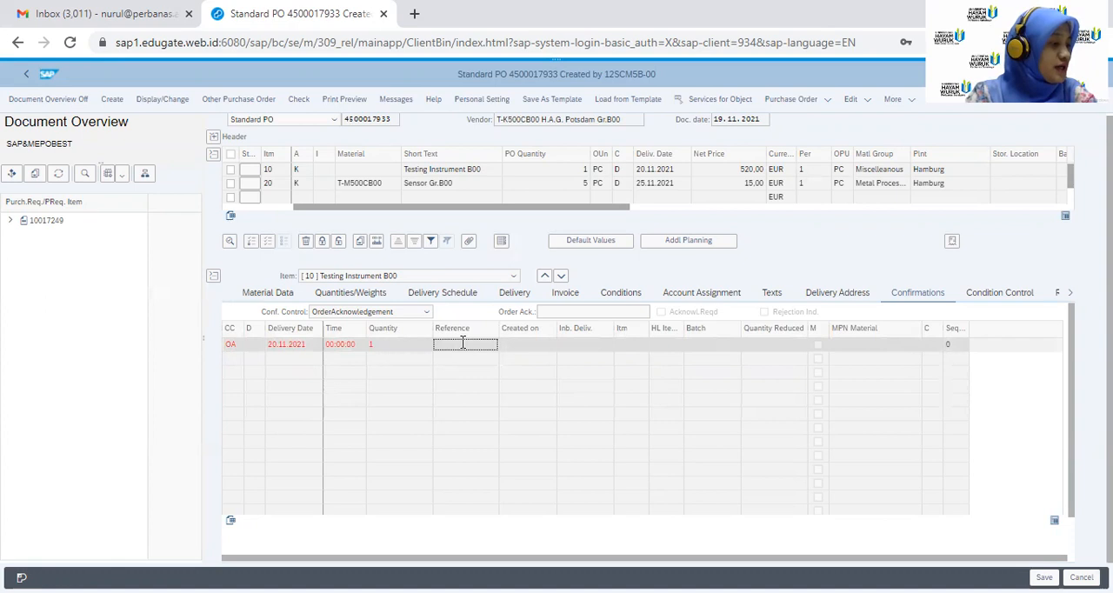
type("AB")
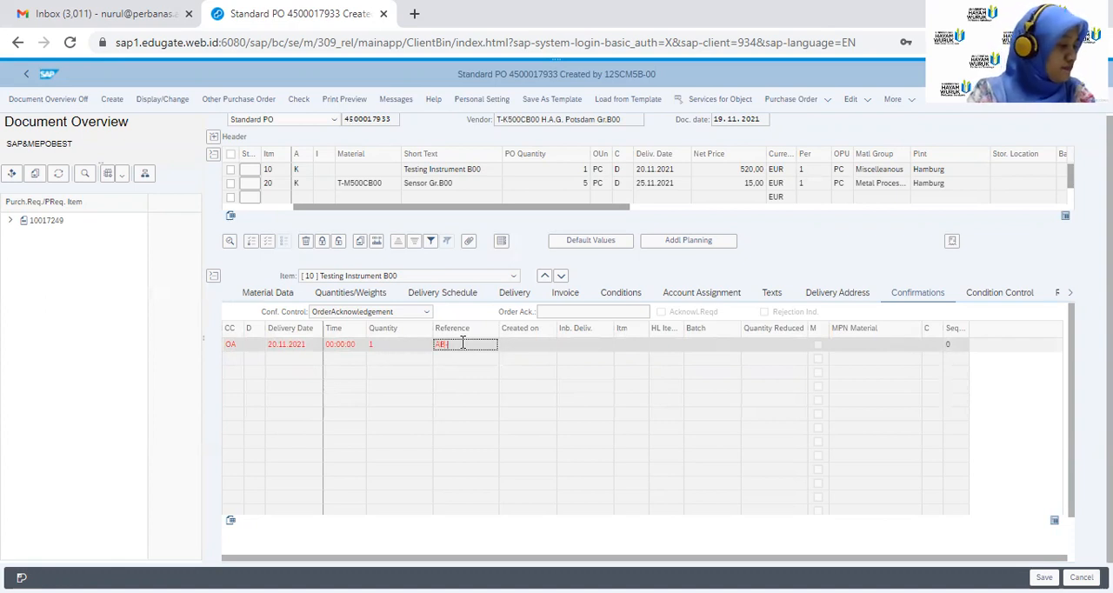
type("-HA")
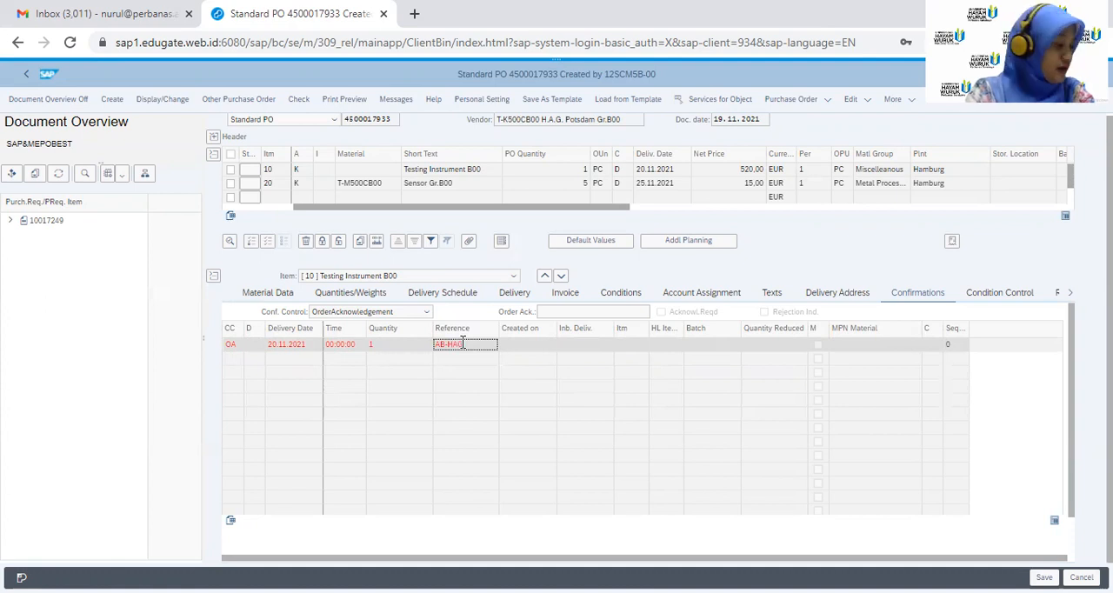
type("G00")
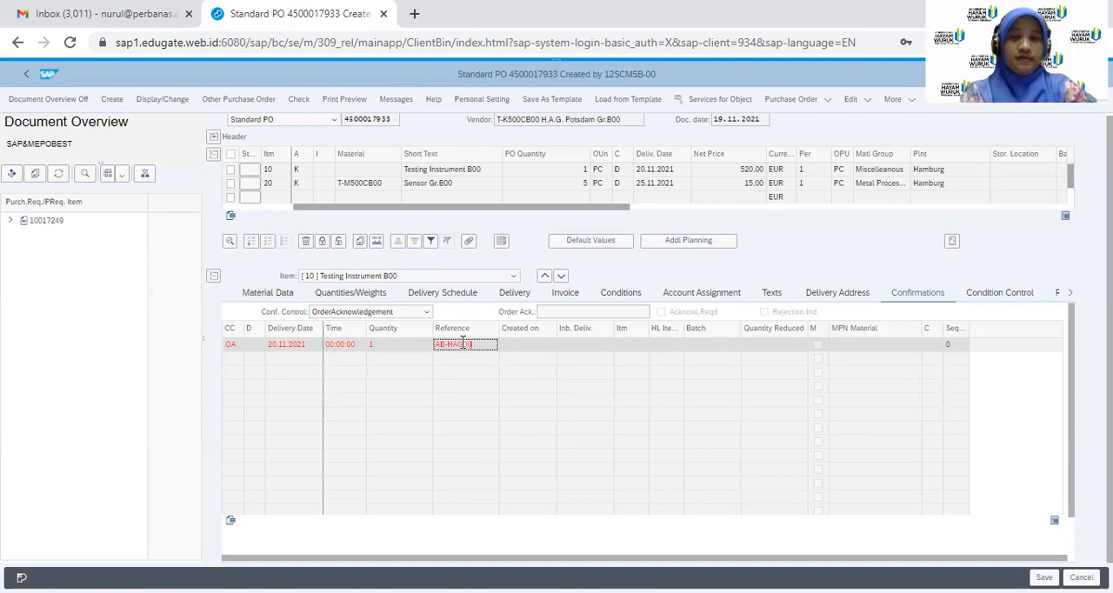
key("Return")
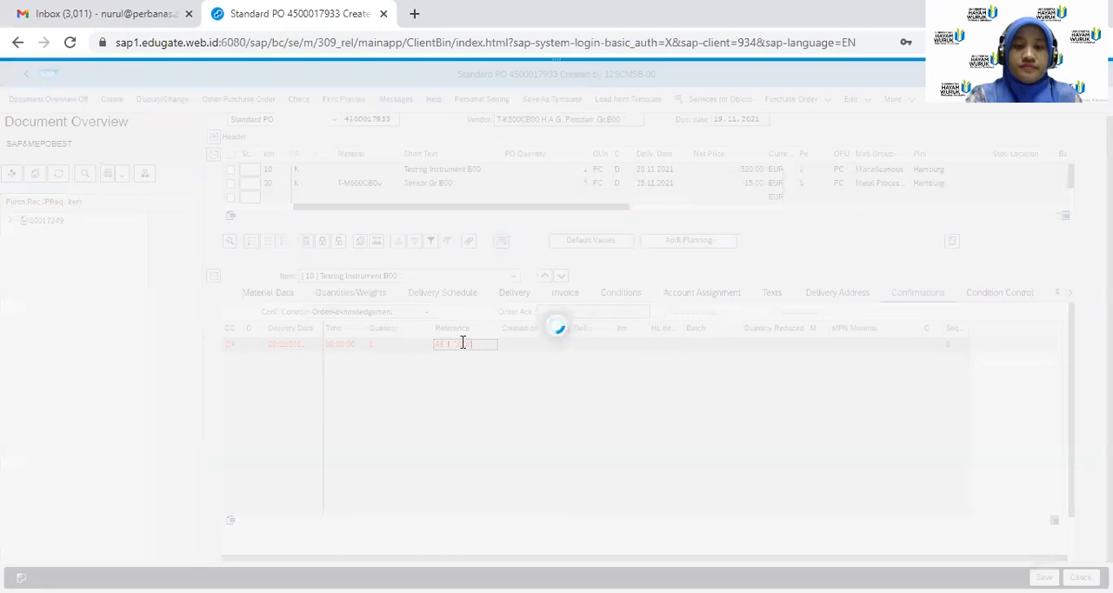
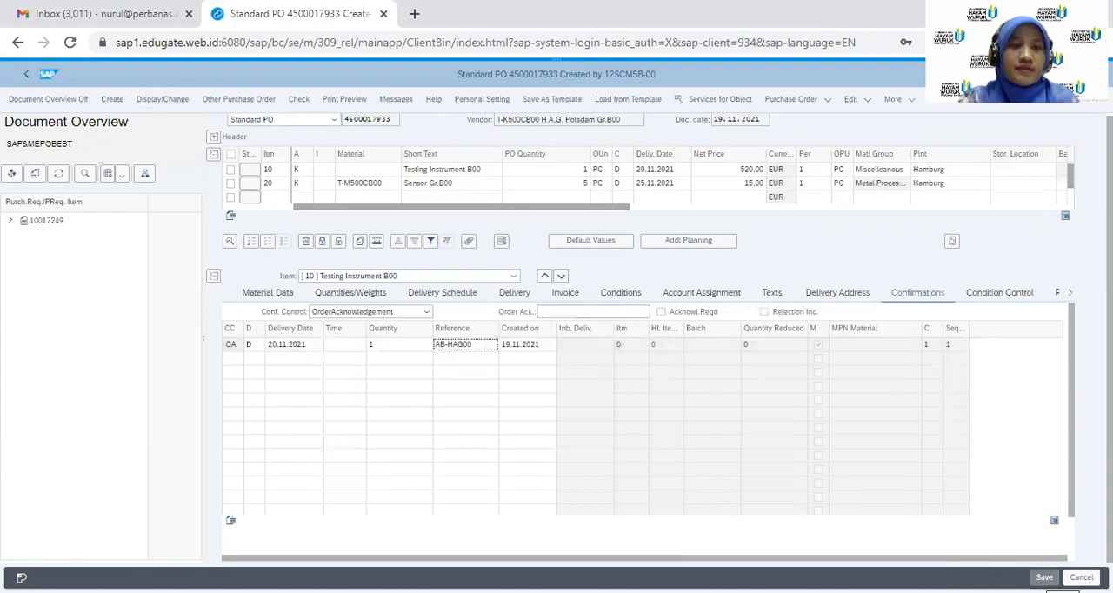
Save the purchase order with its order acknowledgement and return to the SAP Easy Access screen
left_click(1045, 578)
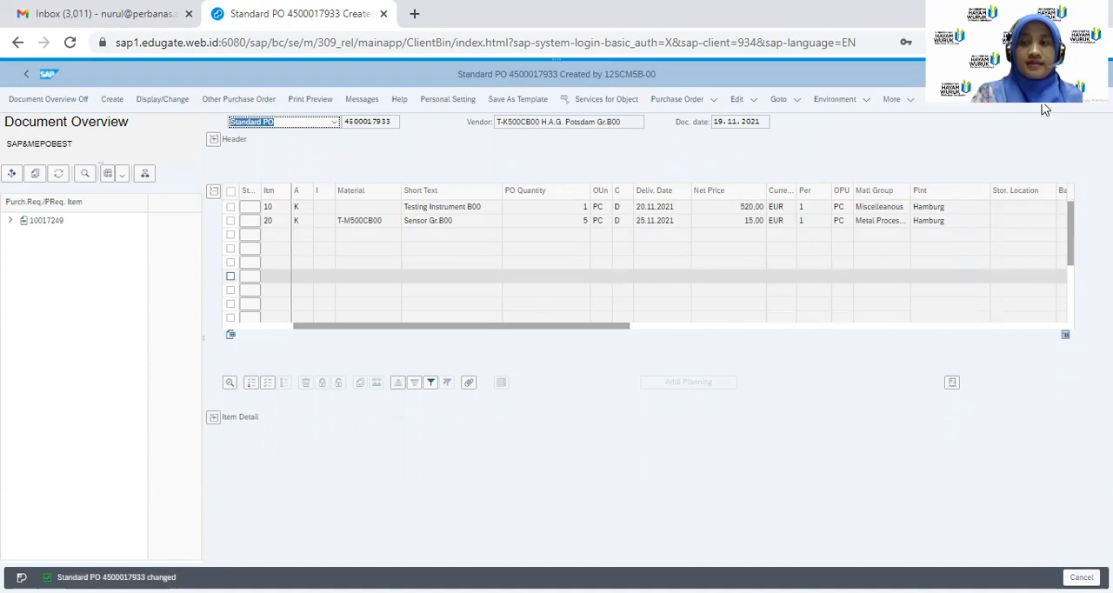
left_click(1036, 74)
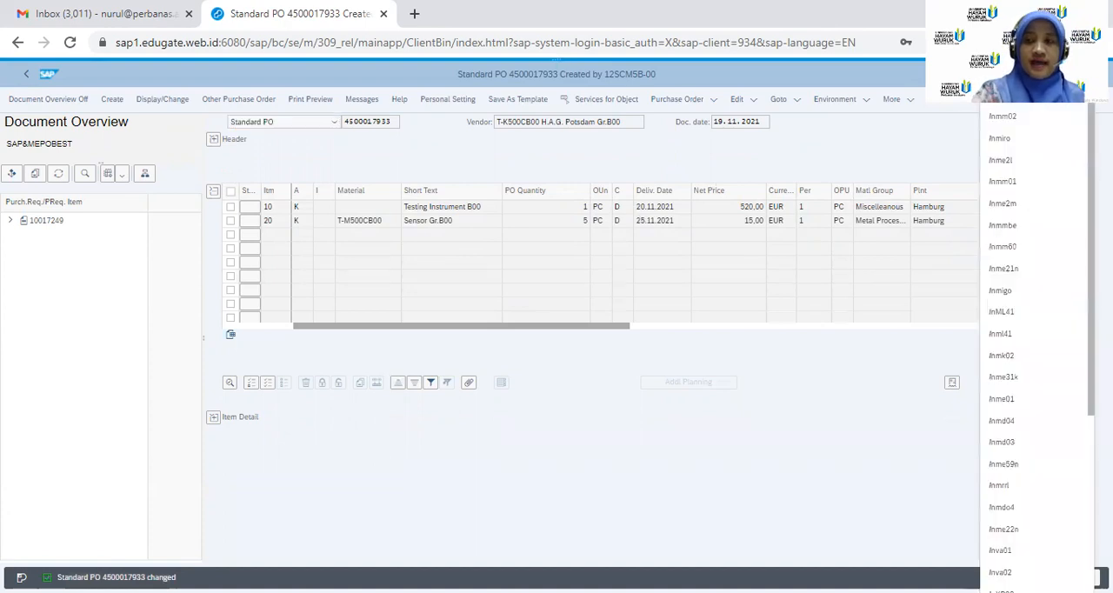
type("/n")
key("Return")
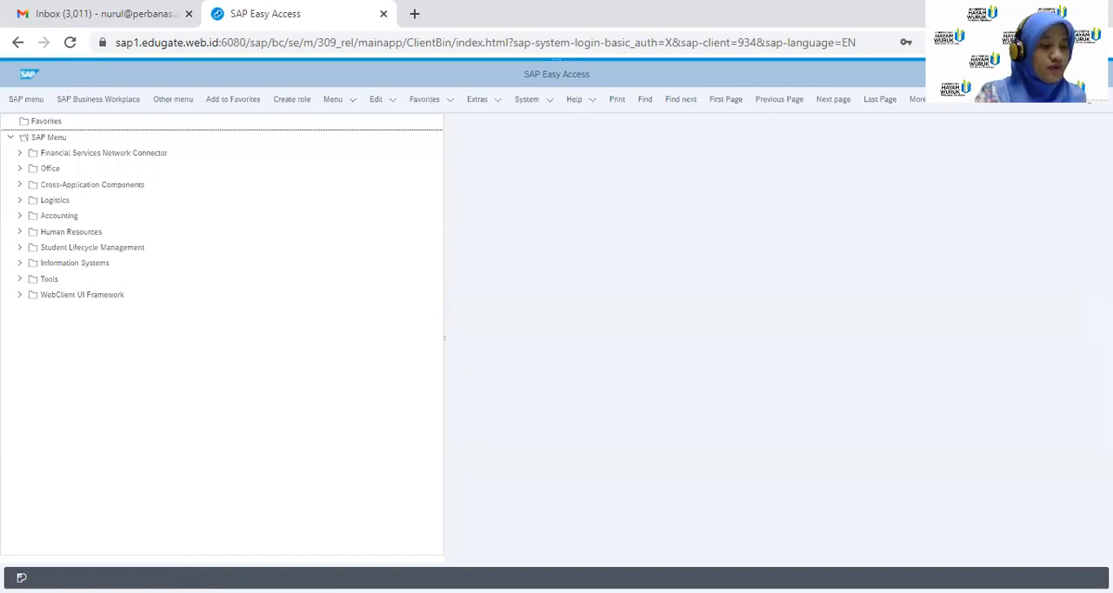
type("mig")
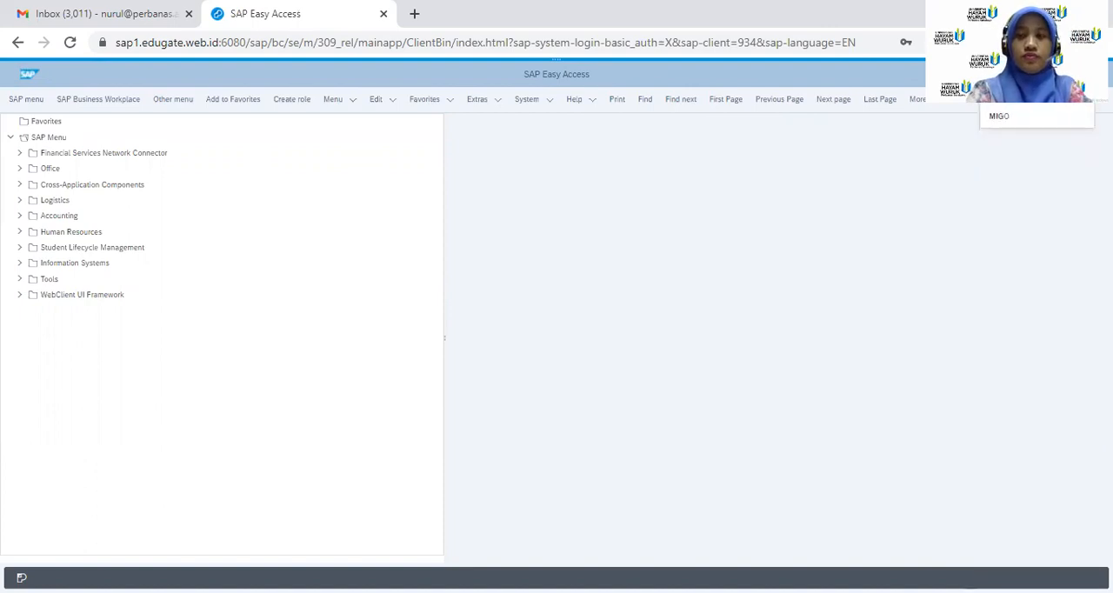
key("Return")
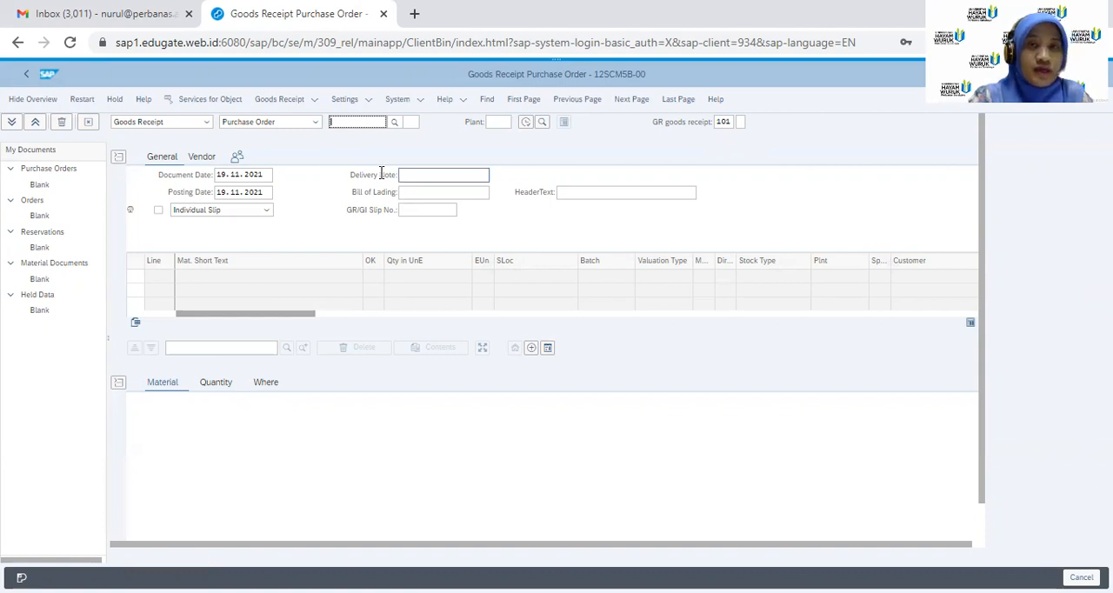
left_click(340, 123)
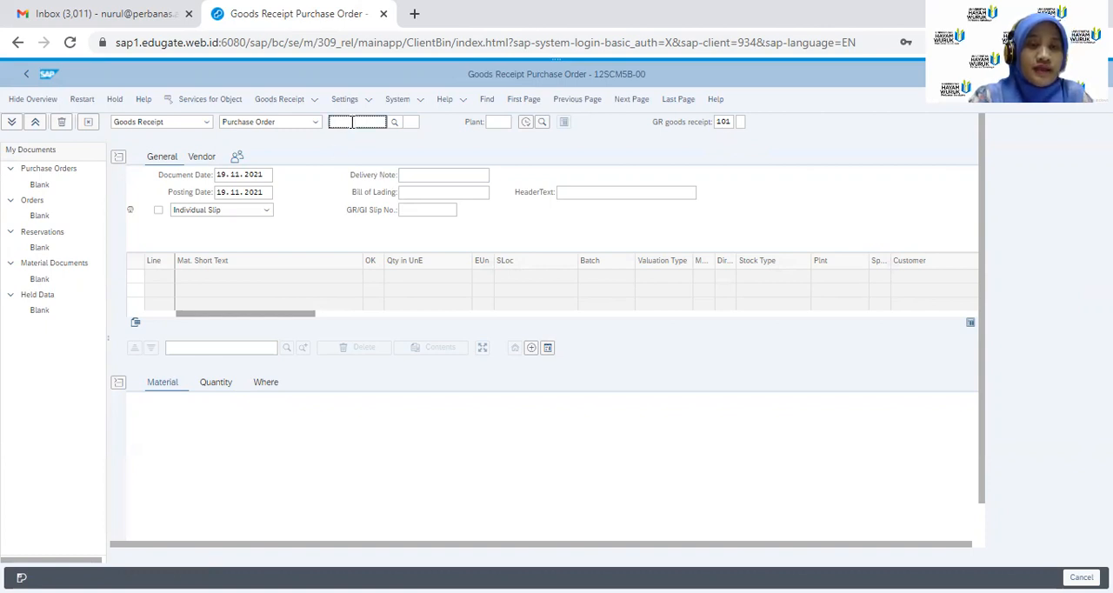
left_click(395, 124)
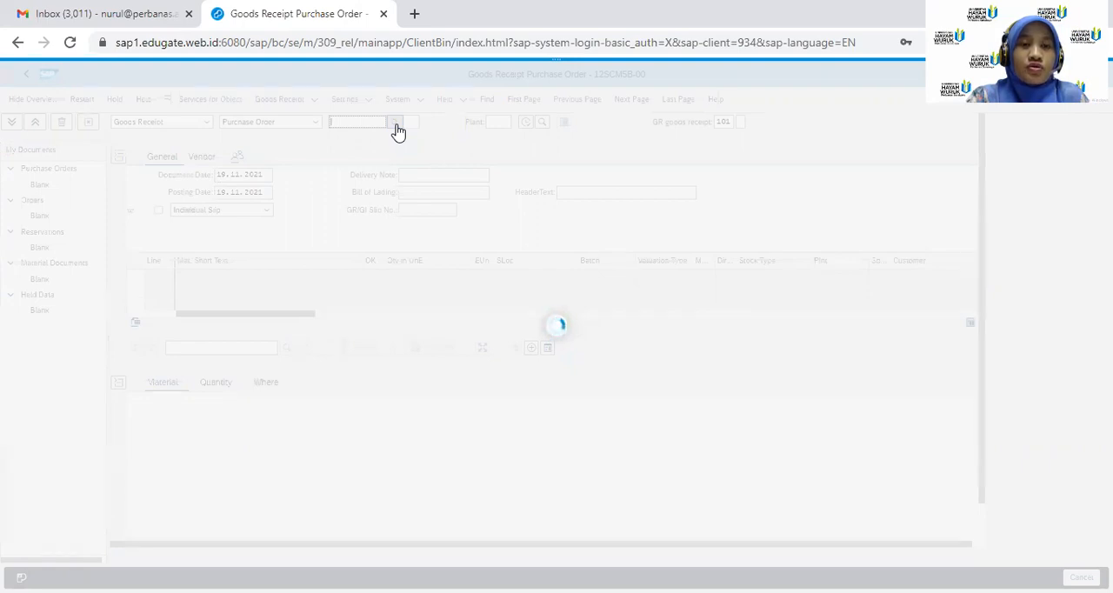
left_click(365, 125)
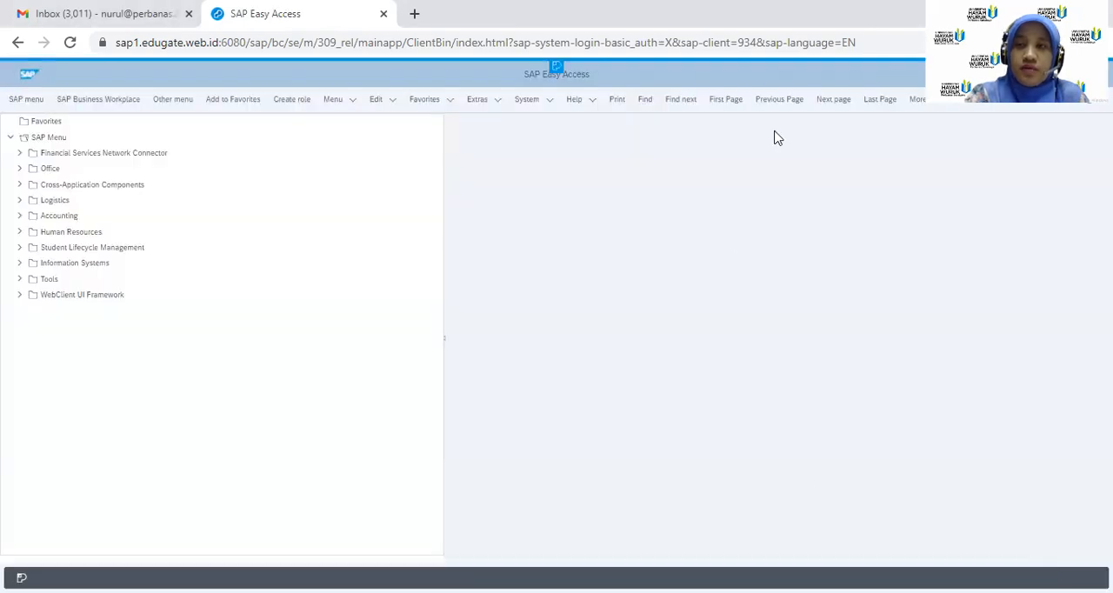
Start transaction MIGO and load the saved purchase order into a goods receipt by its order number
type("mig")
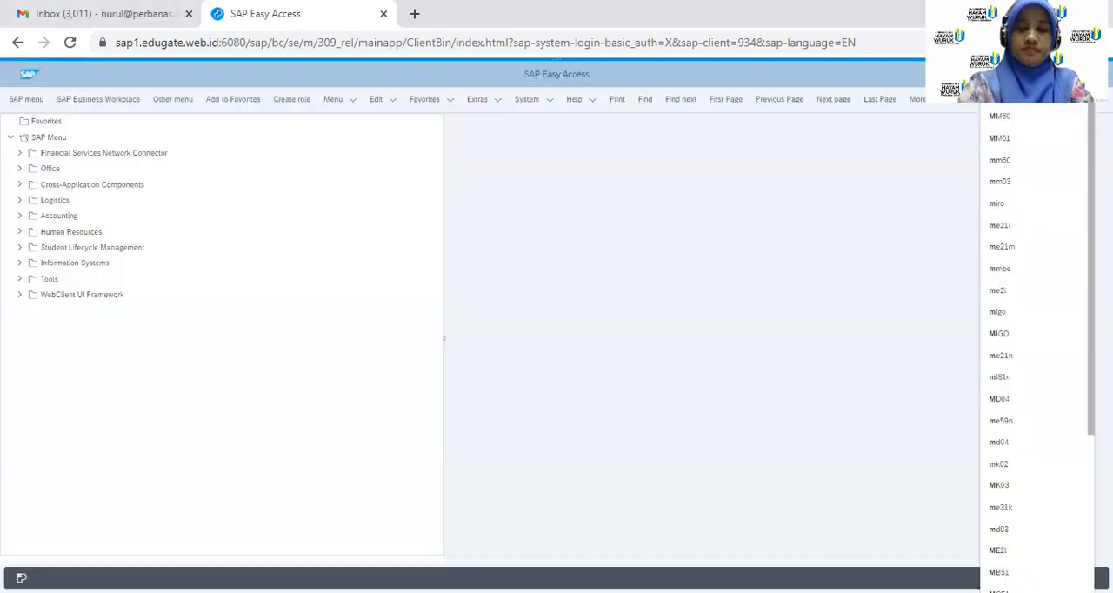
key("Return")
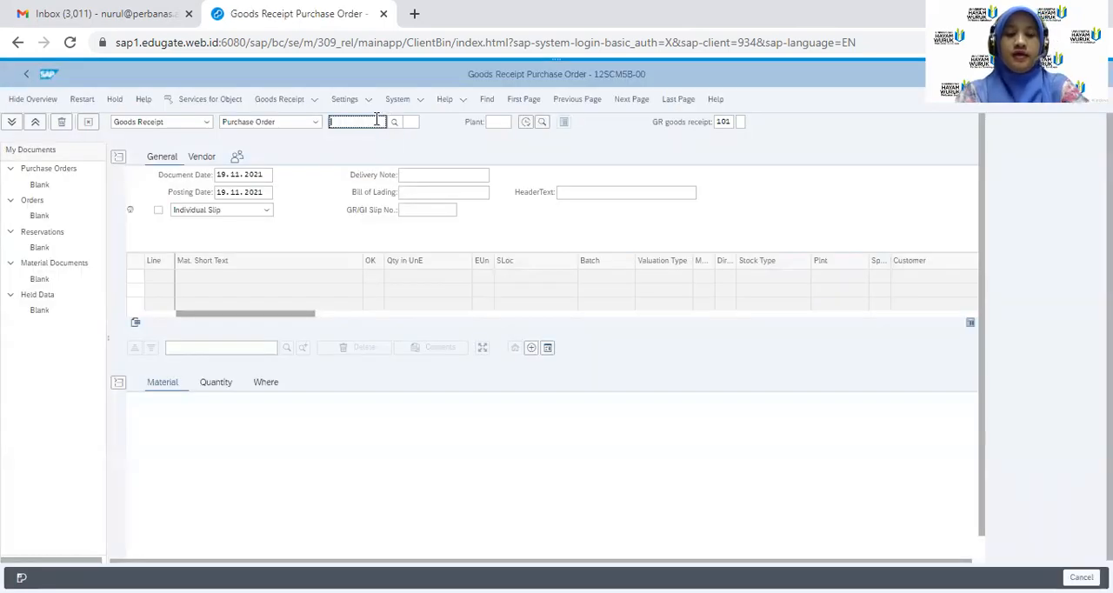
type("45000")
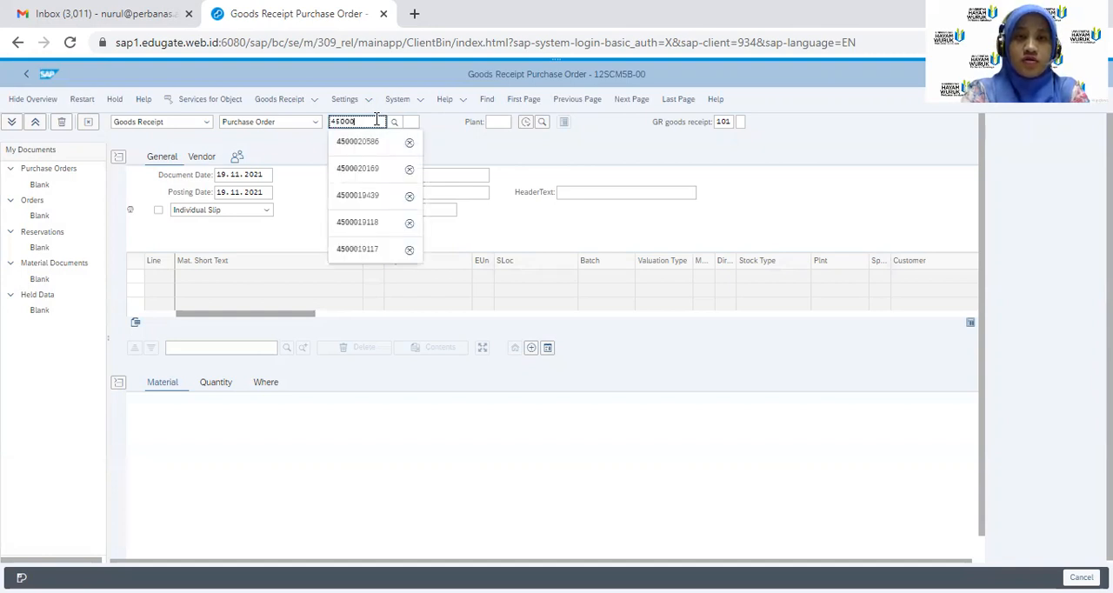
type("17931")
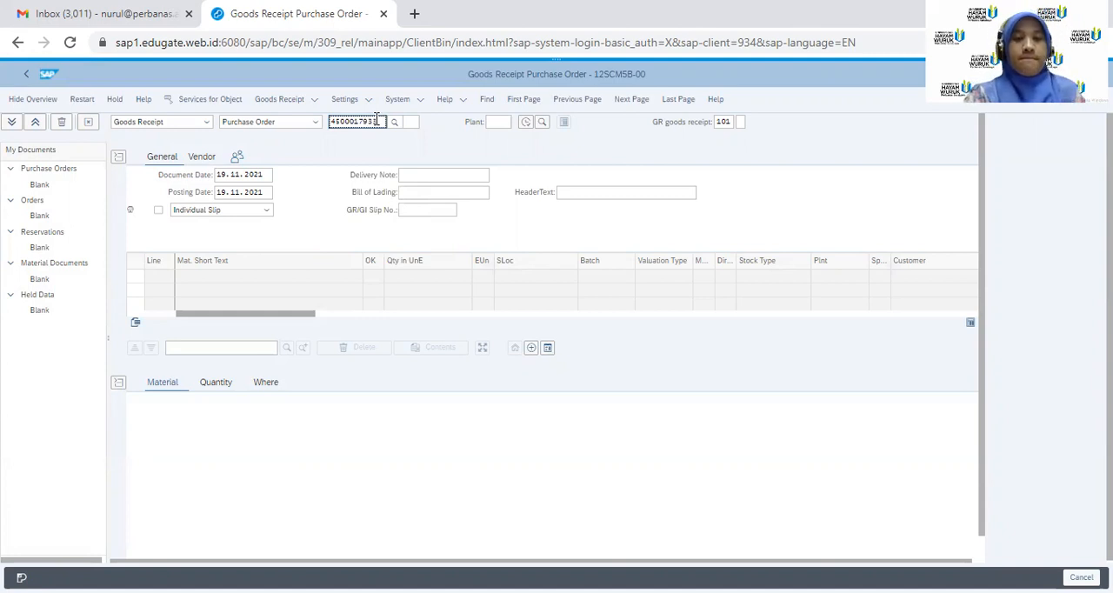
key("Return")
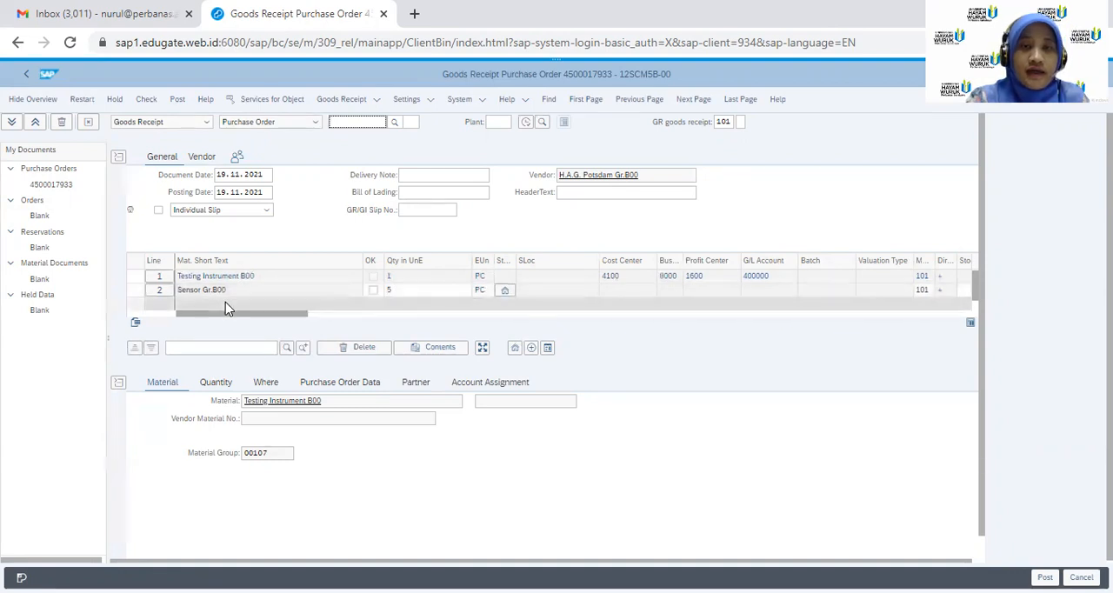
Enter delivery note LS-C1, mark the Testing Instrument B00 item as OK, and post the goods receipt
left_click(450, 171)
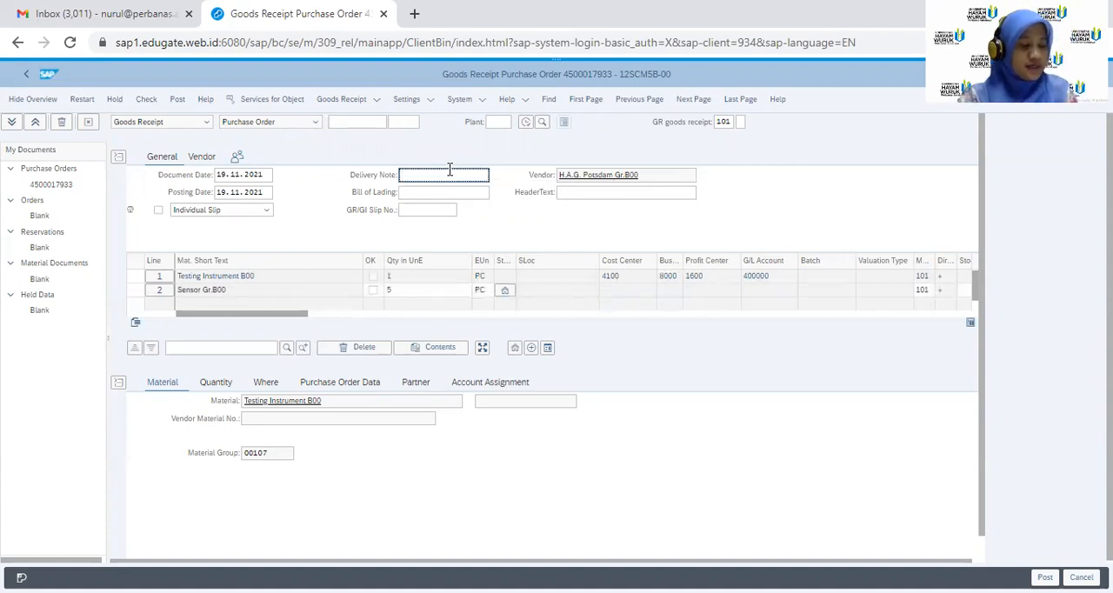
type("LS-C1")
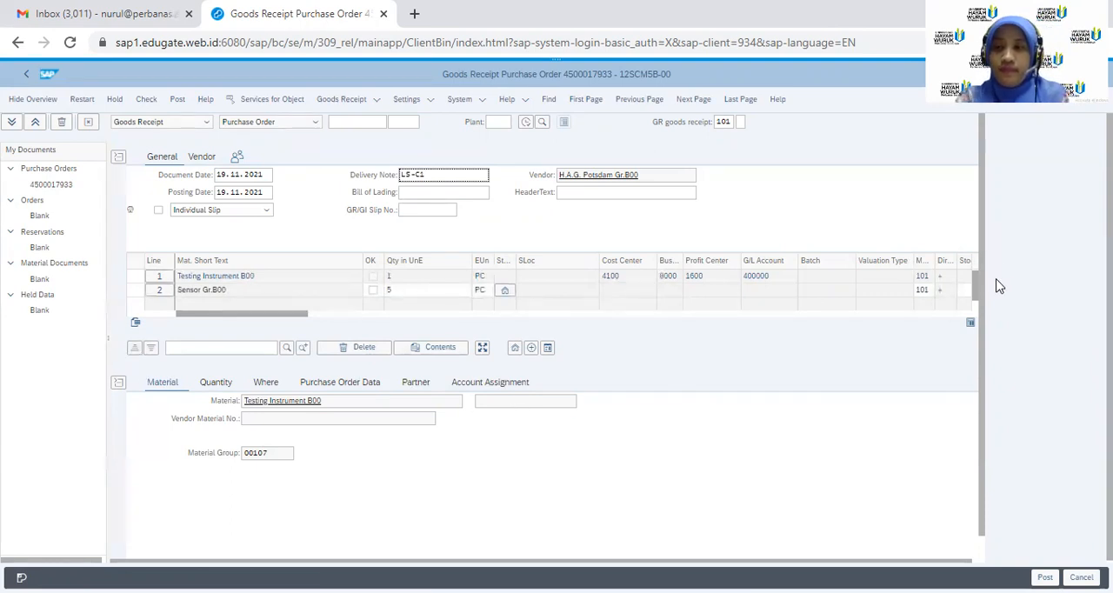
left_click(977, 304)
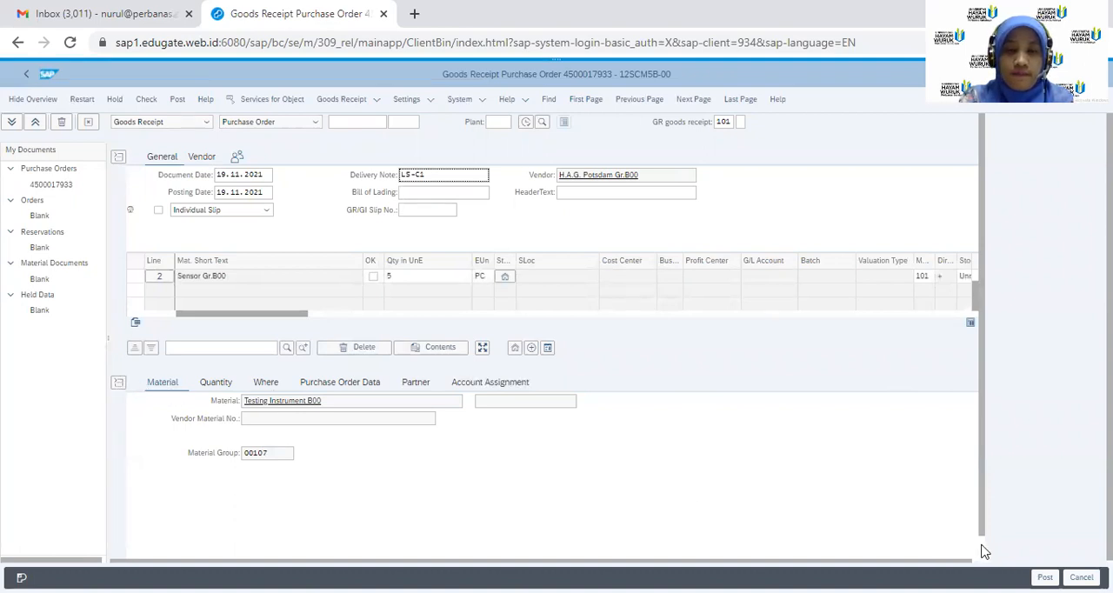
scroll(984, 549, "down", 1)
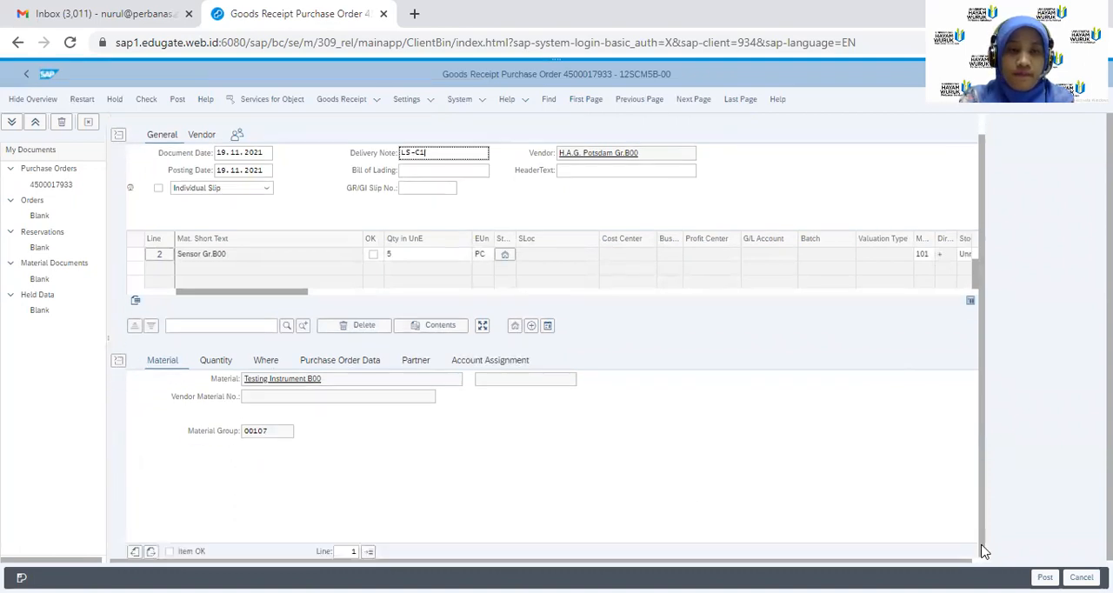
left_click(170, 553)
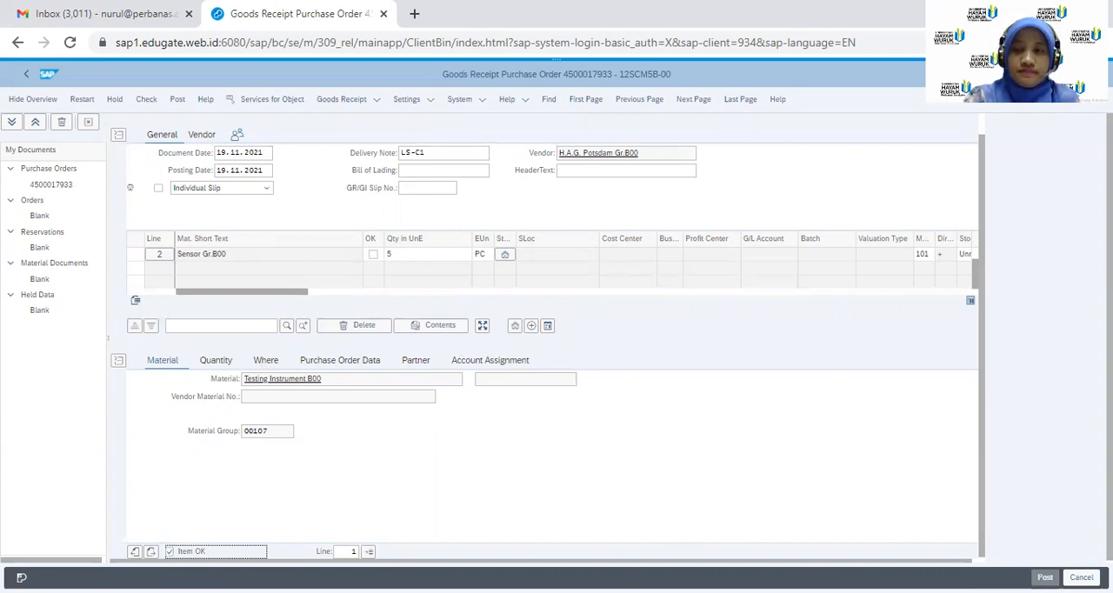
left_click(1044, 578)
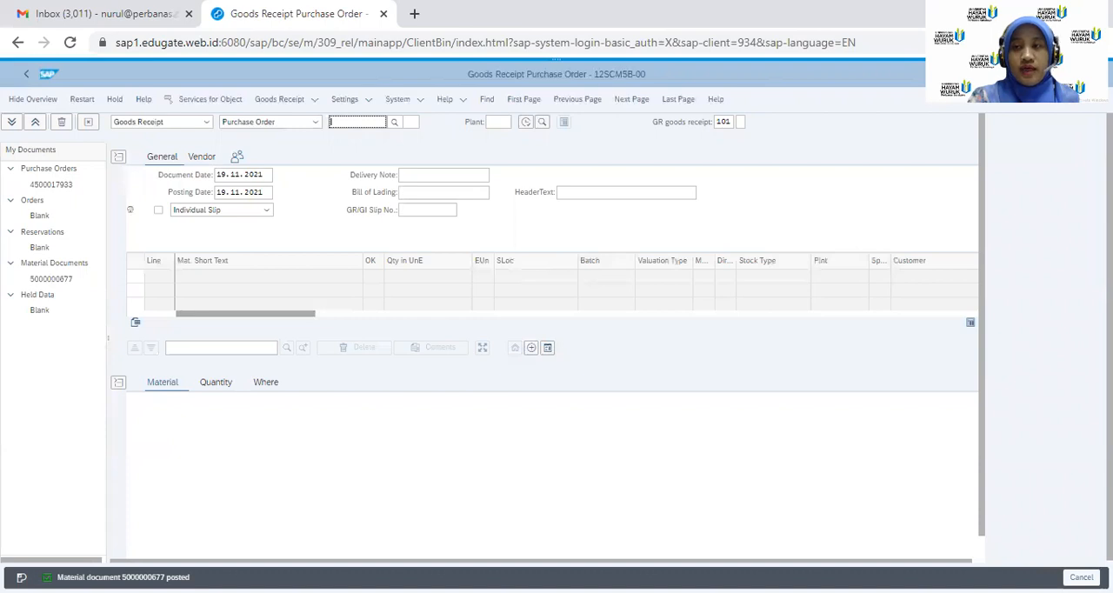
Start incoming invoice entry with transaction MIRO, setting invoice date 19.11.2021 and reference RE-C100
type("/nmir")
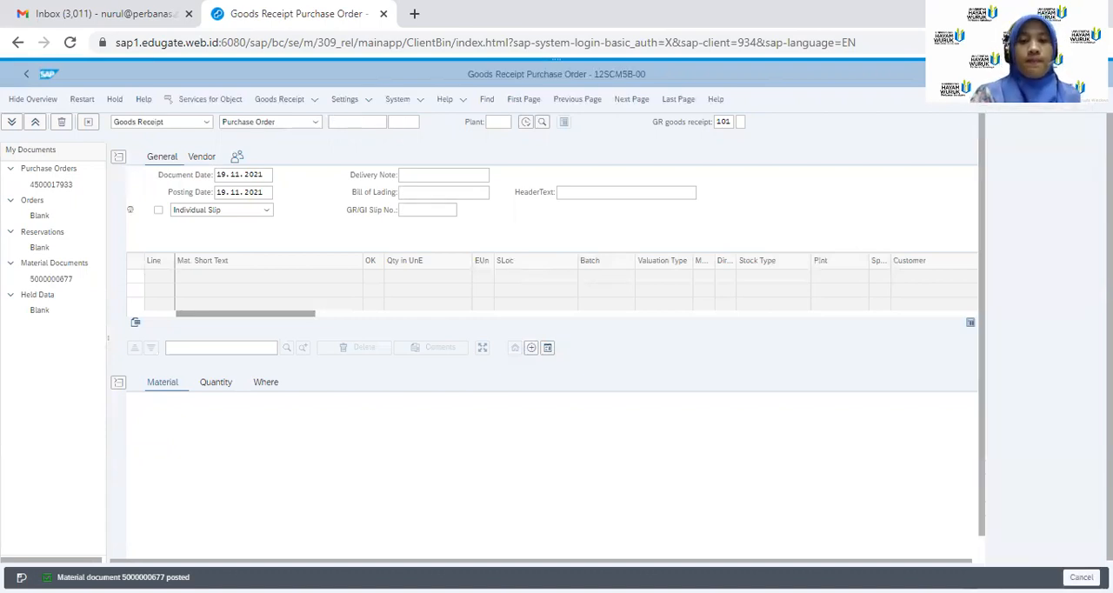
key("Return")
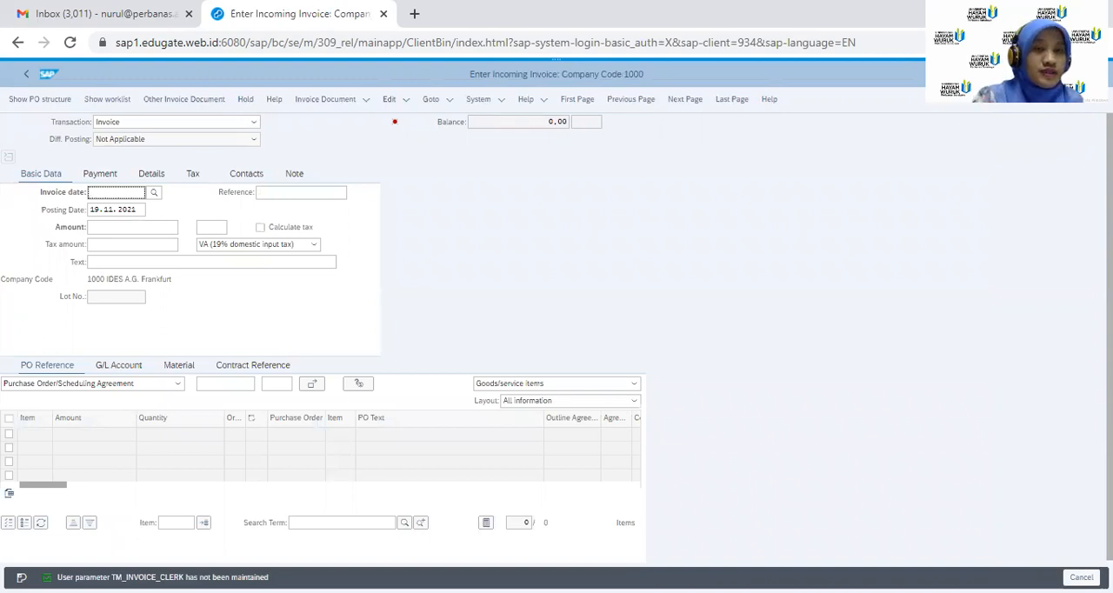
left_click(153, 194)
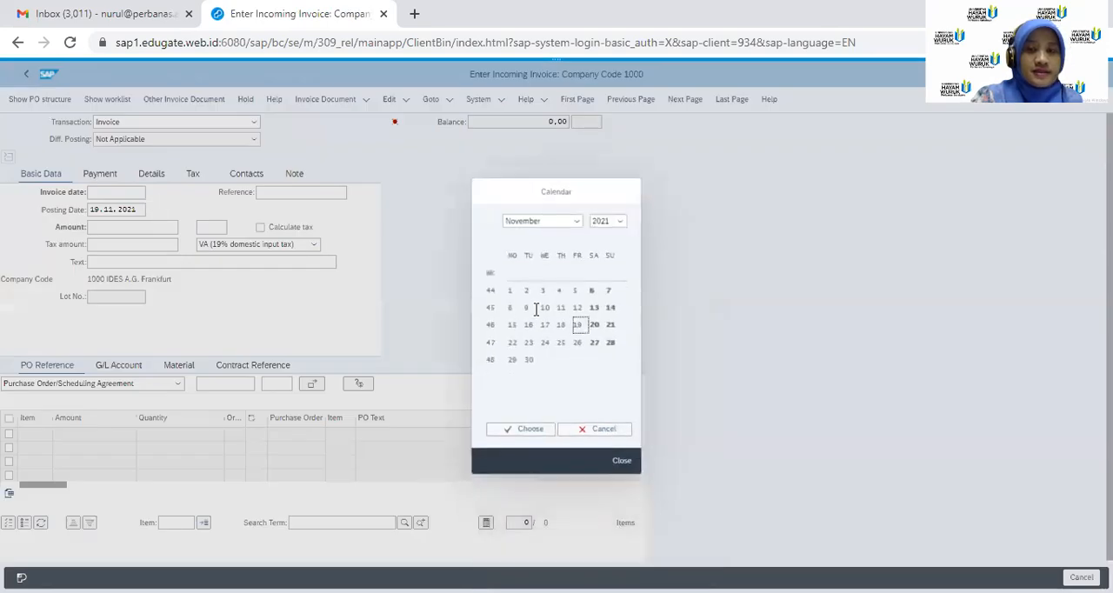
left_click(513, 435)
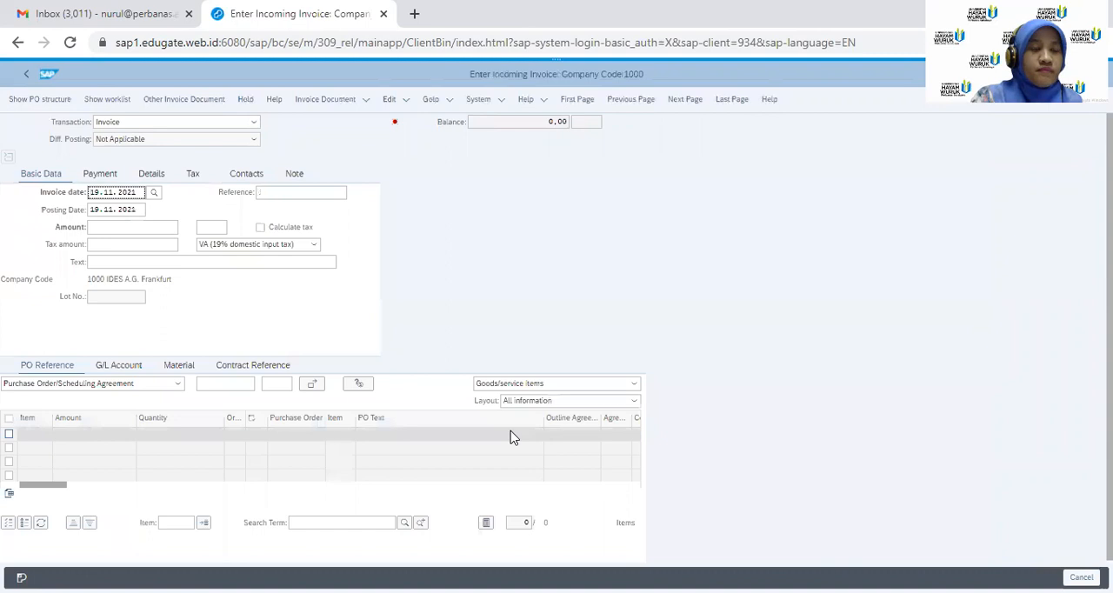
left_click(297, 192)
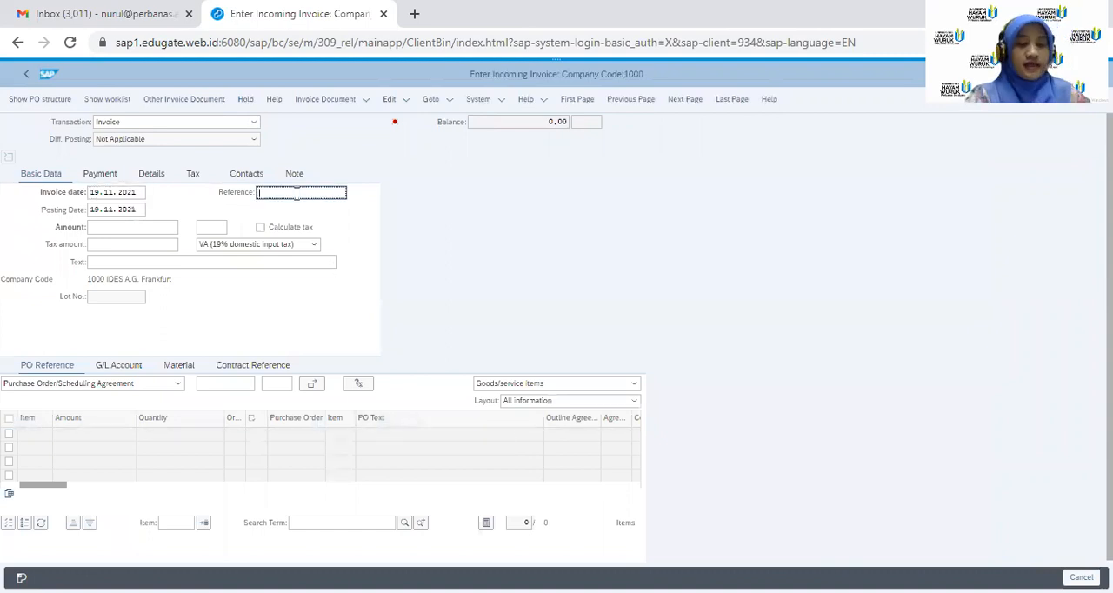
type("RE-C")
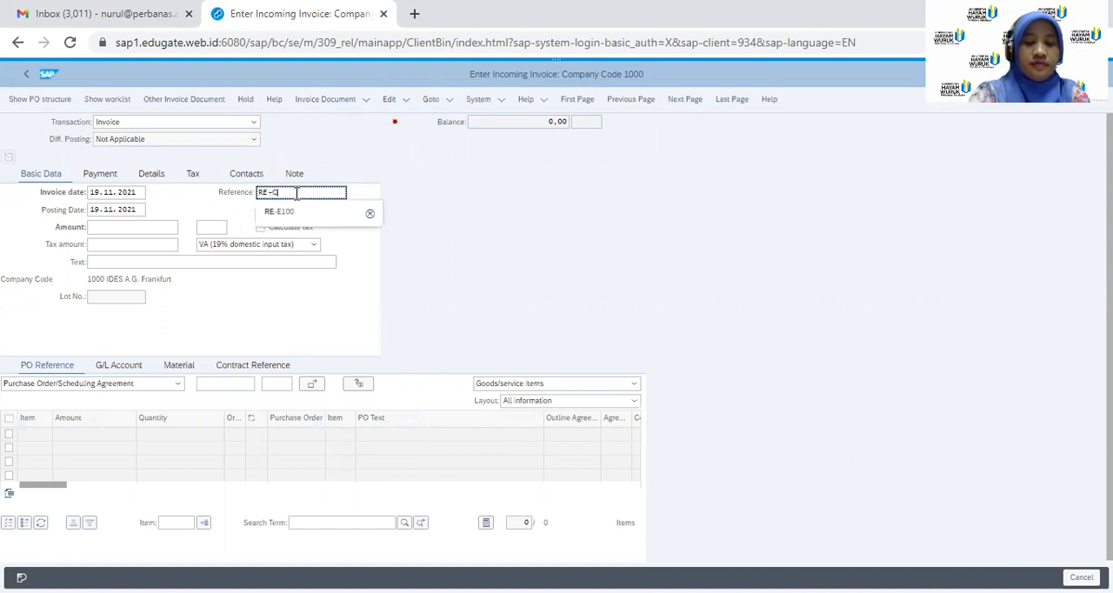
type("100")
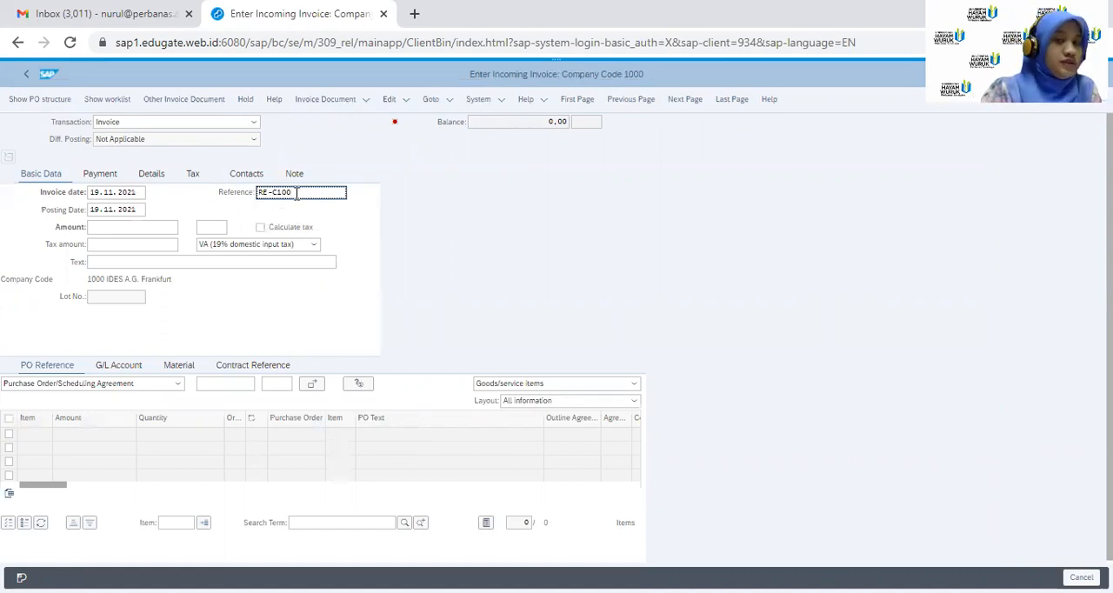
Set the invoice amount to 572 and the tax amount to 52 with tax code 1I (Input tax 10%)
left_click(148, 226)
type("572")
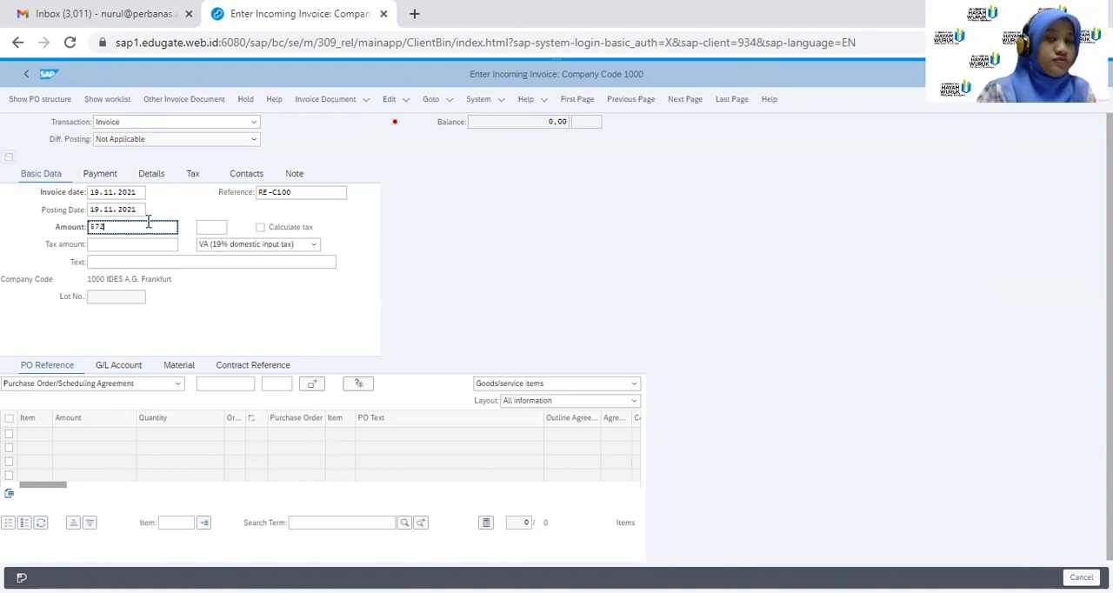
left_click(122, 246)
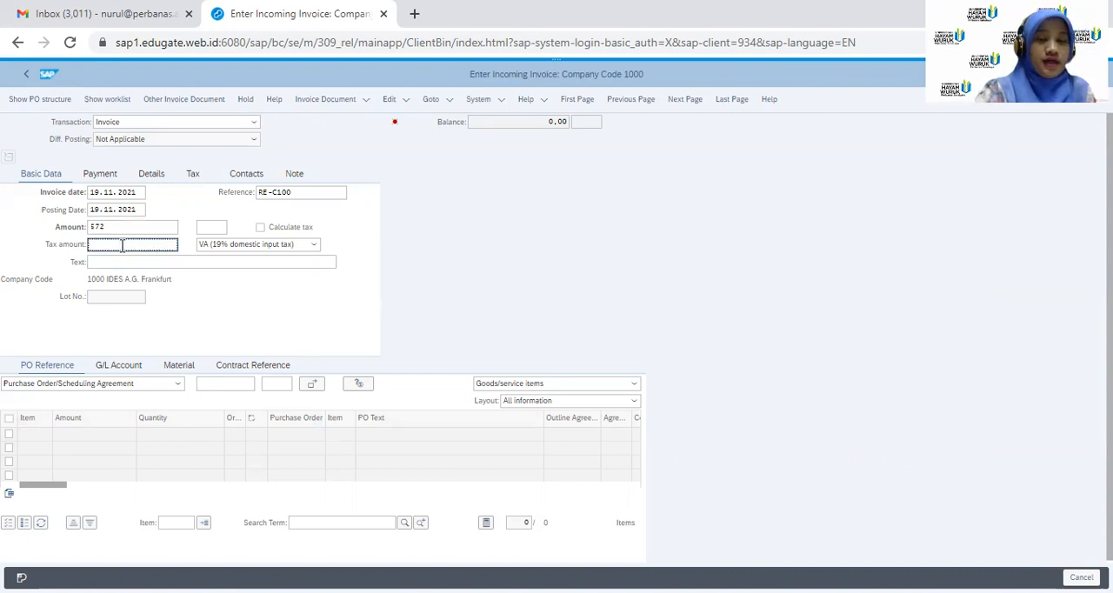
type("52")
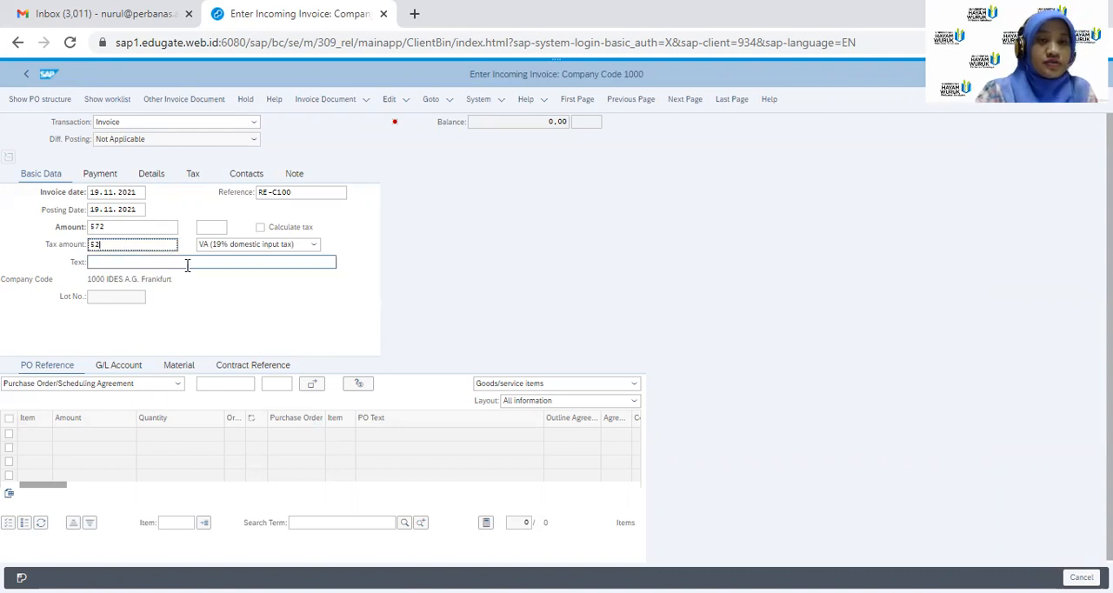
left_click(315, 247)
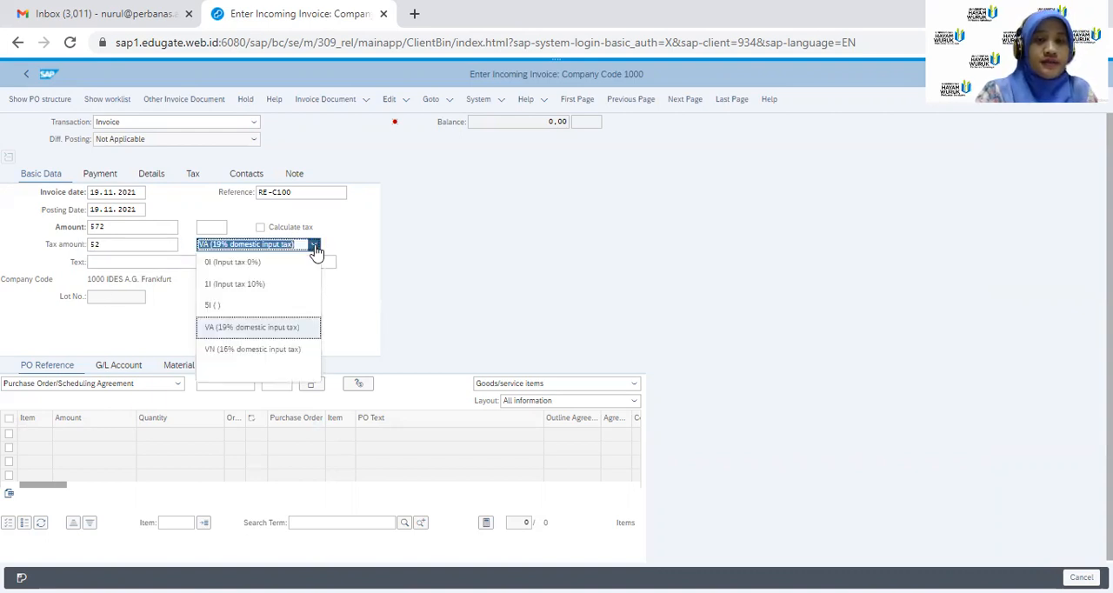
left_click(266, 285)
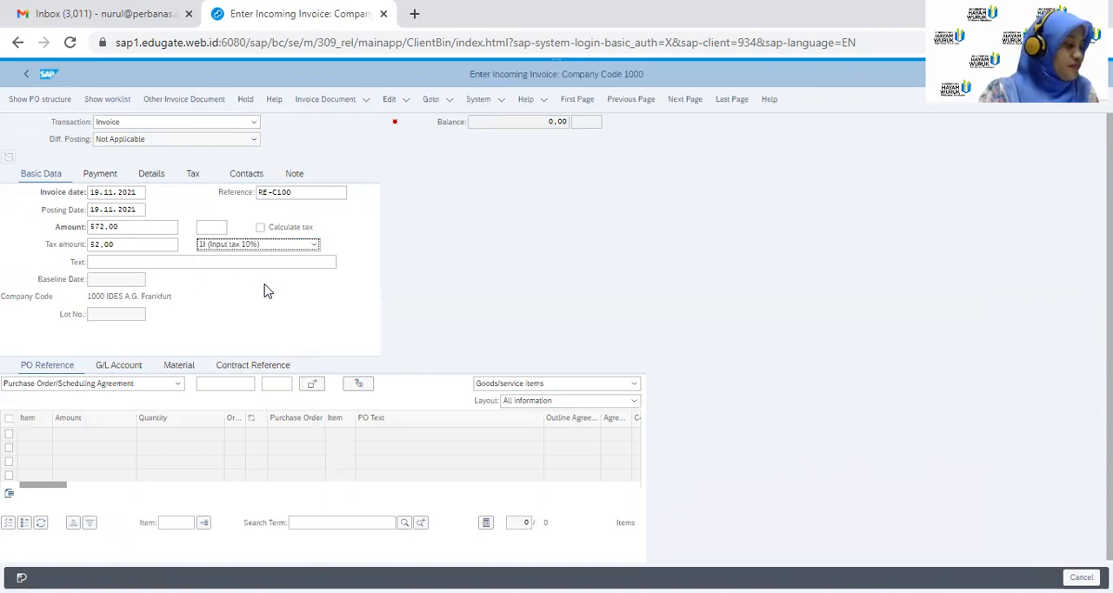
Enter the saved purchase order's number as the invoice's PO reference and load its items
left_click(218, 386)
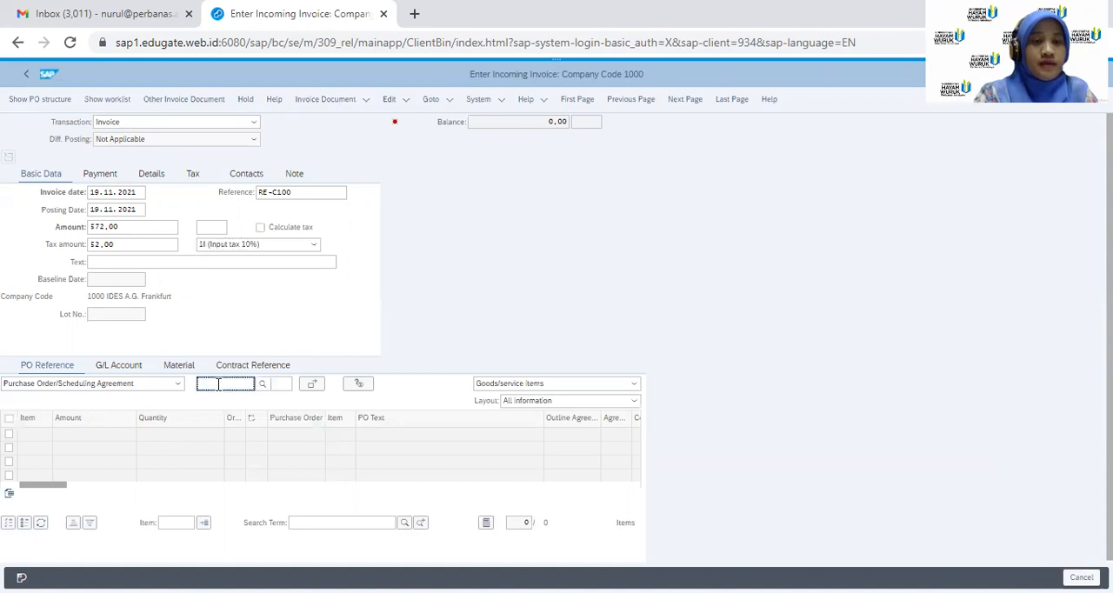
type("4500017")
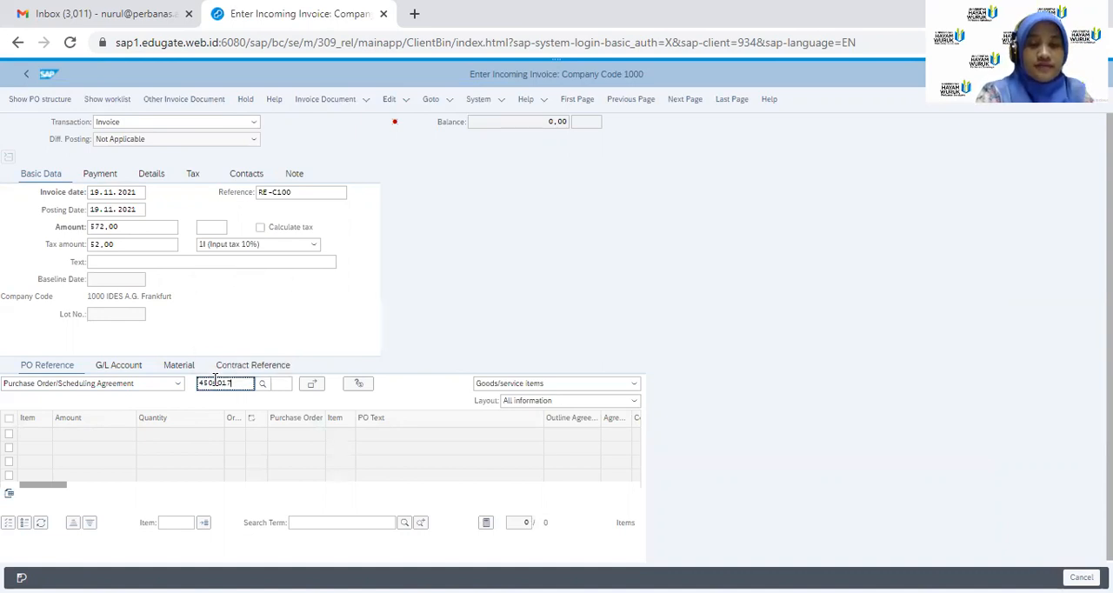
type("933")
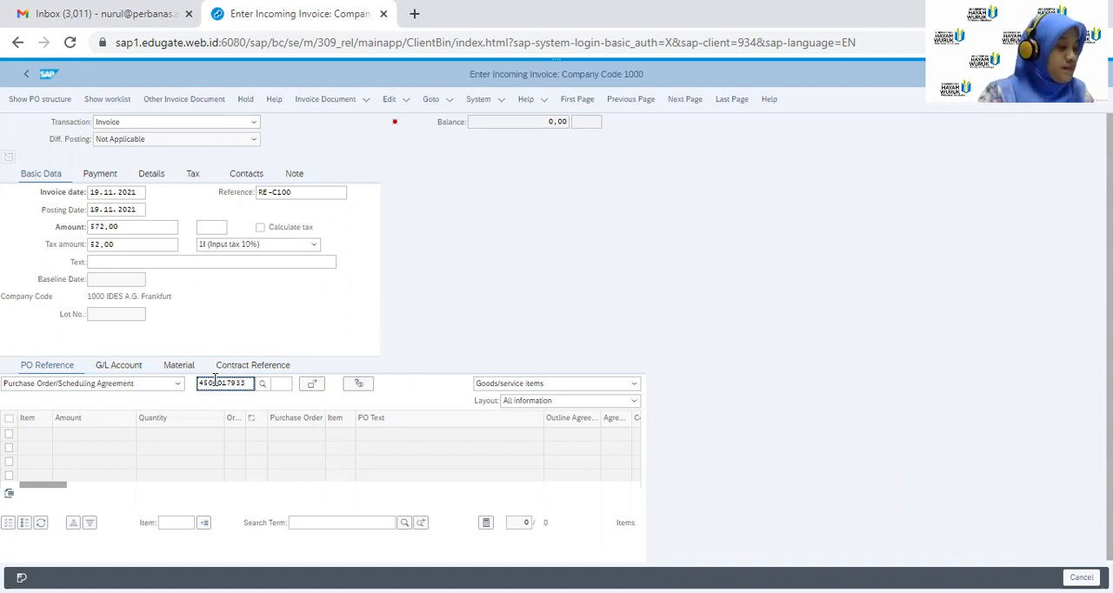
key("Return")
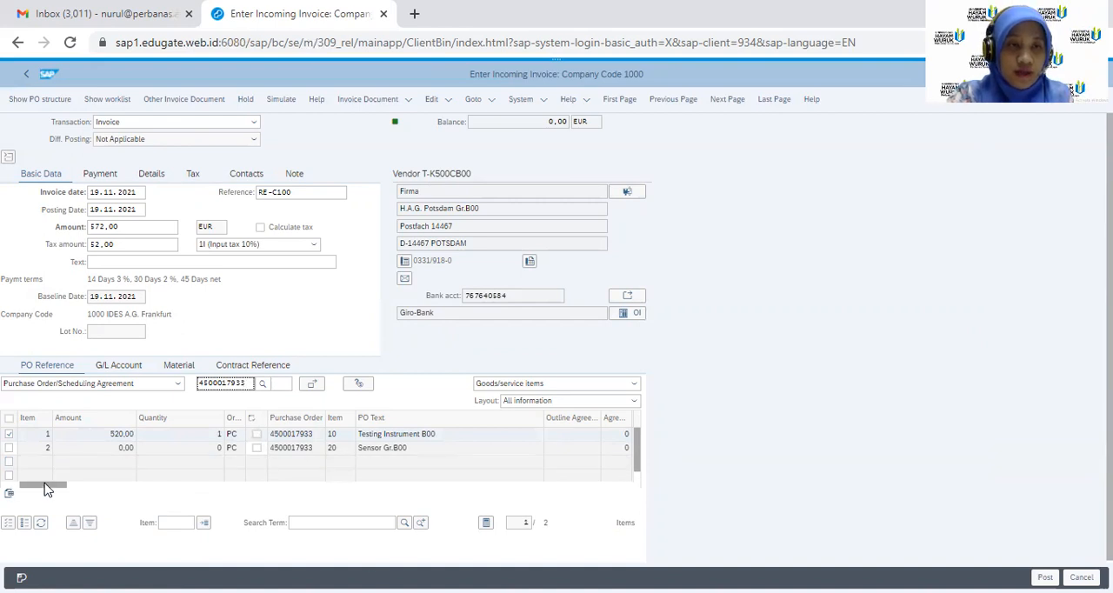
Examine the account assignment and tax code of the Sensor Gr.B00 invoice item
left_click_drag(47, 490, 101, 490)
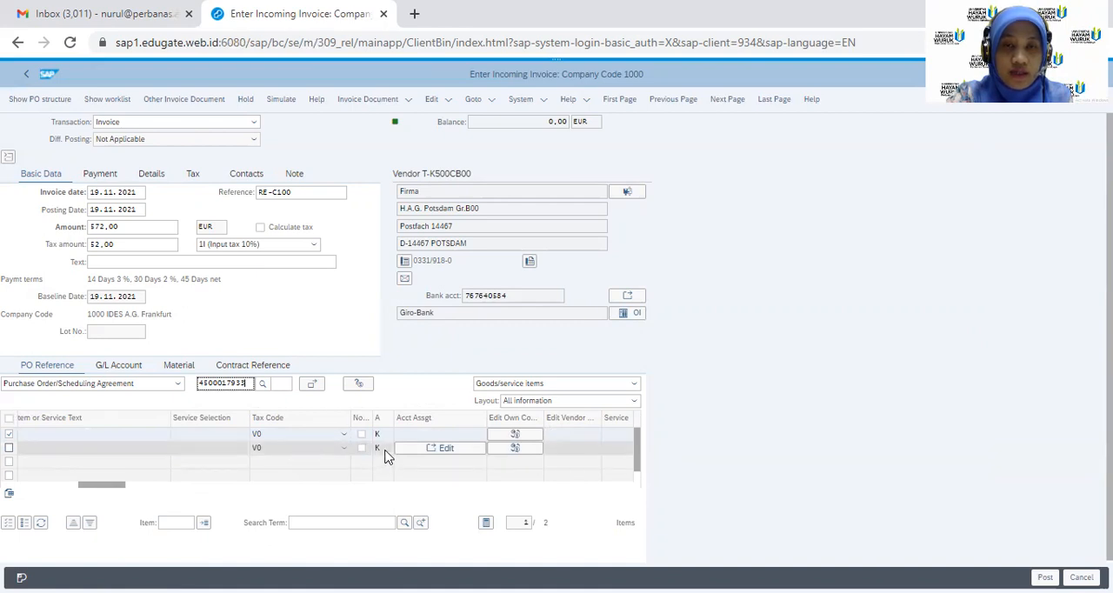
left_click(442, 448)
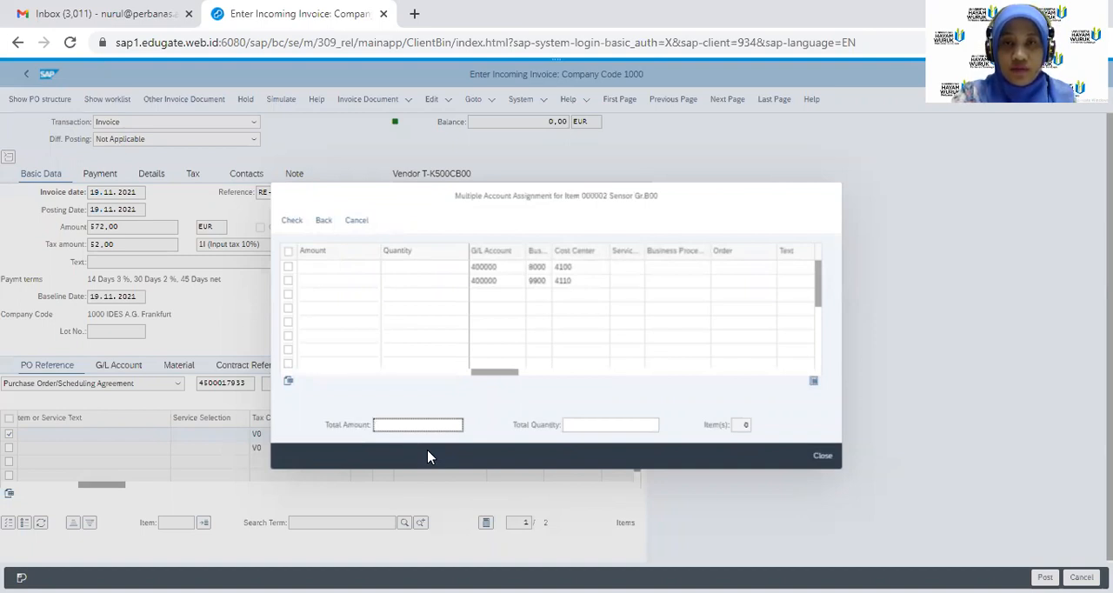
left_click(825, 458)
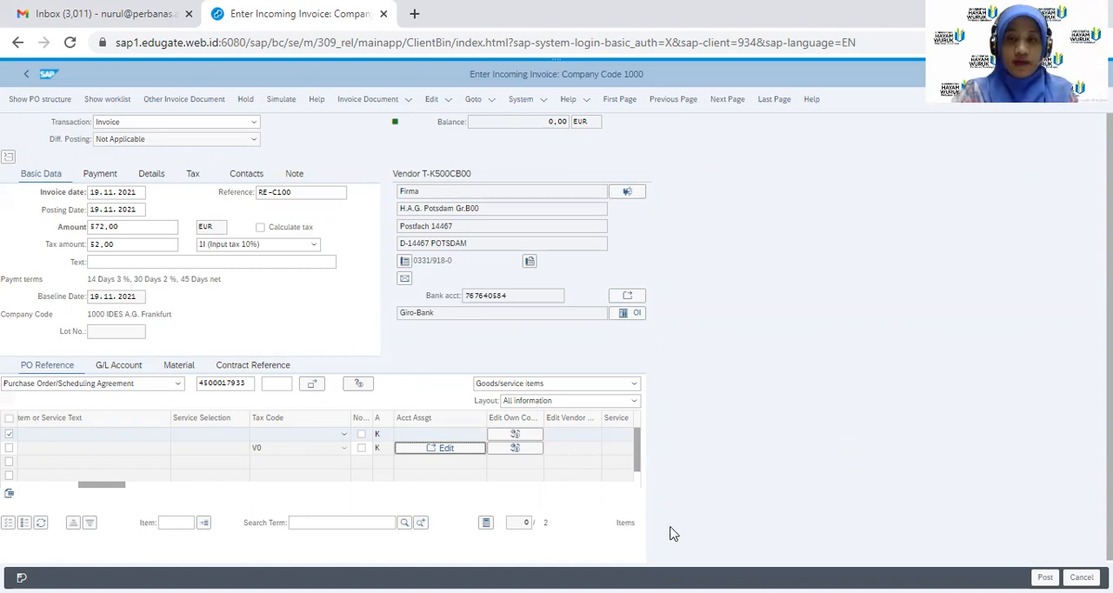
mouse_move(116, 489)
left_mouse_down()
mouse_move(48, 493)
mouse_move(109, 493)
left_mouse_up()
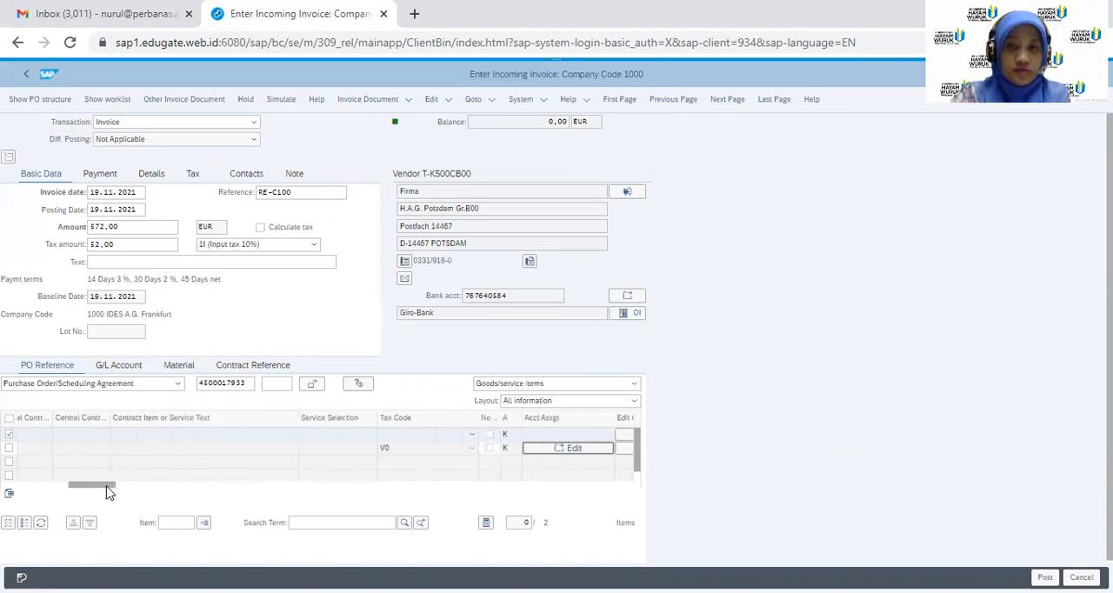
left_click(472, 453)
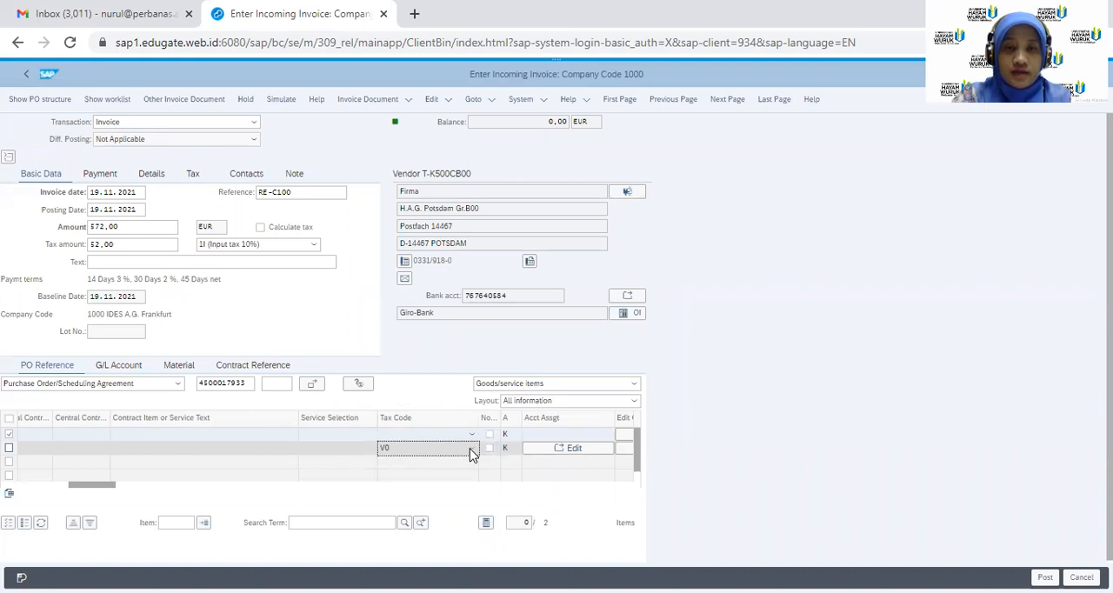
left_click(571, 449)
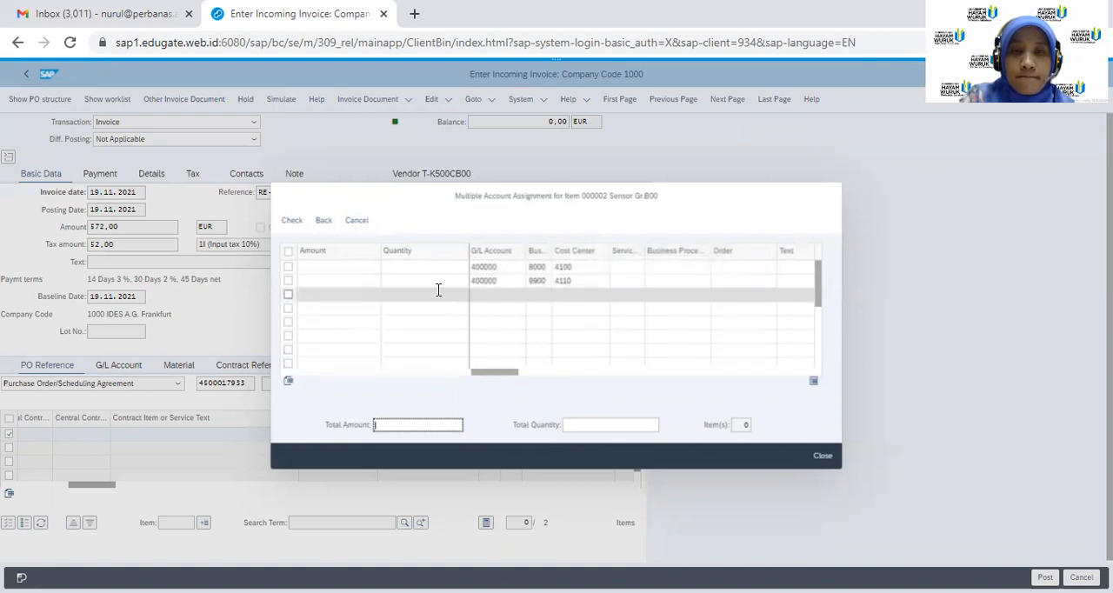
left_click(811, 459)
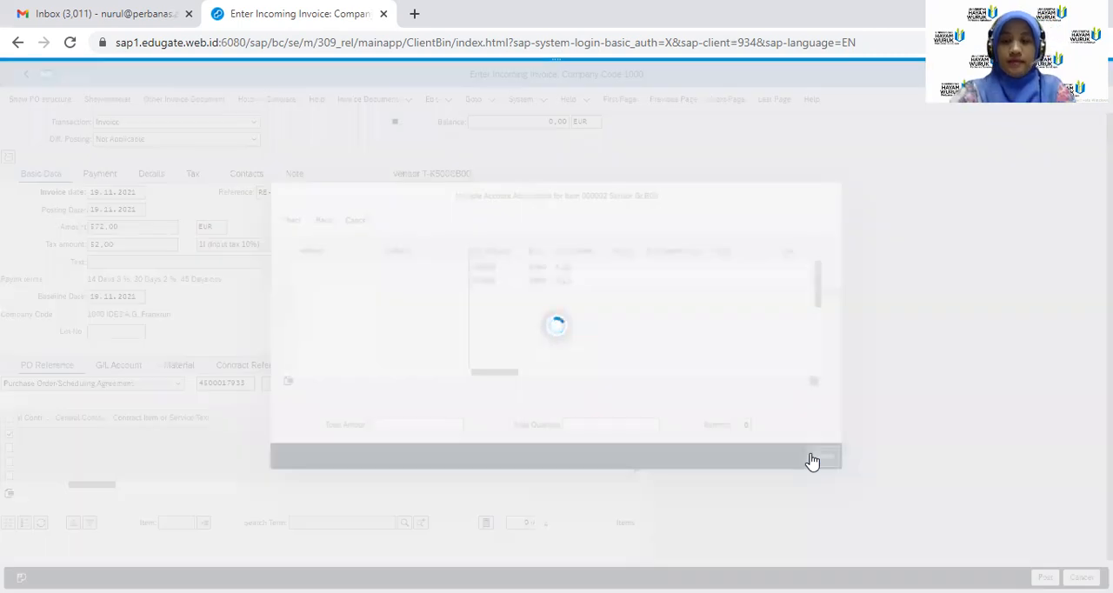
Reselect the Testing Instrument B00 item and try to post the invoice
key("ctrl+plus")
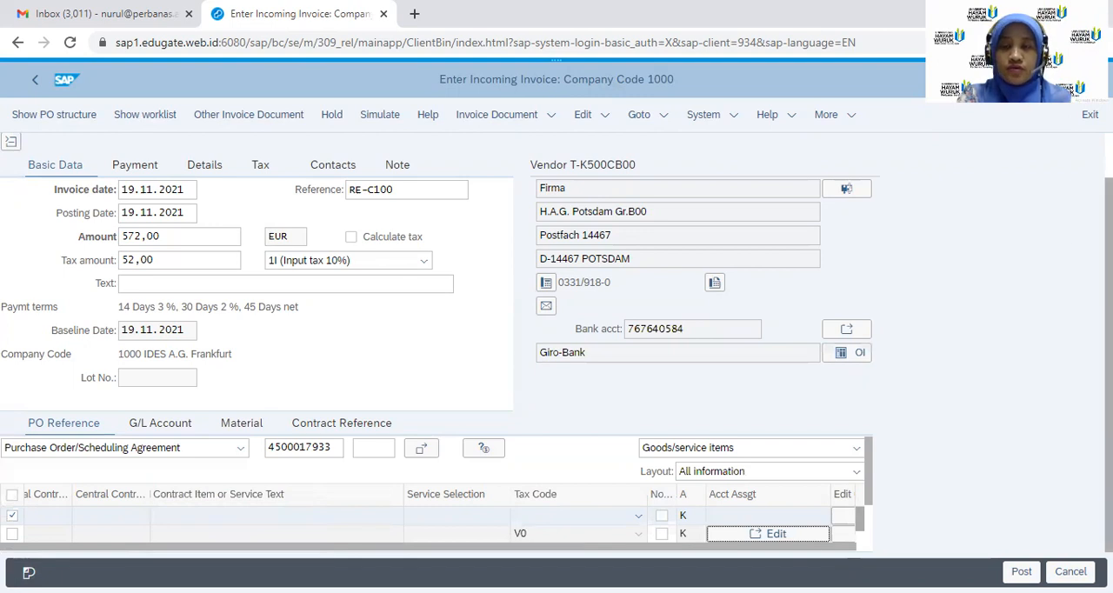
scroll(557, 344, "up", 1)
scroll(556, 343, "down", 1)
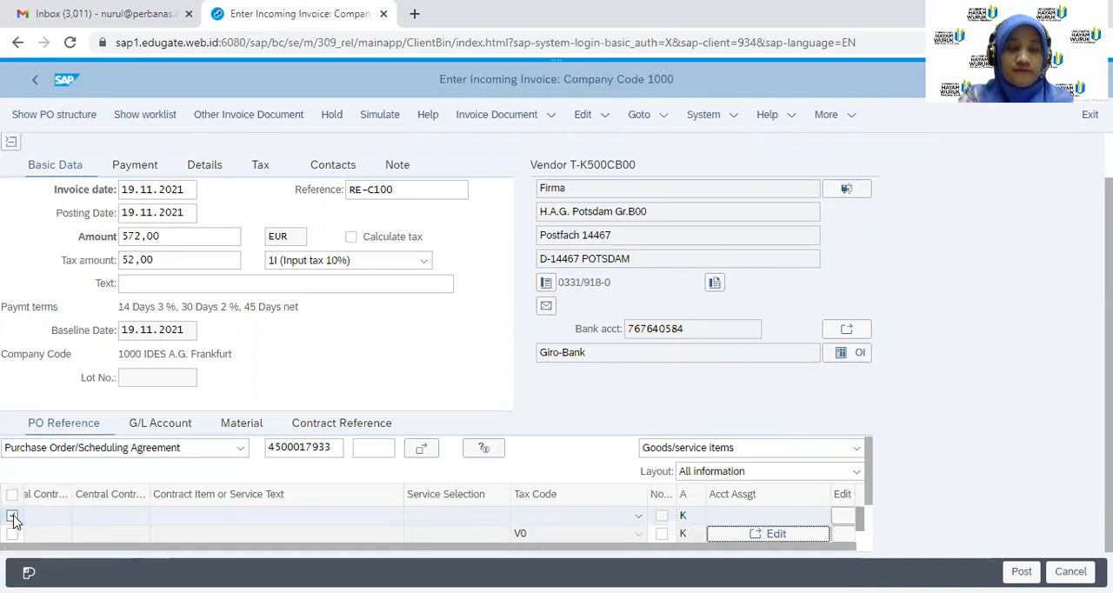
left_click(14, 521)
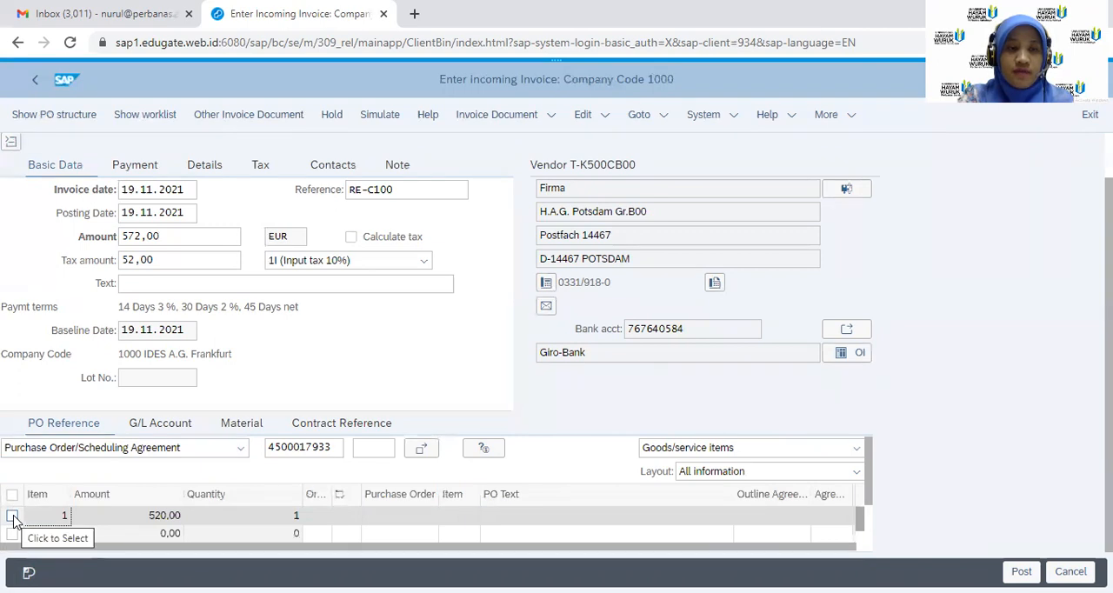
left_click(14, 520)
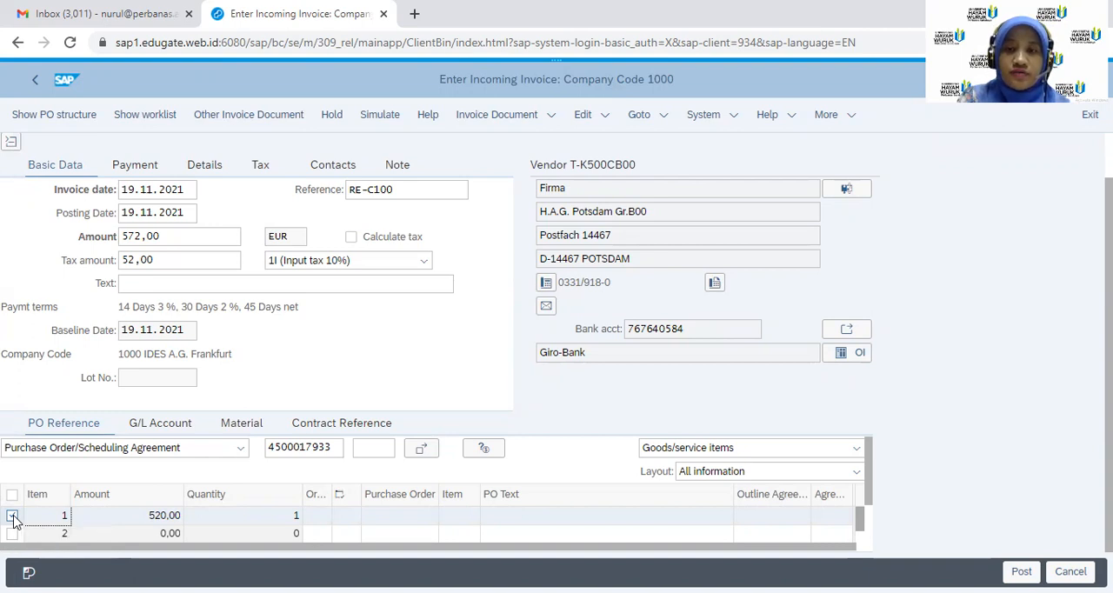
left_click(12, 517)
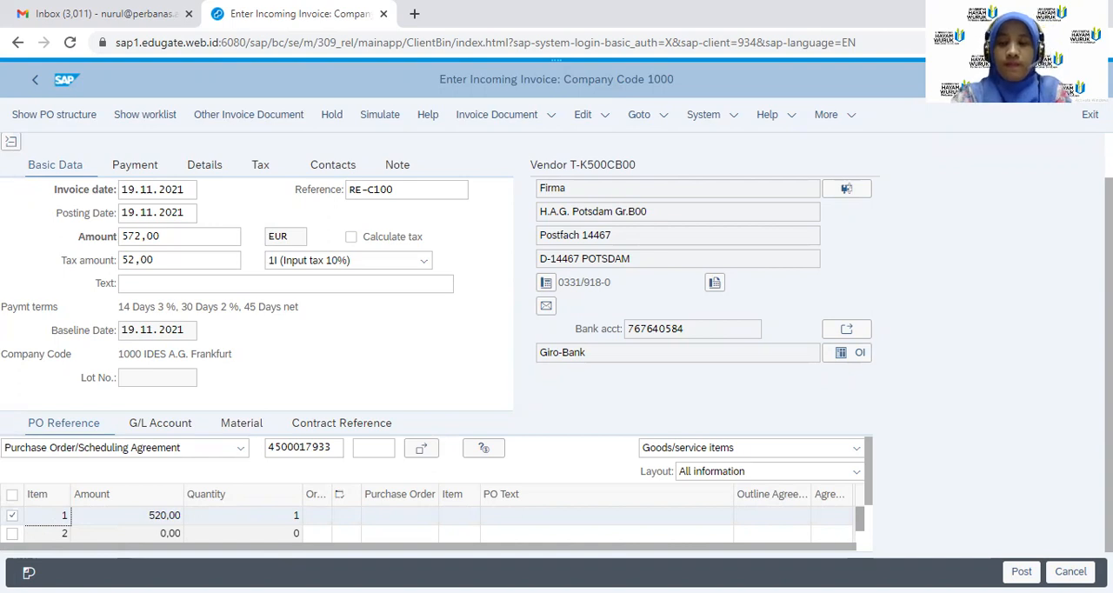
key("ctrl+minus")
key("ctrl+minus")
key("ctrl+minus")
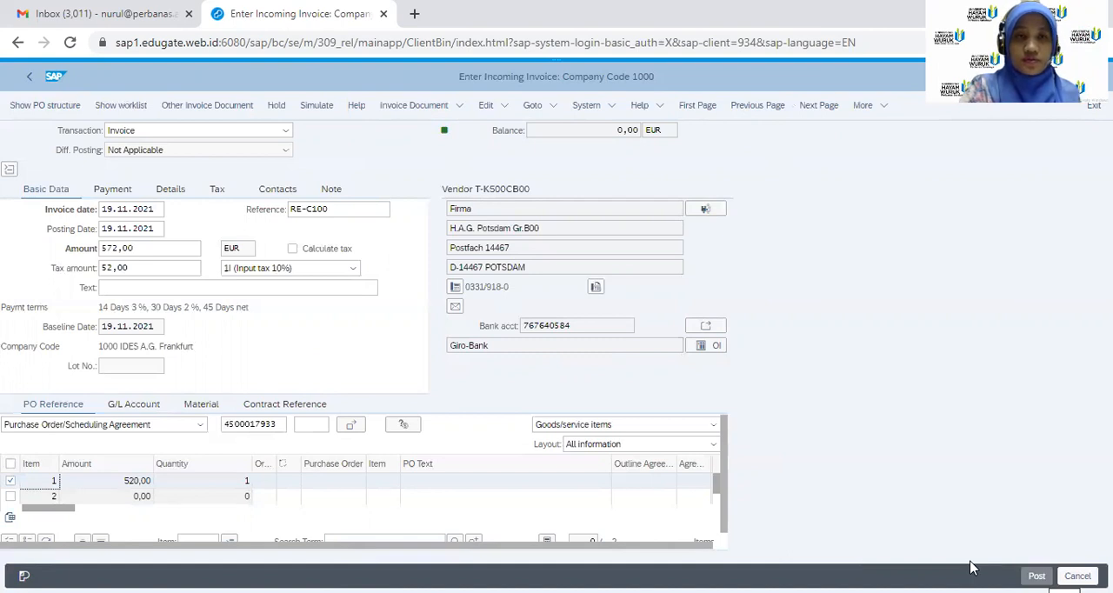
left_click(1037, 575)
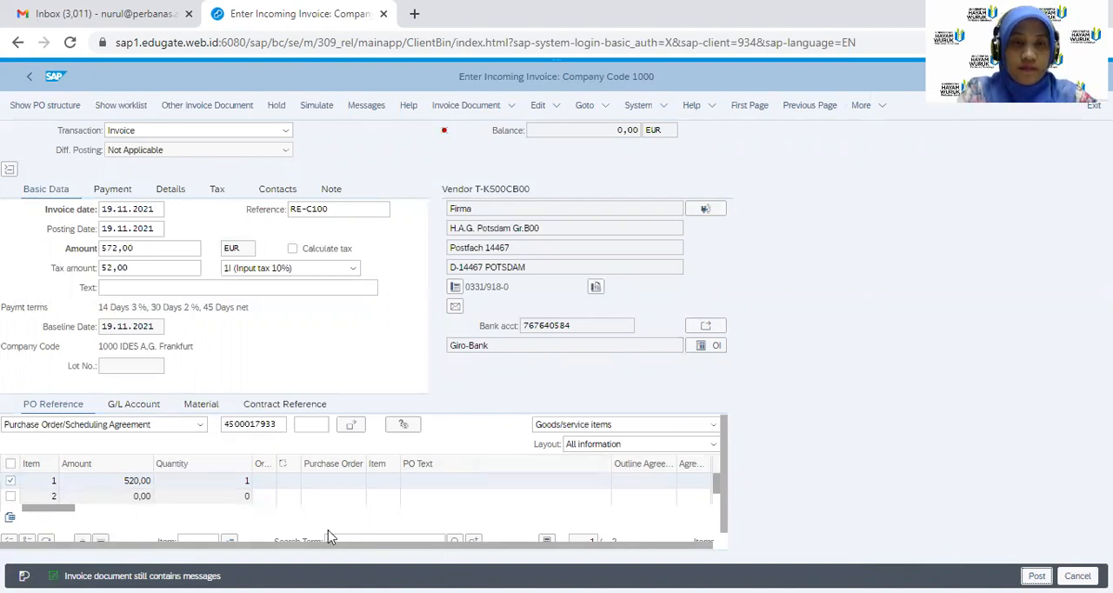
Set the Testing Instrument B00 item's tax code to 1I (Input tax 10%) and post the invoice
scroll(50, 543, "up", 1)
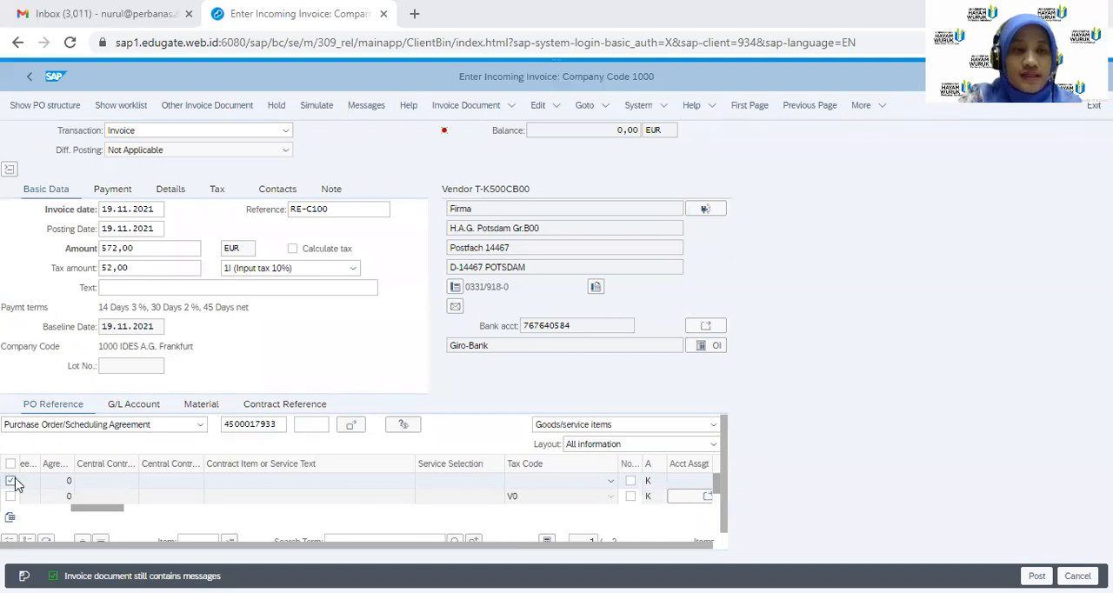
left_click(612, 485)
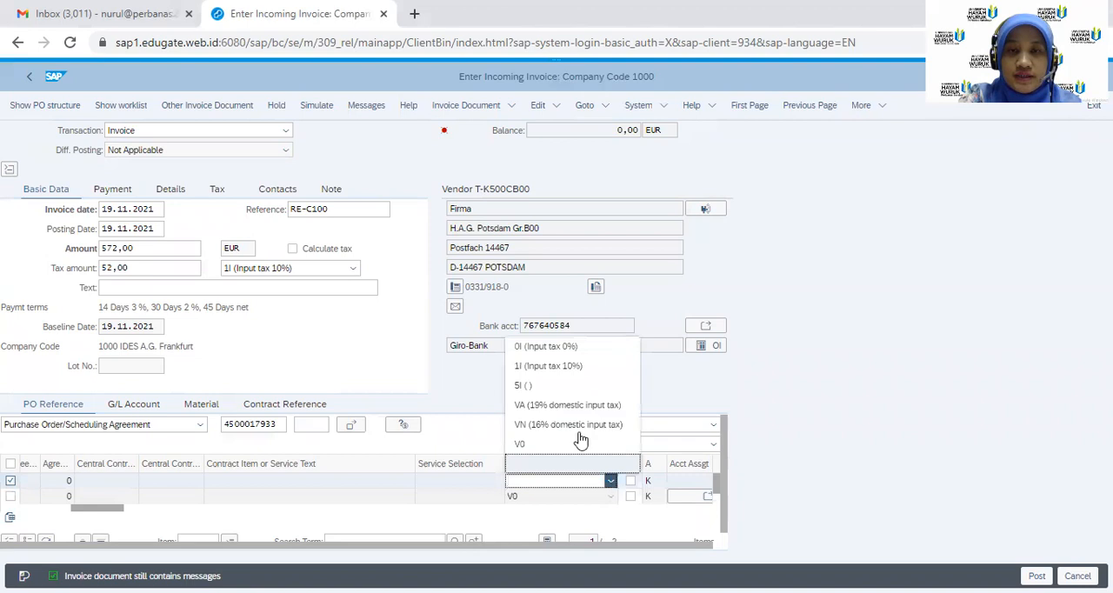
left_click(564, 369)
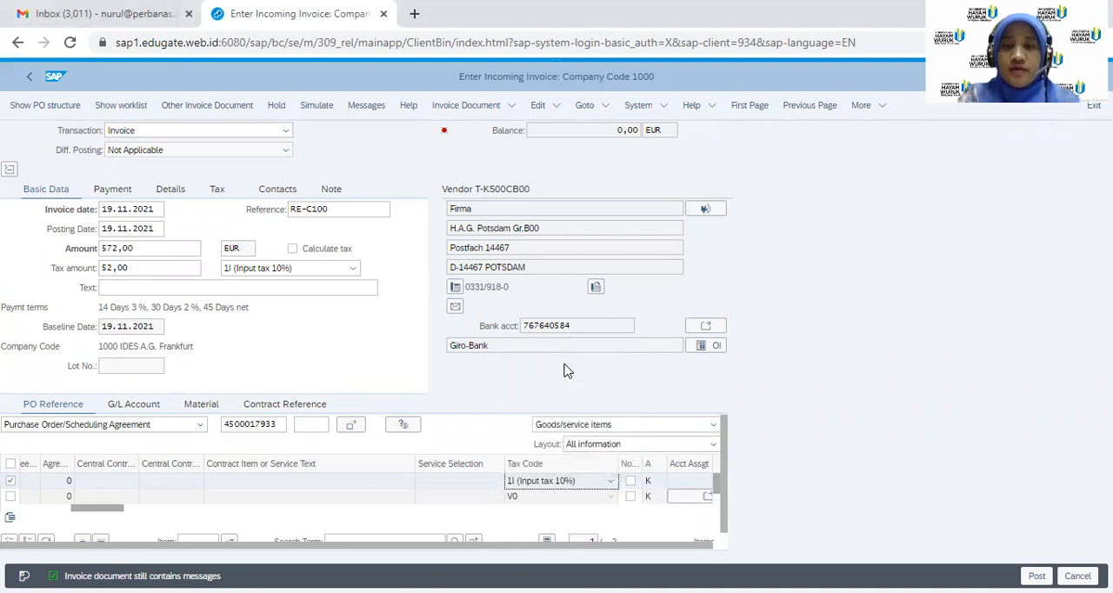
key("Return")
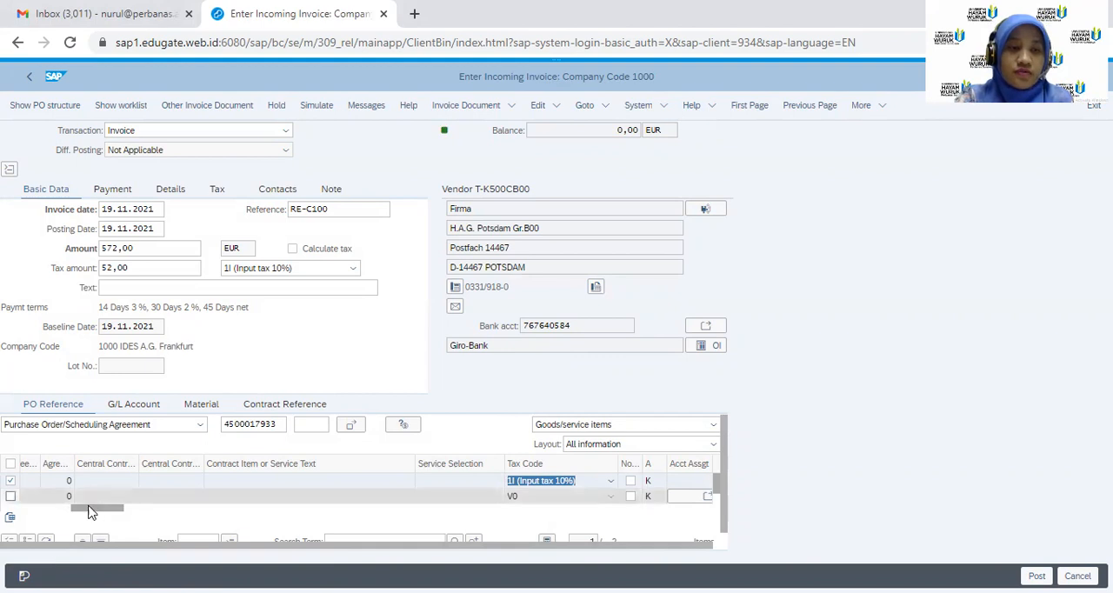
left_click_drag(82, 517, 8, 520)
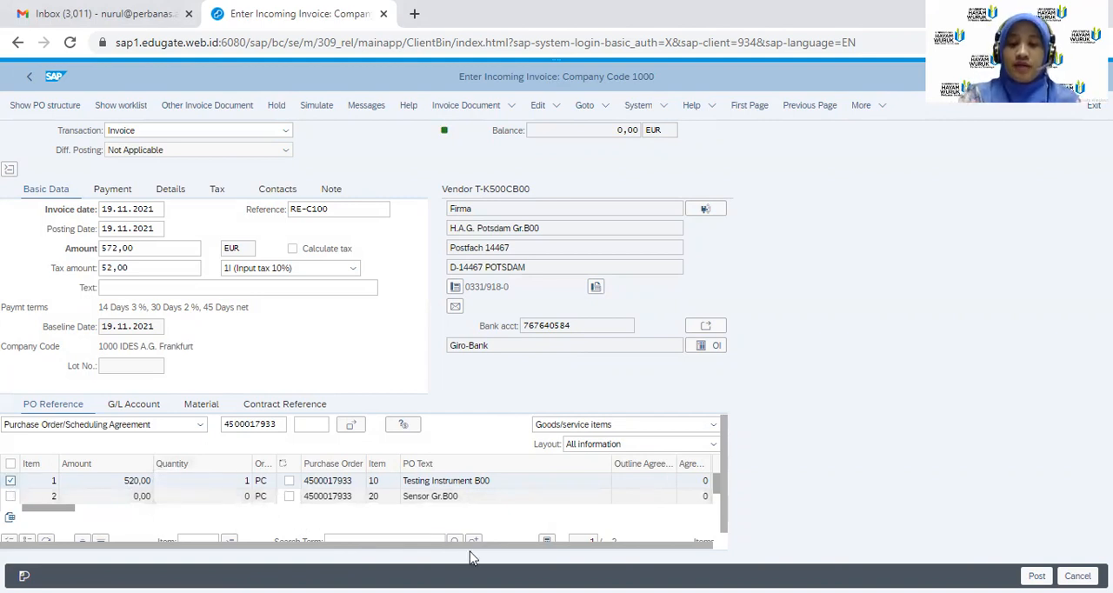
left_click(1078, 567)
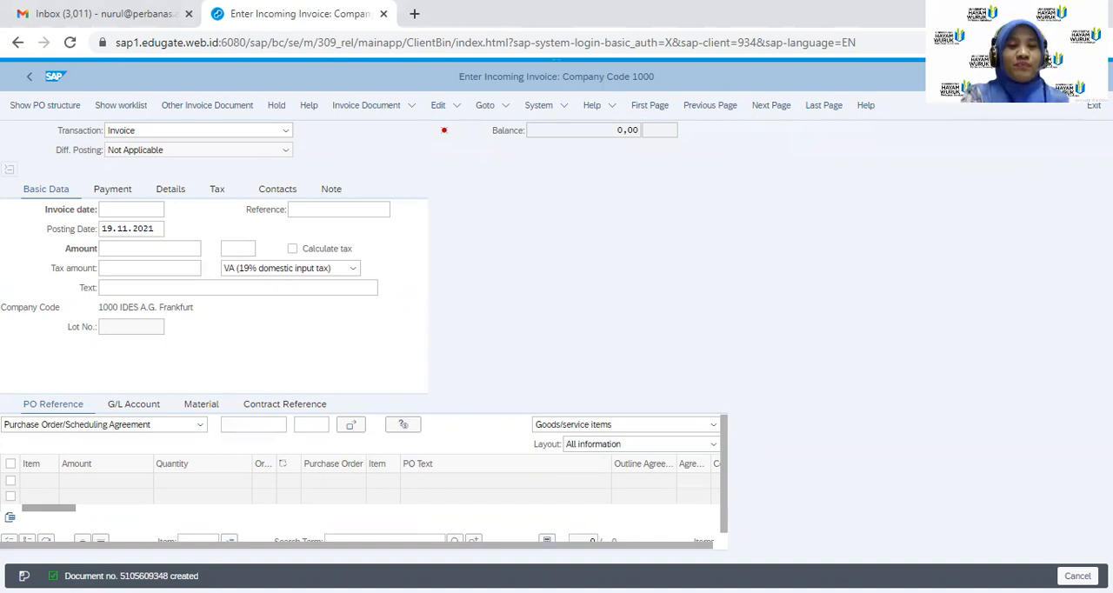
Start the second incoming invoice with invoice date 19.11.2021 and reference RE-C200
left_click(123, 213)
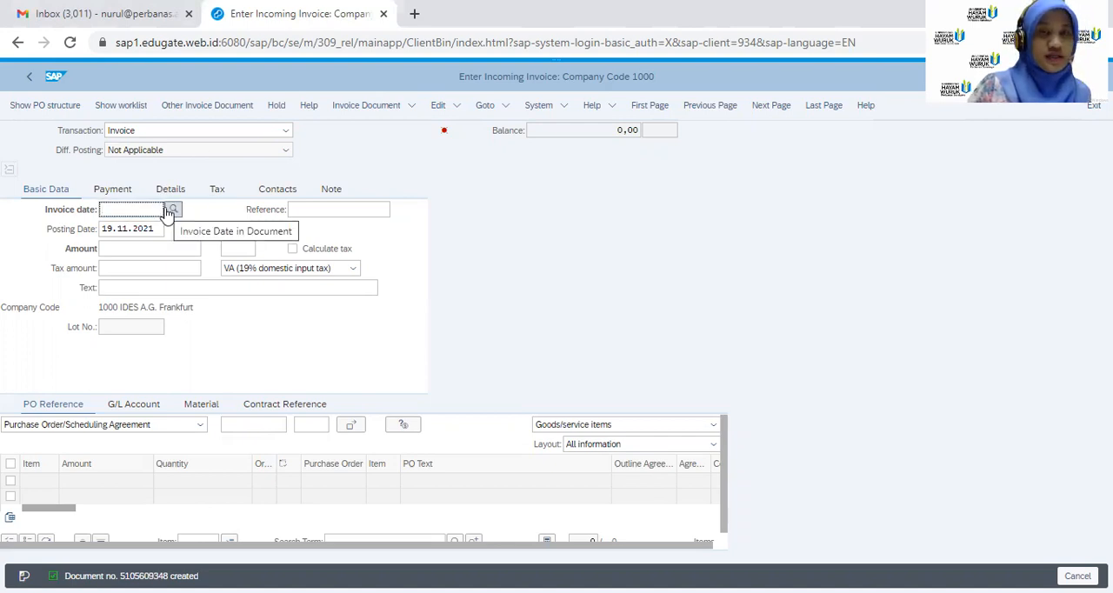
left_click(170, 210)
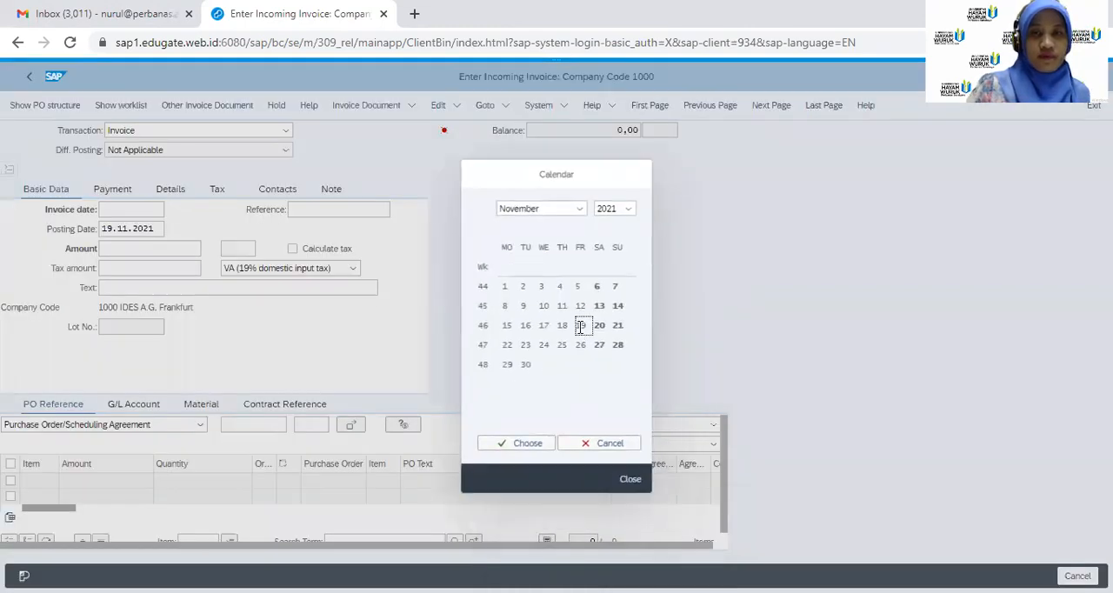
left_click(518, 444)
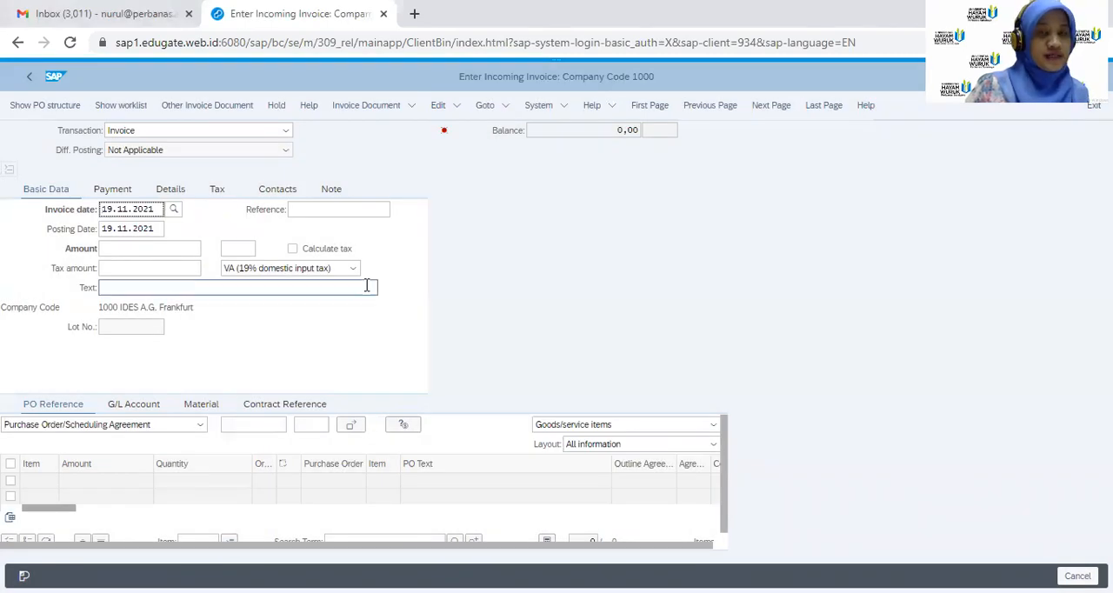
left_click(346, 210)
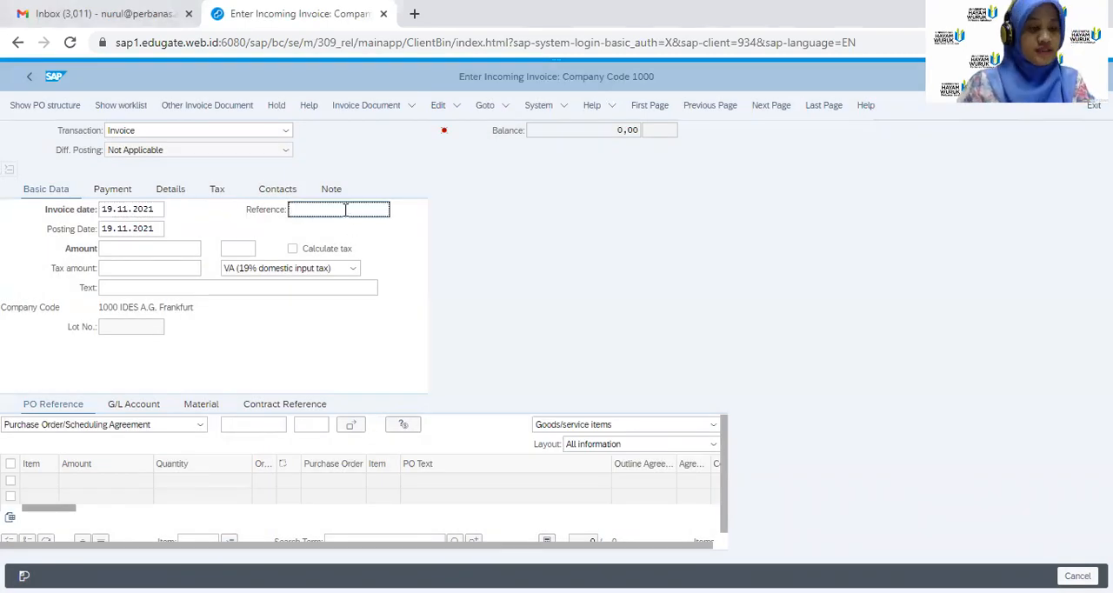
type("RE")
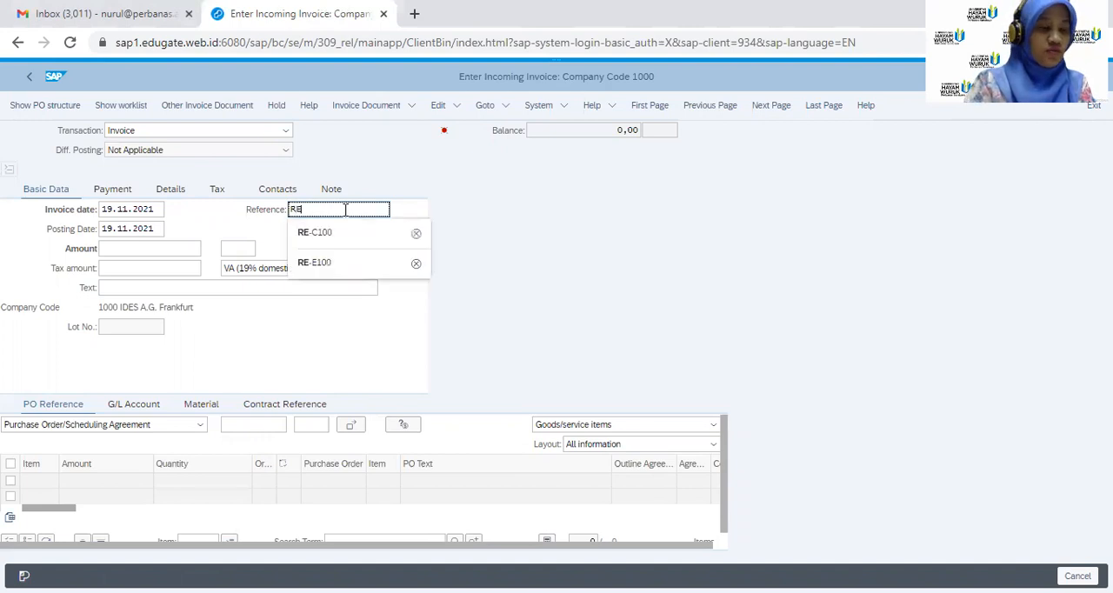
type("-C")
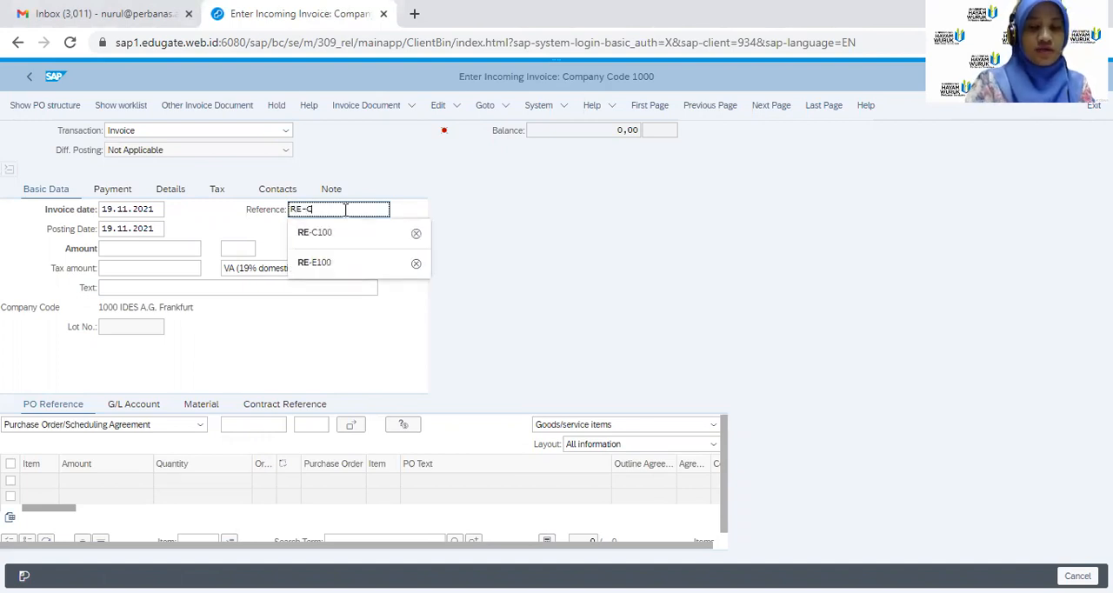
type("200")
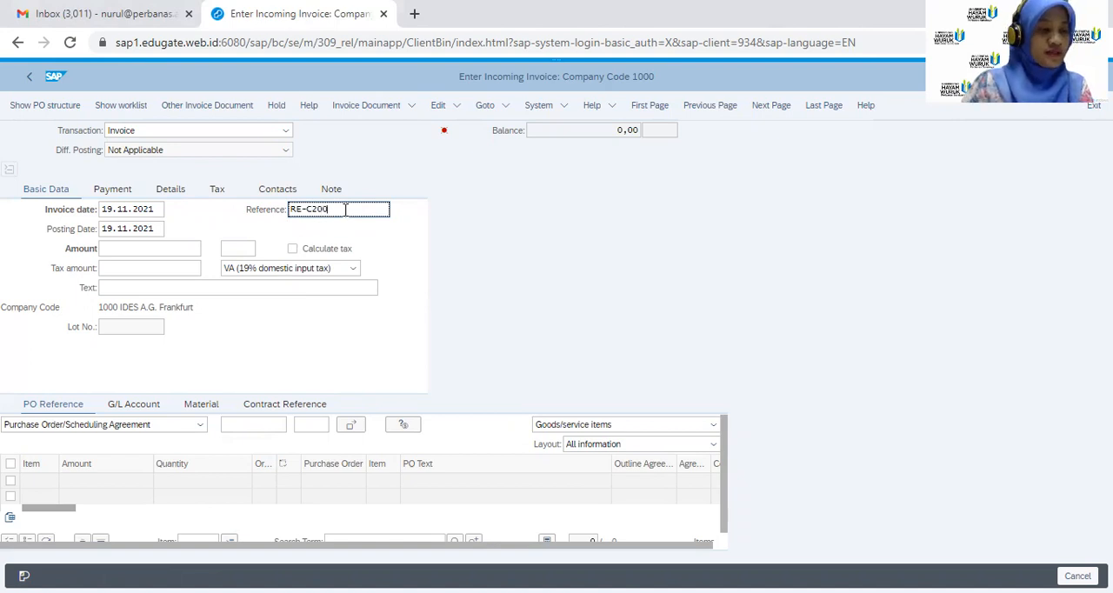
Set the invoice amount to 82,5 and the tax amount to 7,5 with tax code 1I (Input tax 10%)
left_click(160, 246)
type("8")
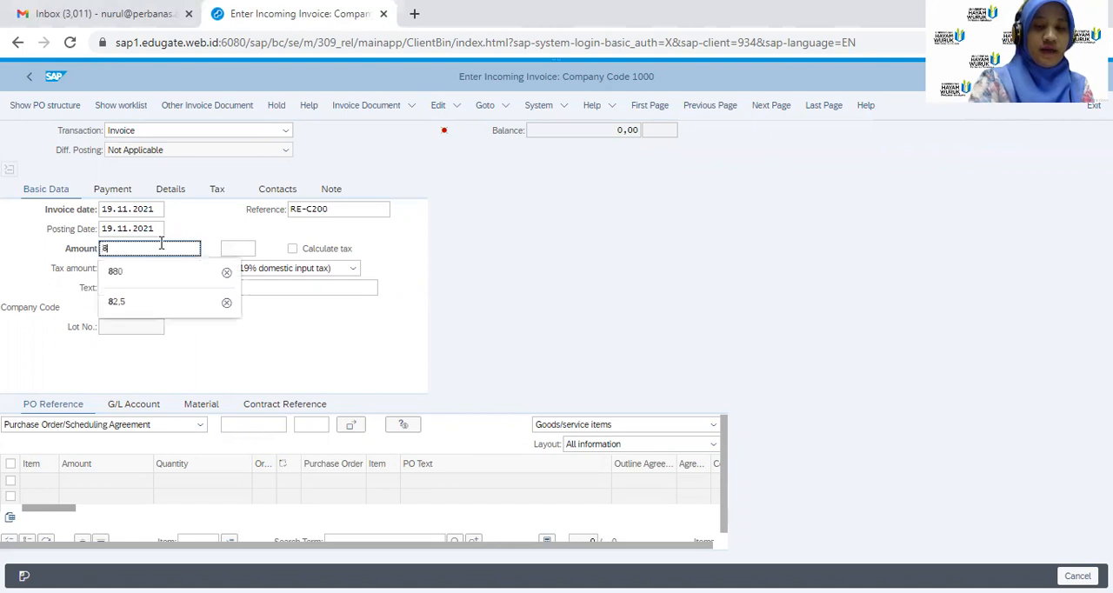
type("2,5")
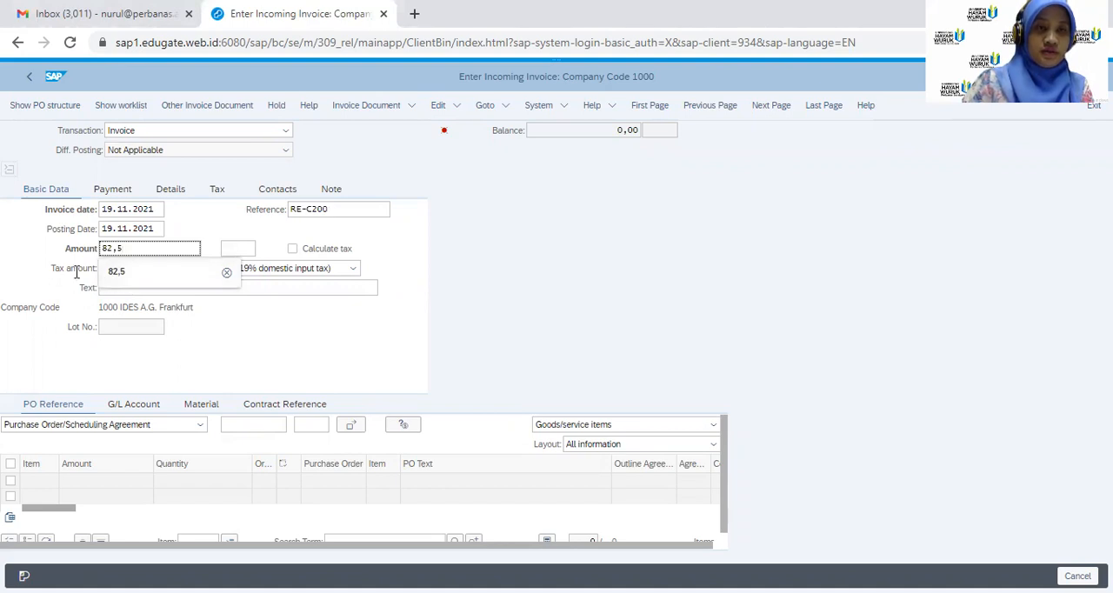
left_click(228, 275)
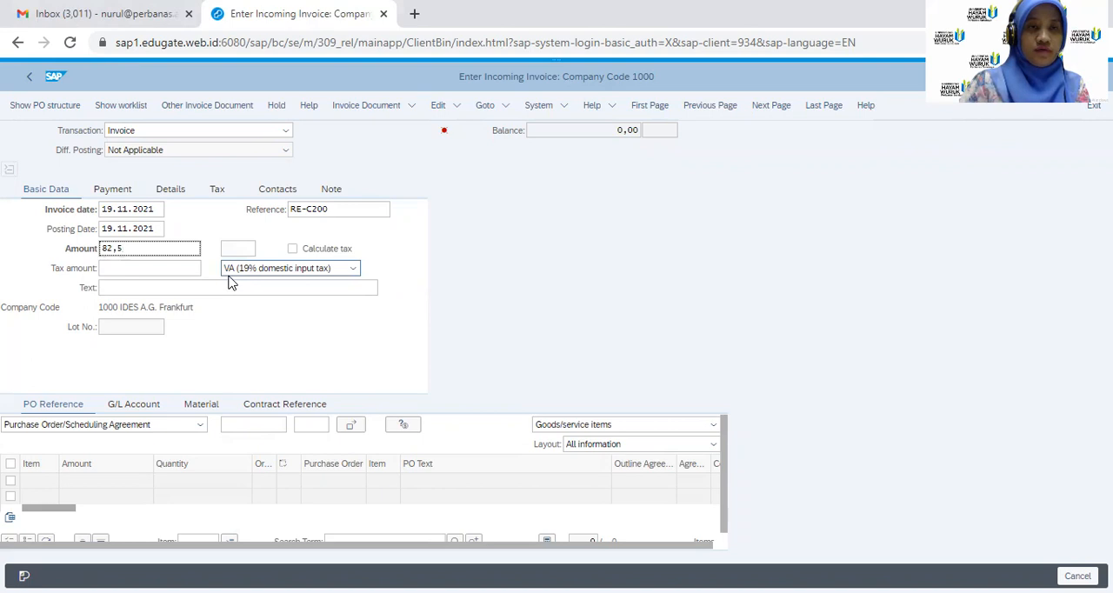
left_click(130, 262)
type("7,5")
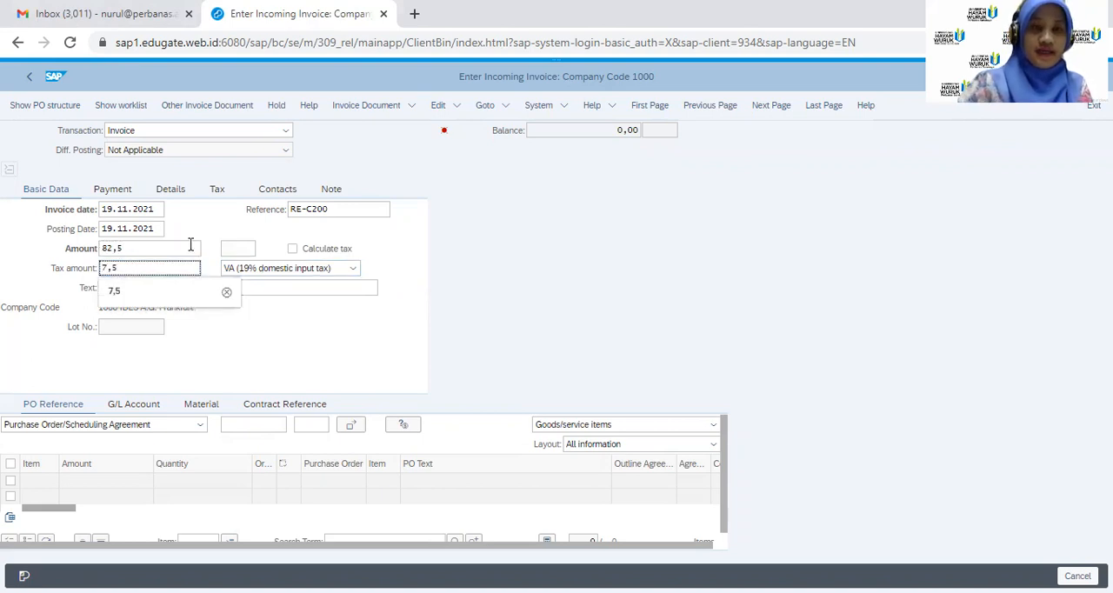
left_click(353, 270)
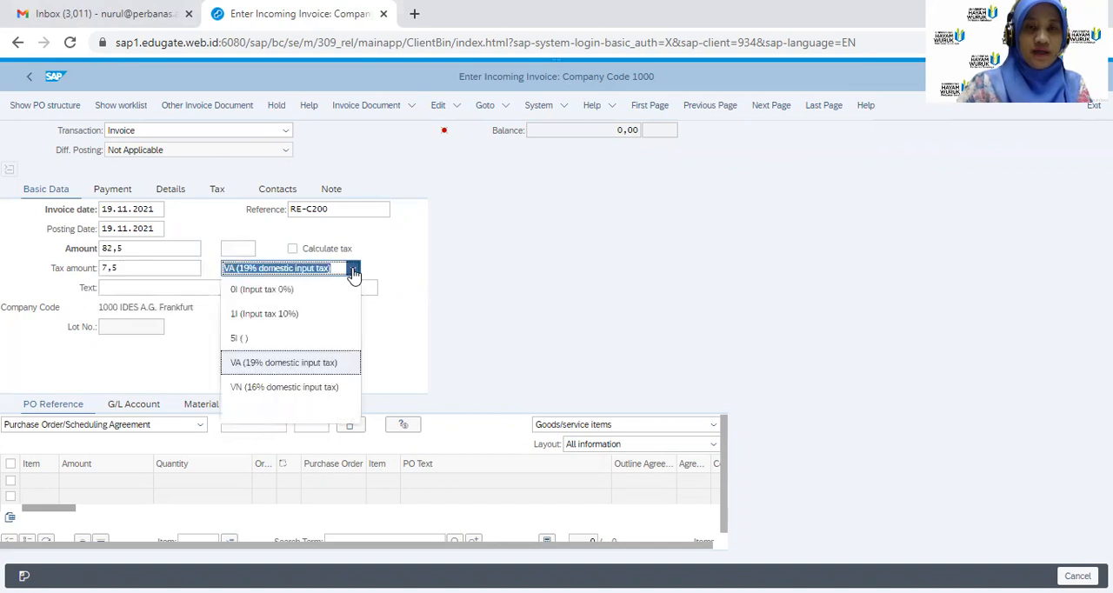
left_click(257, 314)
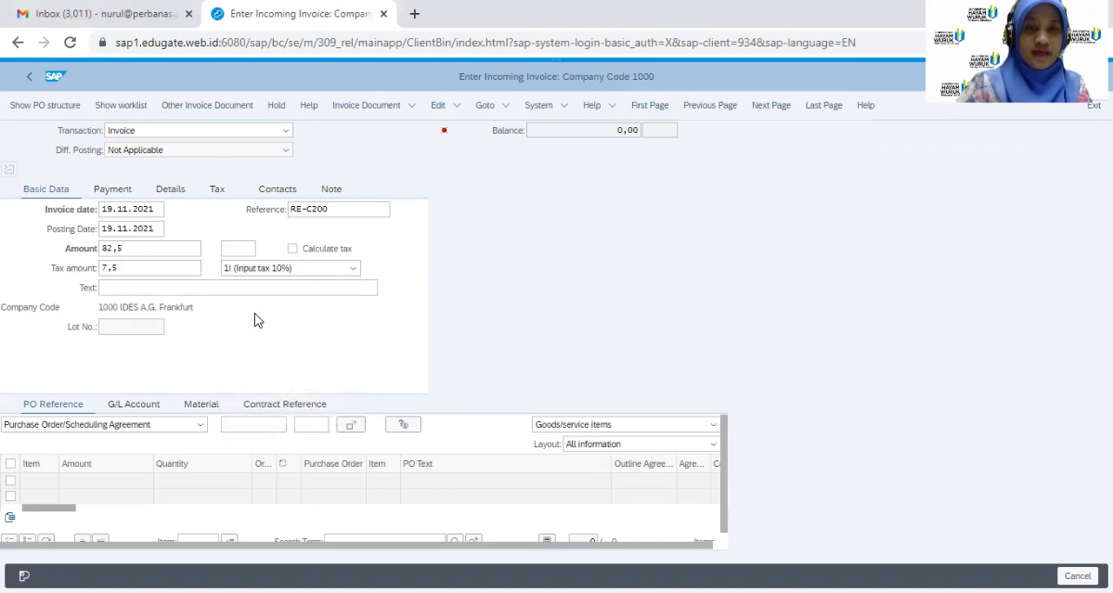
Enter the purchase order number as the invoice's reference and load the order's items
left_click(240, 423)
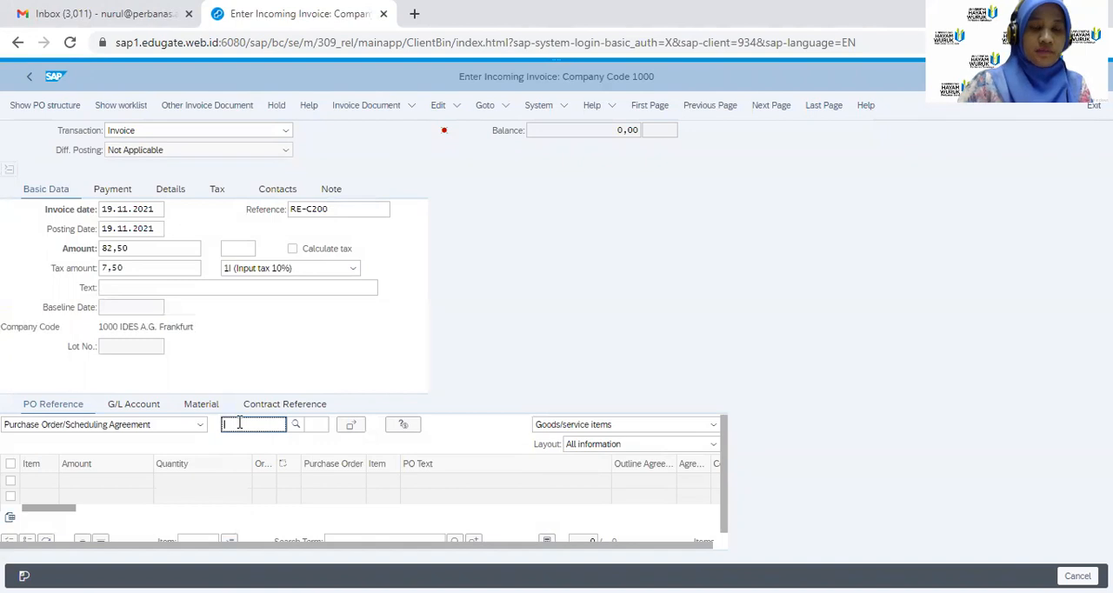
type("45")
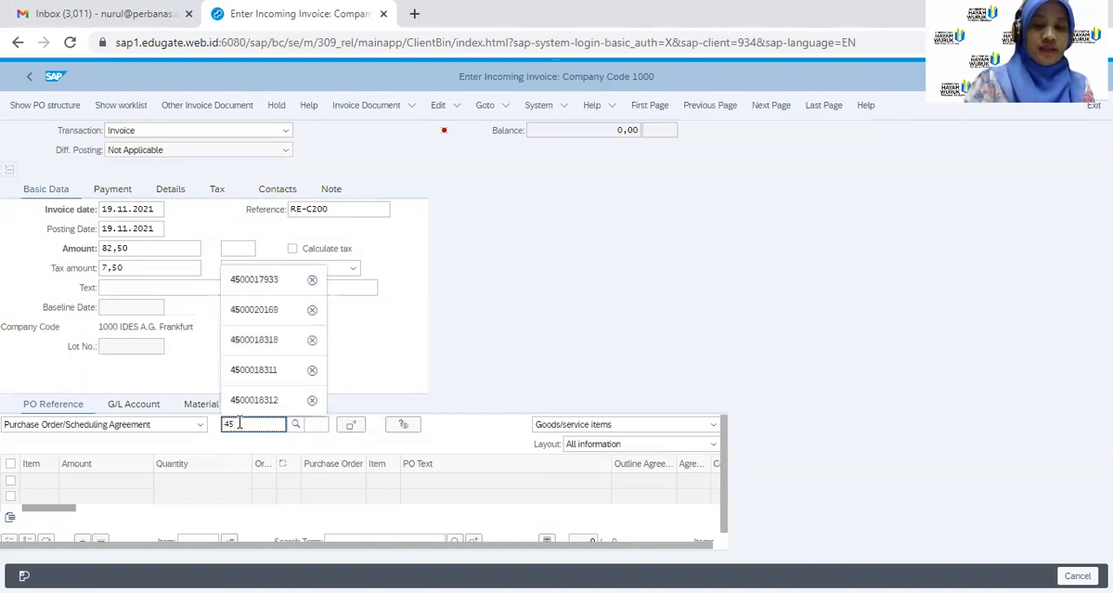
type("000")
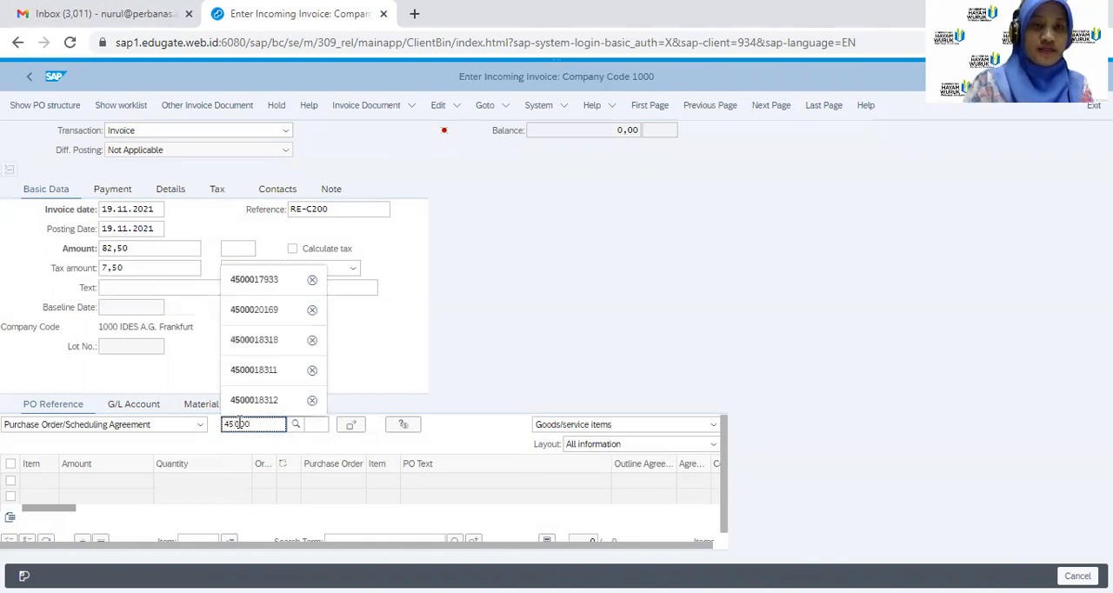
type("17")
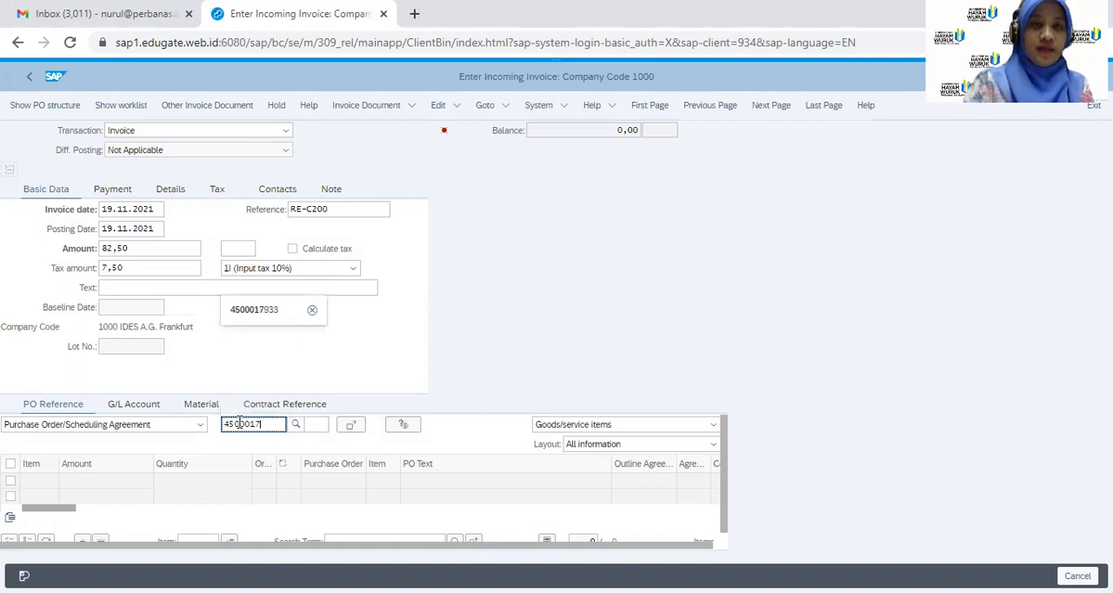
type("933")
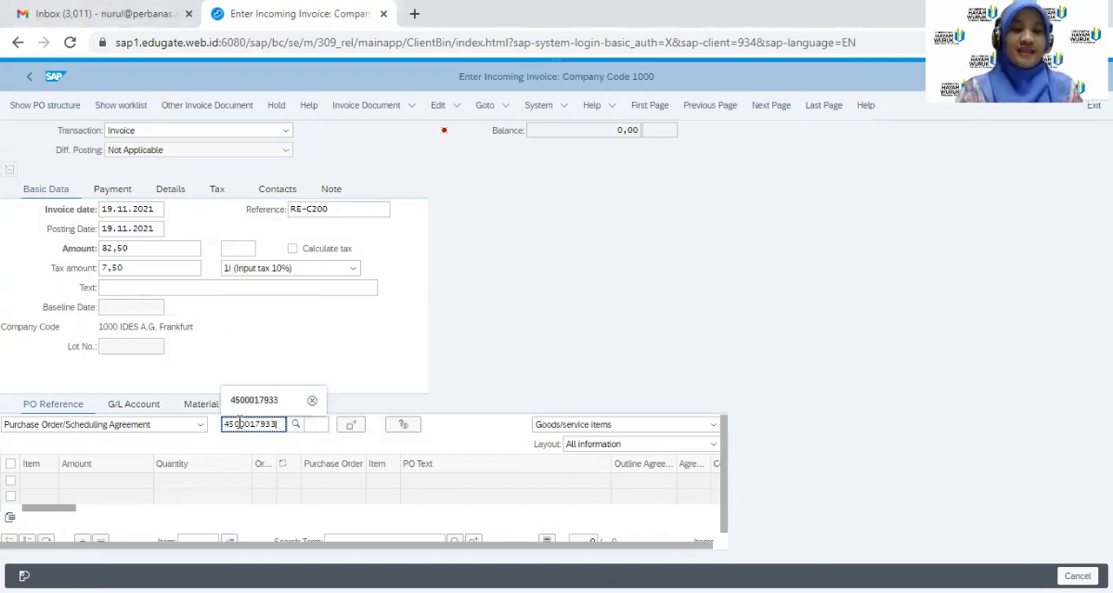
key("Return")
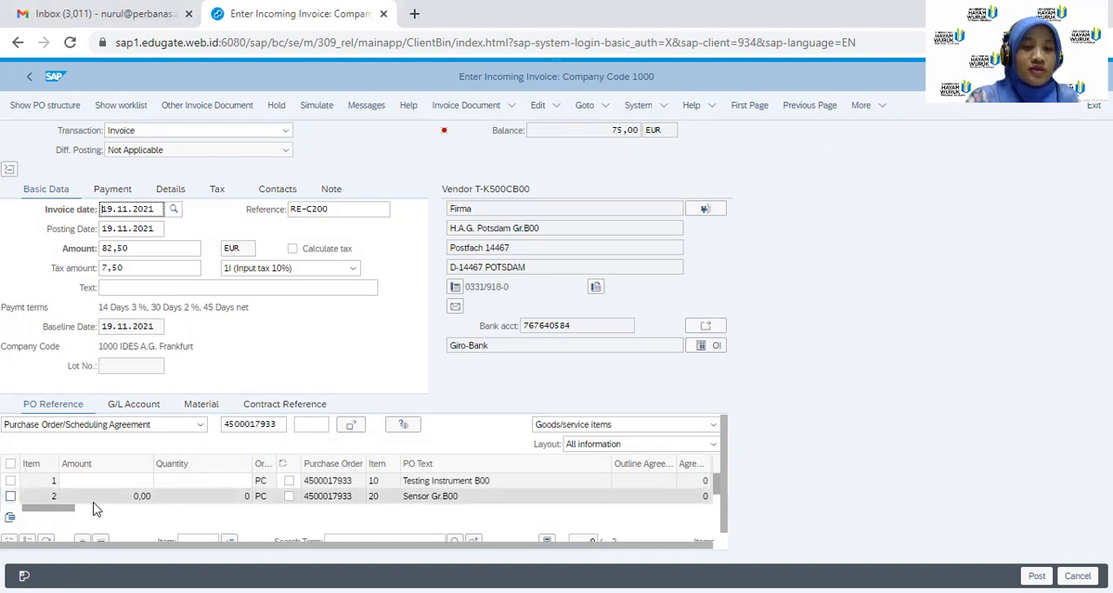
Select the Sensor Gr.B00 item and open its multiple account assignment
left_click(10, 497)
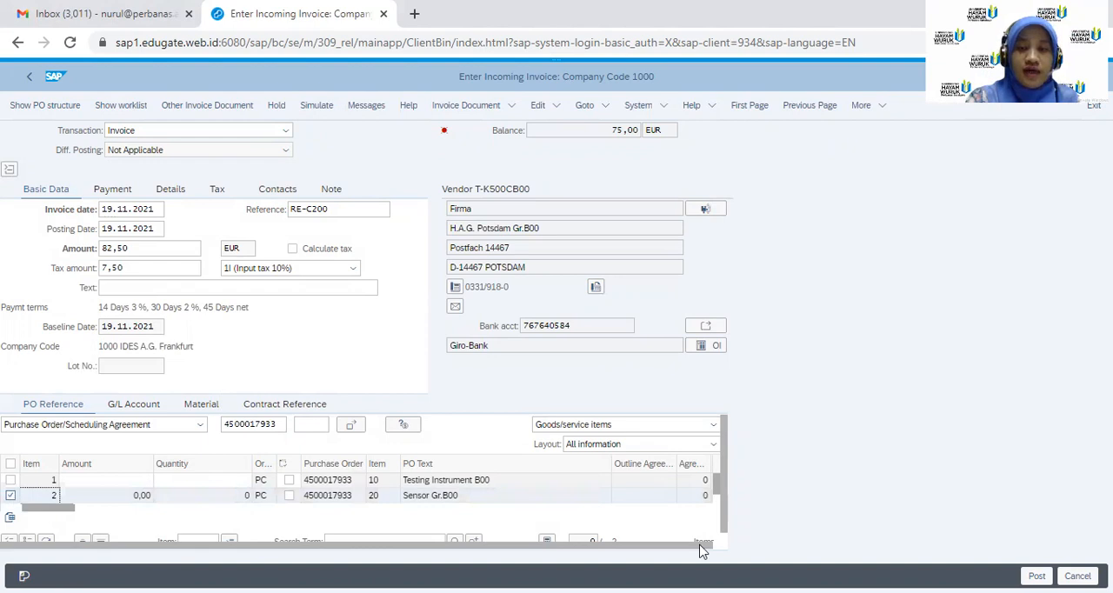
left_click_drag(703, 545, 728, 539)
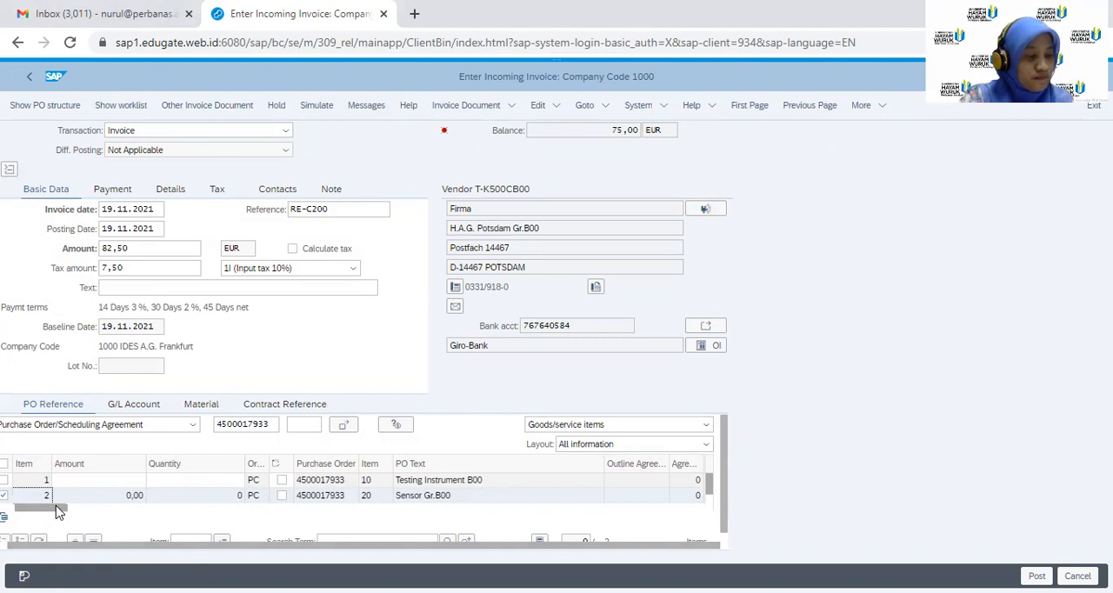
left_click_drag(55, 512, 125, 519)
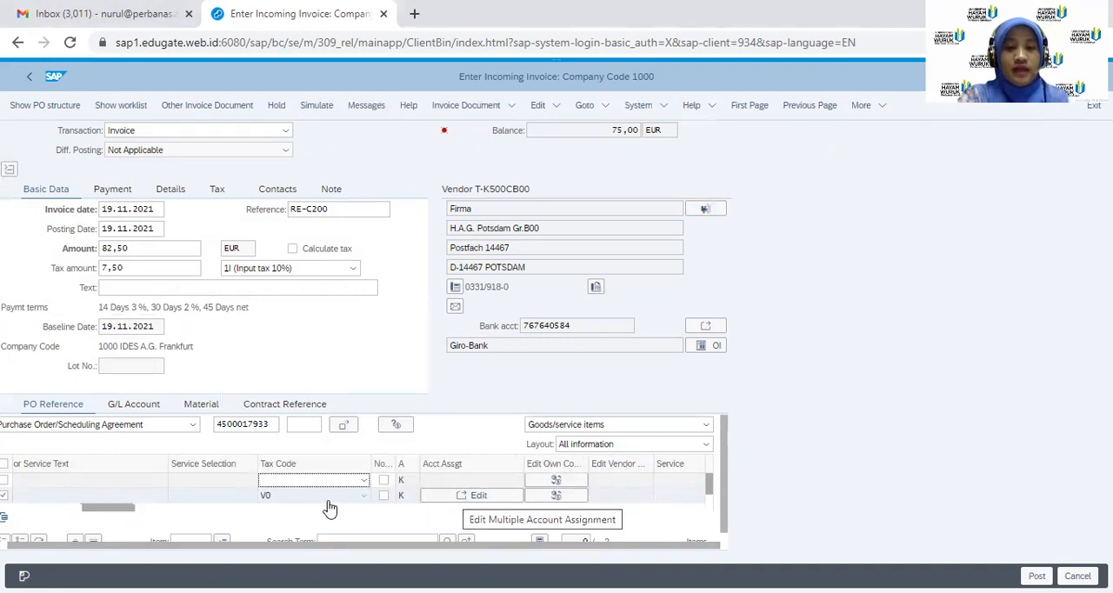
left_click(479, 496)
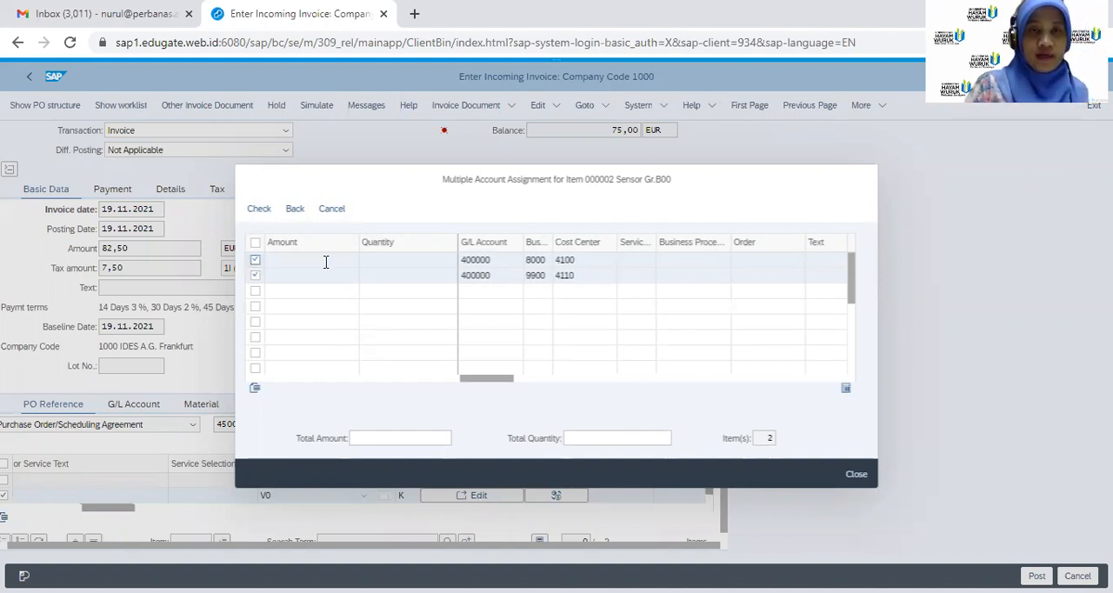
Assign quantity 3 and amount 15 to cost center 4100 in the Sensor Gr.B00 account assignment
left_click(418, 266)
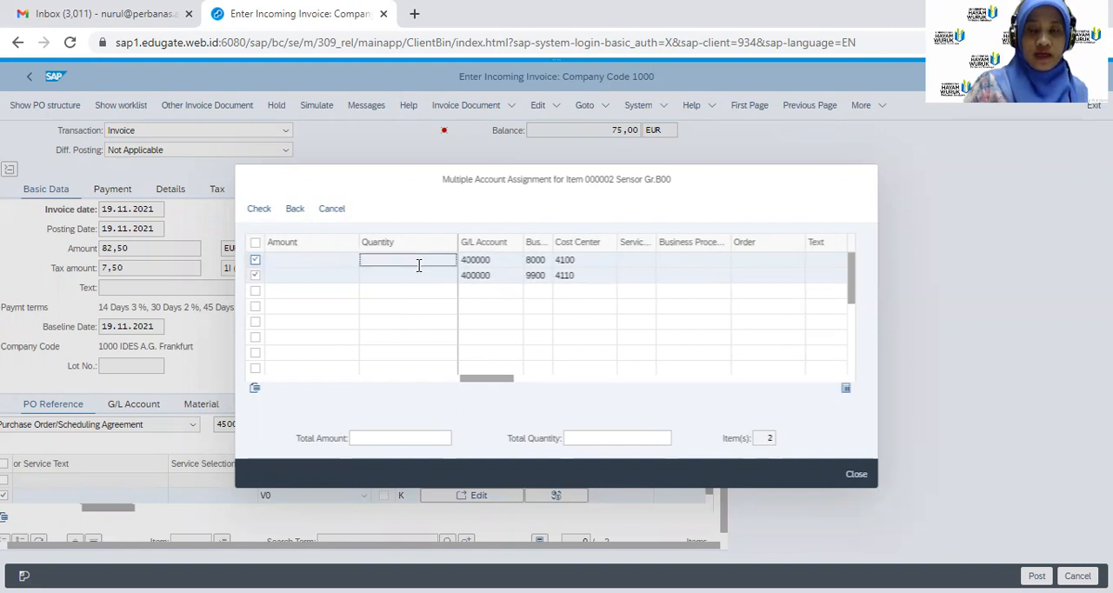
type("3")
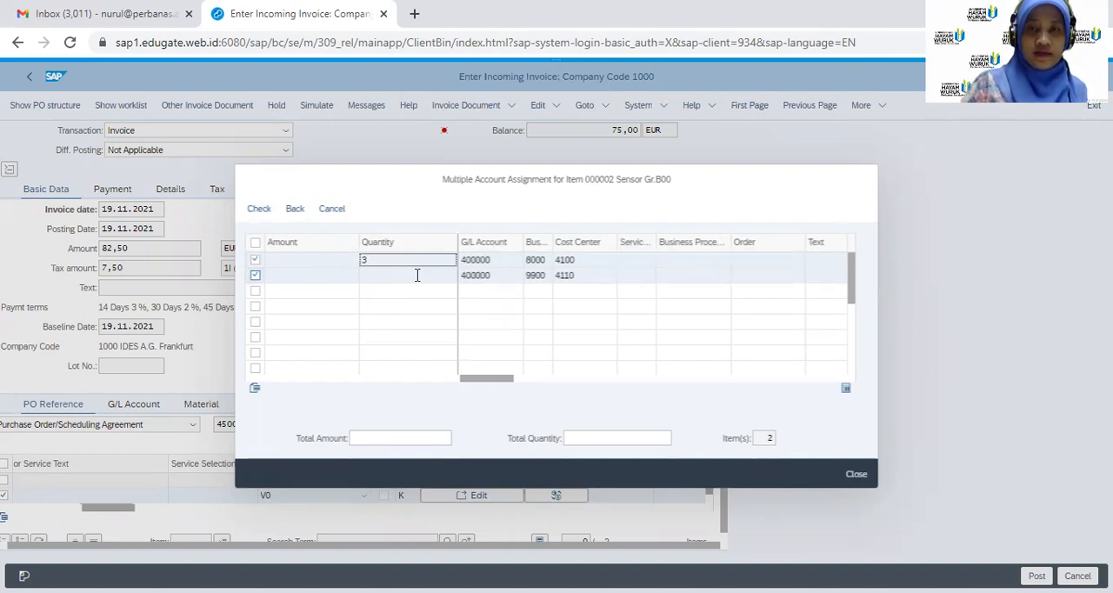
left_click(322, 261)
type("75")
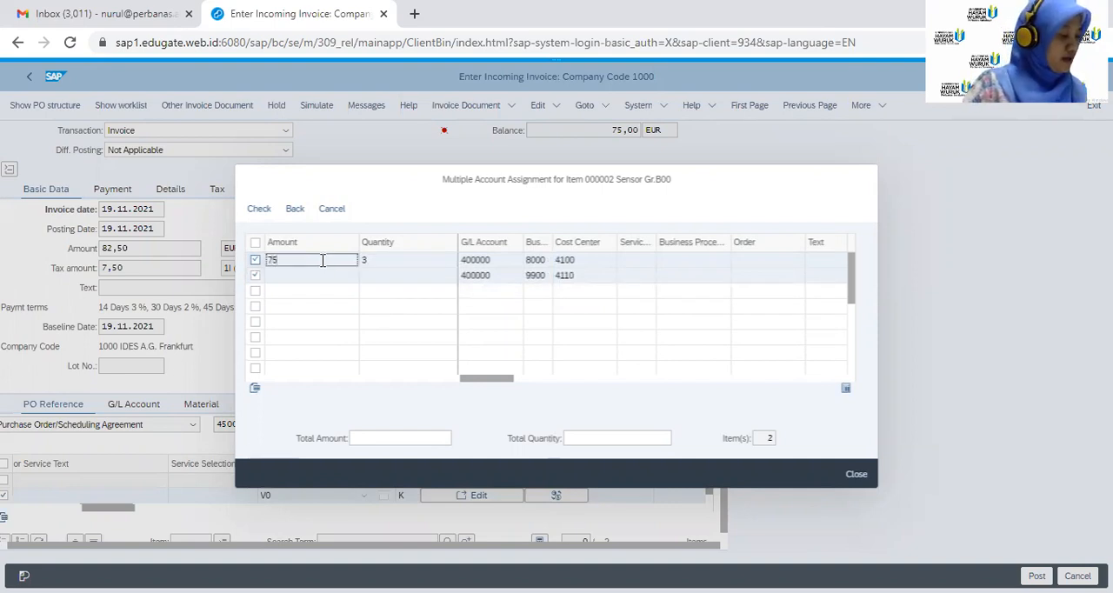
key("BackSpace")
key("BackSpace")
type("1")
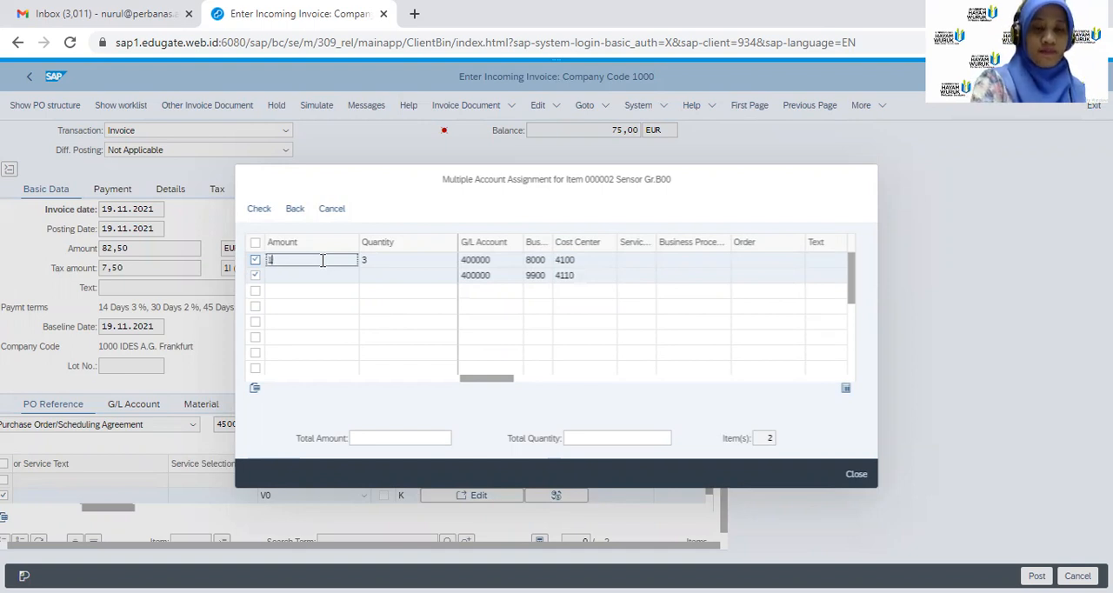
type("5")
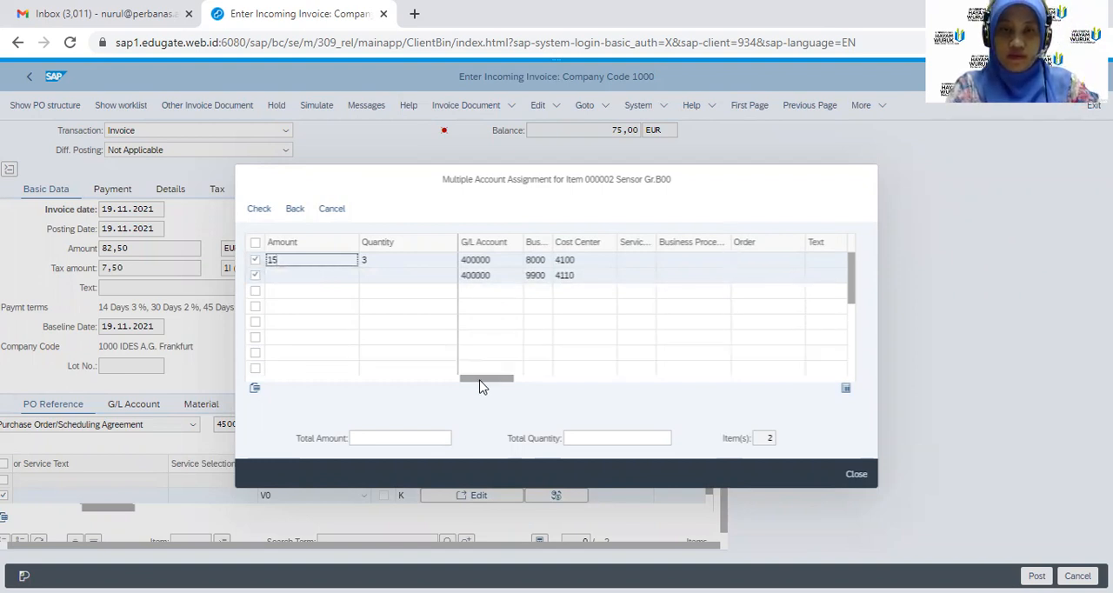
left_click_drag(479, 383, 461, 397)
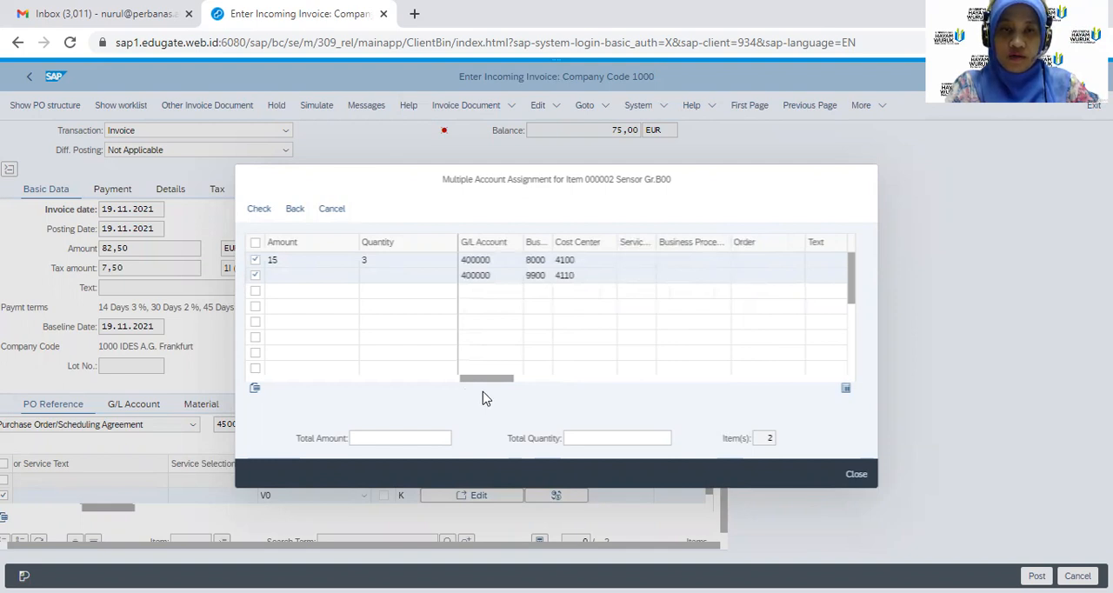
left_click(287, 261)
key("BackSpace")
key("BackSpace")
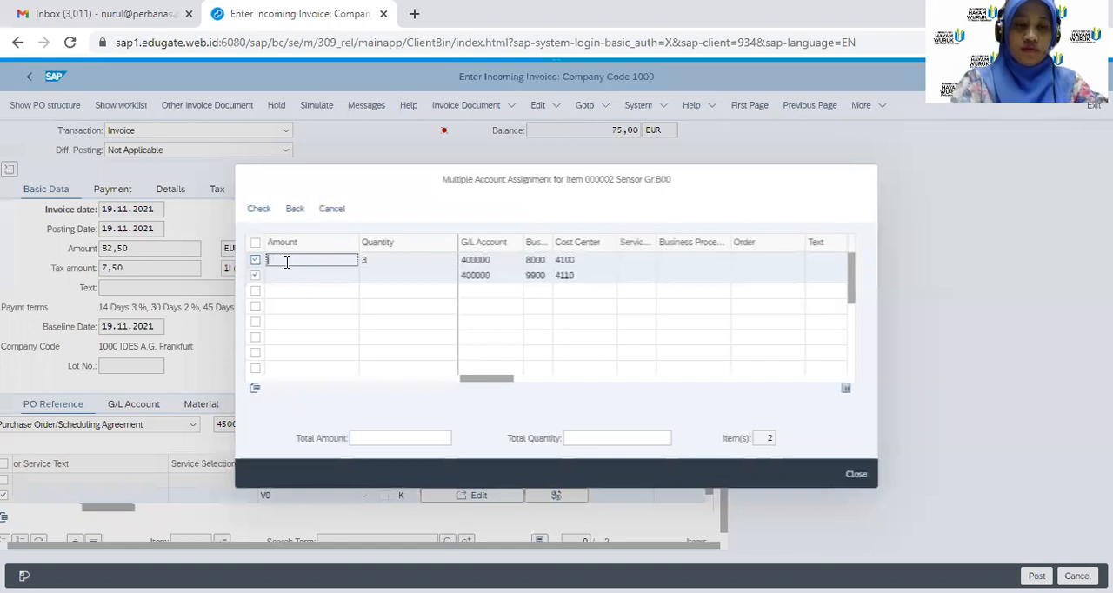
type("15")
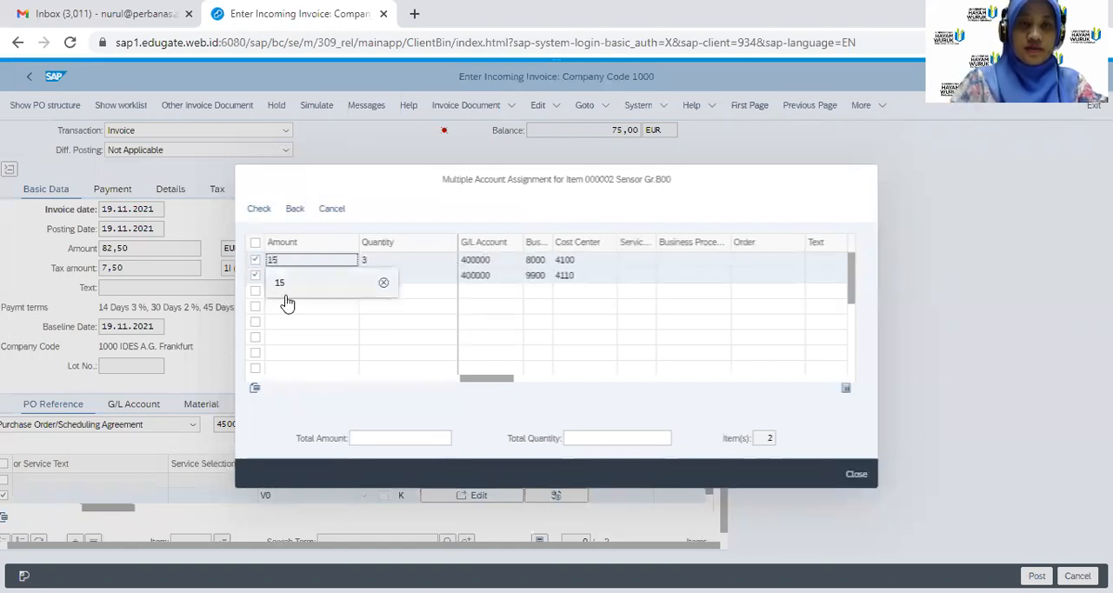
left_click(285, 287)
Assign amount 15 and quantity 2 to cost center 4110 in the Sensor Gr.B00 account assignment
left_click(286, 280)
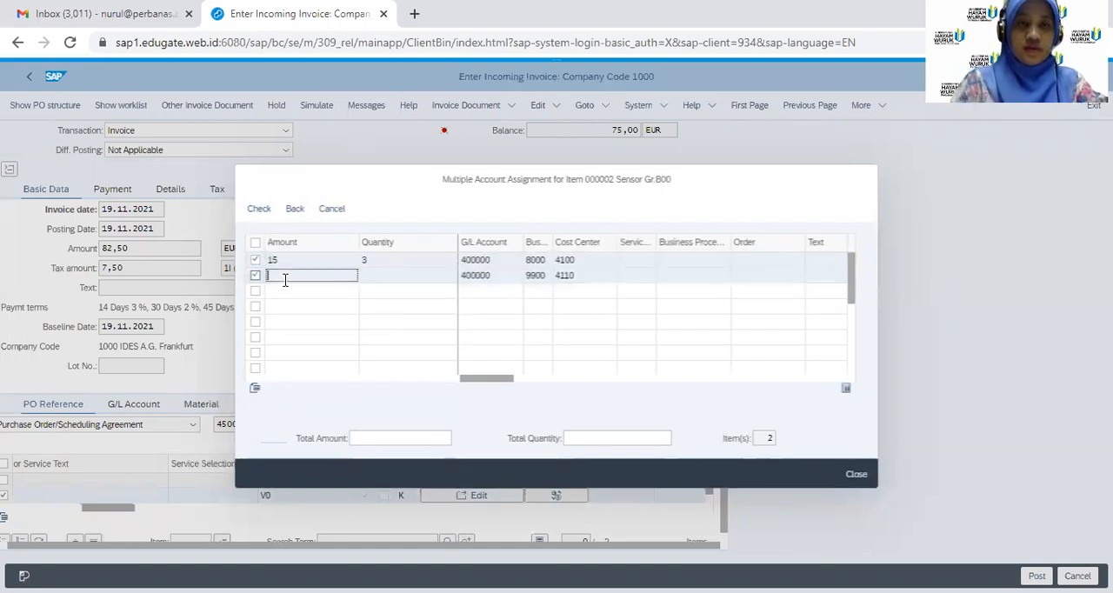
type("15")
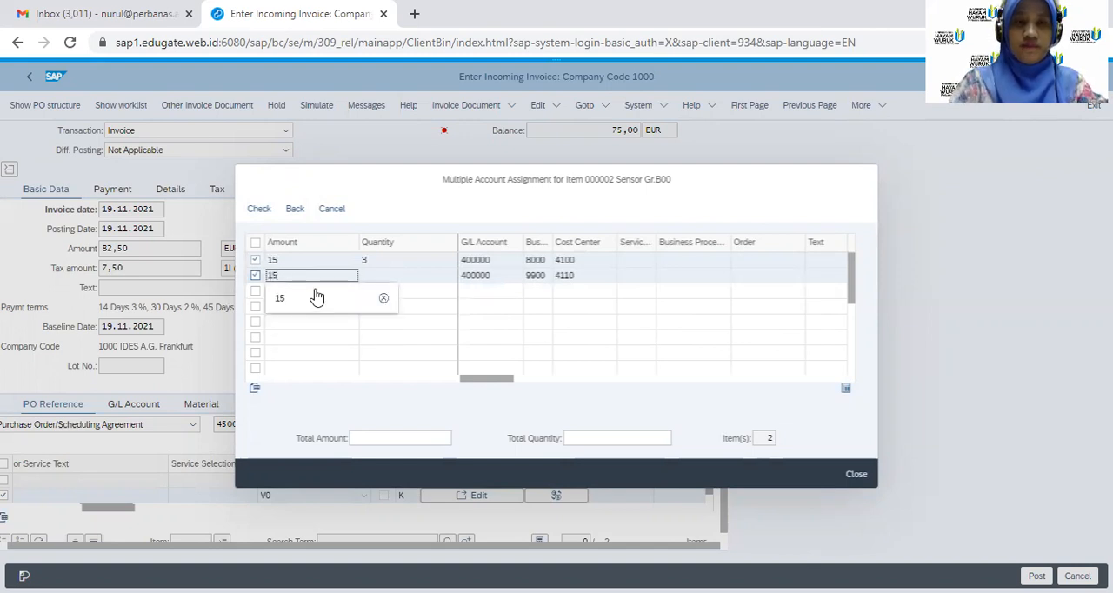
left_click(390, 276)
type("2")
key("Return")
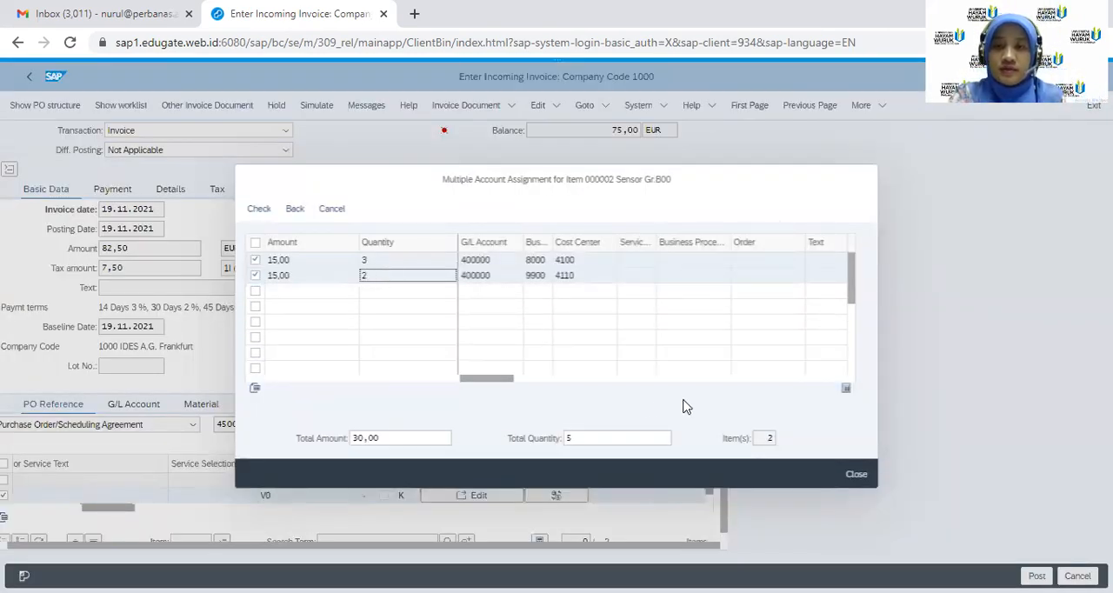
Set both account assignment lines to tax code 1I (Input tax 10%), check the entries and close the assignment
left_click_drag(511, 380, 591, 384)
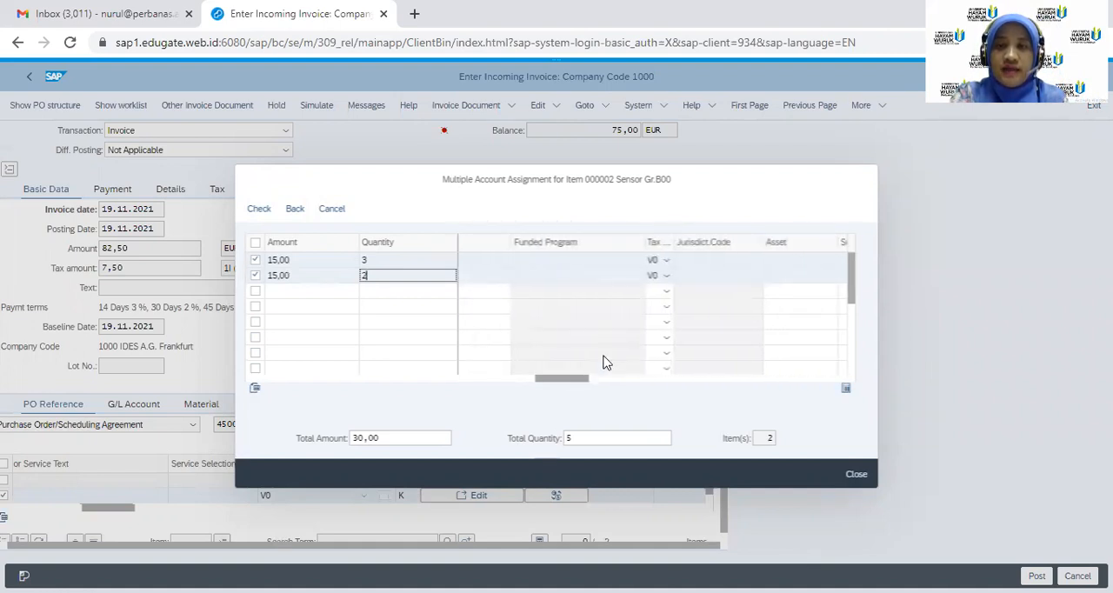
left_click(666, 260)
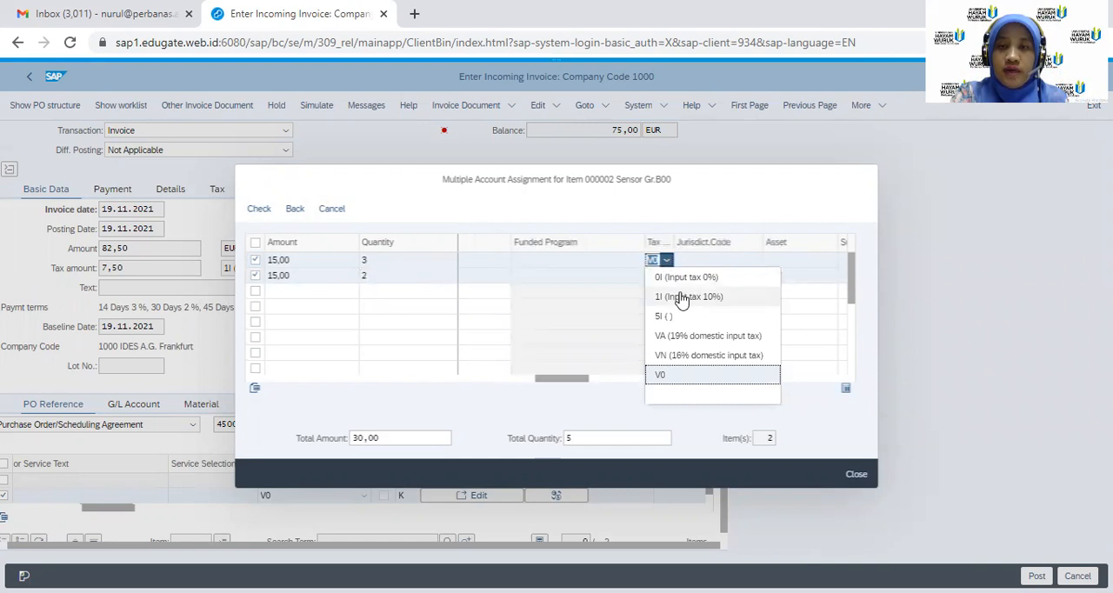
left_click(684, 298)
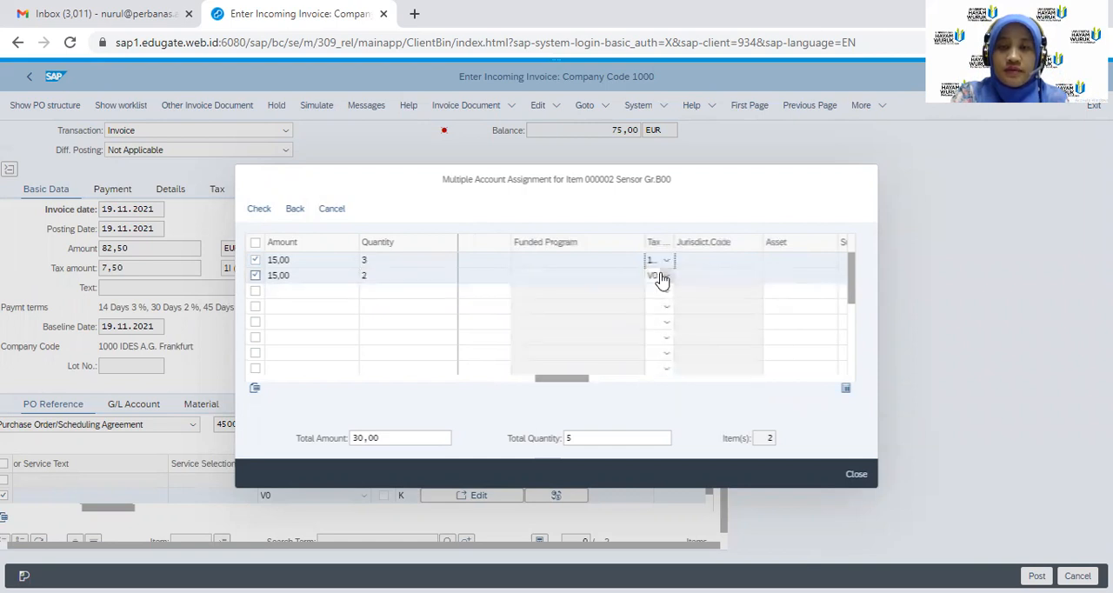
left_click(661, 276)
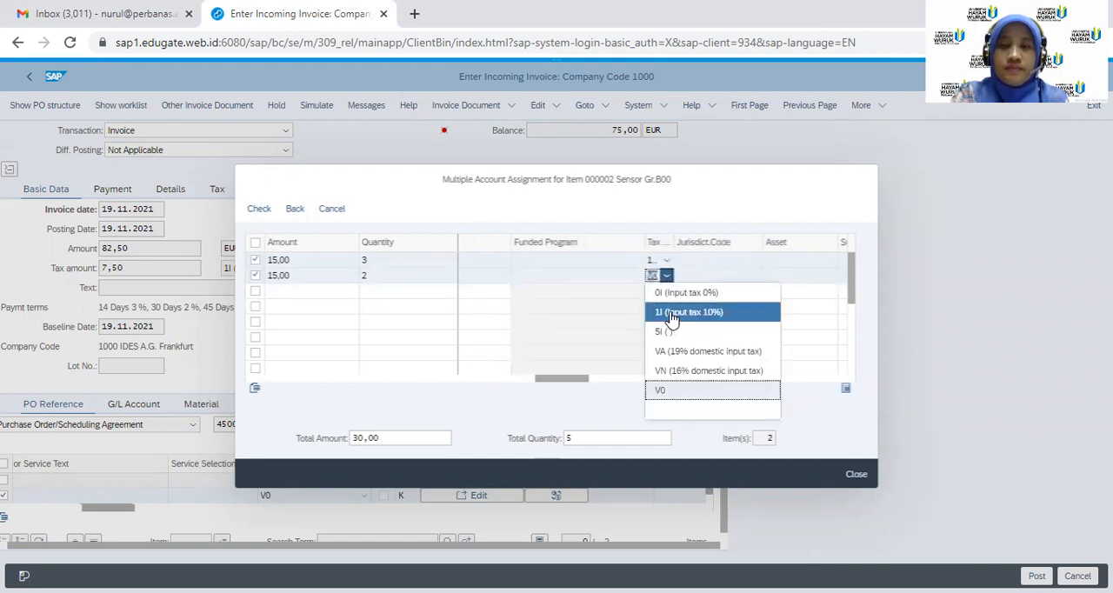
left_click(671, 315)
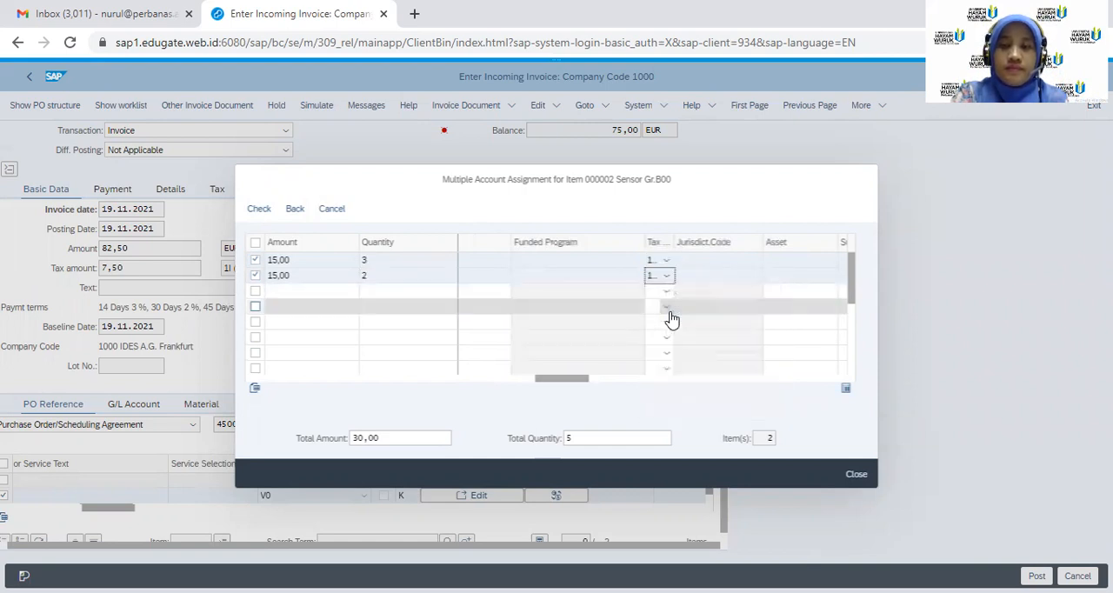
left_click(253, 214)
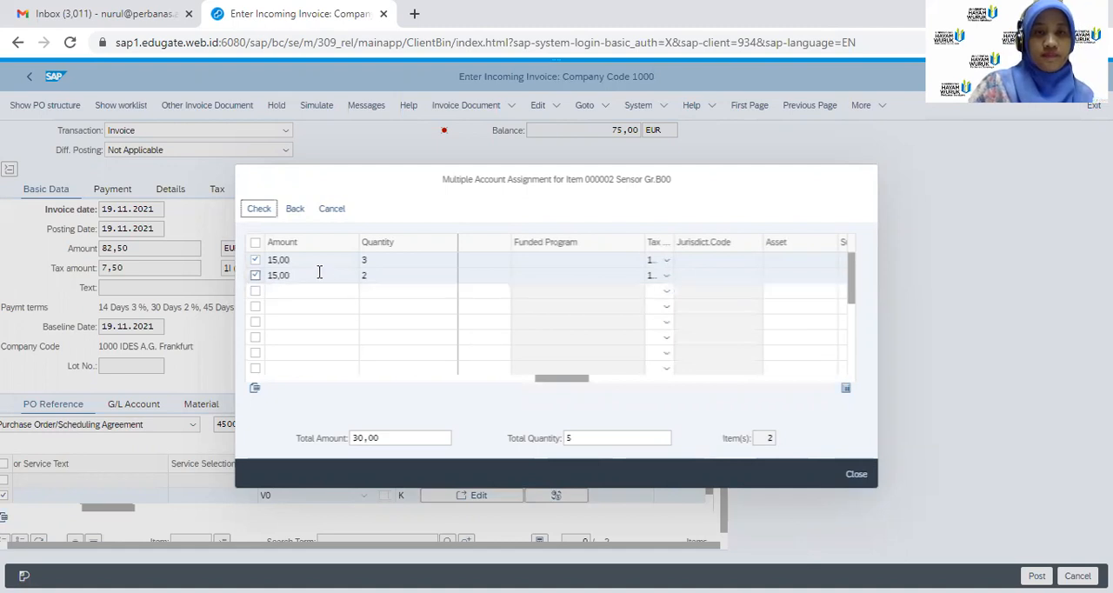
left_click(860, 478)
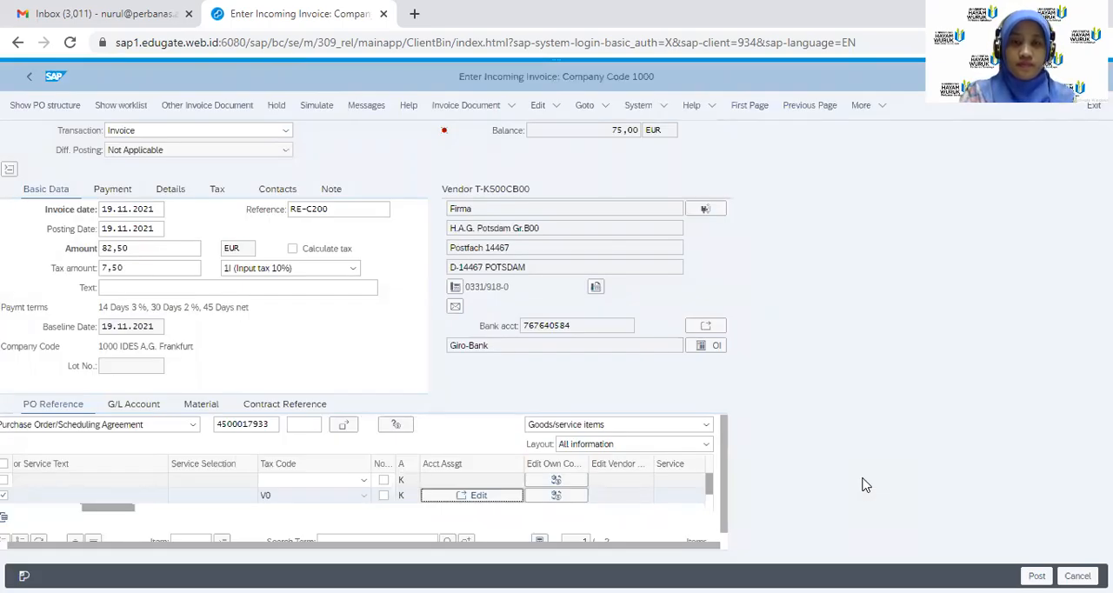
Reopen the Sensor Gr.B00 account assignment and go back to the invoice so its entries transfer to the item
left_click(365, 500)
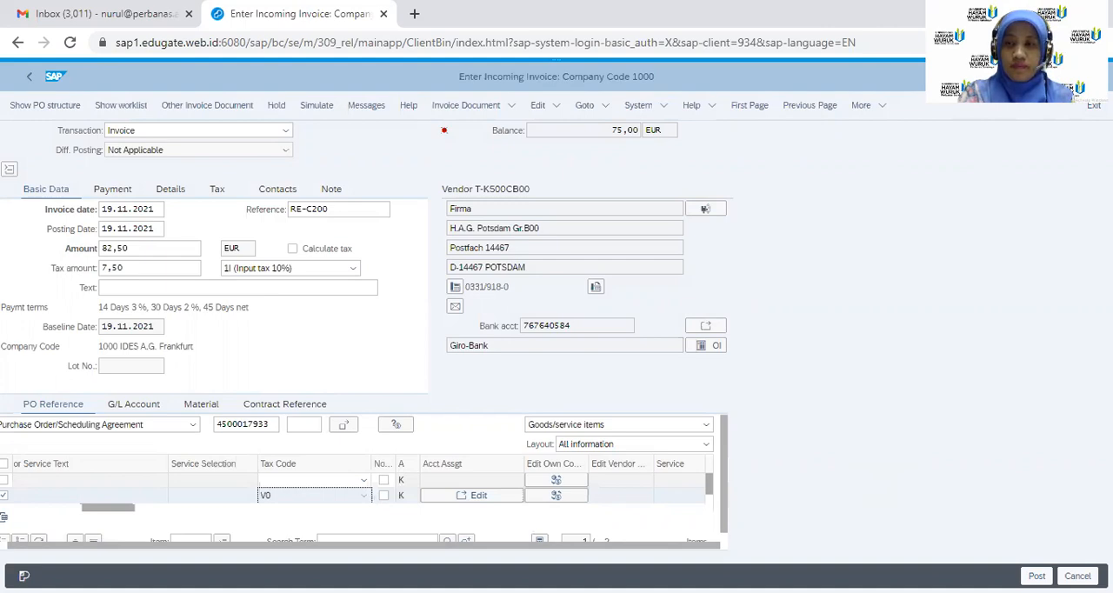
left_click(472, 496)
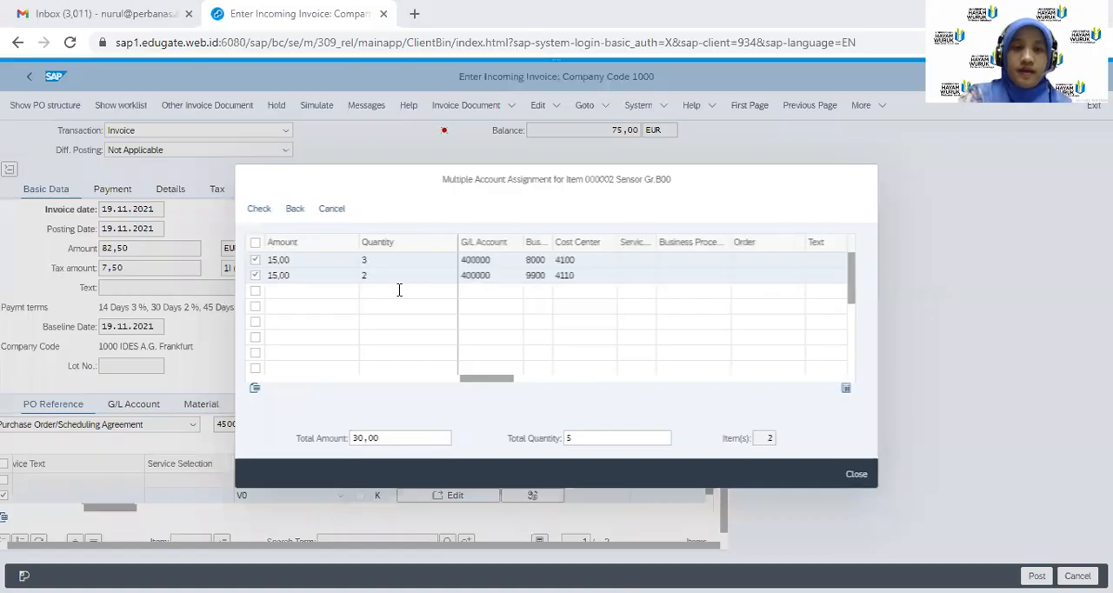
left_click(295, 212)
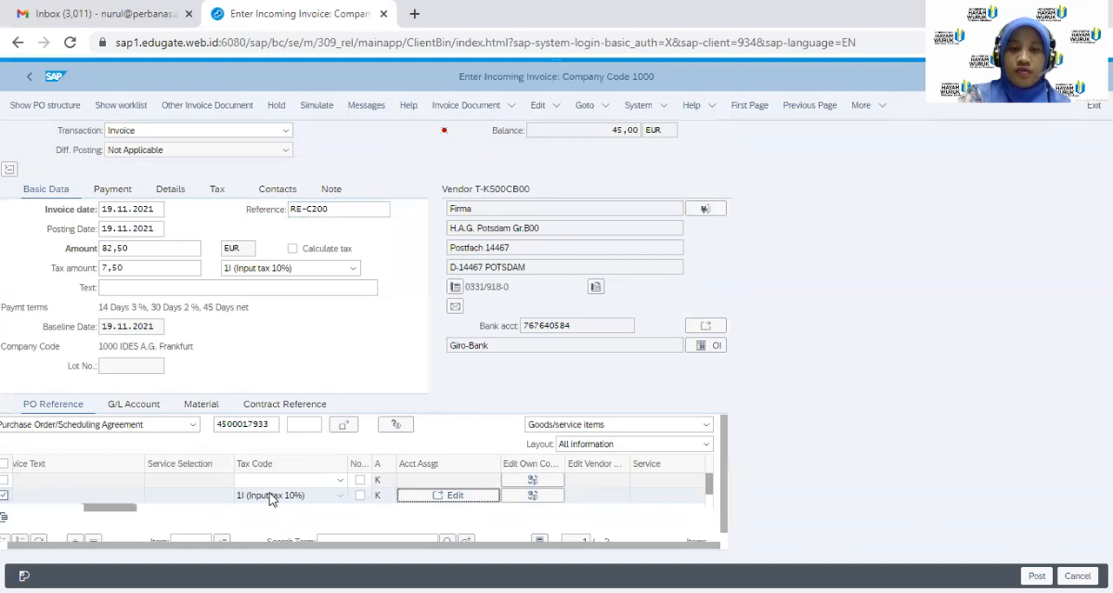
Review the amount, quantity and tax code of the Sensor Gr.B00 item in the invoice item list
left_click_drag(573, 546, 462, 553)
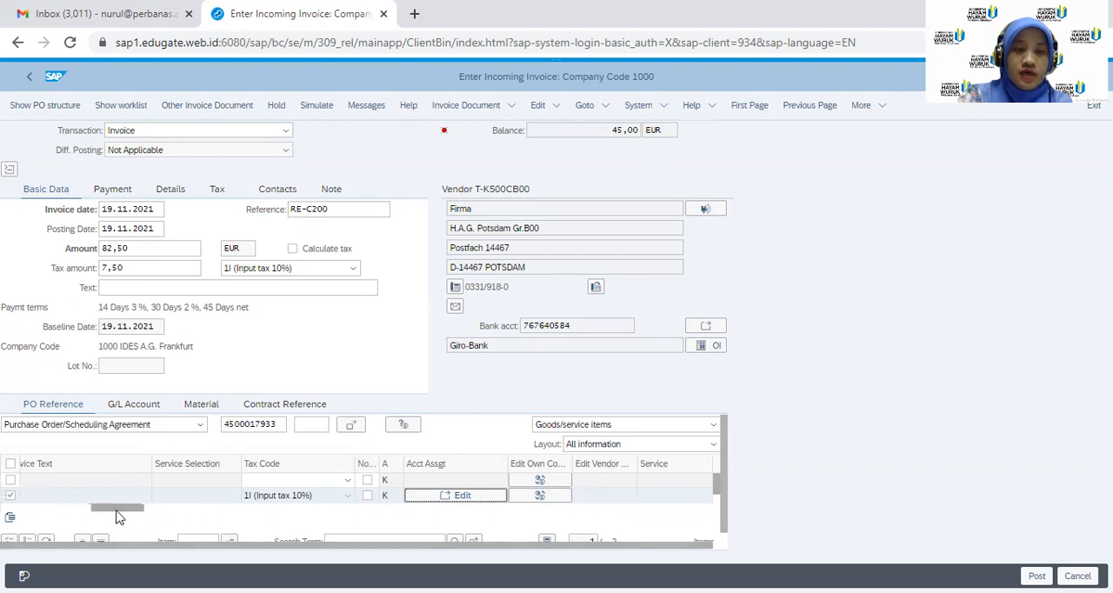
left_click_drag(120, 512, 33, 520)
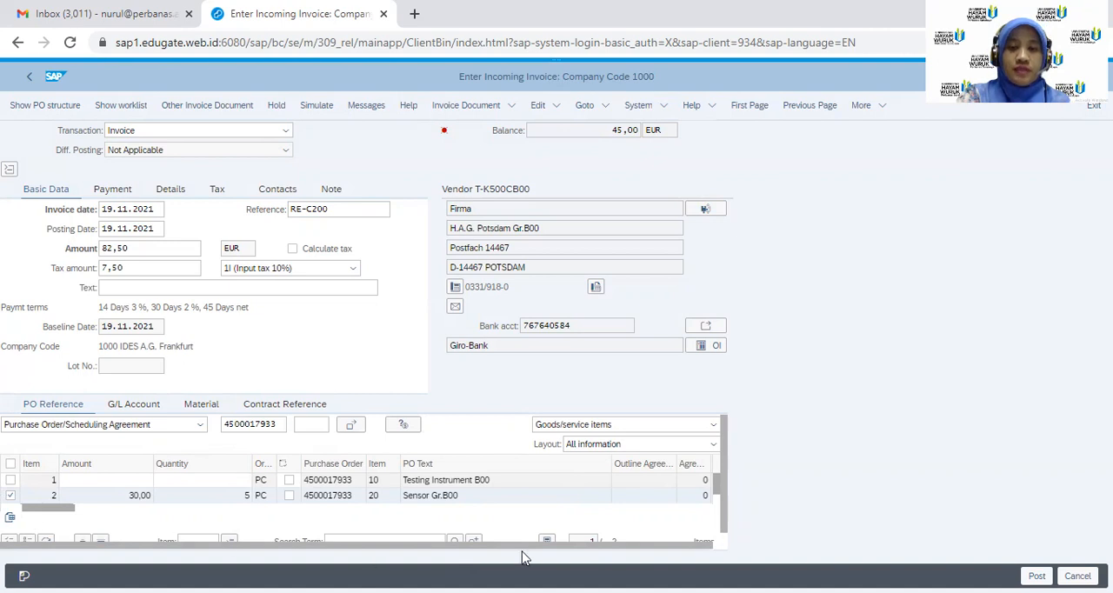
left_click_drag(473, 547, 591, 547)
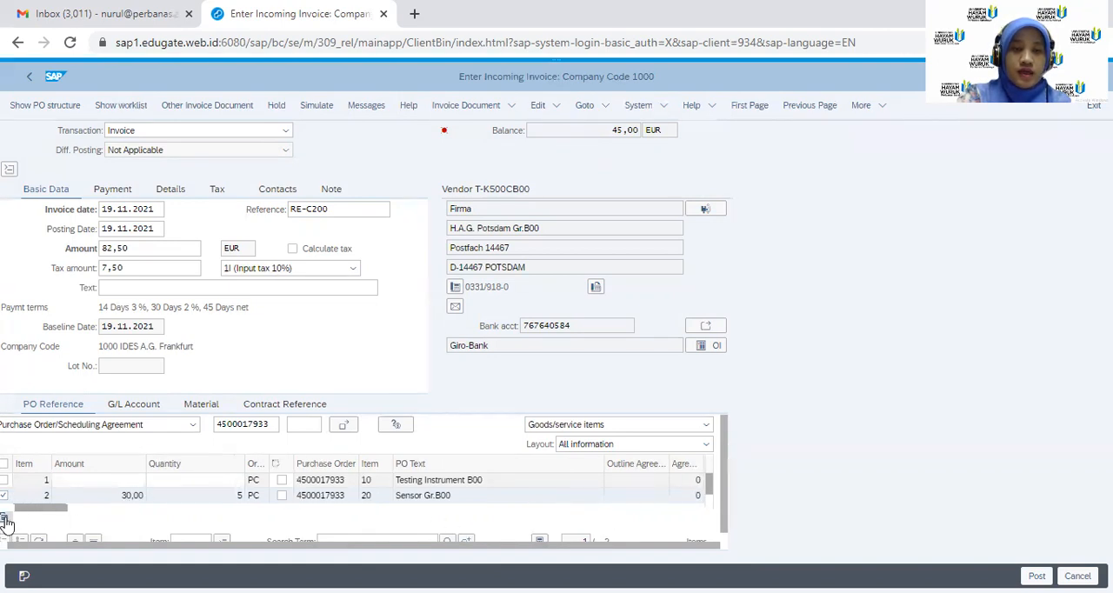
left_click_drag(22, 516, 90, 527)
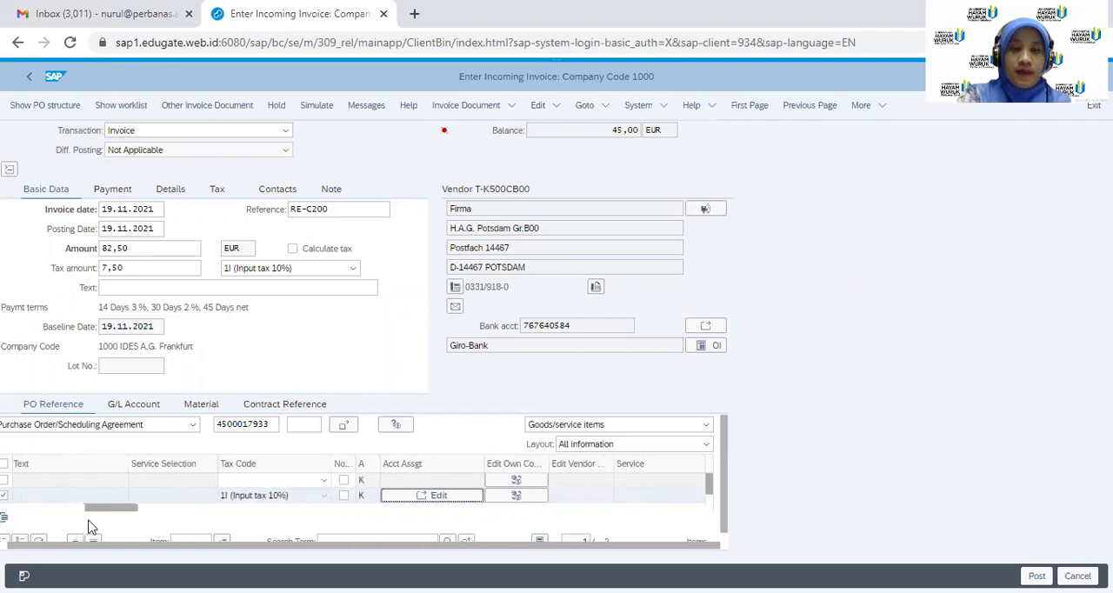
Reopen the Sensor Gr.B00 account assignment and set the amount for cost center 4100 to 75
left_click(429, 499)
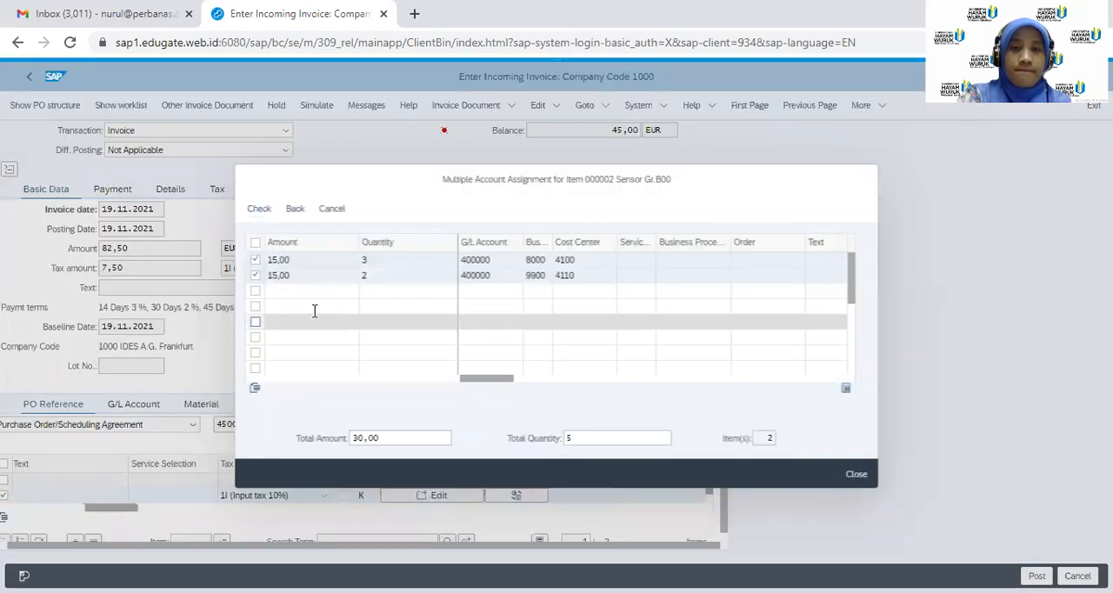
left_click(313, 261)
key("BackSpace")
key("BackSpace")
key("BackSpace")
key("BackSpace")
key("BackSpace")
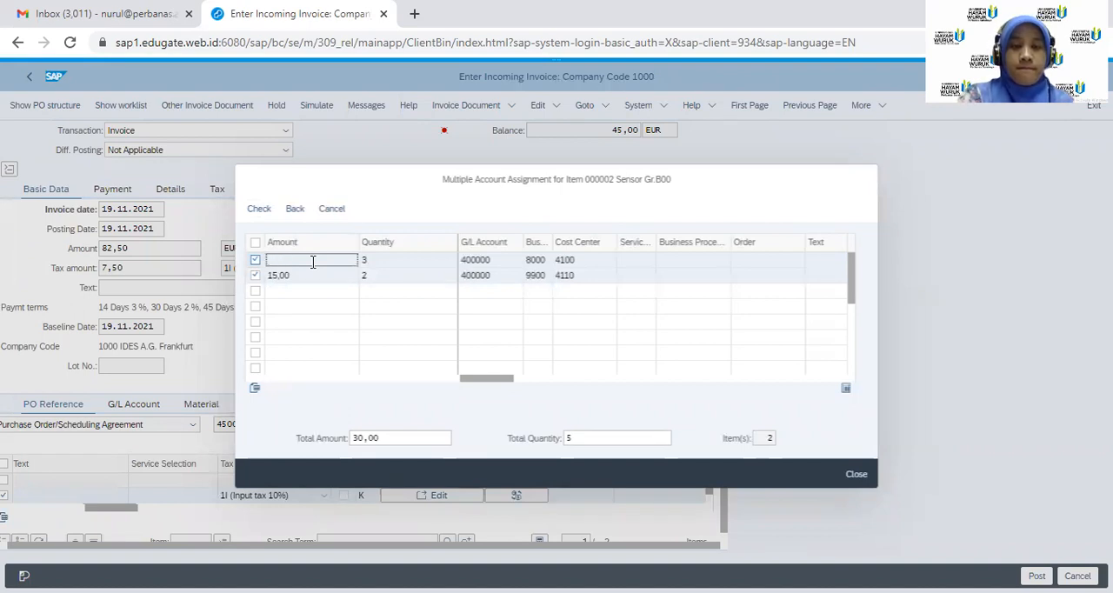
type("75")
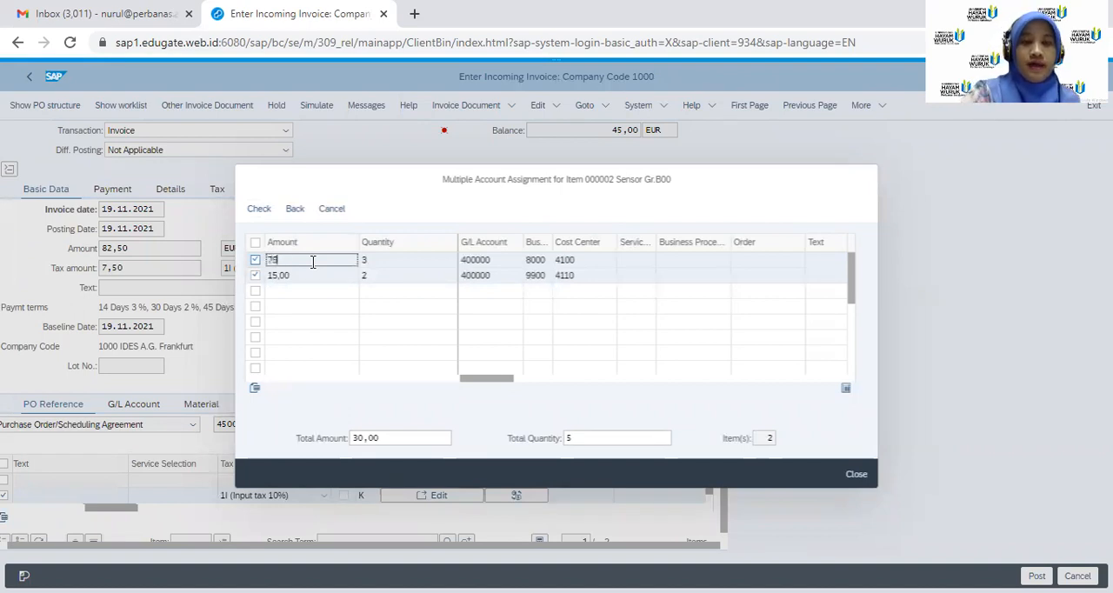
Set the amount for cost center 4110 to 75, check the assignment entries and go back to the invoice
left_click(311, 274)
key("BackSpace")
key("BackSpace")
key("BackSpace")
key("BackSpace")
key("BackSpace")
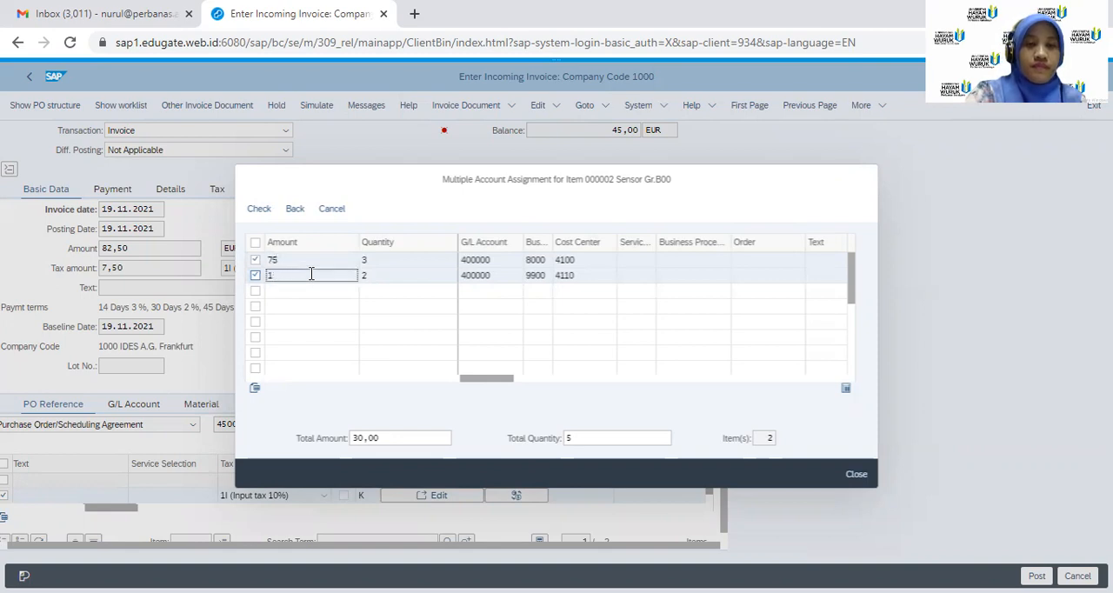
type("5")
key("BackSpace")
type("75")
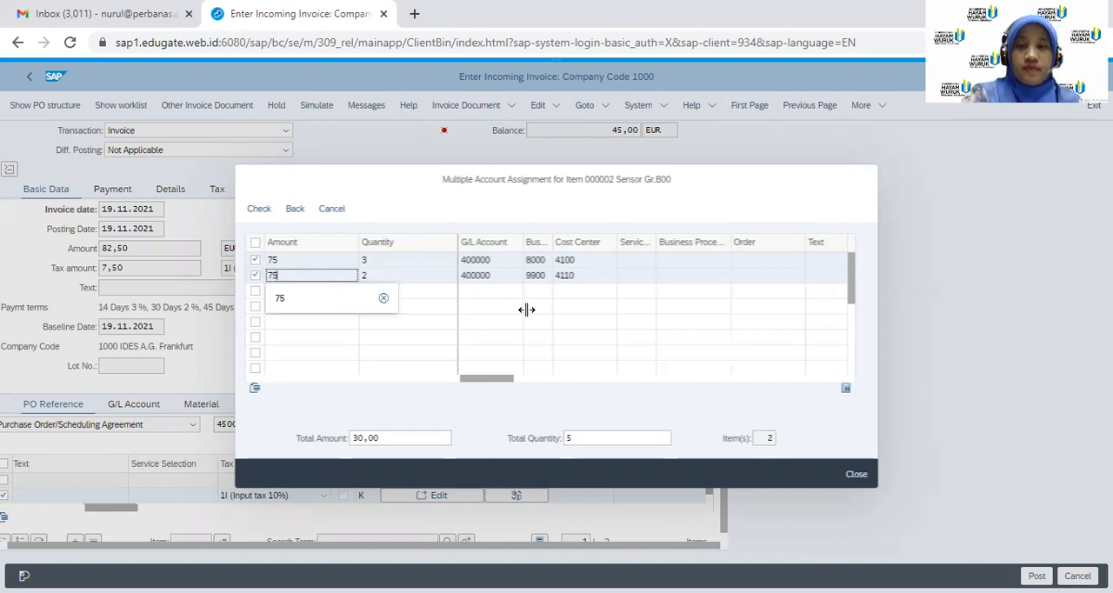
left_click(257, 212)
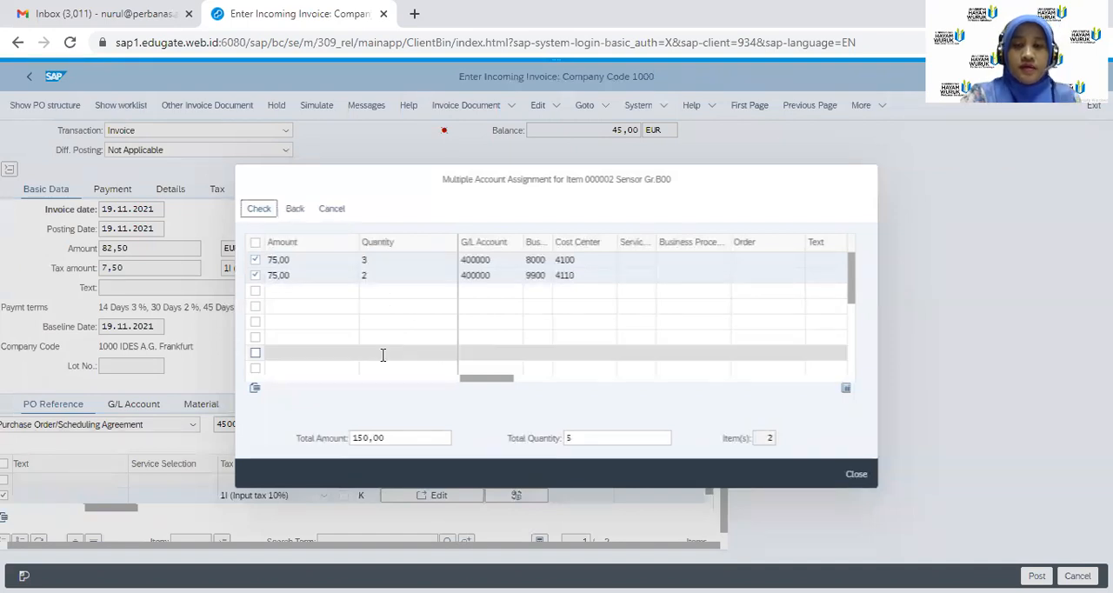
left_click_drag(483, 384, 374, 391)
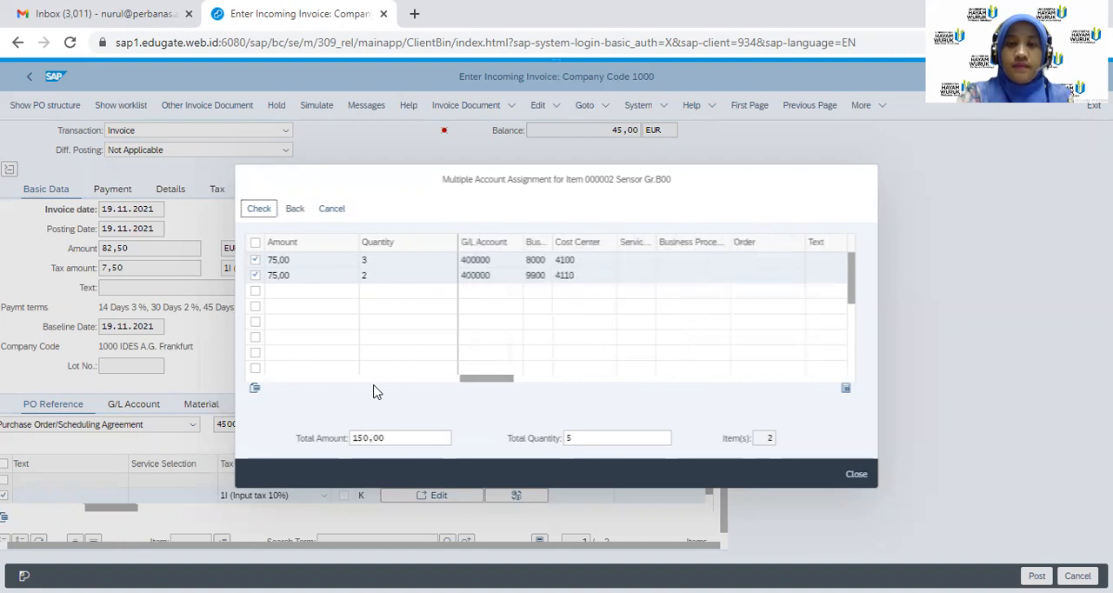
left_click(297, 211)
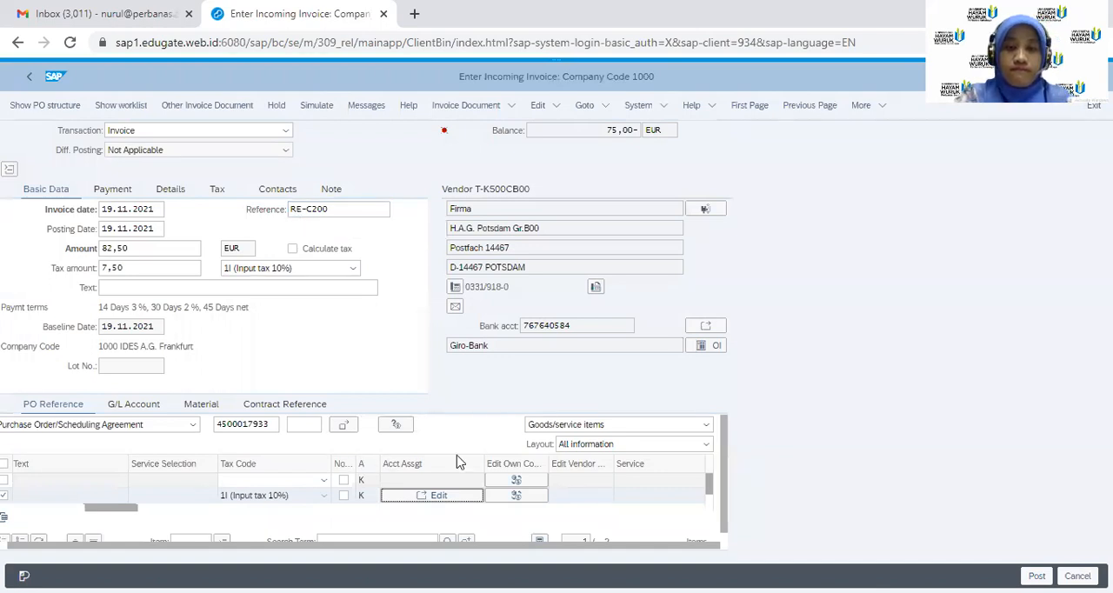
Check the Sensor Gr.B00 item's quantity and amount, and leave the invoice unposted for the SAP Easy Access screen
left_click_drag(126, 509, 33, 513)
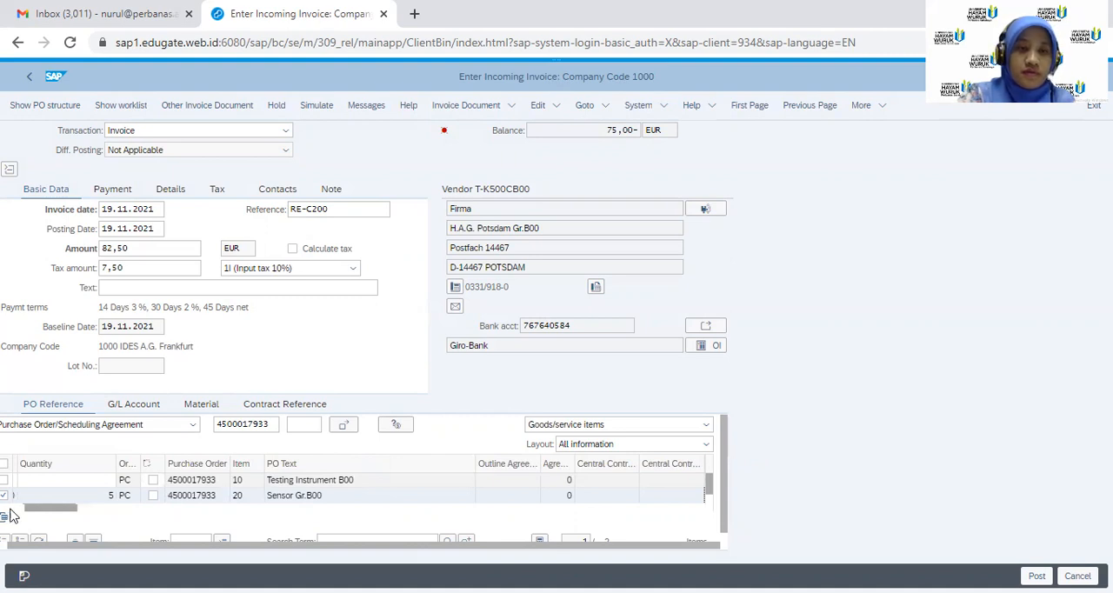
left_click(11, 507)
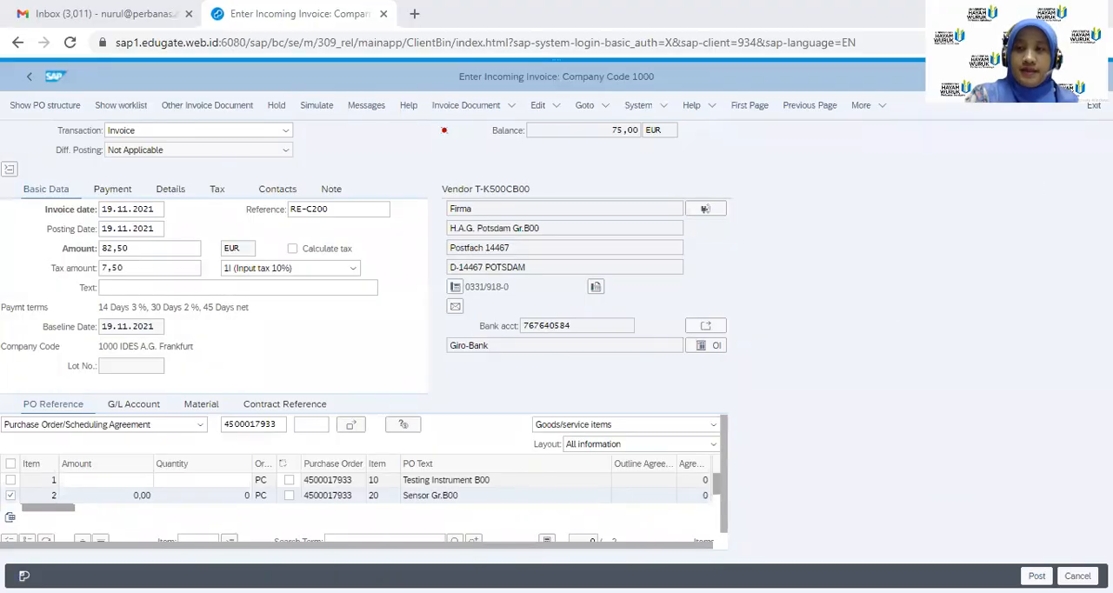
type("/n")
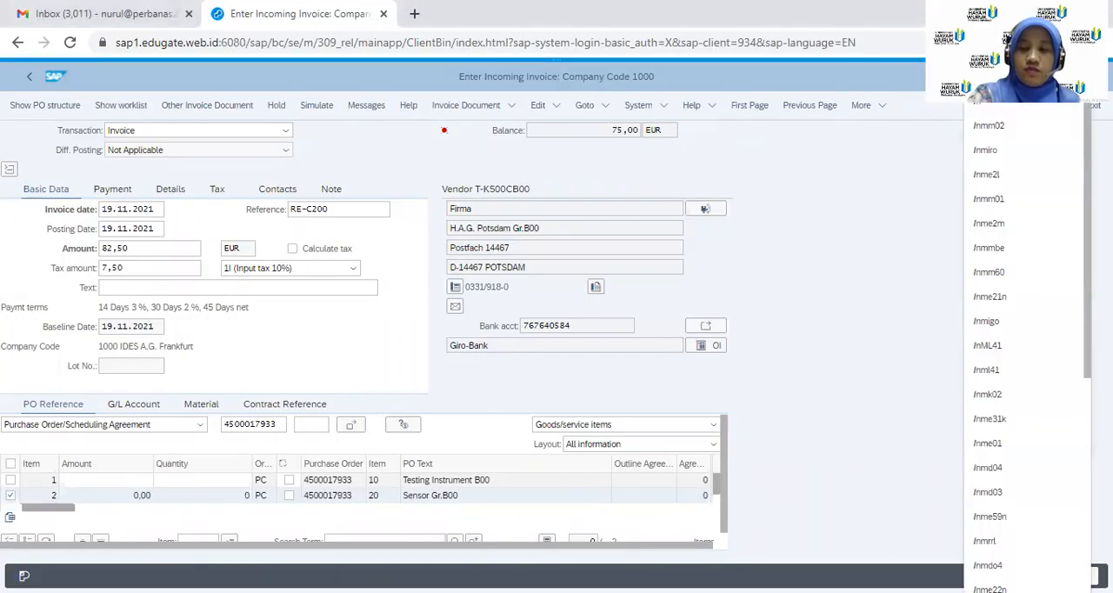
key("Return")
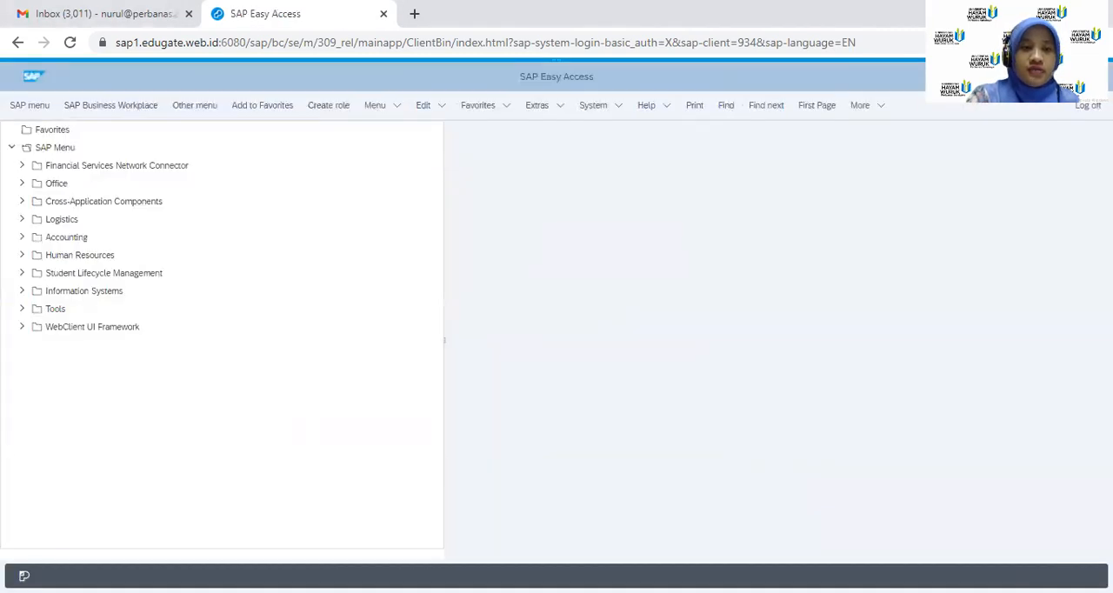
Open the purchase order list display by vendor (ME2L) in Materials Management Purchasing
left_click(22, 220)
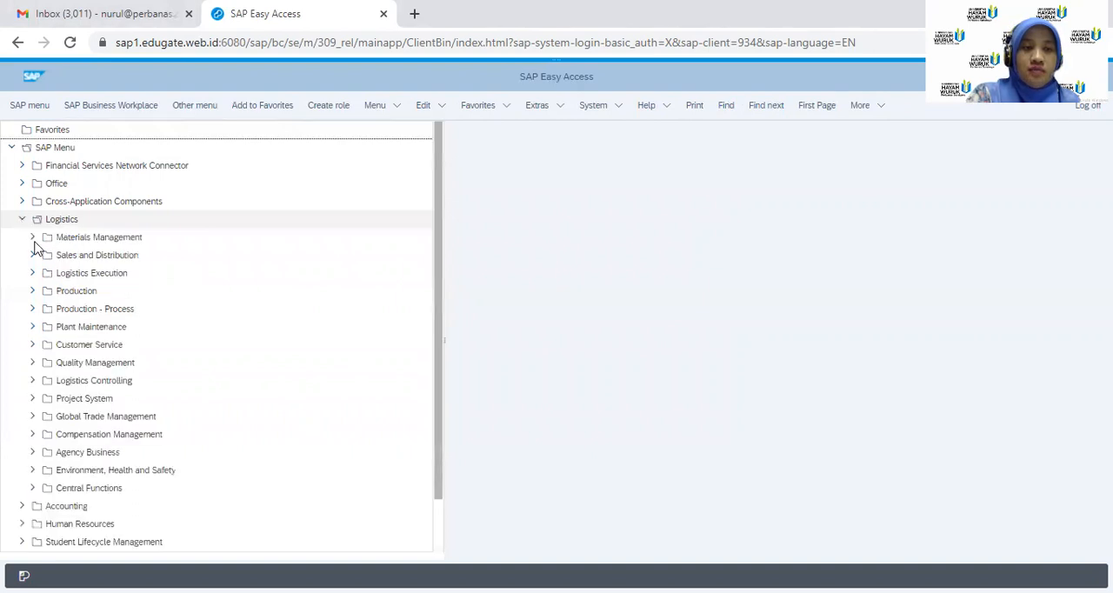
left_click(33, 237)
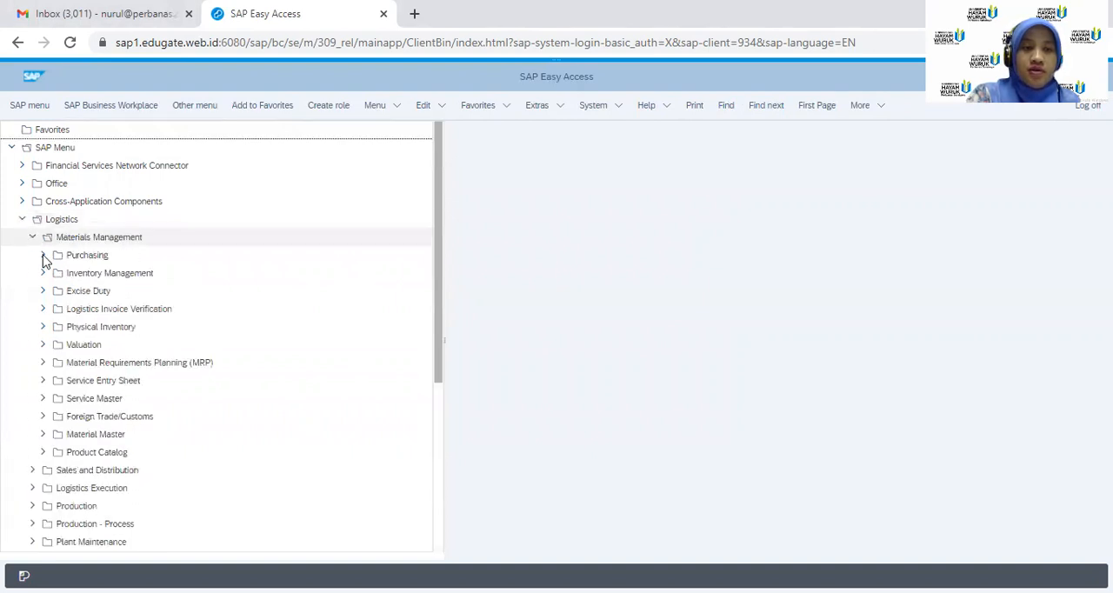
left_click(43, 255)
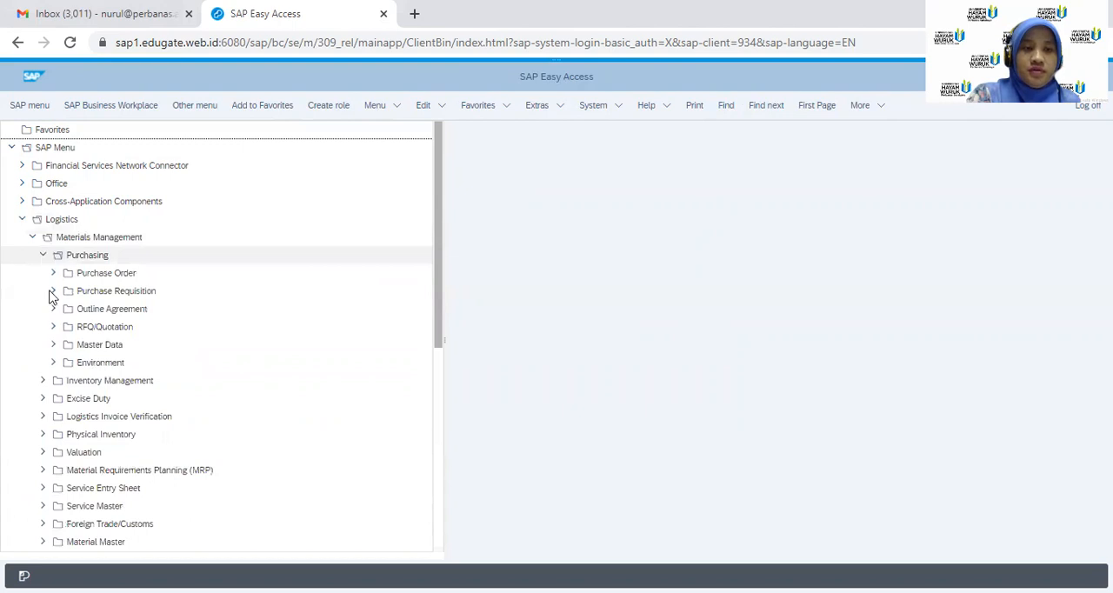
left_click(53, 274)
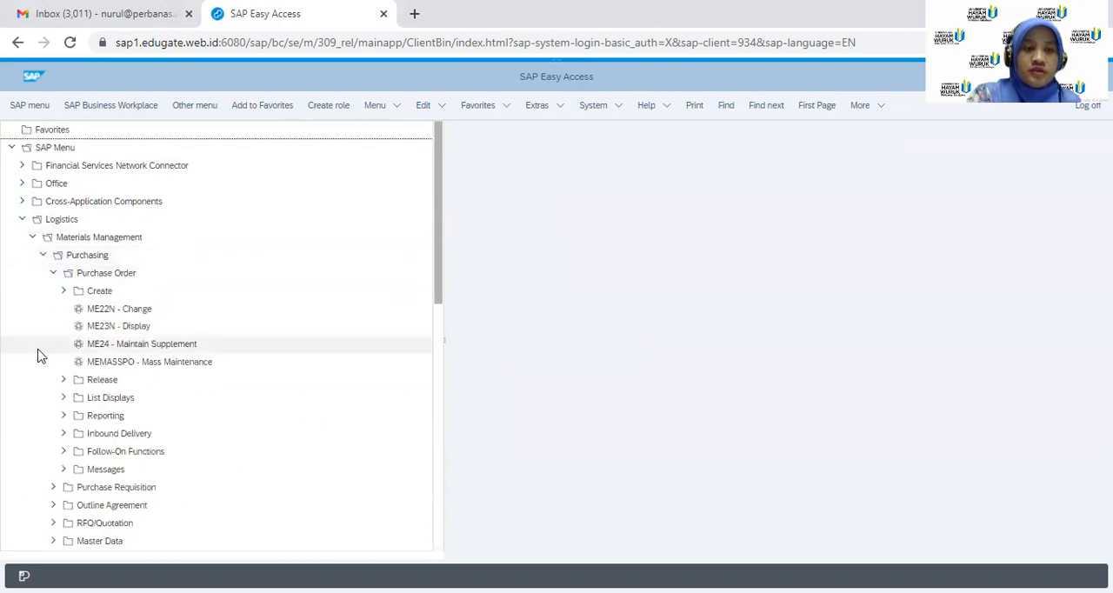
left_click(63, 398)
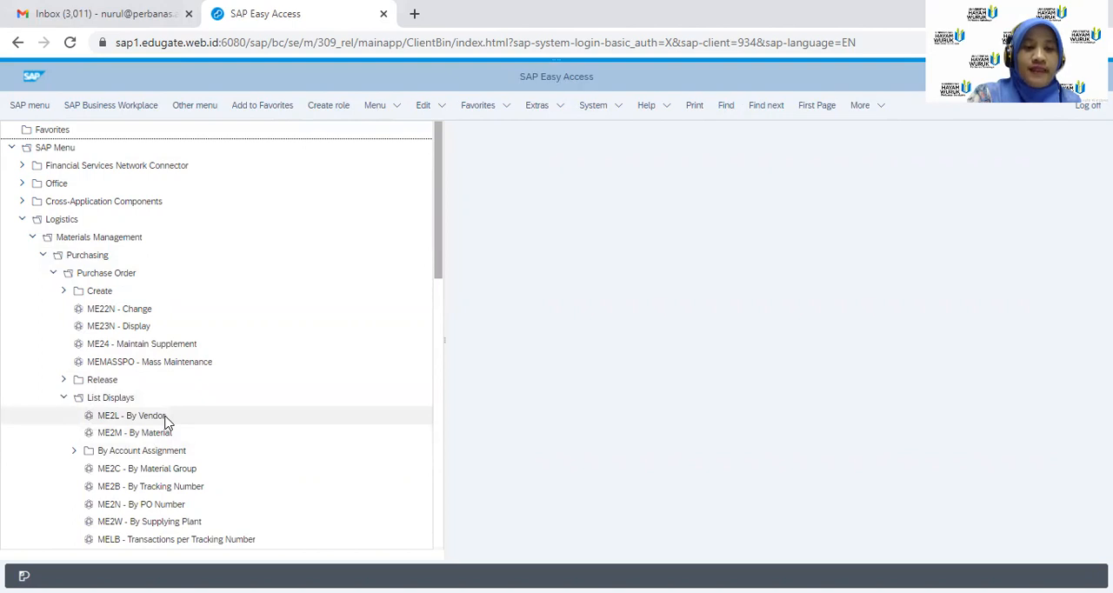
double_click(131, 416)
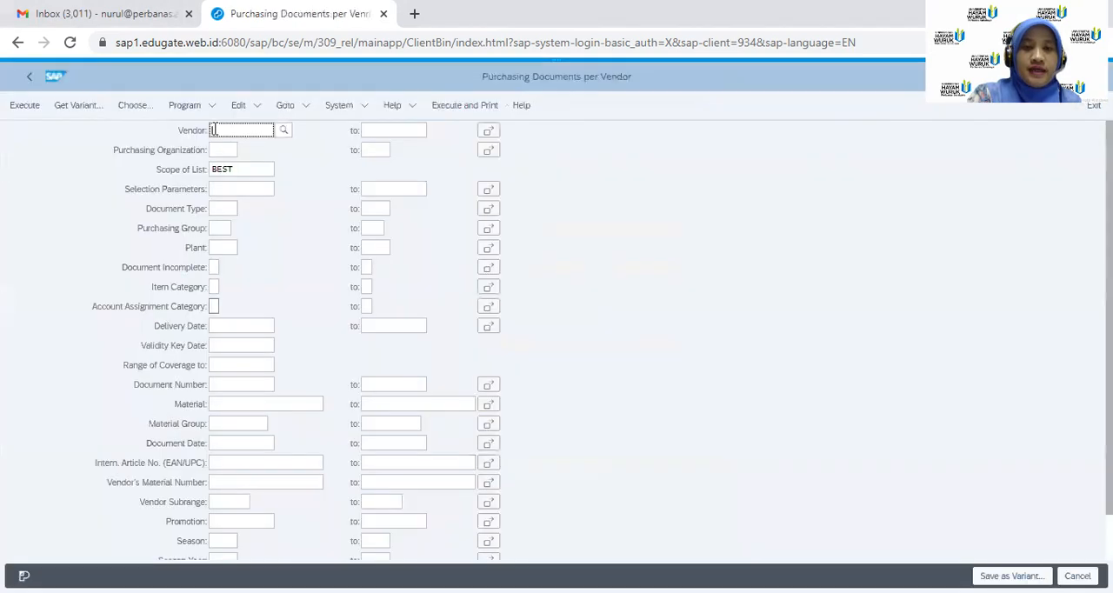
Run the list for vendor T-K500CB00 and examine what is still to be delivered and invoiced per item
type("T-")
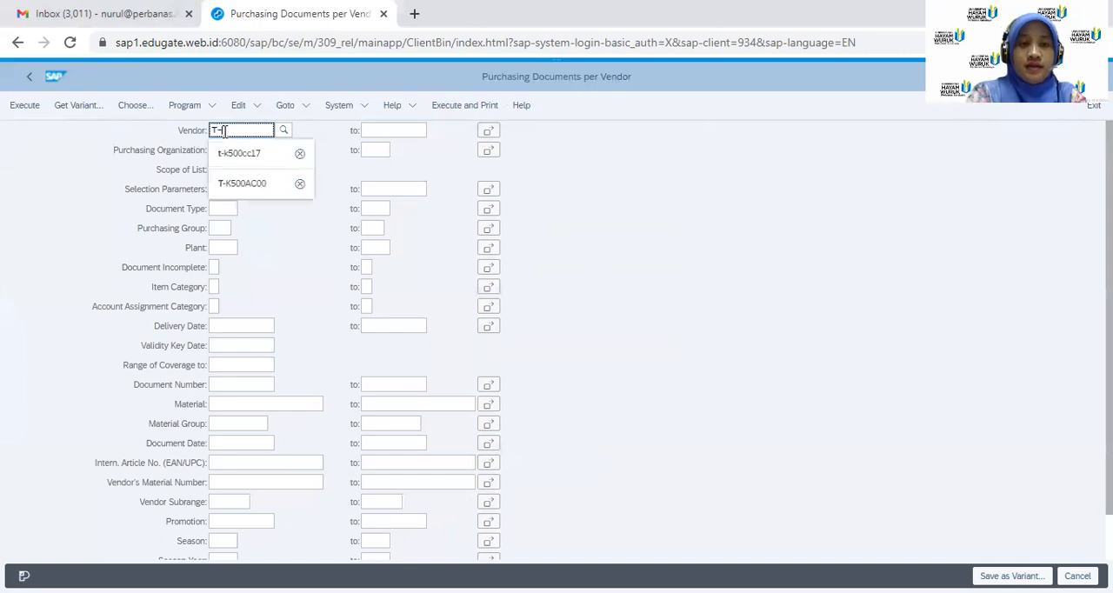
type("K500")
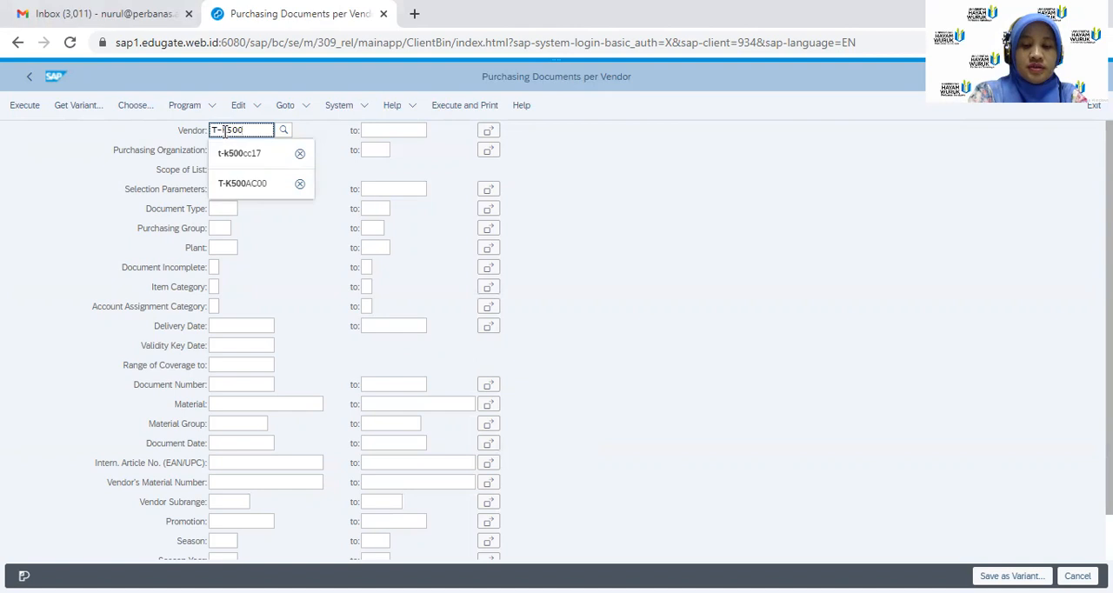
type("CB00")
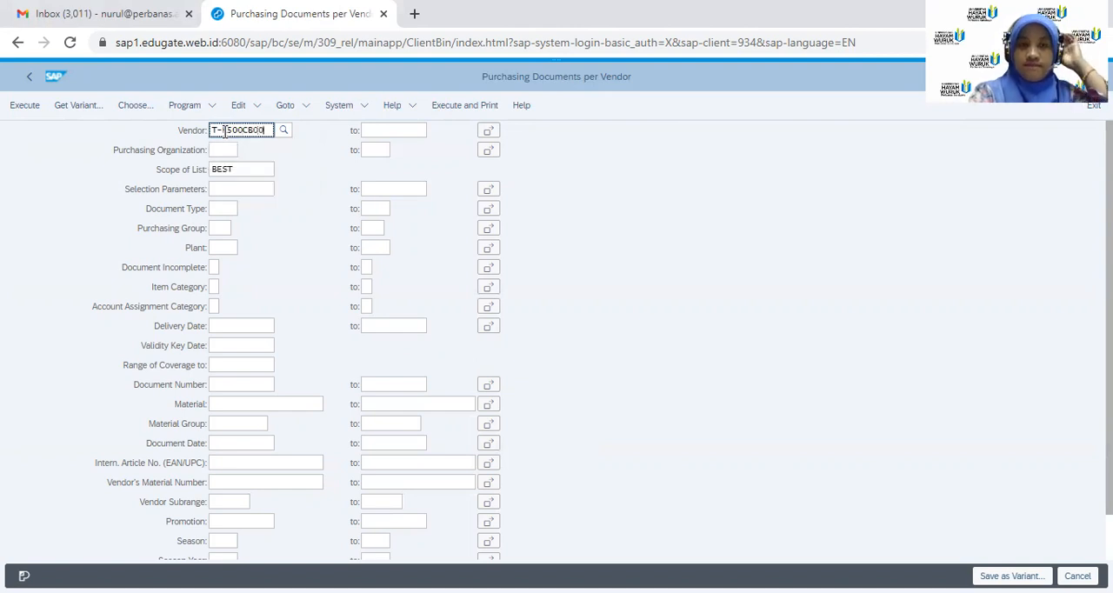
left_click(27, 114)
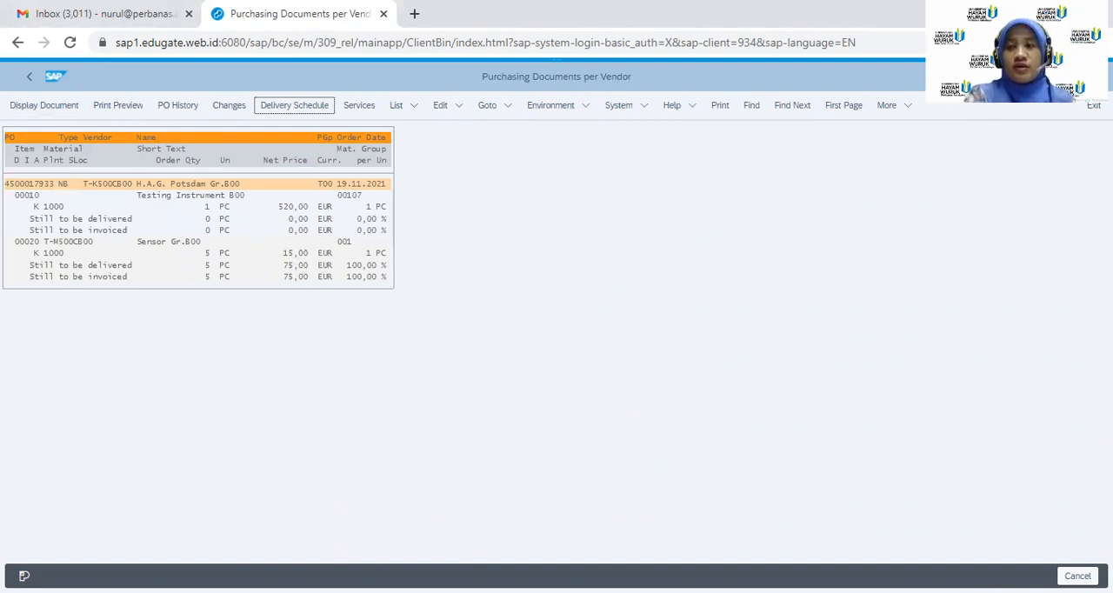
Start the goods receipt transaction MIGO and load the vendor's purchase order by its number
left_click(1026, 77)
type("/nmigo")
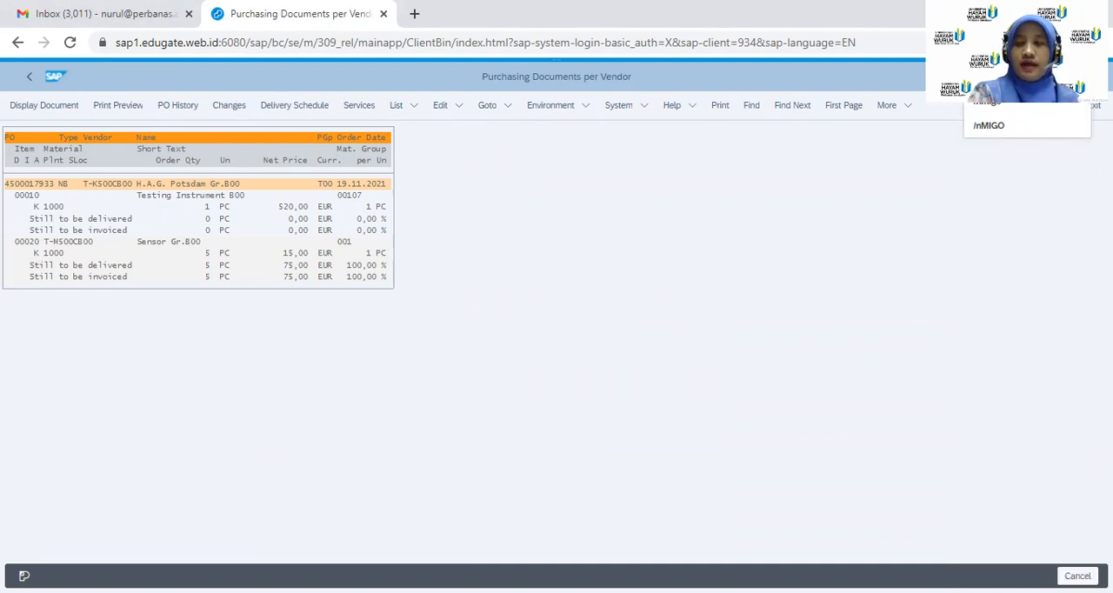
key("Return")
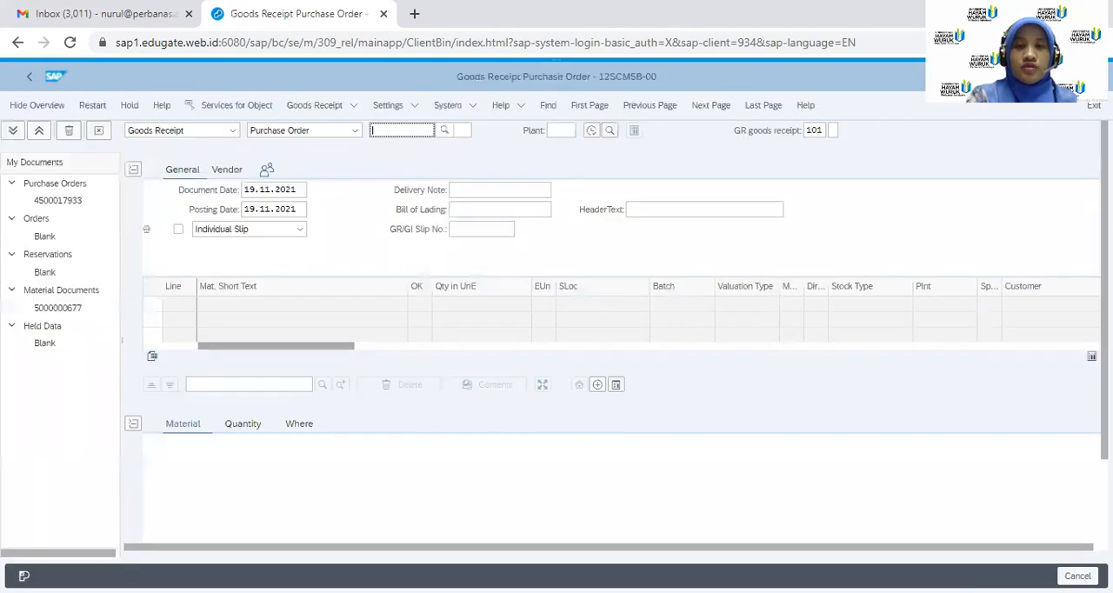
left_click(418, 128)
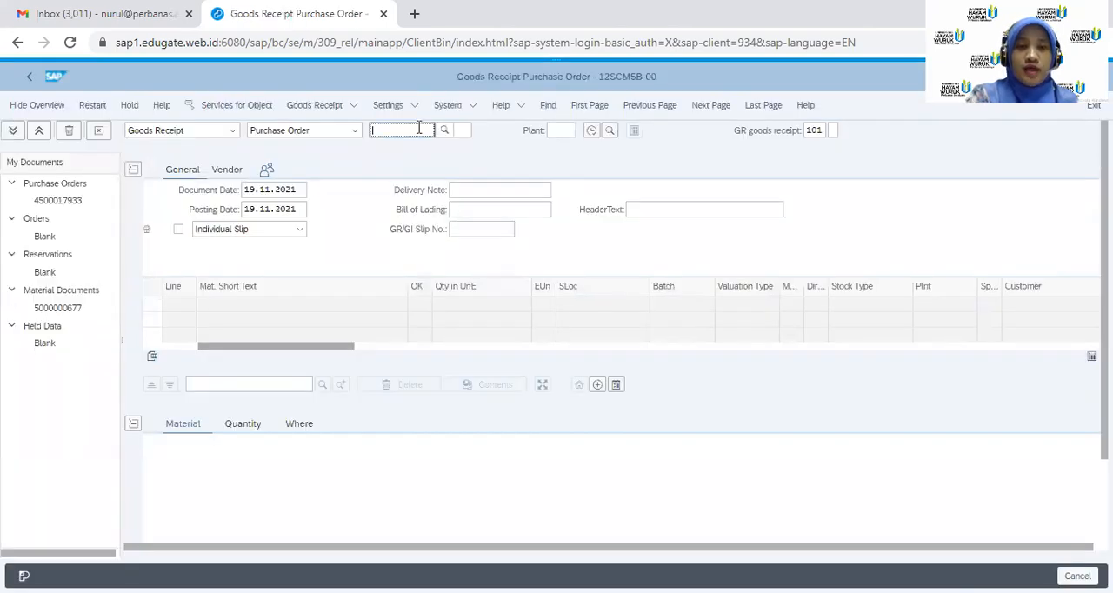
type("450")
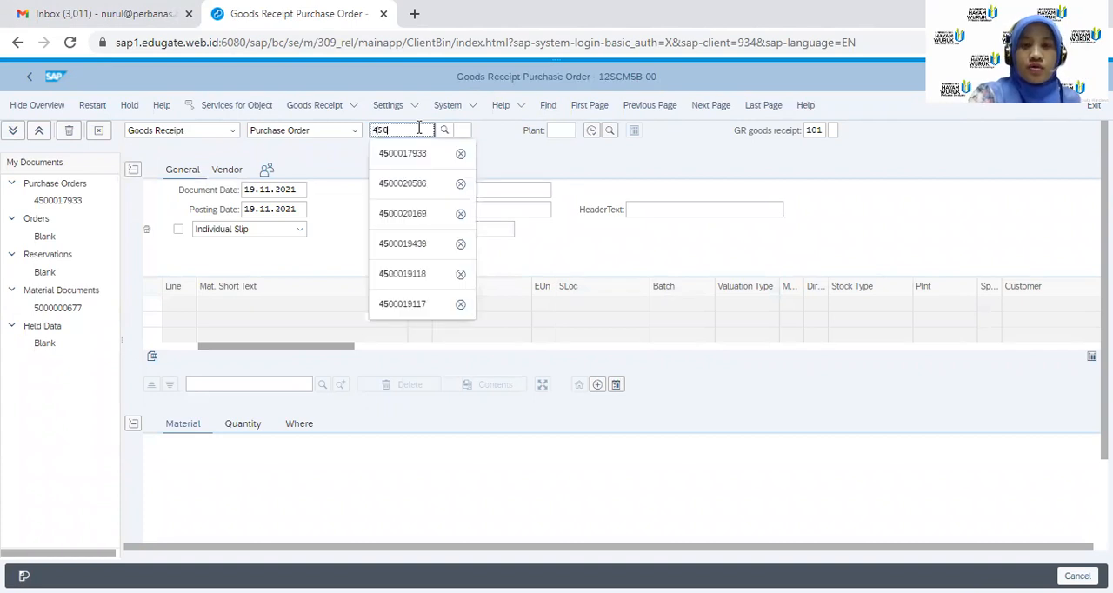
type("001")
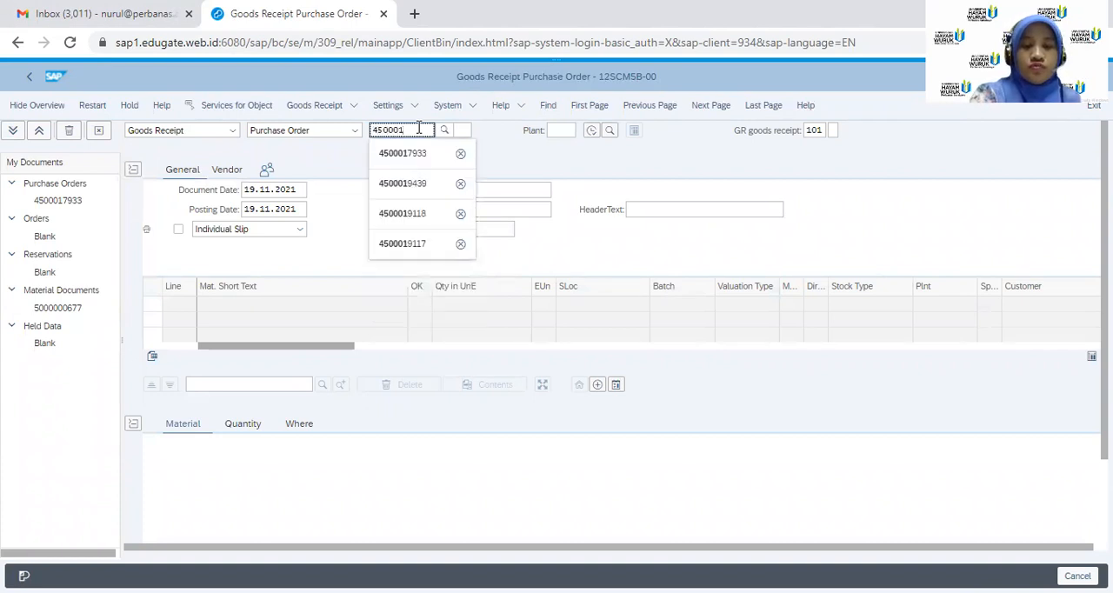
type("7933")
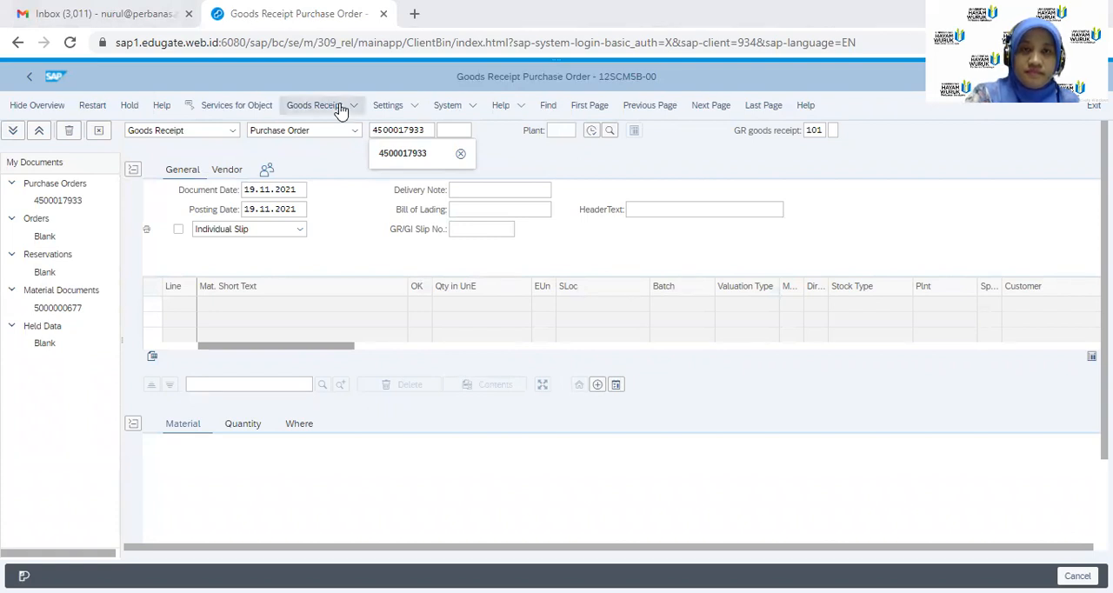
left_click(410, 157)
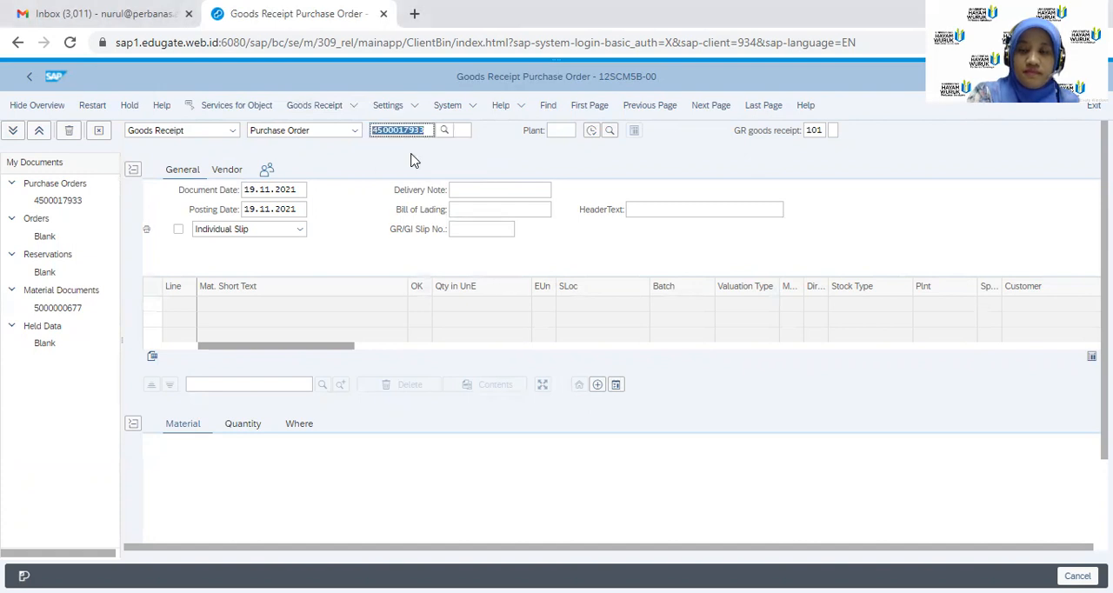
key("Return")
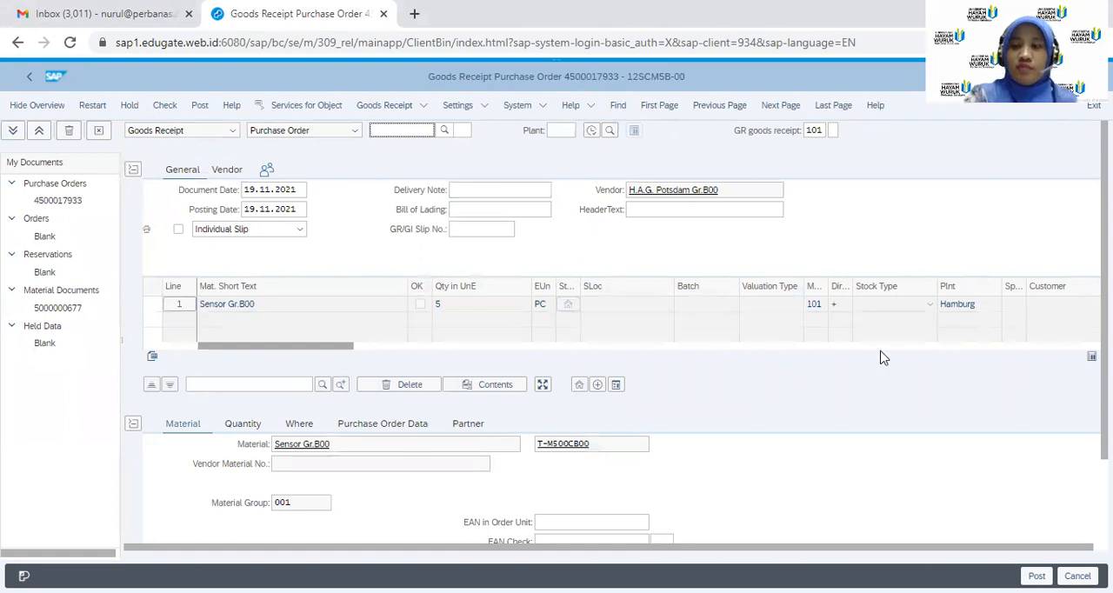
Mark the Sensor Gr.B00 line as Item OK and post the goods receipt
scroll(609, 348, "down", 2)
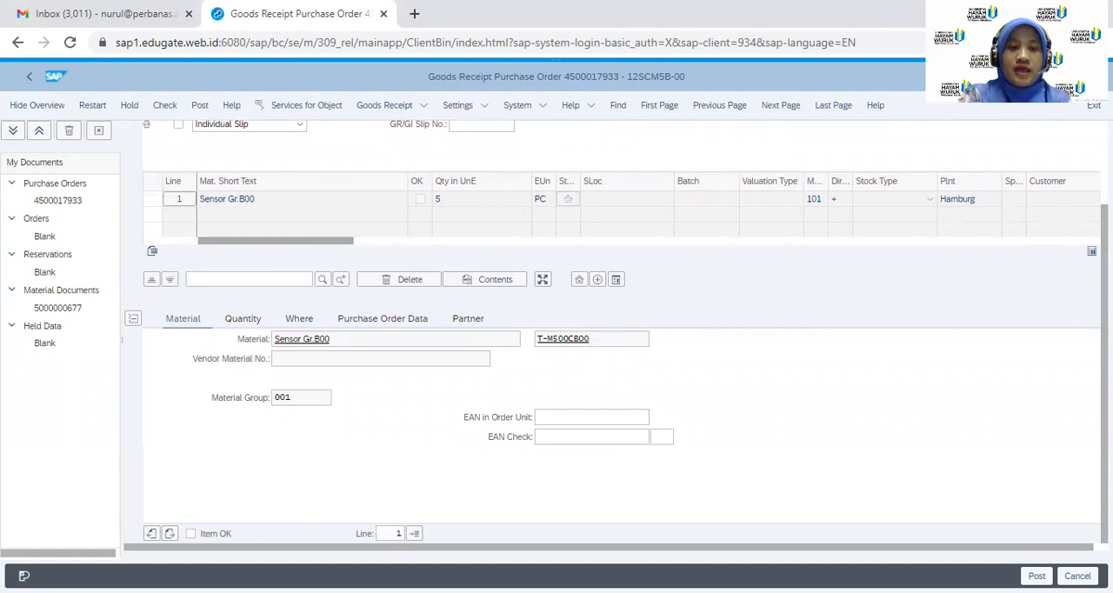
left_click(190, 535)
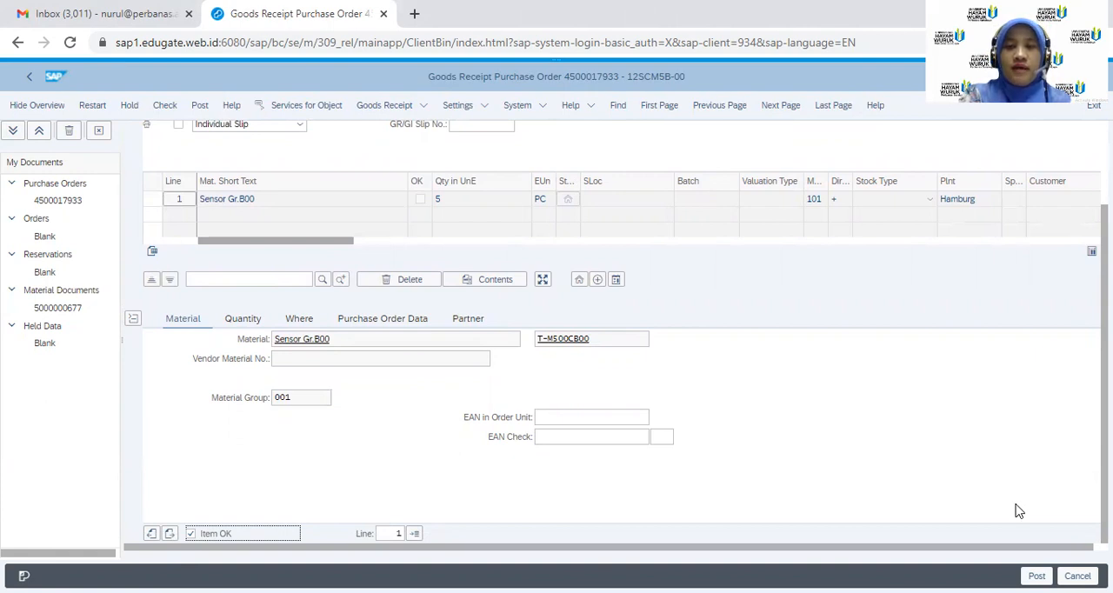
left_click(1037, 576)
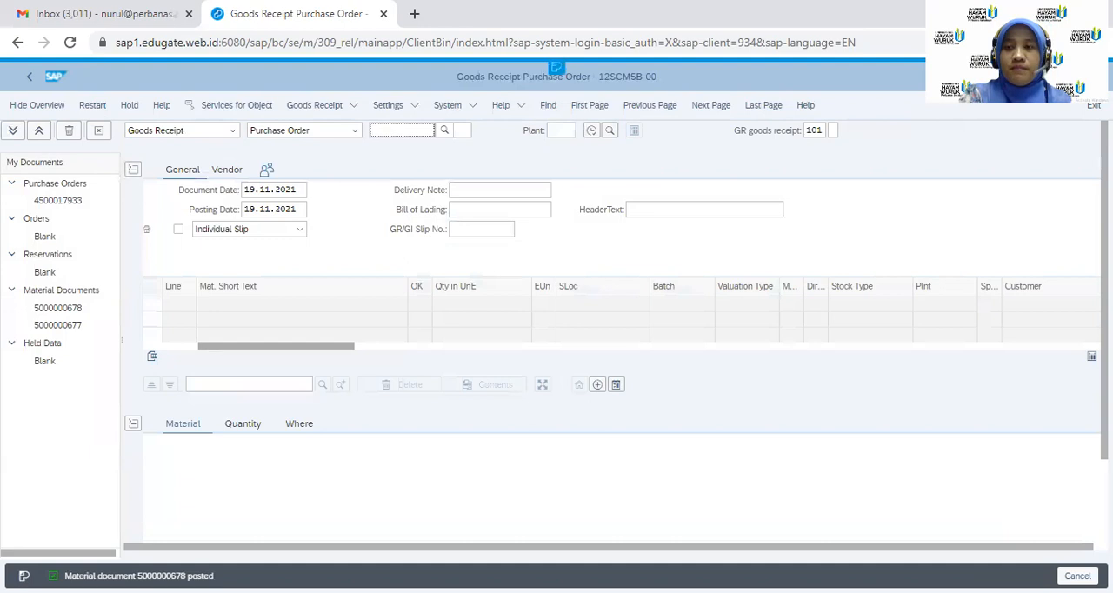
Start a new incoming invoice with transaction MIRO
left_click(1026, 76)
type("/")
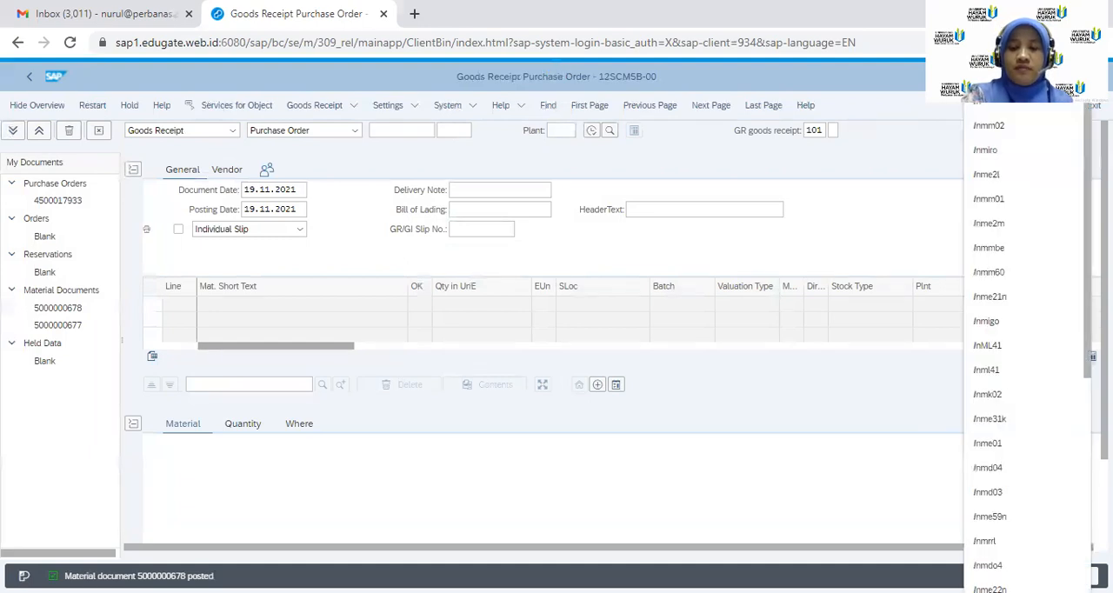
type("nmiro")
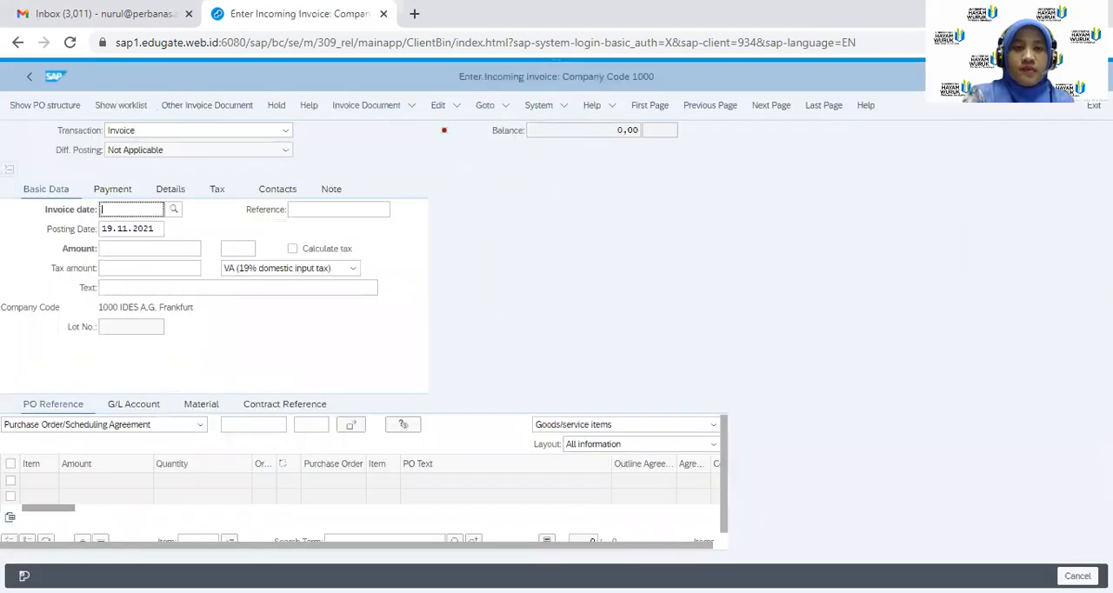
Set the invoice date to 19.11.2021 and reference the vendor's purchase order by its number
left_click(174, 211)
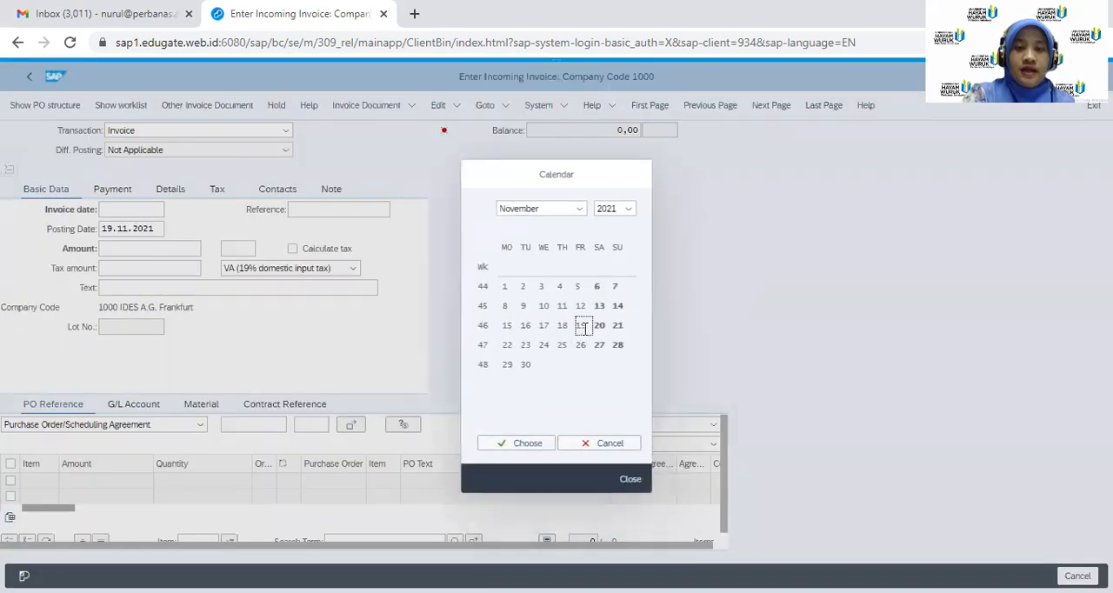
left_click(520, 446)
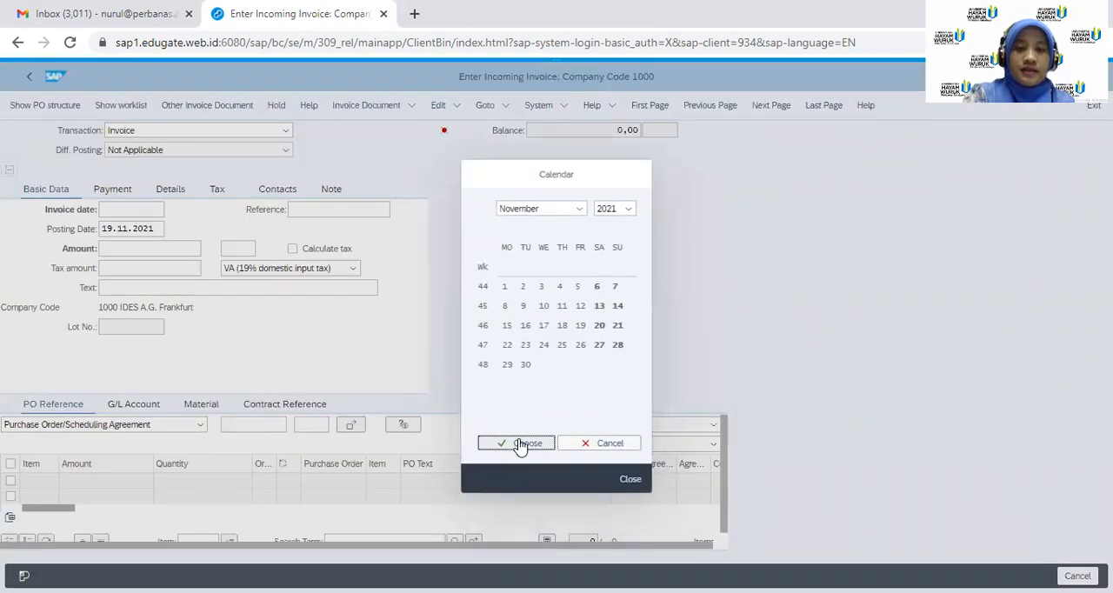
left_click(274, 424)
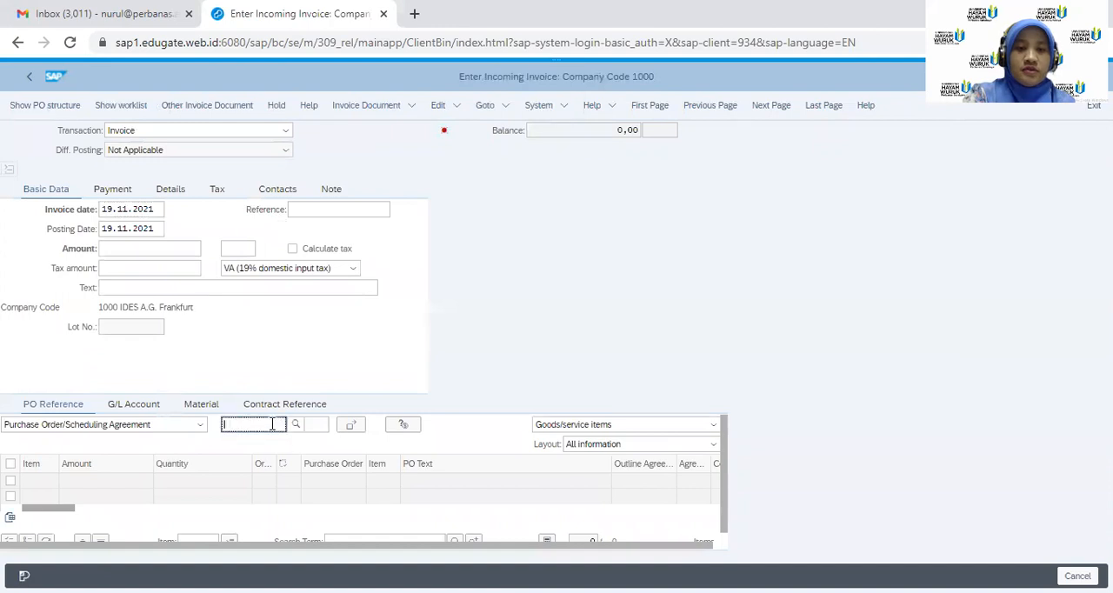
type("45")
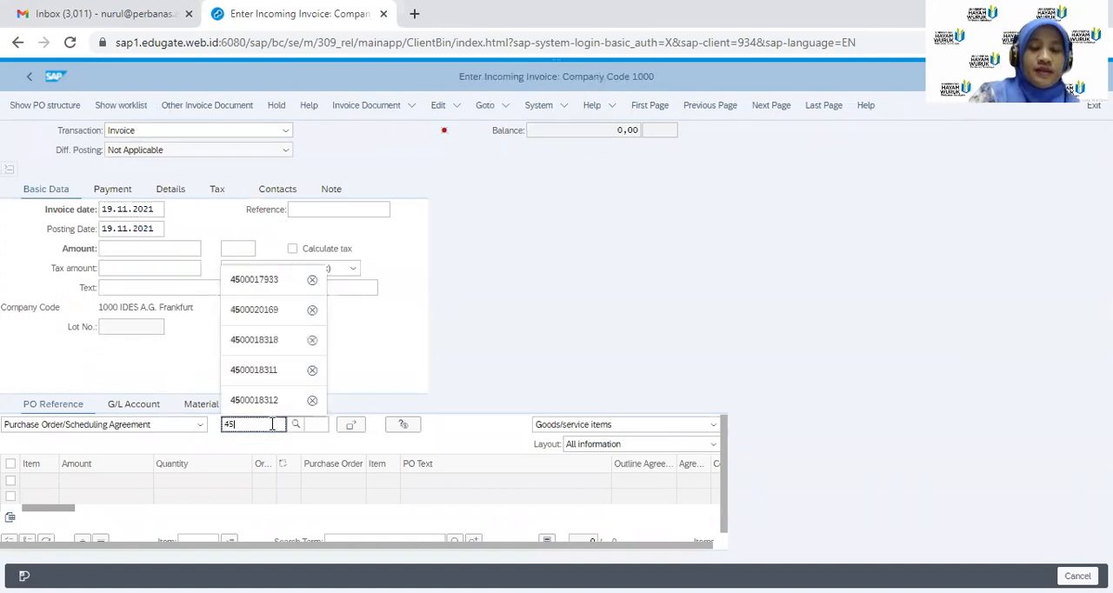
left_click(275, 280)
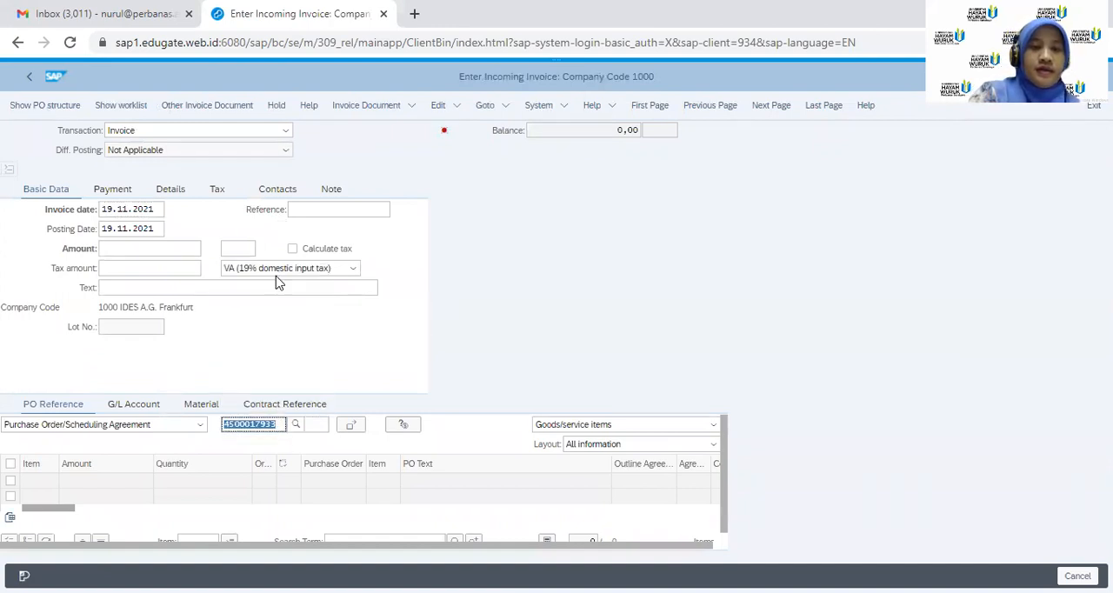
Enter the invoice amount 82,5 and tax amount 7,5 with tax code 1I (Input tax 10%)
left_click(168, 249)
type("82,5")
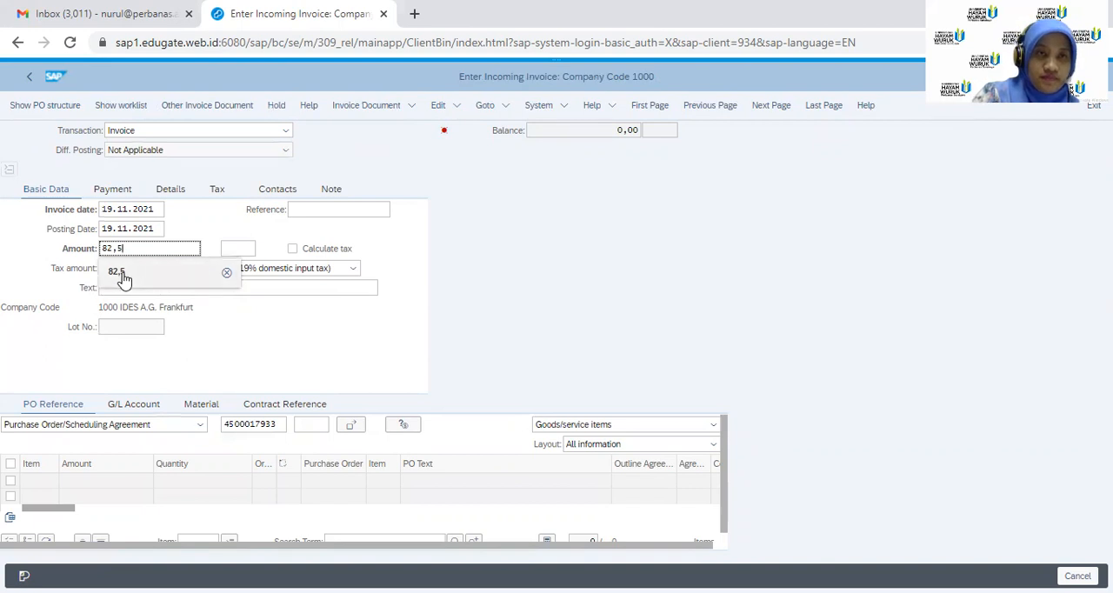
left_click(226, 272)
left_click(161, 269)
type("7,5")
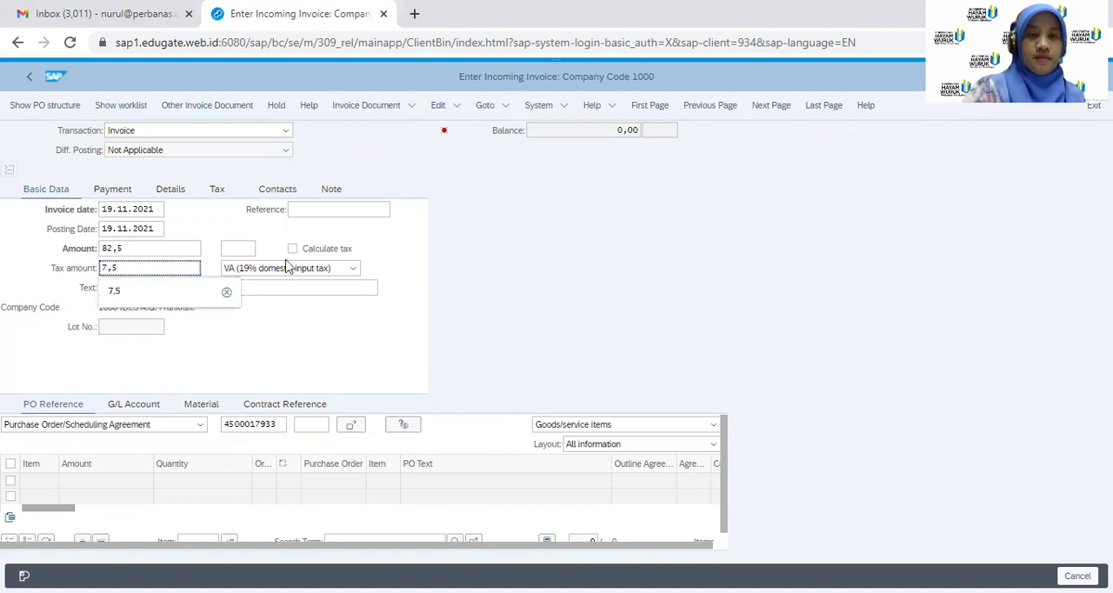
left_click(353, 268)
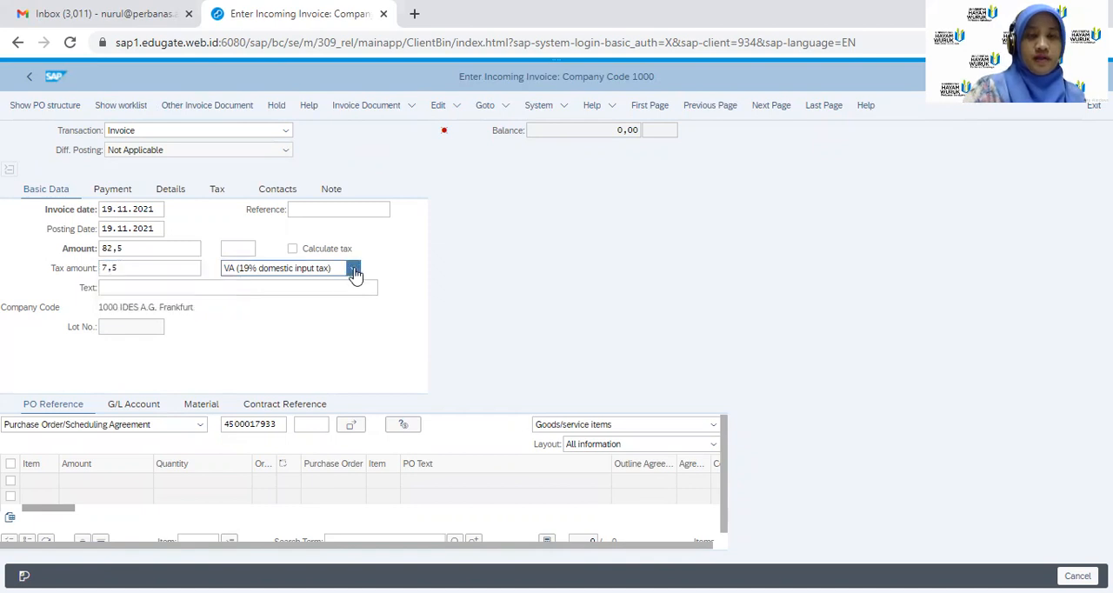
left_click(306, 315)
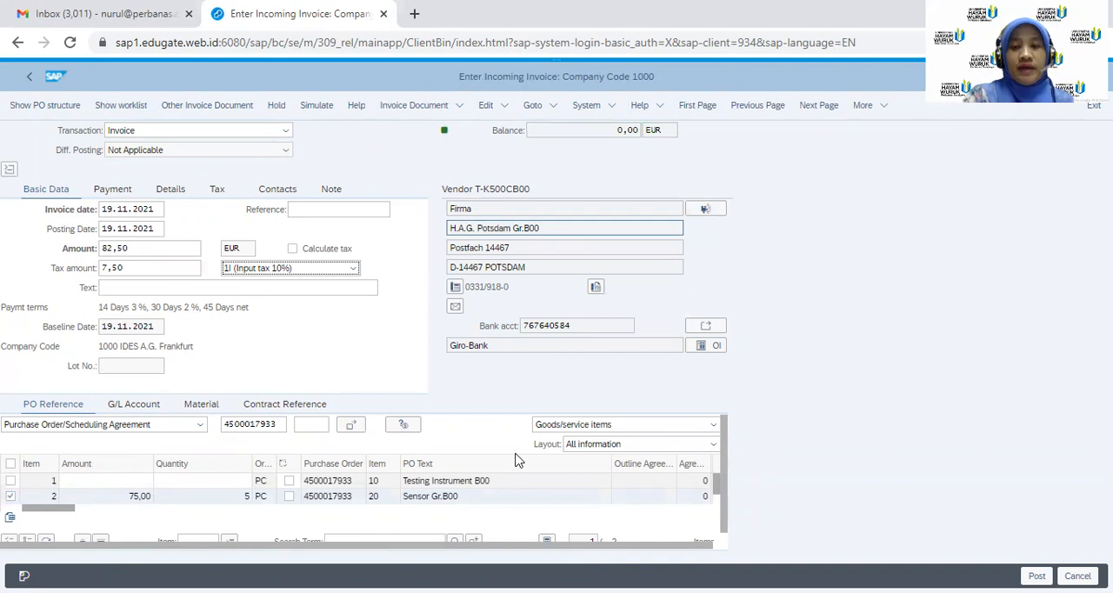
Set both account assignment lines of the Sensor Gr.B00 item to tax code 1I (Input tax 10%) and check them
left_click_drag(49, 512, 125, 517)
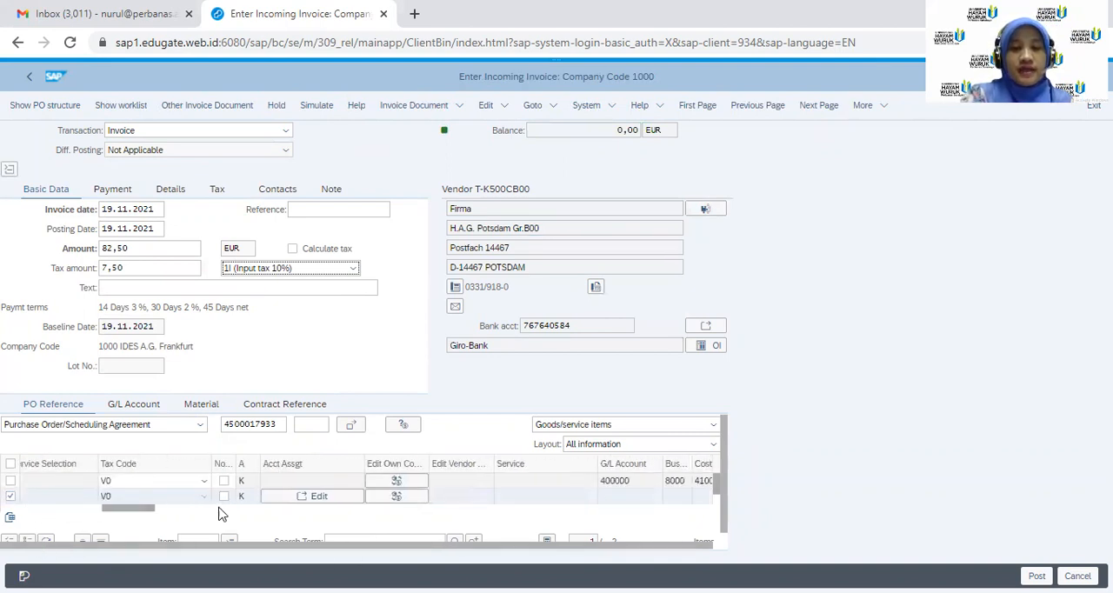
left_click(313, 497)
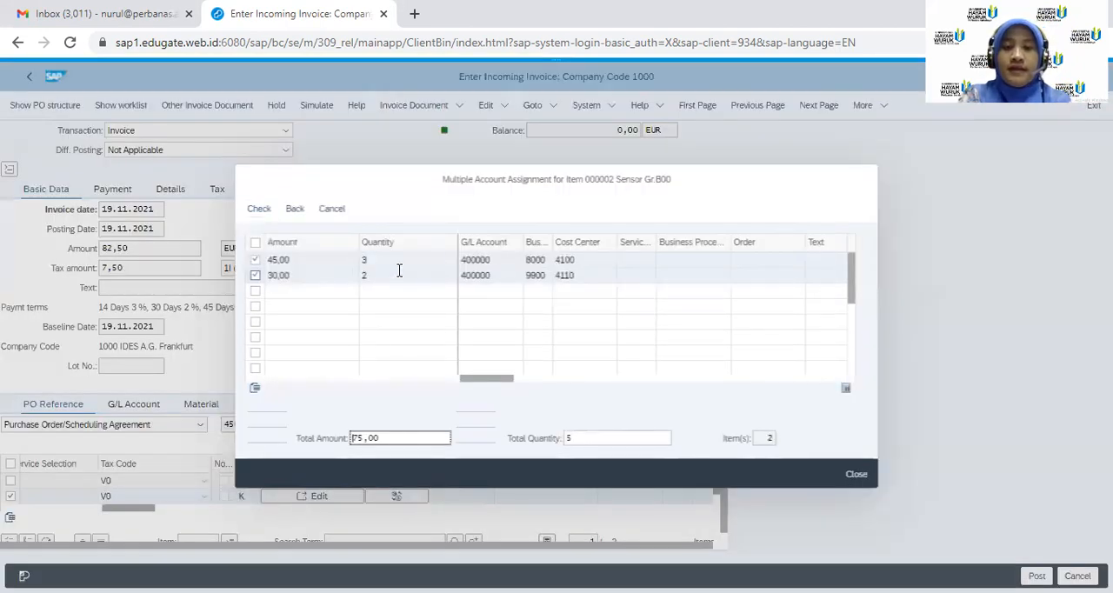
left_click_drag(507, 381, 587, 388)
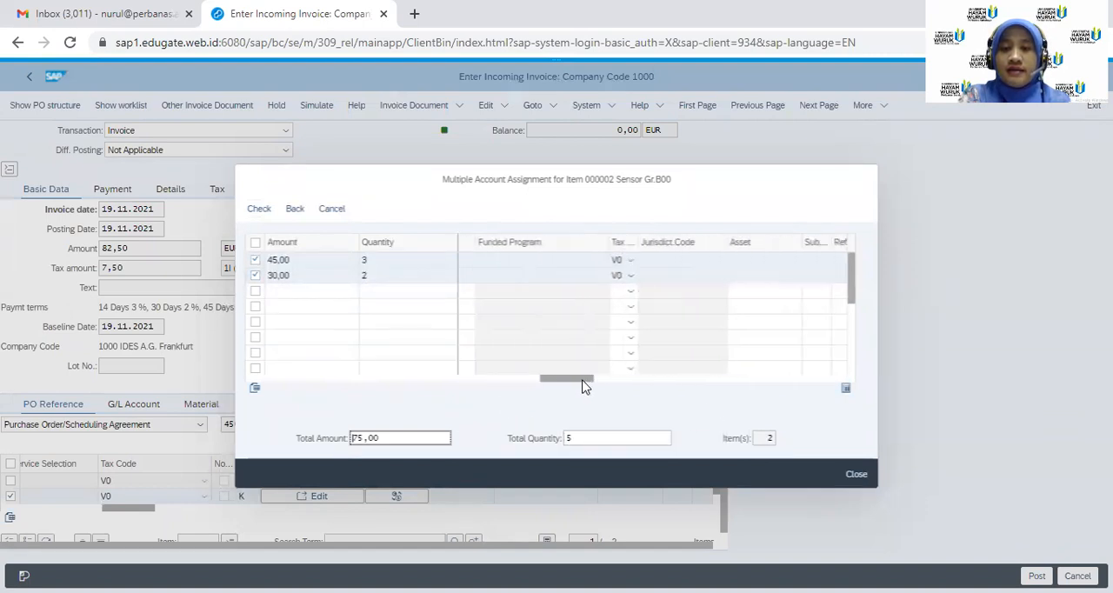
left_click(632, 264)
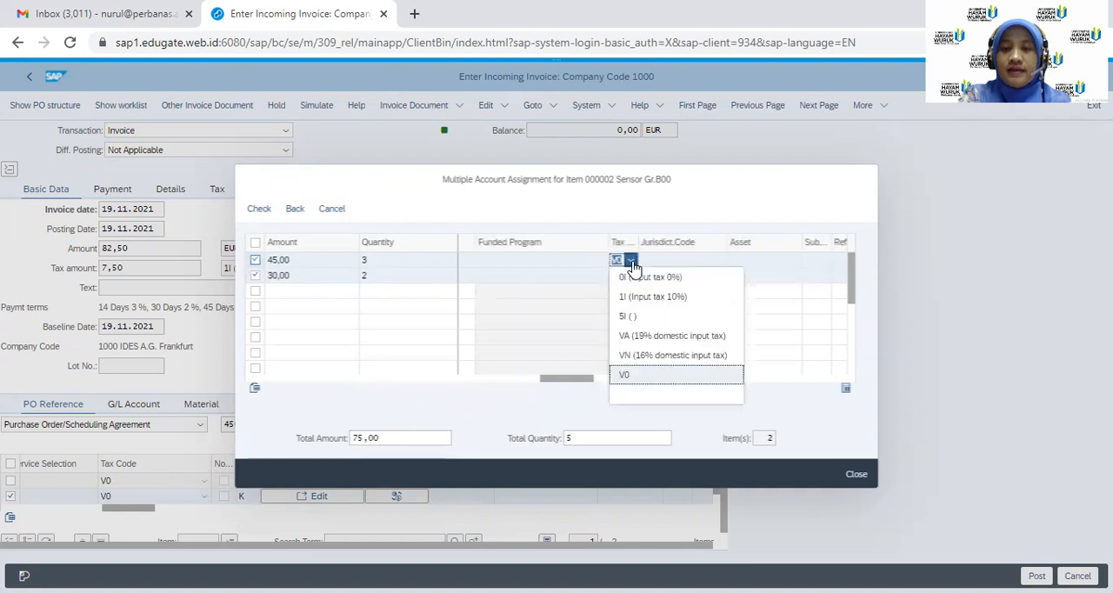
left_click(651, 299)
left_click(632, 276)
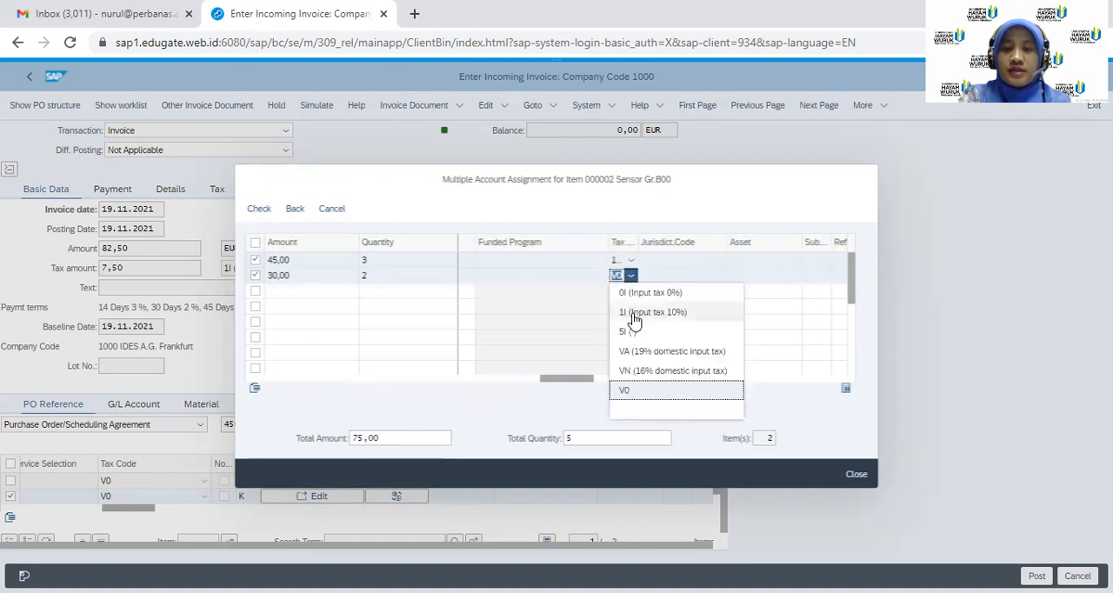
left_click(643, 311)
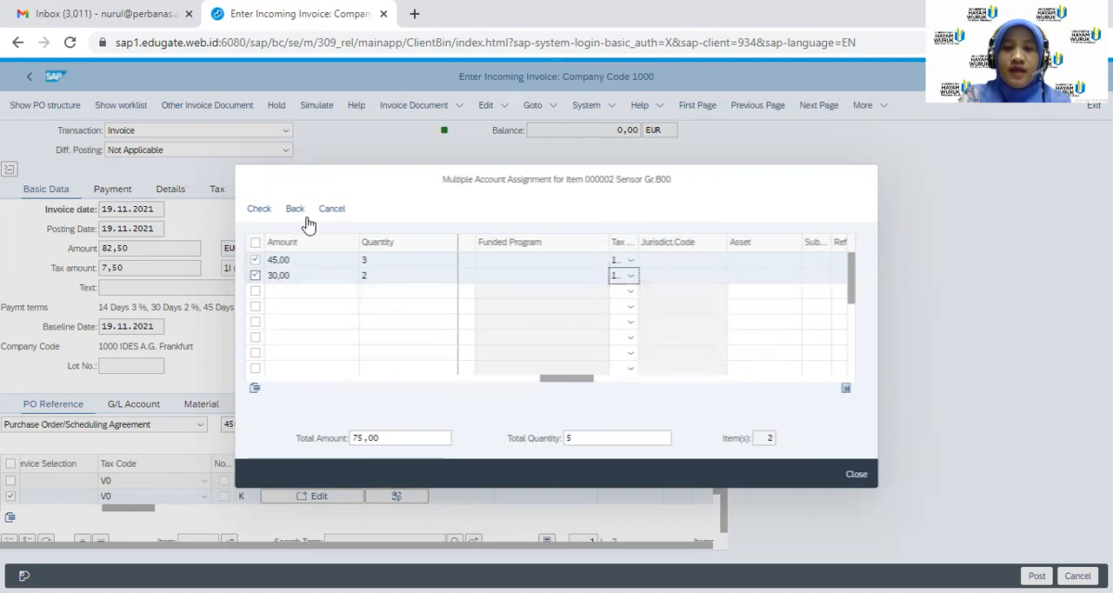
left_click(261, 213)
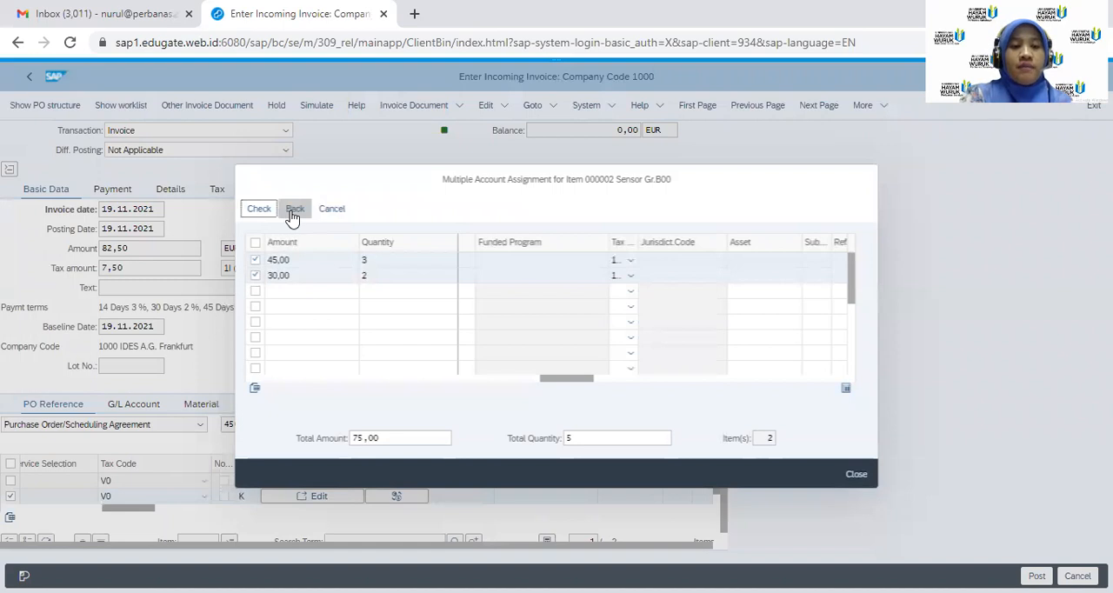
left_click(293, 213)
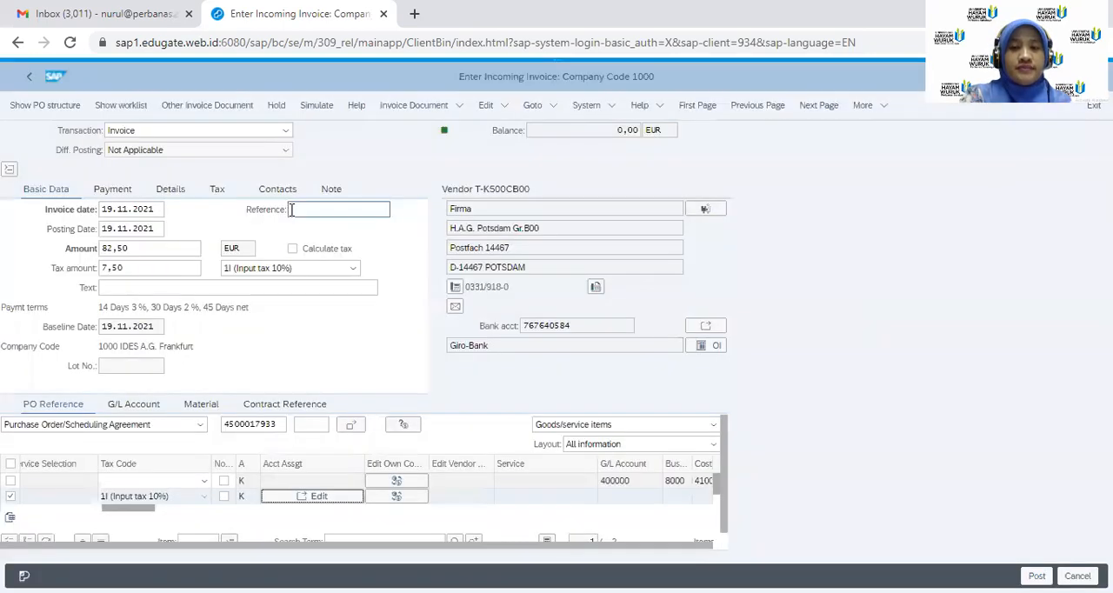
Clear the tax code of the Testing Instrument B00 item and post the incoming invoice
left_click(113, 480)
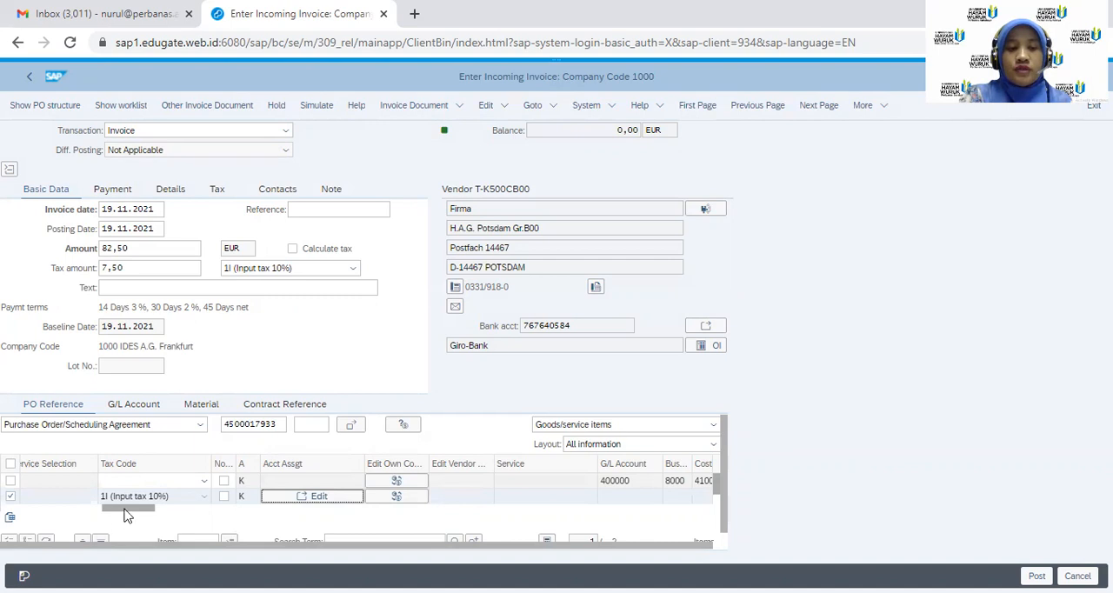
left_click_drag(128, 509, 46, 518)
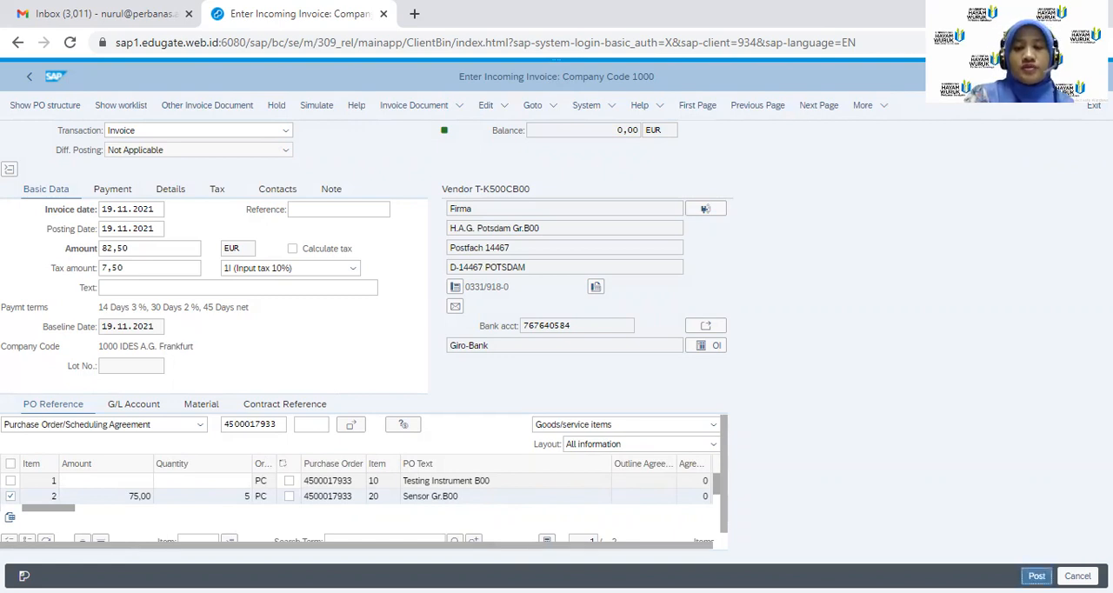
left_click(1037, 576)
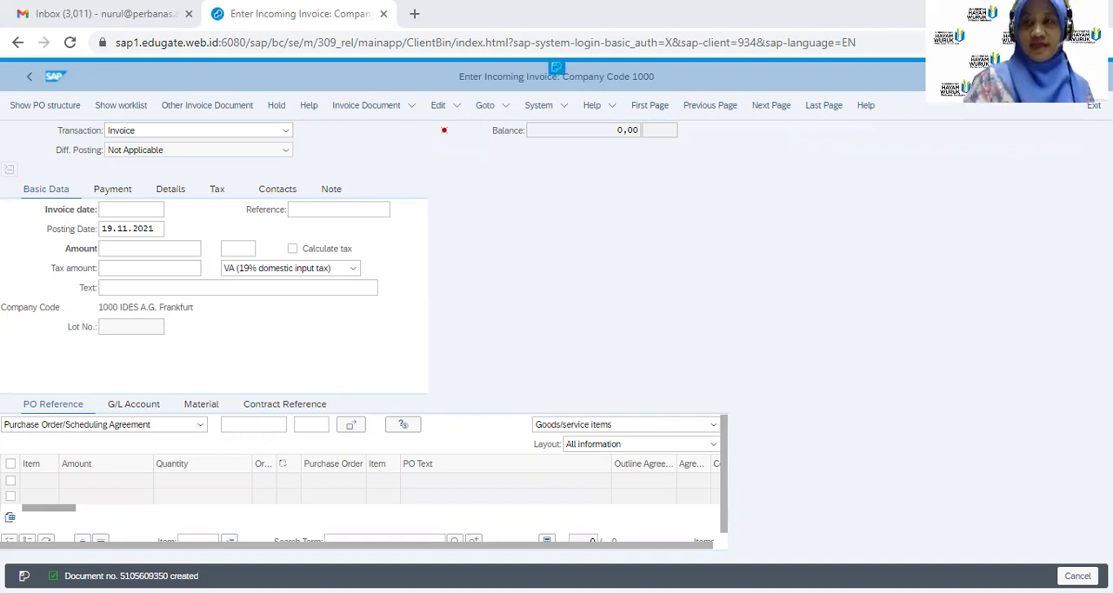
Run the ME2L purchasing documents list for vendor T-K500CB00 and examine what is still to be delivered and invoiced
type("/")
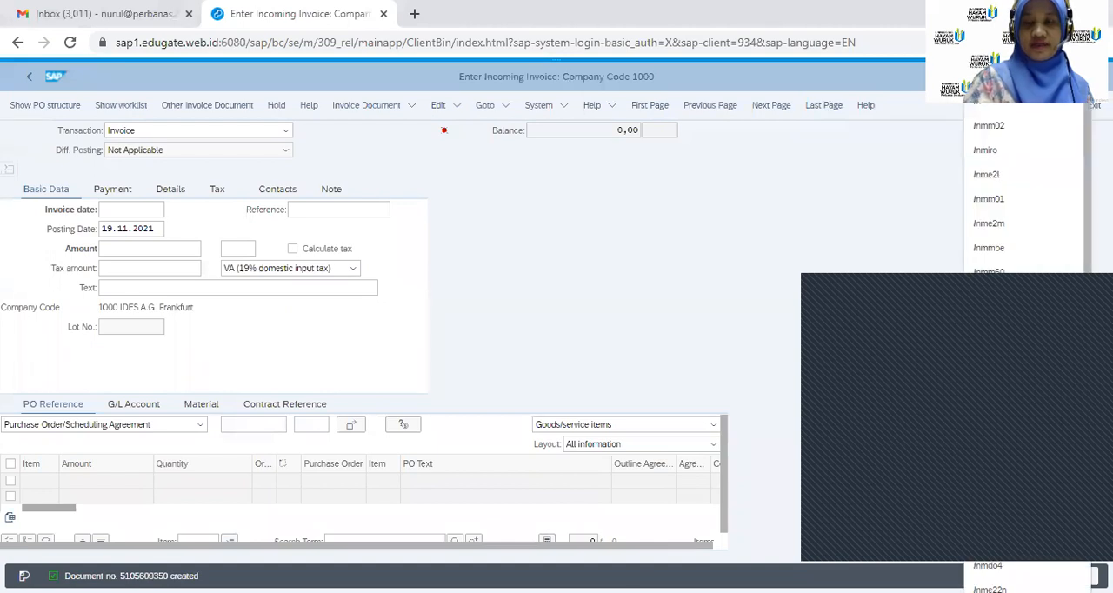
key("Return")
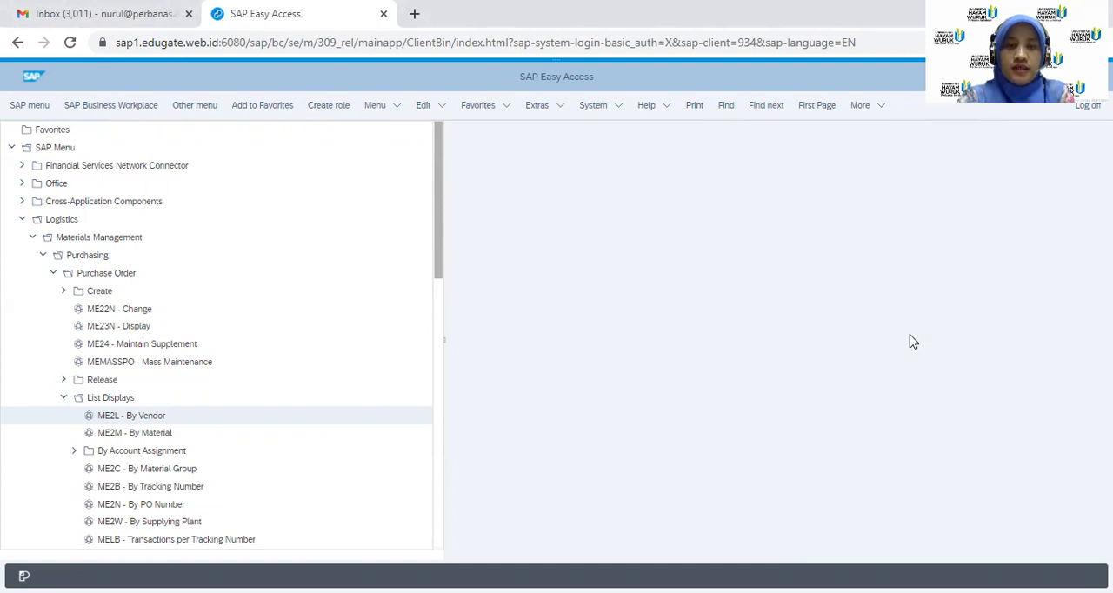
left_click(138, 421)
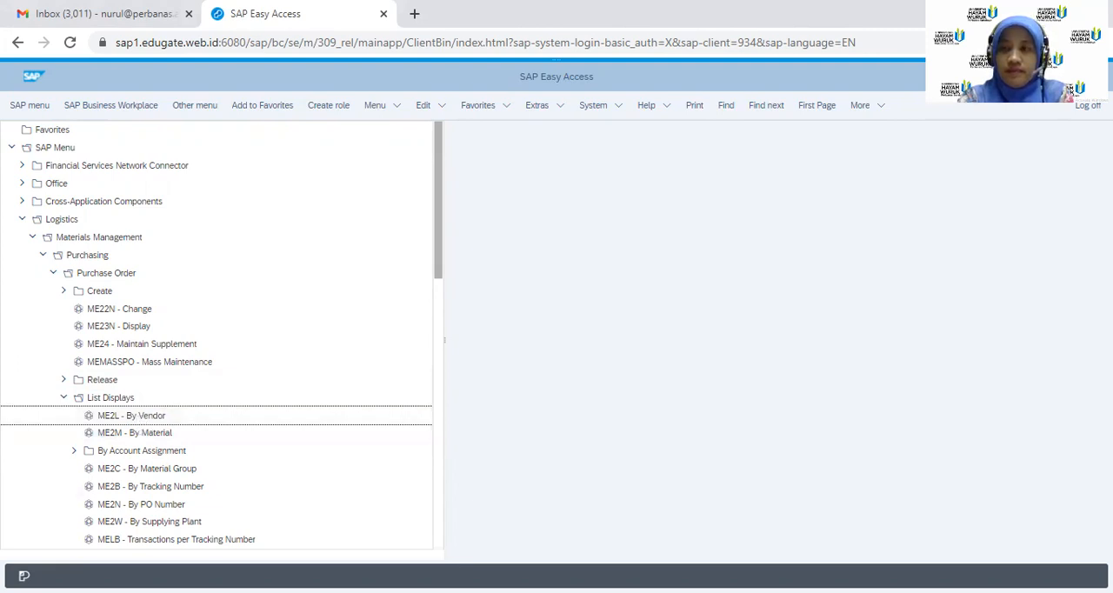
left_click(144, 422)
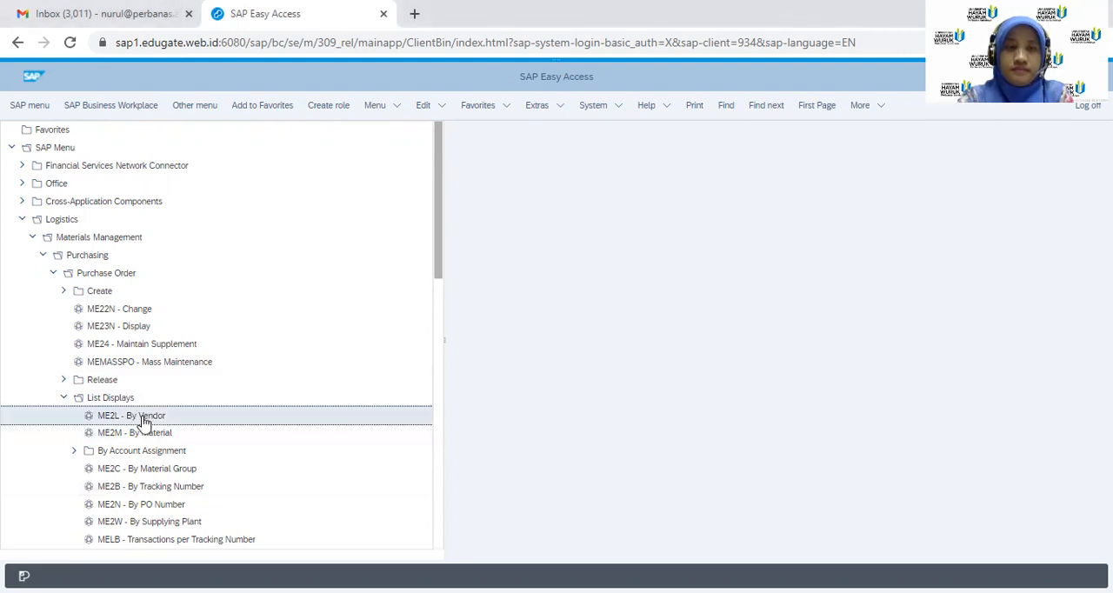
double_click(143, 421)
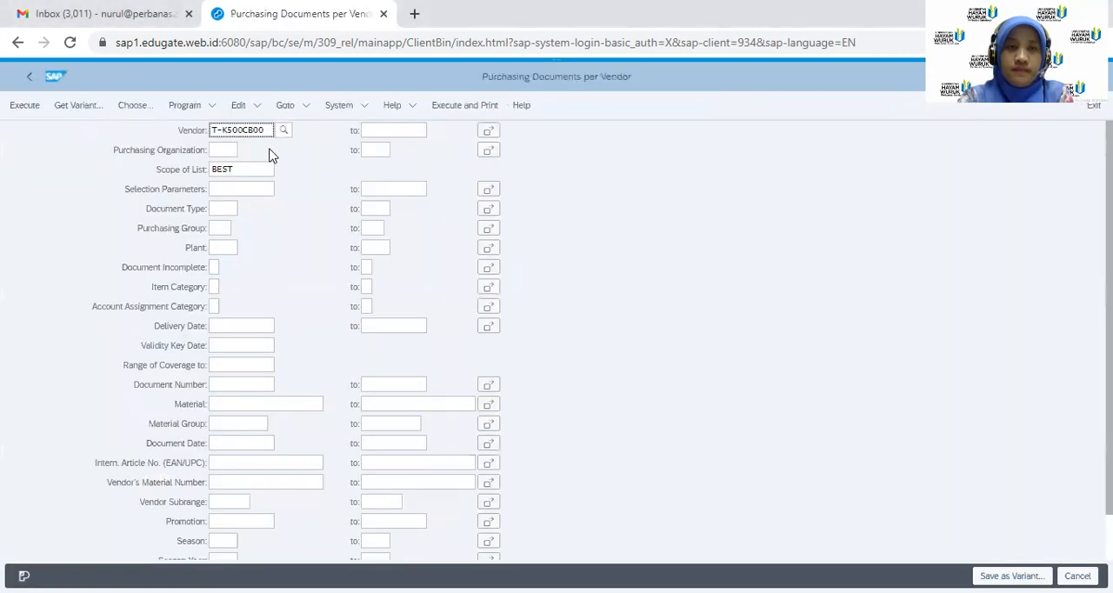
left_click(24, 105)
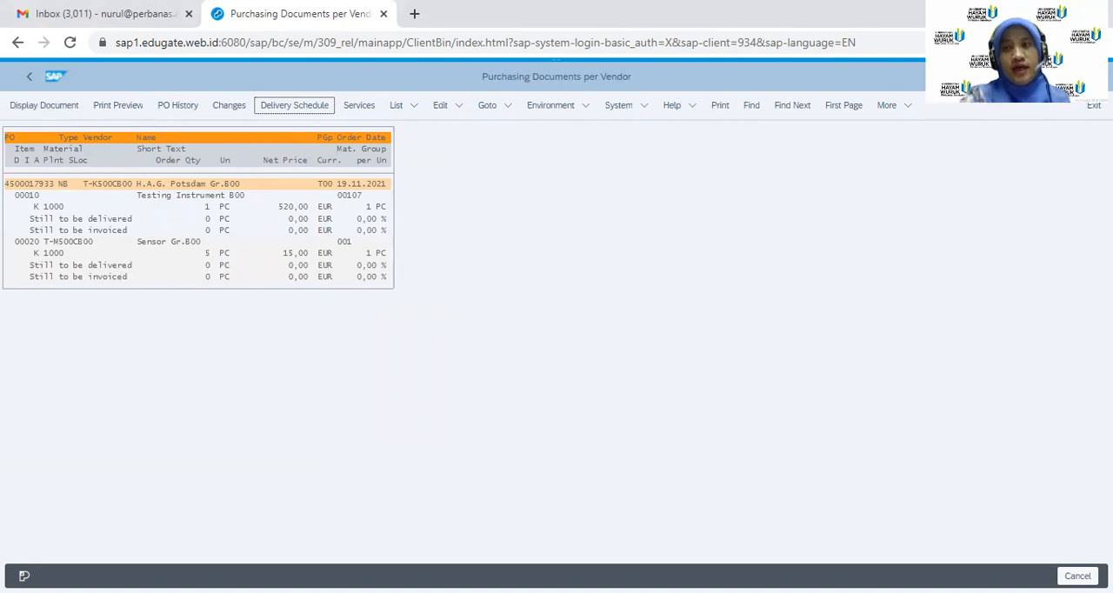
type("/n")
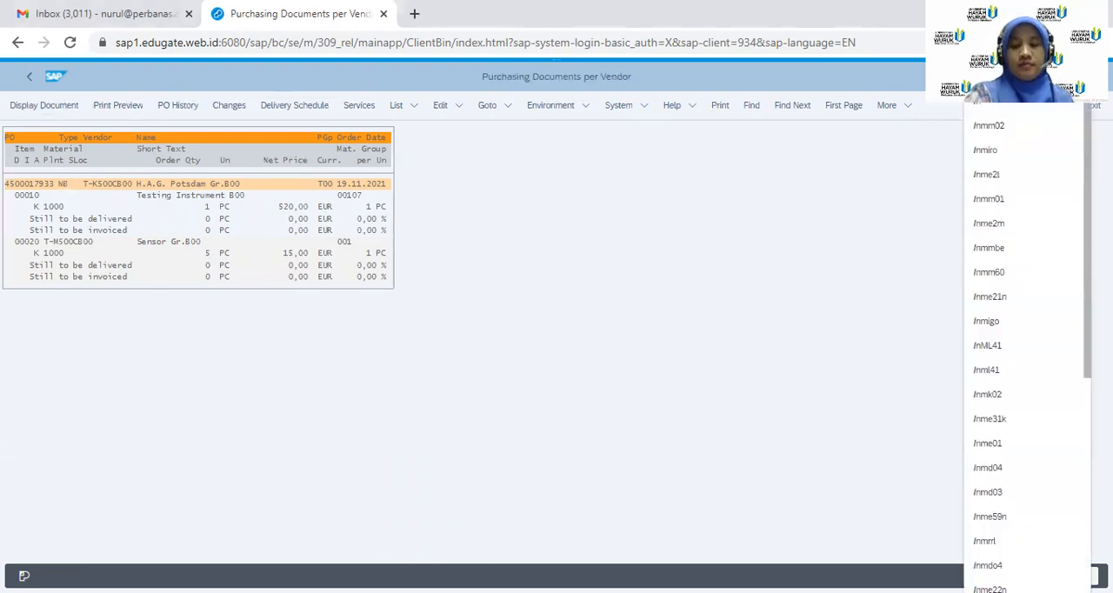
key("Return")
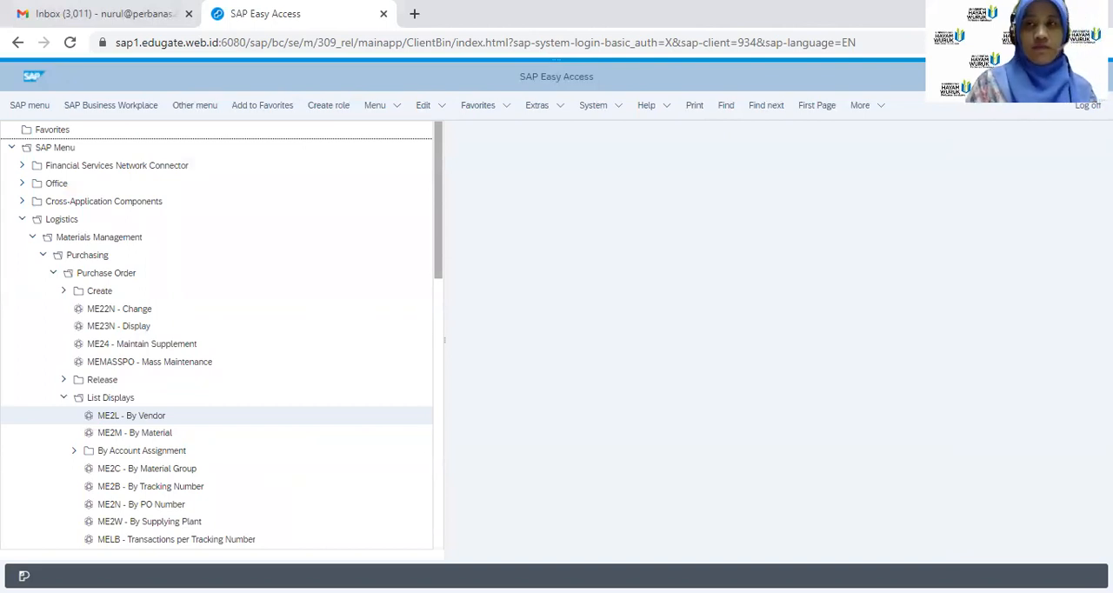
Start a new standard purchase order with transaction ME21N and close its help pane
type("me21")
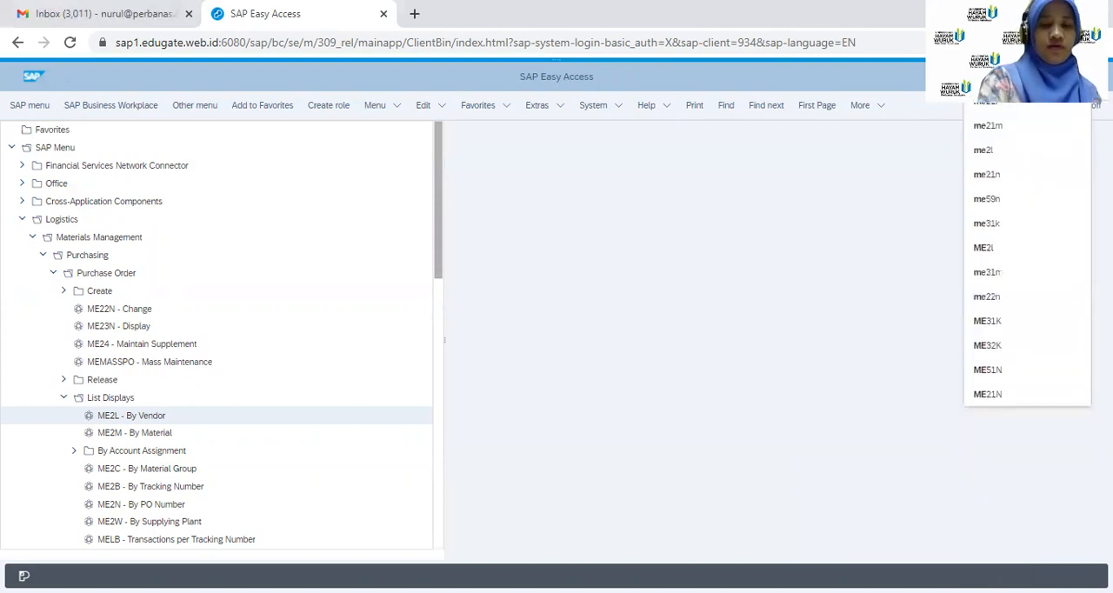
type("n")
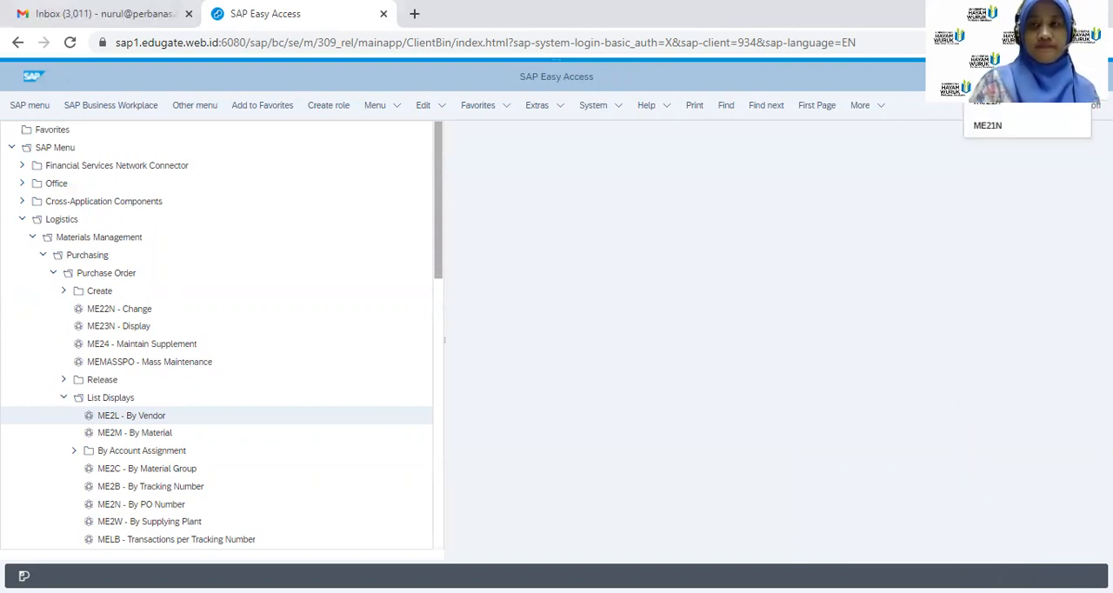
key("Return")
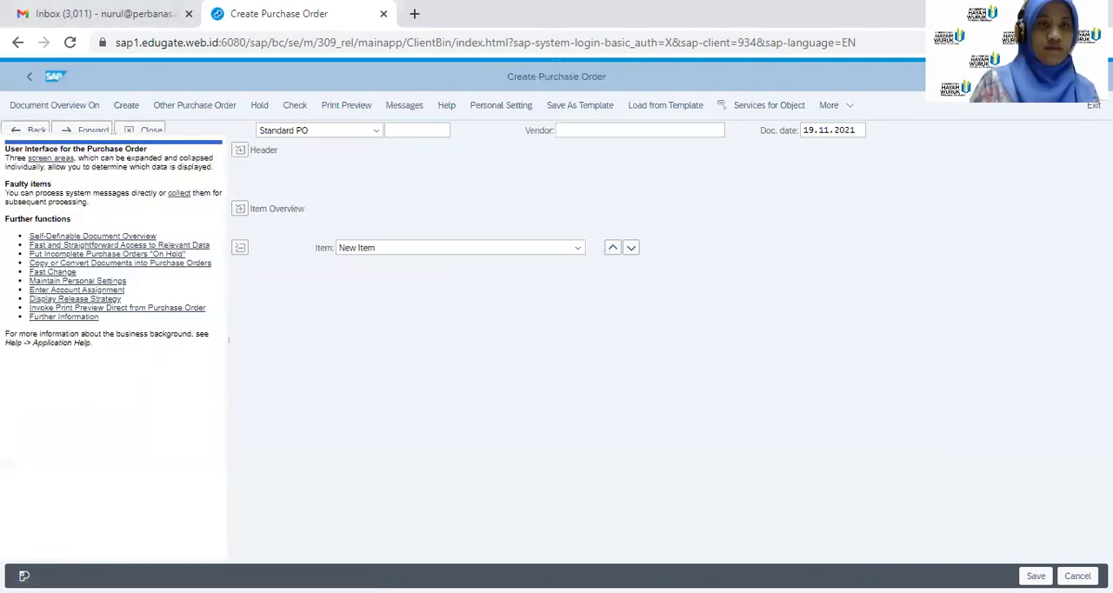
left_click(144, 132)
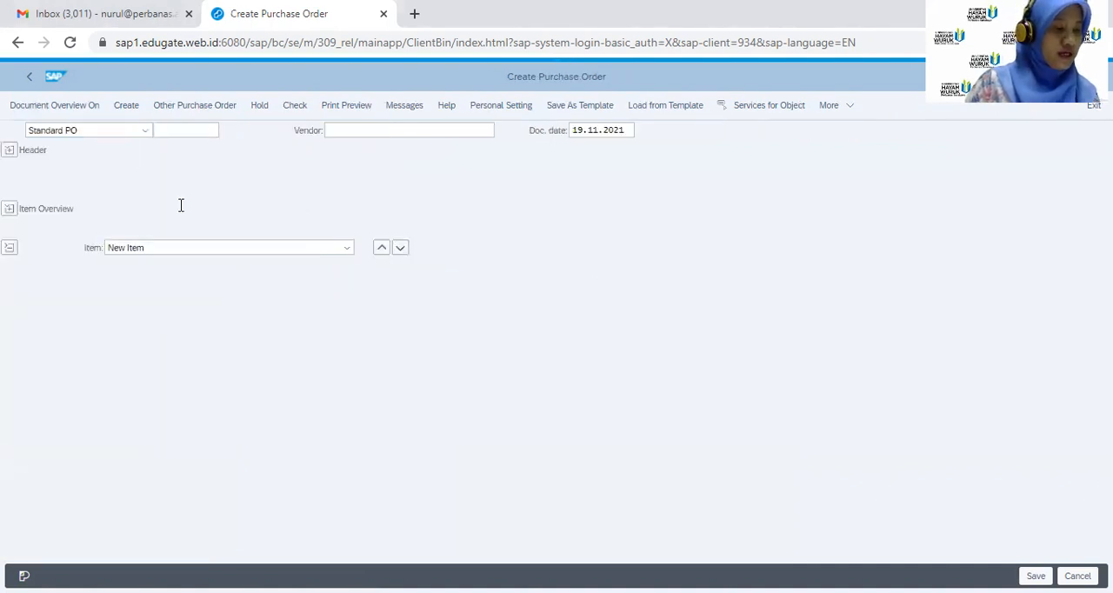
Enter T-K500DB00 as the vendor of the new standard purchase order
left_click(351, 132)
type("1")
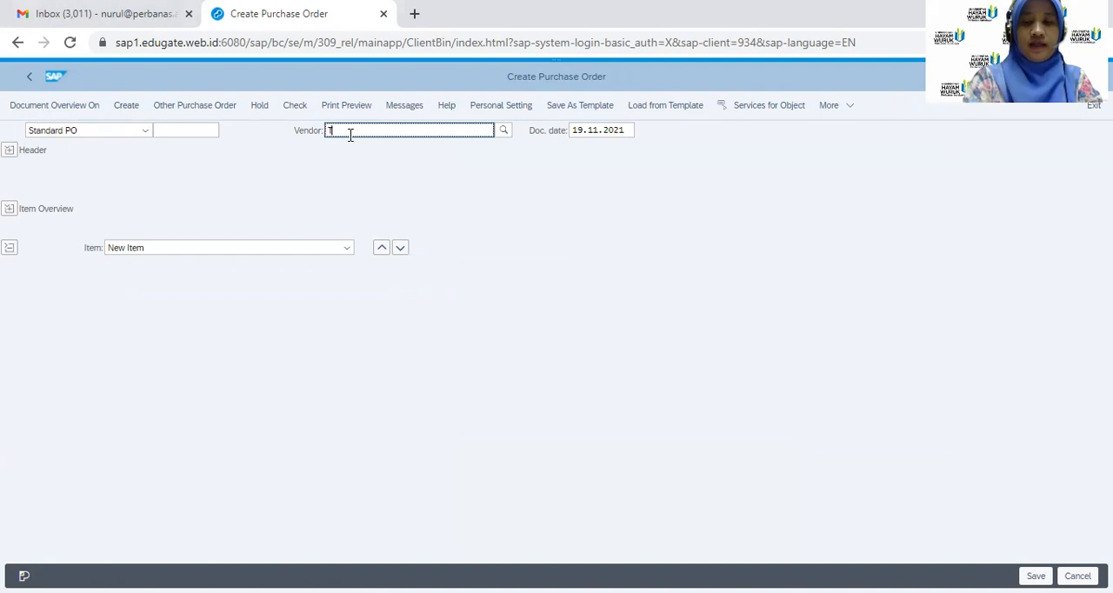
type("-K50")
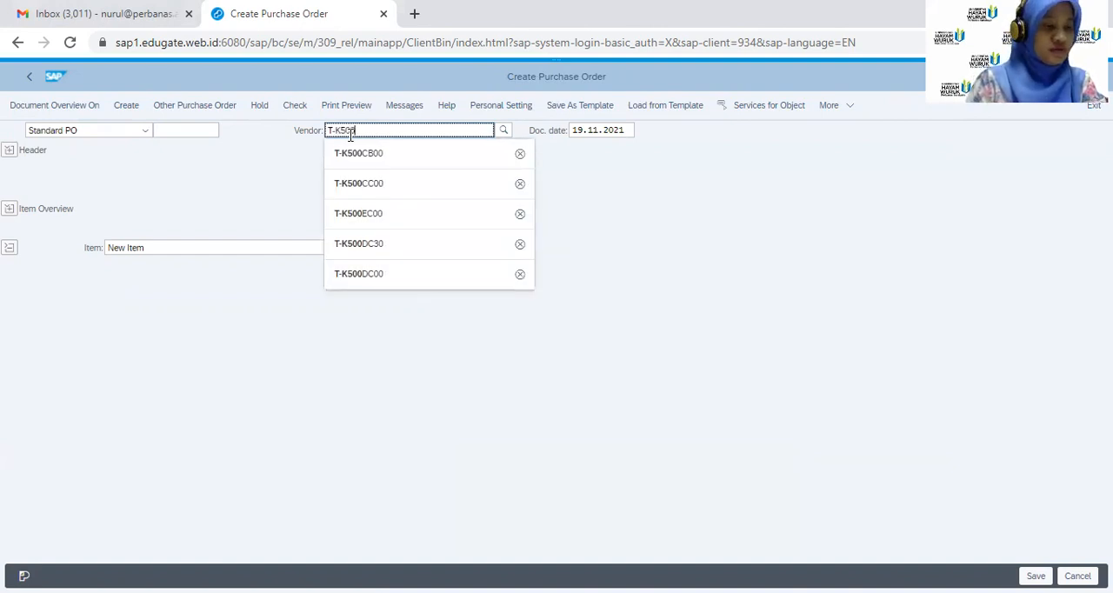
type("0DB")
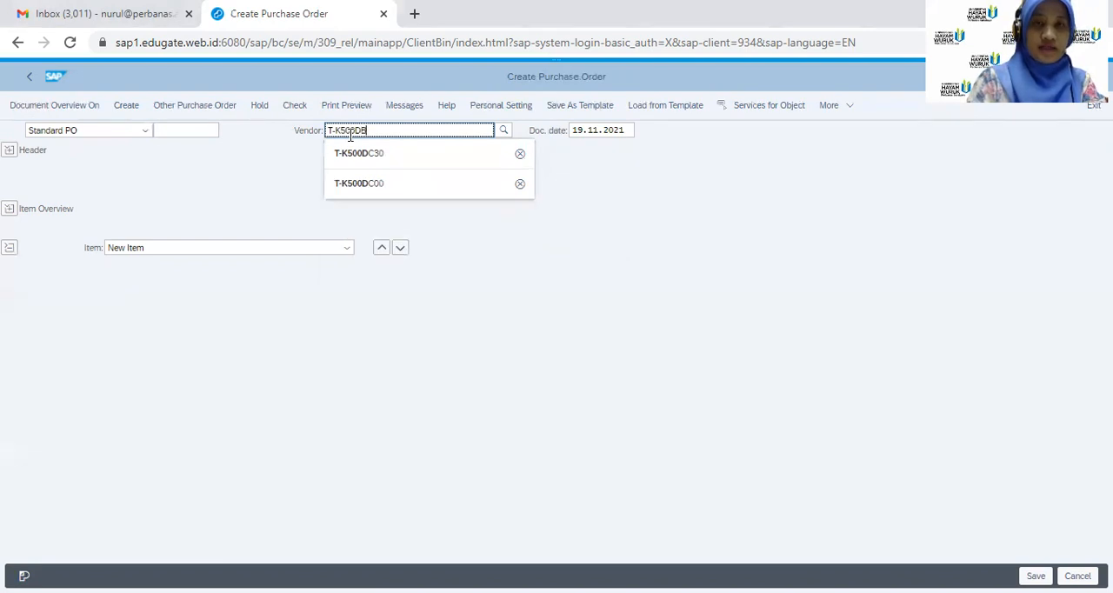
type("00")
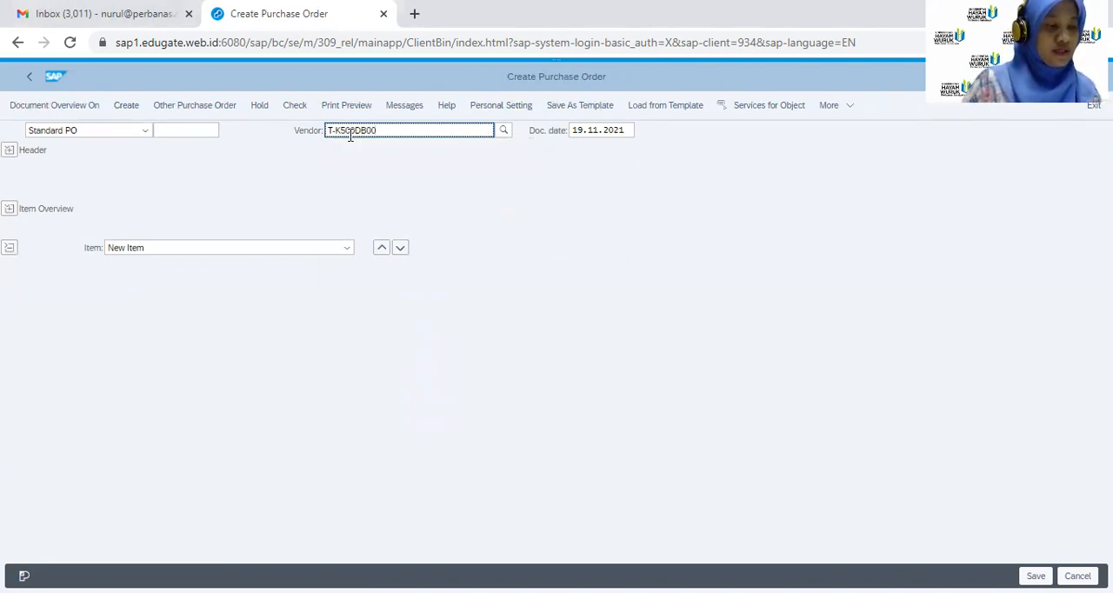
key("Return")
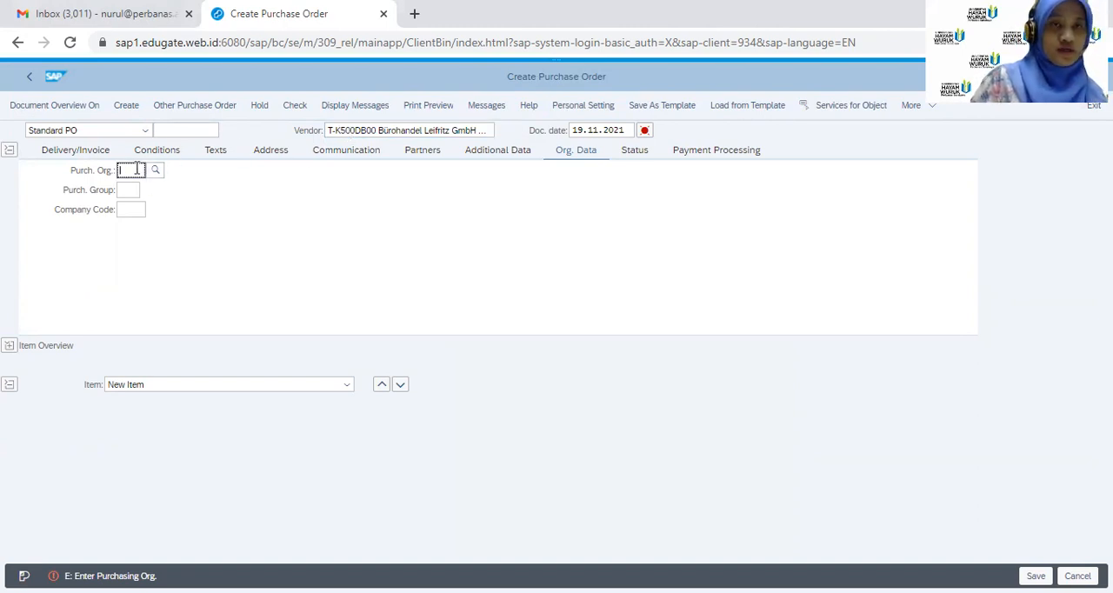
Set the order's organizational data to purchasing organization 1000, purchasing group T00 and company code 1000
type("1000")
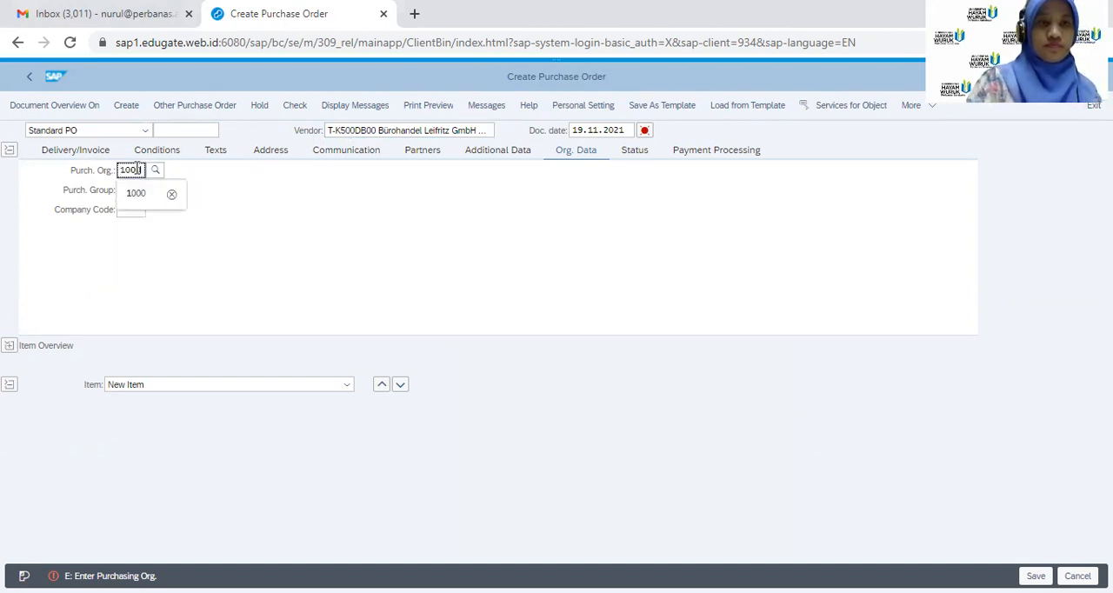
left_click(126, 193)
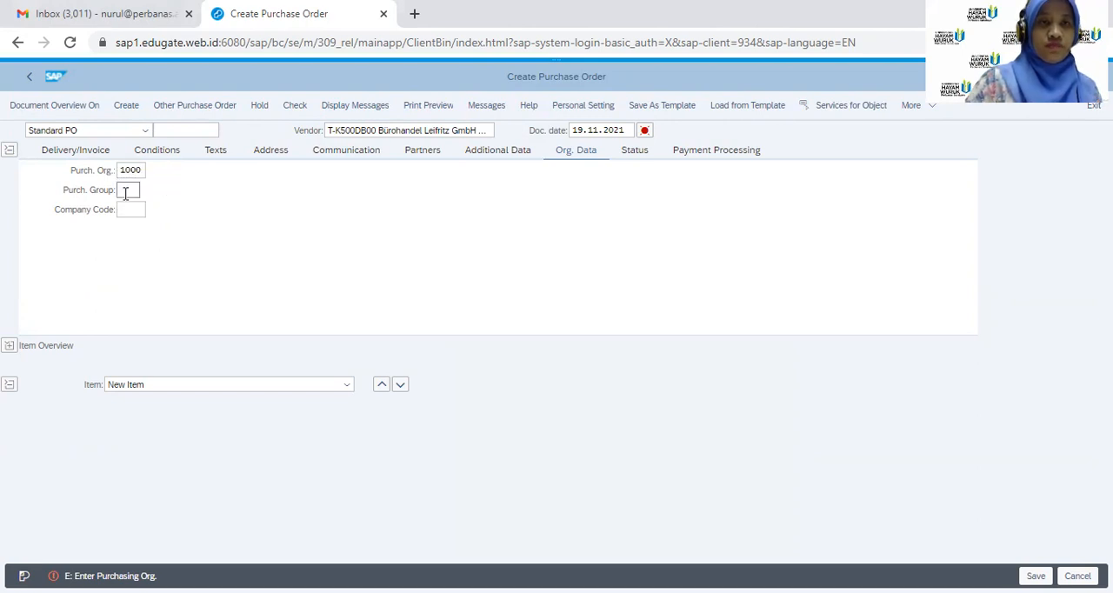
type("T00")
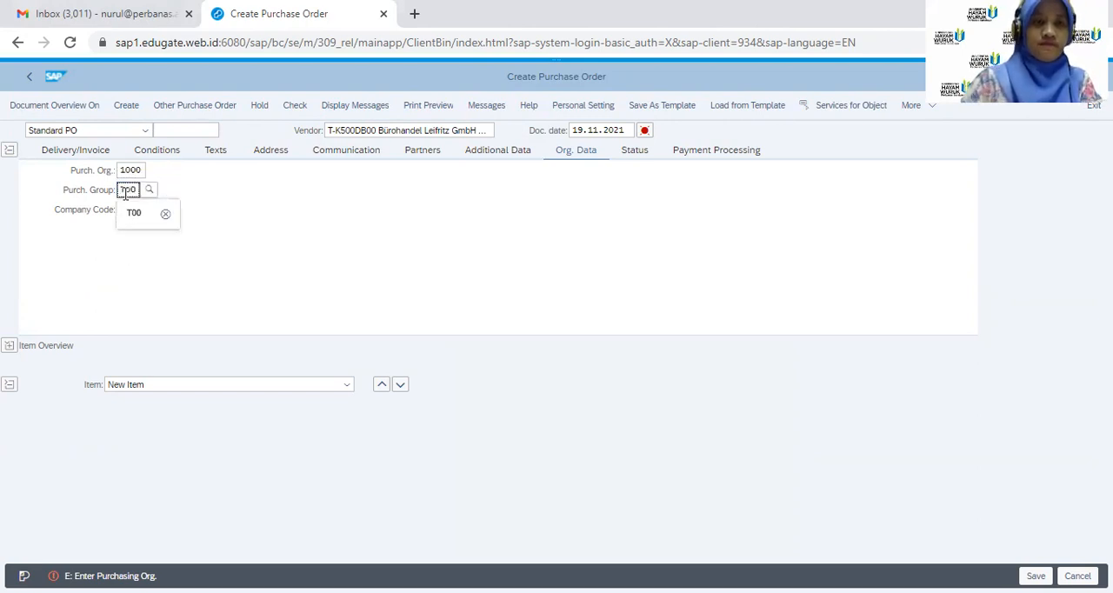
left_click(243, 244)
left_click(132, 209)
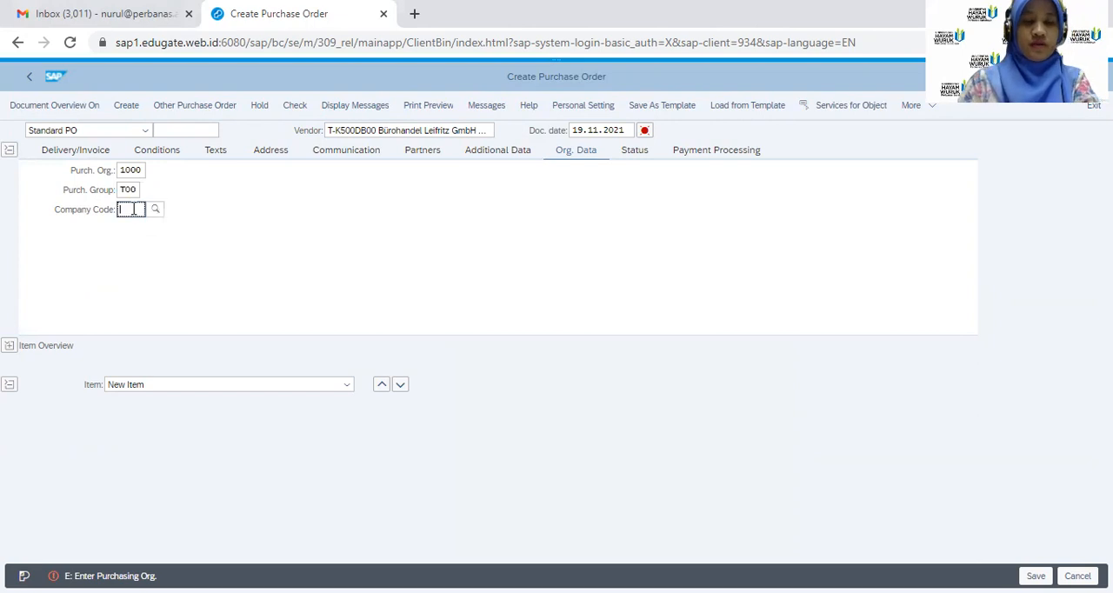
type("1000")
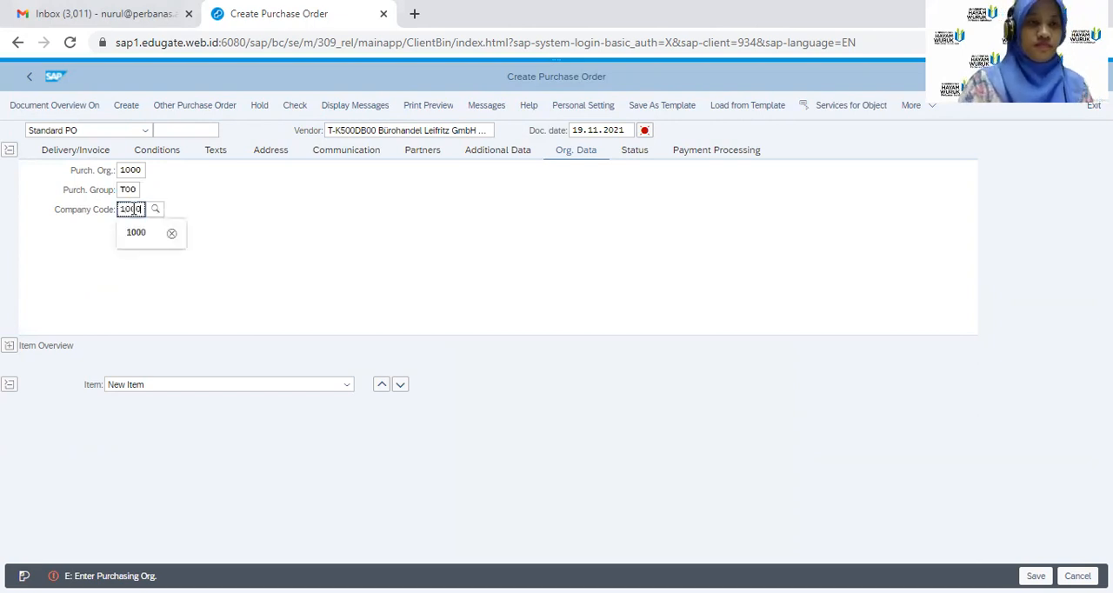
key("Return")
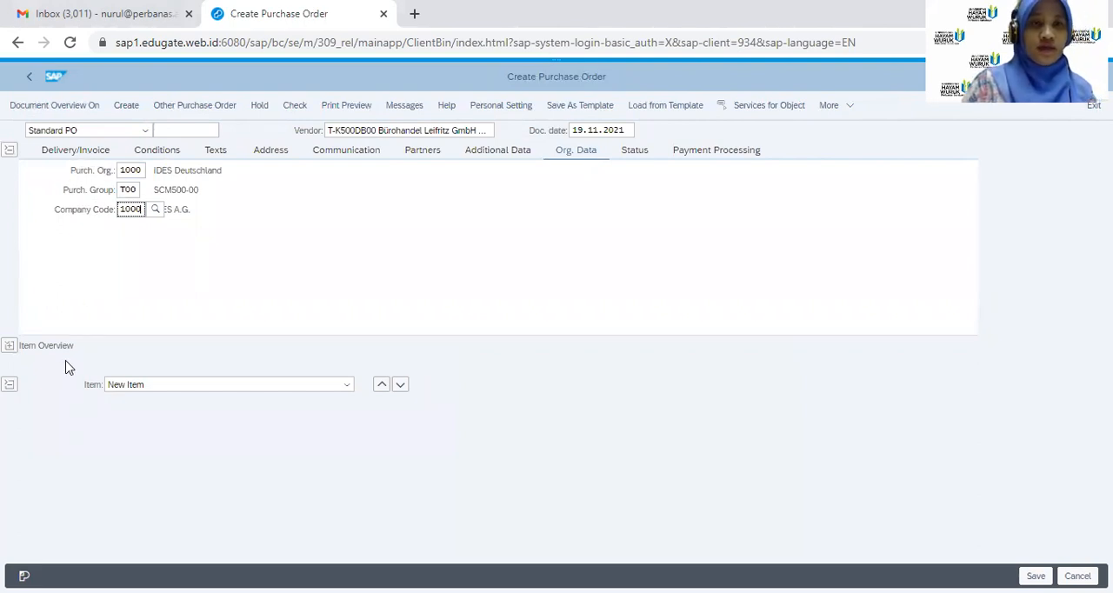
Expand the purchase order's item overview and collapse the header section
left_click(8, 348)
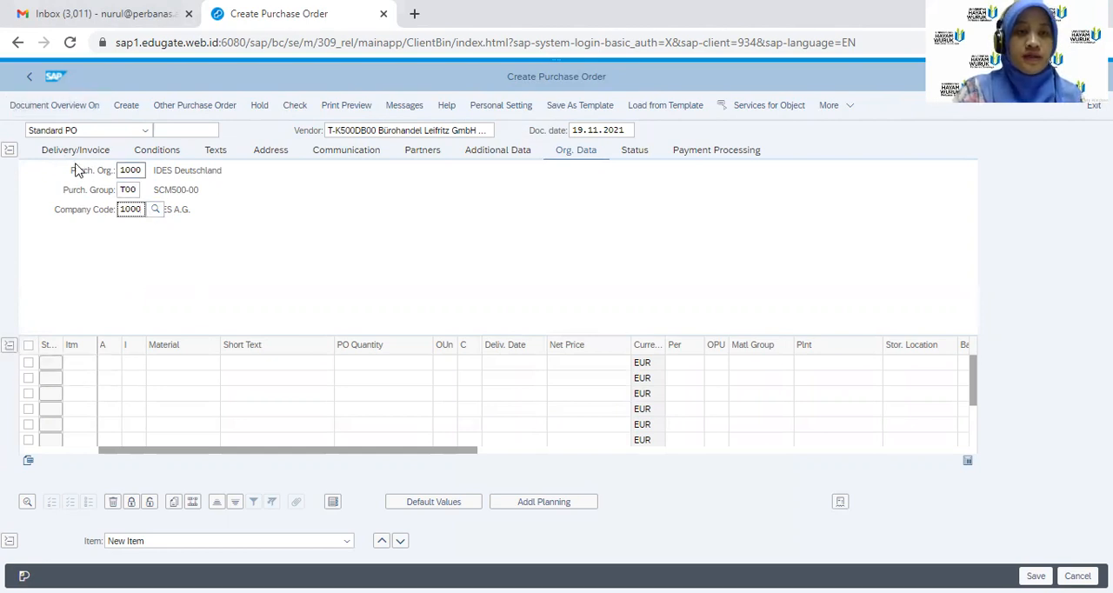
left_click(9, 151)
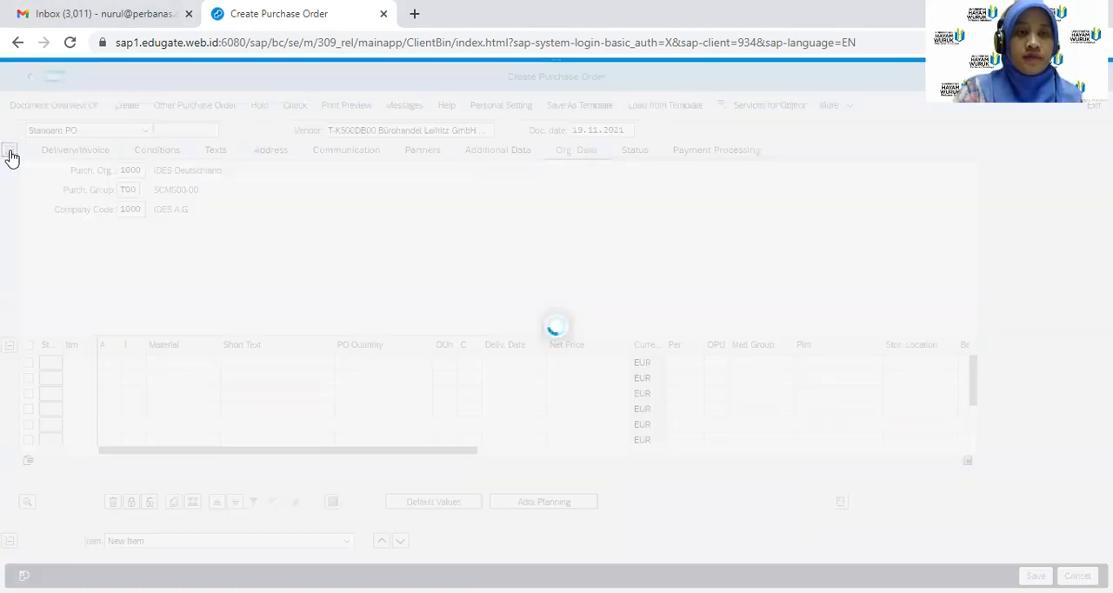